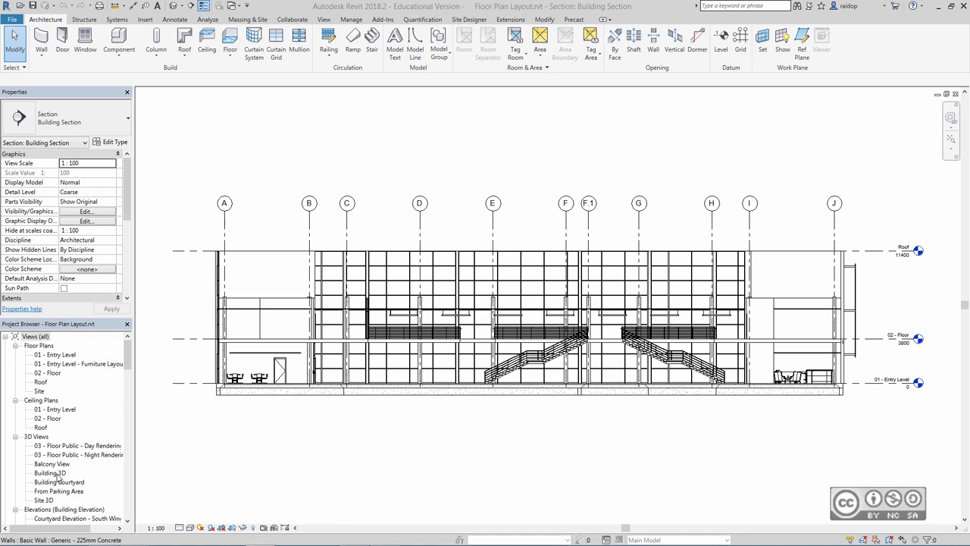
Open the Building 3D view from 3D Views in the Project Browser.
double_click(58, 473)
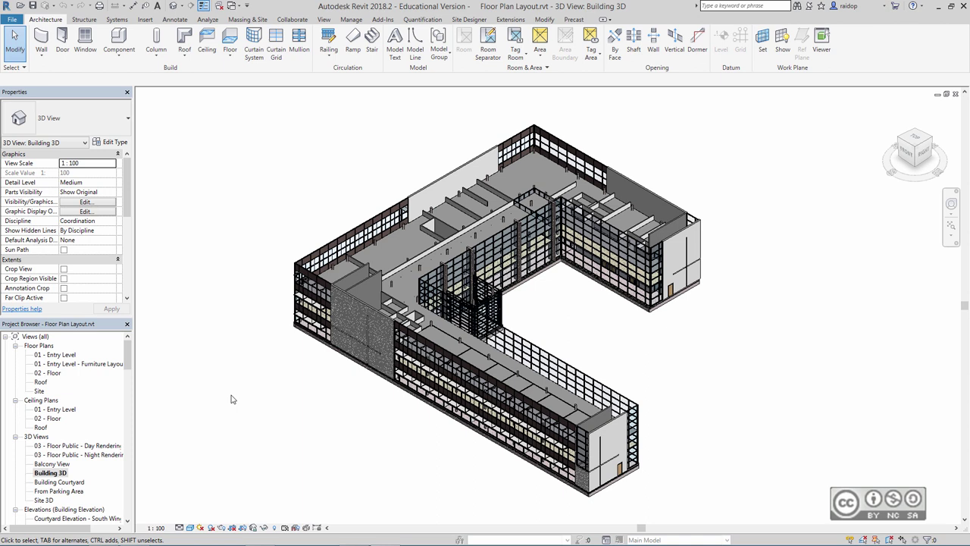
Tile the Building 3D and Building Section views and zoom all views to fit (ZA).
left_click(325, 20)
left_click(828, 57)
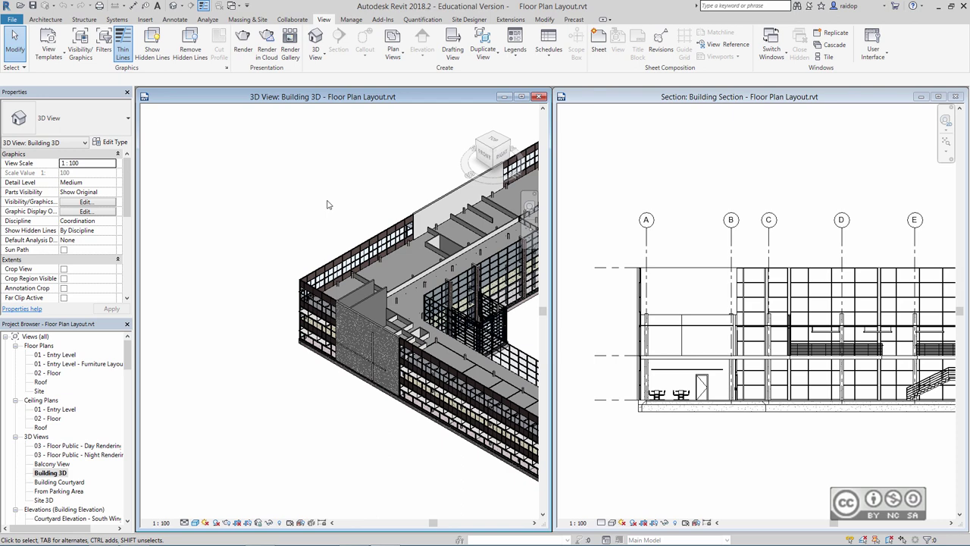
key("z")
key("a")
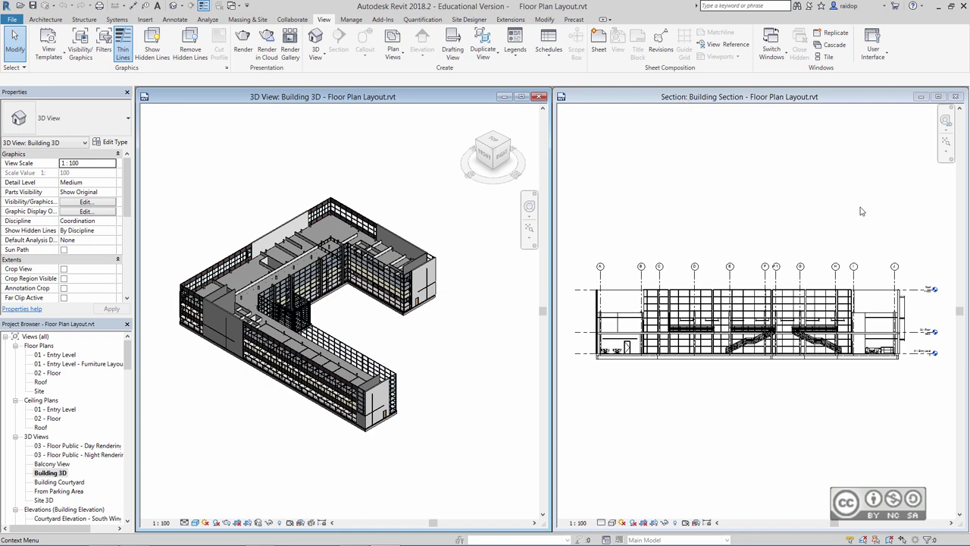
Zoom into the section and drag the Roof level up from 11400 to about 12847.
scroll(928, 304, "up", 2)
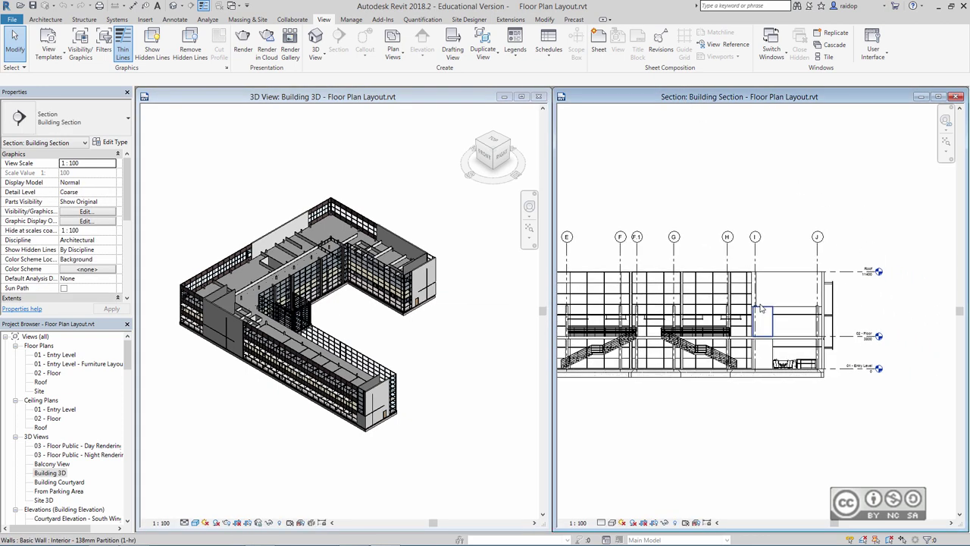
scroll(913, 288, "up", 1)
scroll(904, 275, "up", 1)
scroll(864, 285, "up", 1)
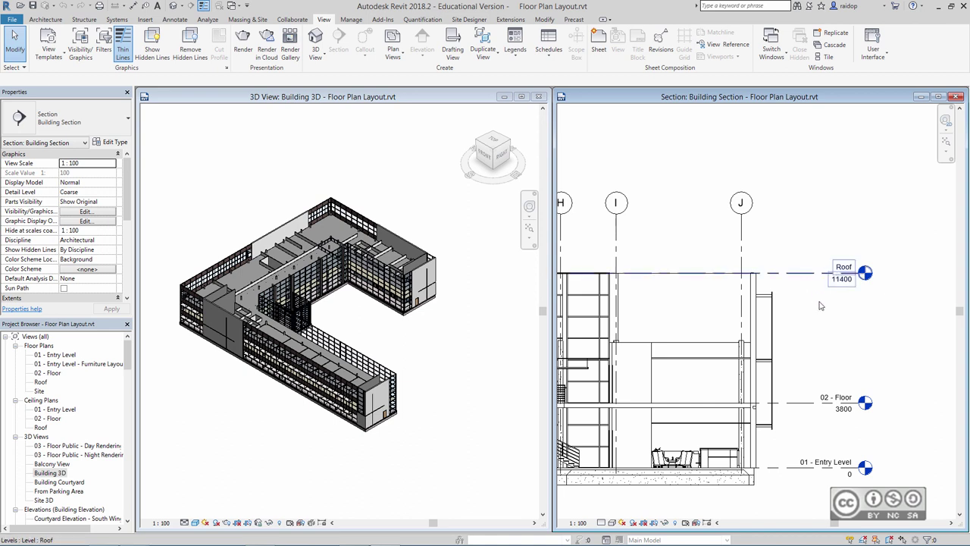
left_click(818, 274)
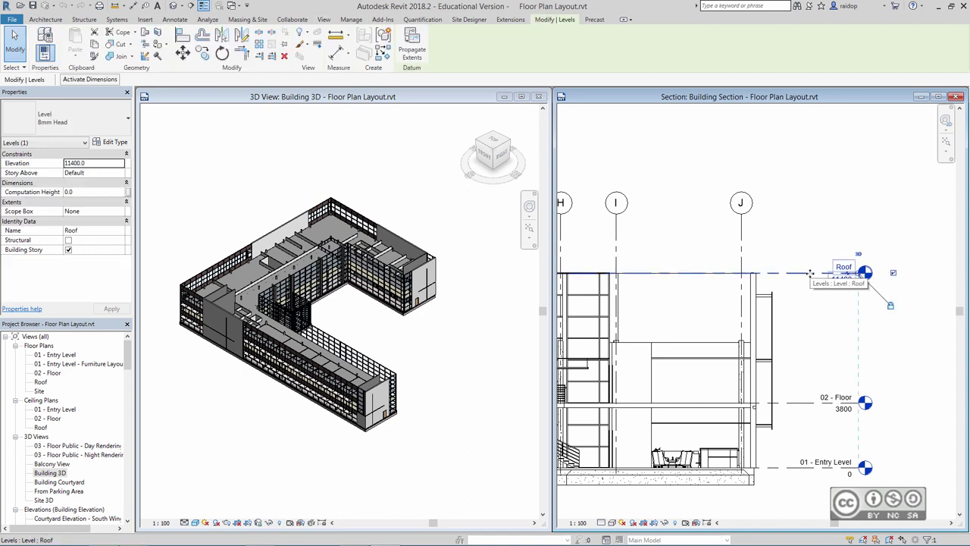
left_click_drag(810, 274, 809, 249)
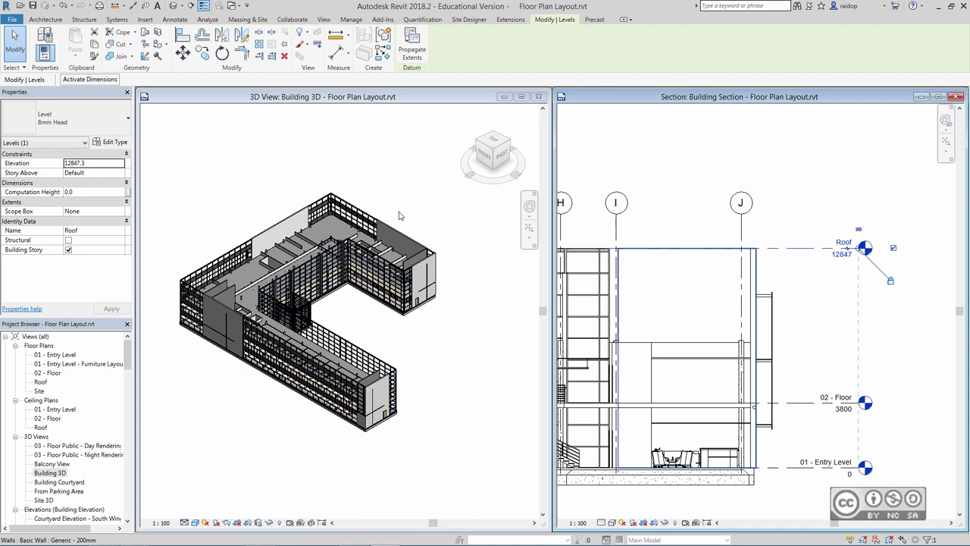
Clear the selection and undo the Roof move, returning it to 11400.
left_click(14, 42)
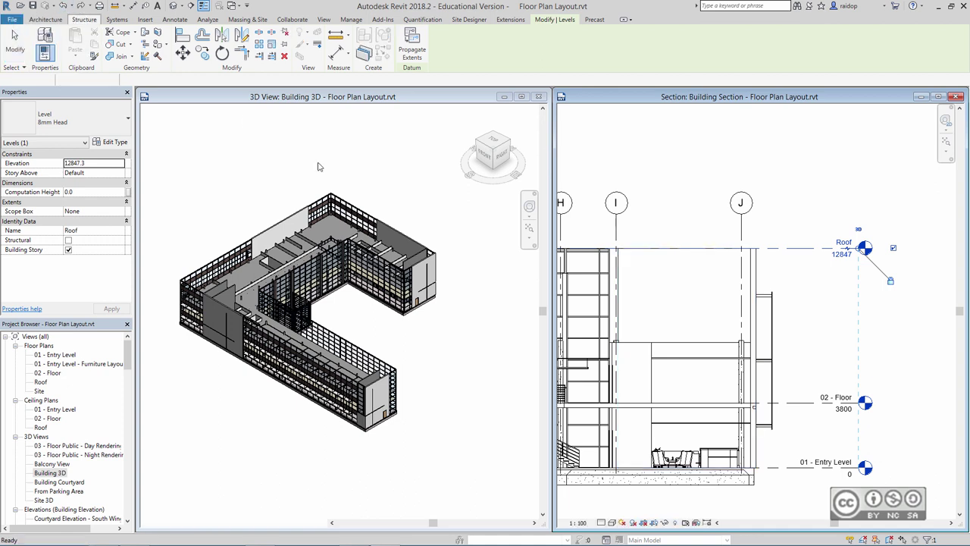
key("Escape")
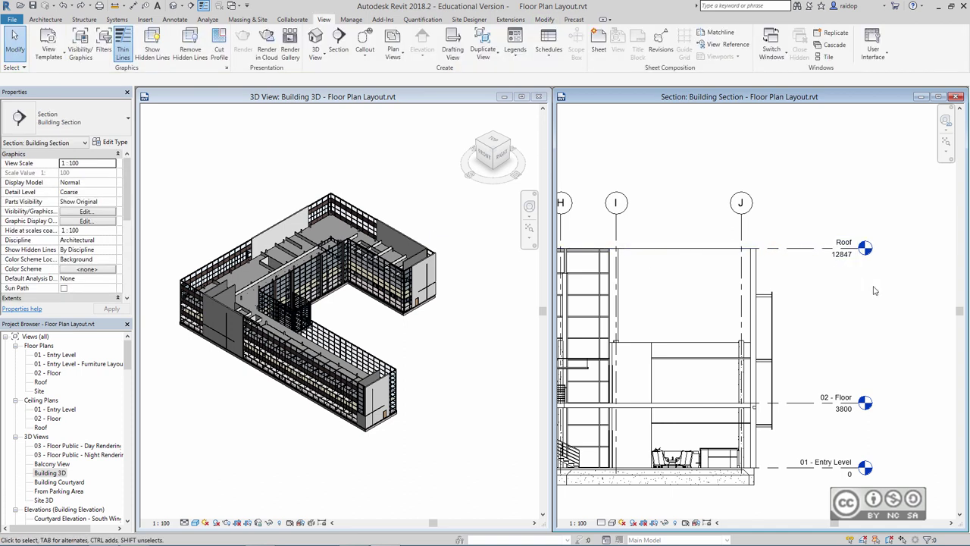
key("ctrl+z")
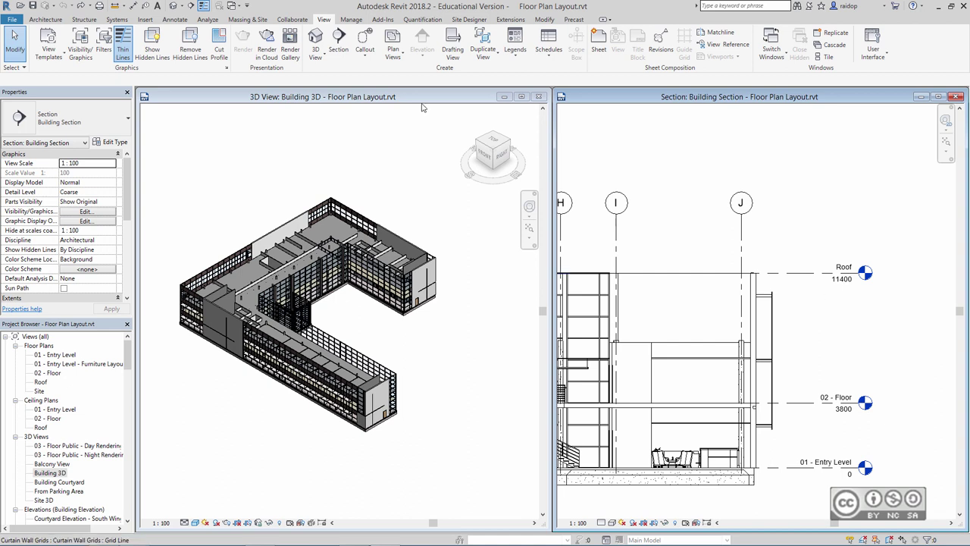
Close the Building 3D view, maximize the Building Section and zoom to fit (ZF).
left_click(538, 96)
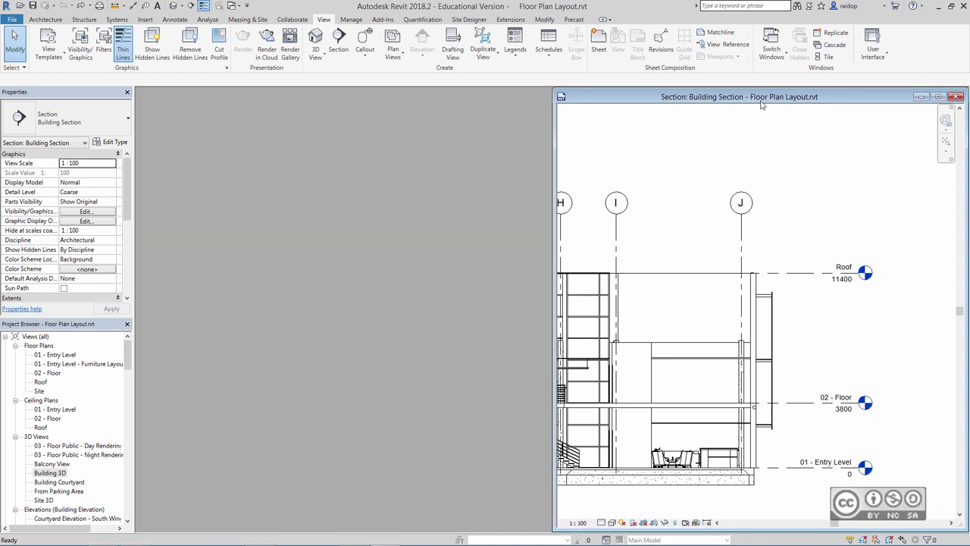
left_click(938, 96)
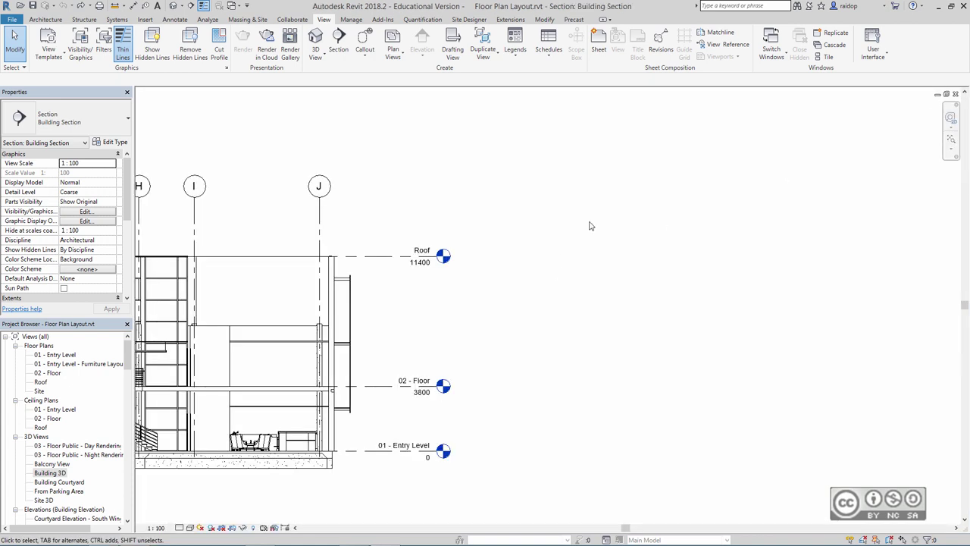
key("z")
key("f")
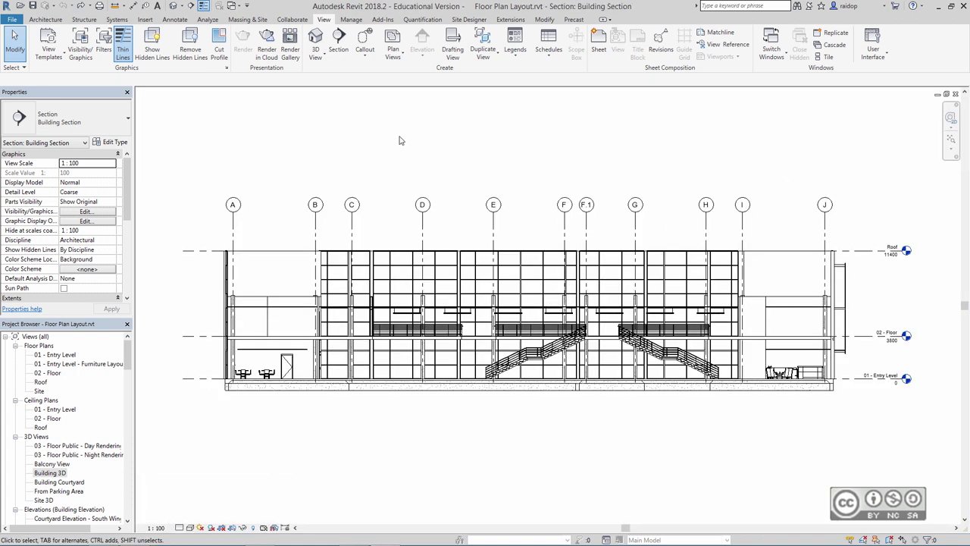
Draw a new Level 6 at 5589 across the section between 02 - Floor and Roof.
left_click(47, 21)
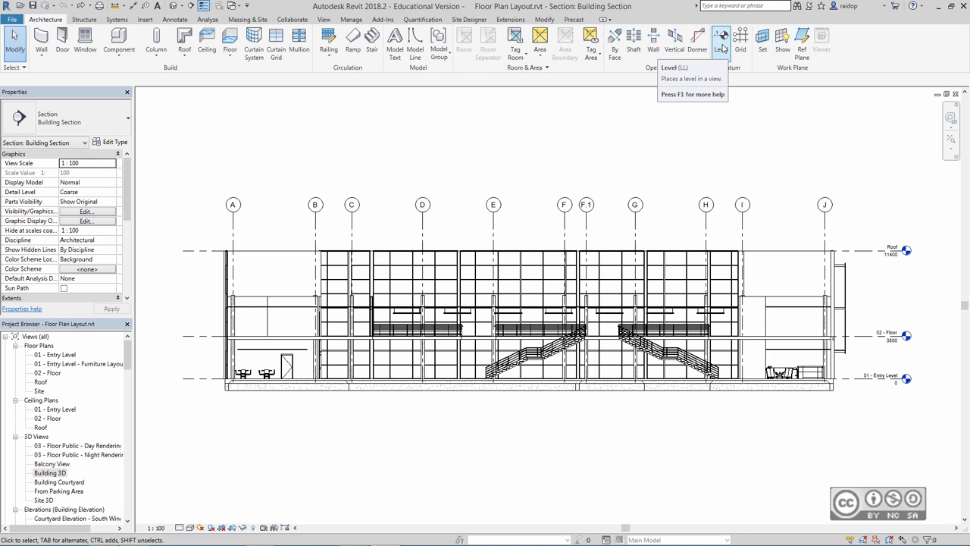
left_click(722, 48)
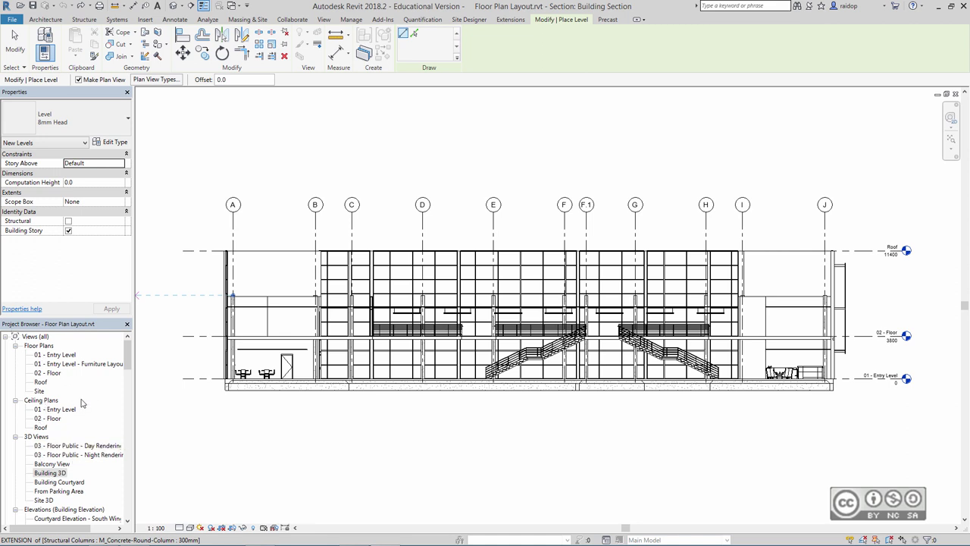
scroll(162, 351, "up", 1)
scroll(163, 351, "up", 3)
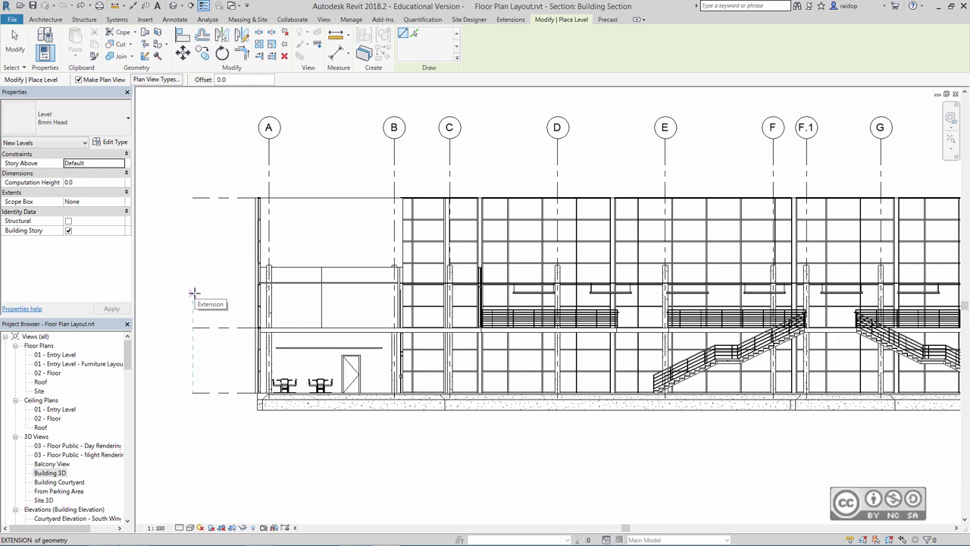
left_click(194, 295)
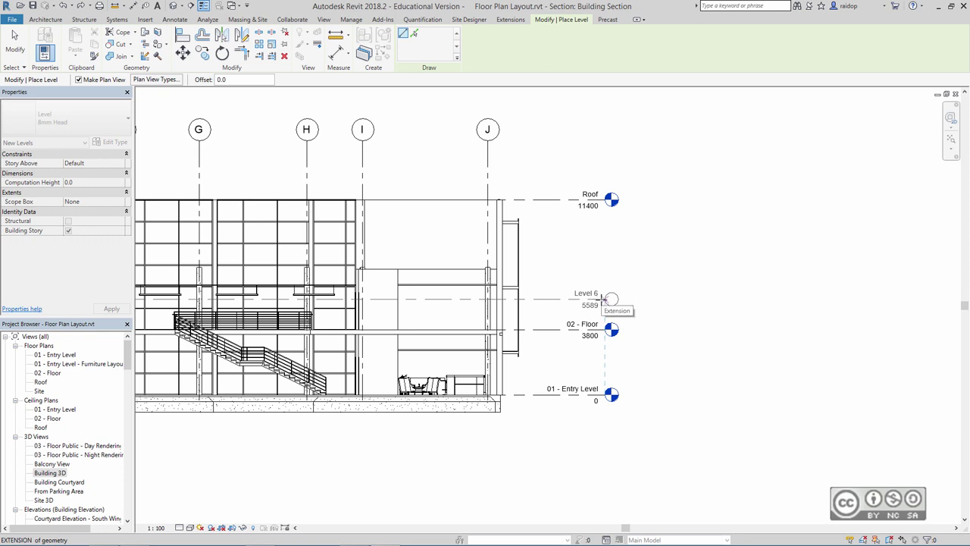
left_click(604, 298)
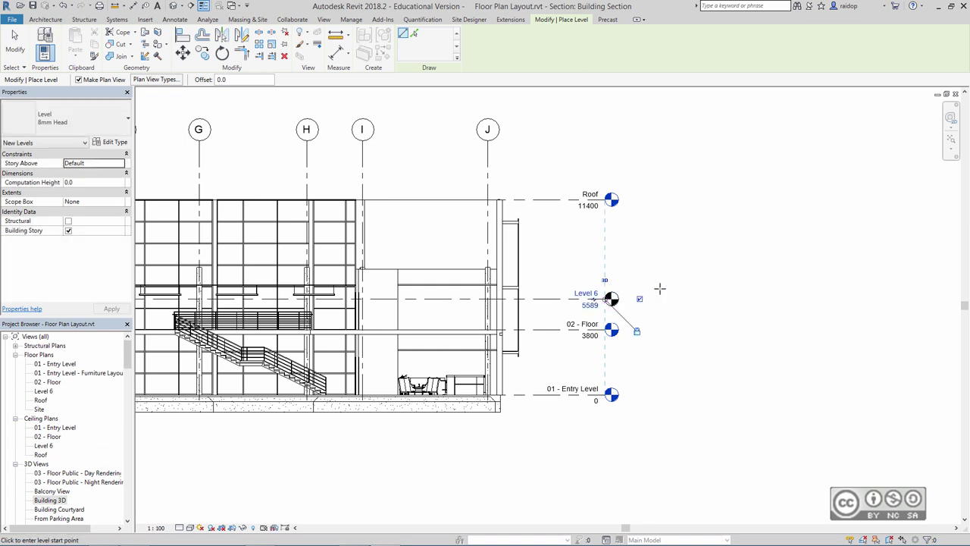
key("Escape")
key("Escape")
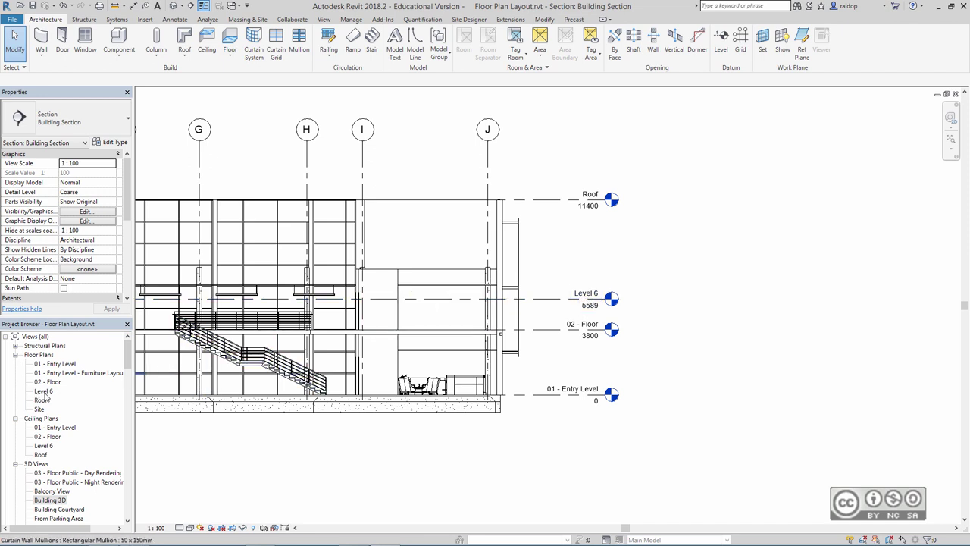
Rename Level 6 to 03 - Floor, also renaming its matching views.
left_click(594, 300)
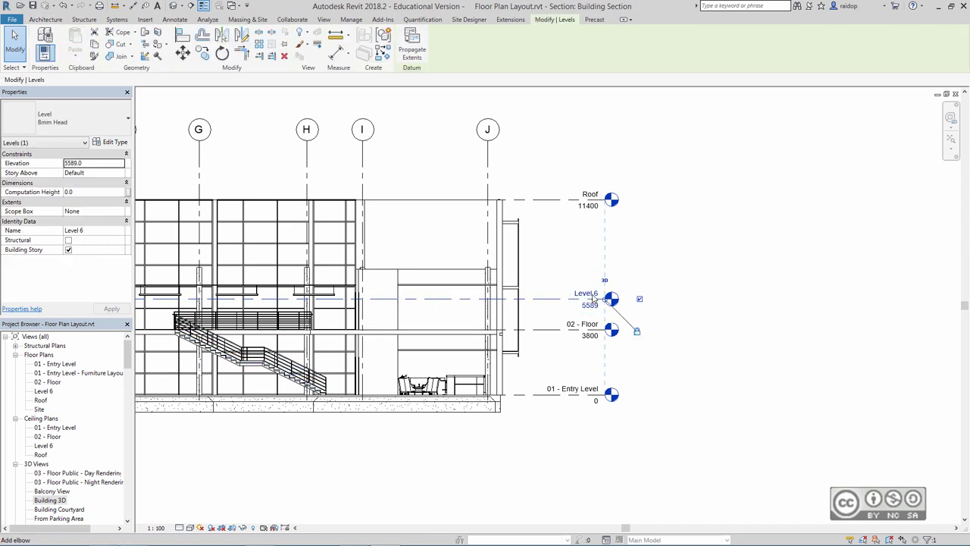
left_click(592, 299)
left_click(589, 298)
left_click(588, 295)
type("0")
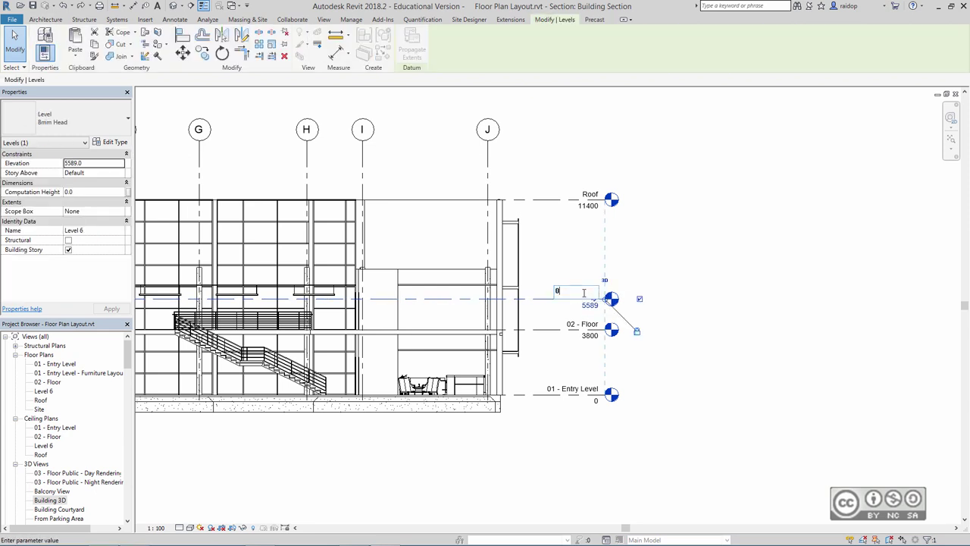
type("3 - ")
type("Floor")
key("Return")
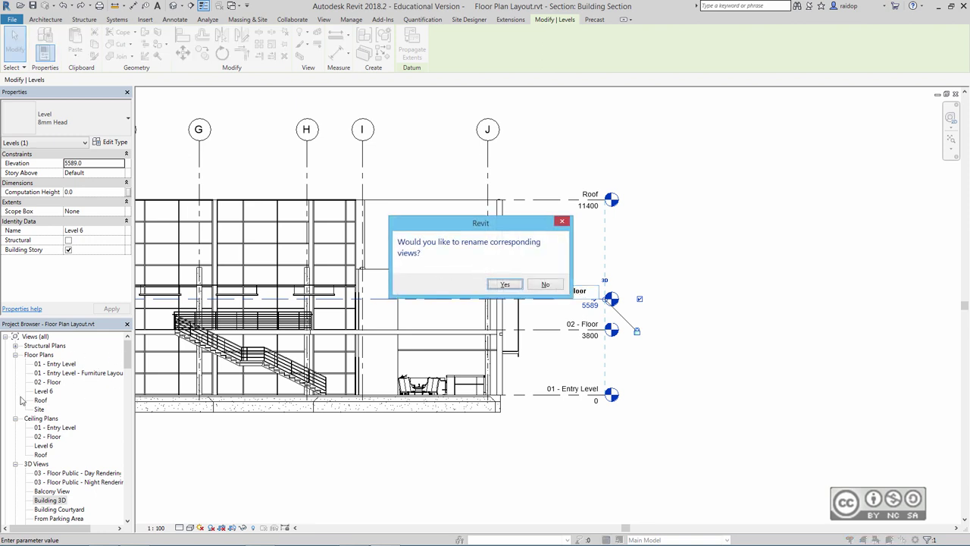
left_click(502, 285)
left_click(715, 288)
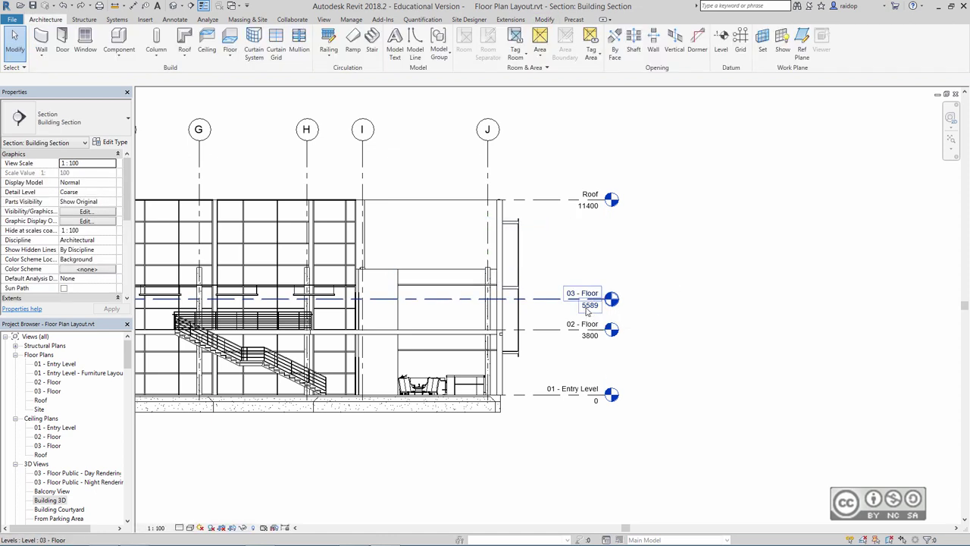
Set the 03 - Floor level elevation to 7600.
left_click(587, 308)
left_click(587, 308)
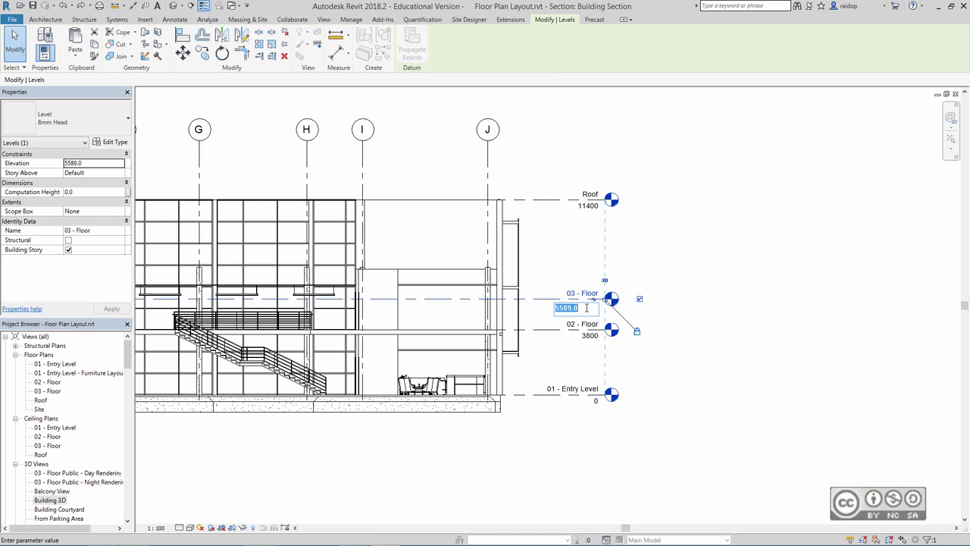
type("7600")
key("Return")
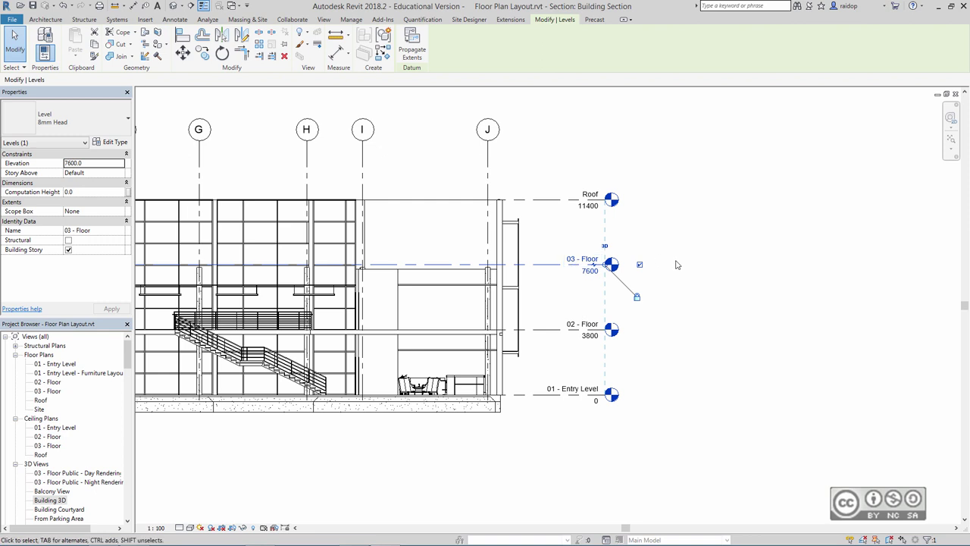
left_click(710, 218)
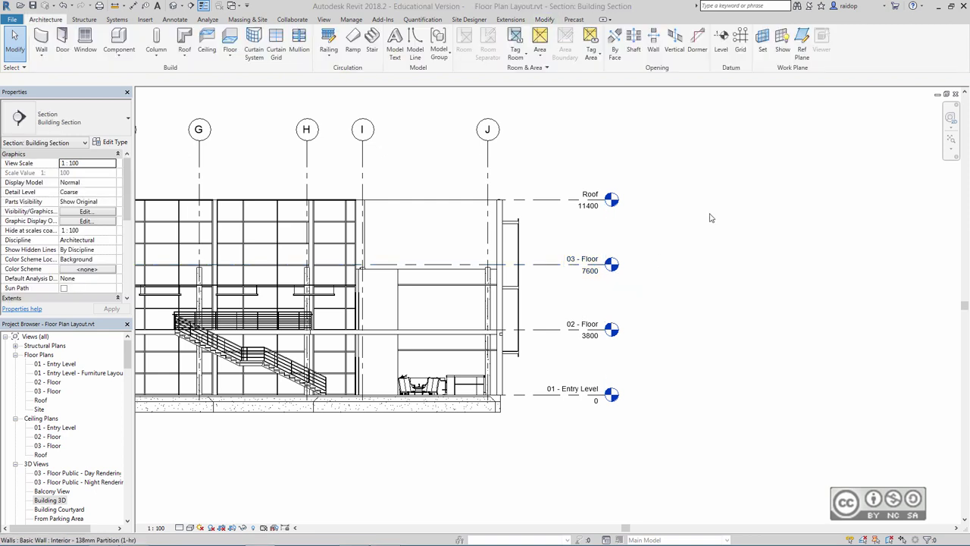
Start a Pick Lines level with Make Plan View off and a 1000 offset.
left_click(721, 41)
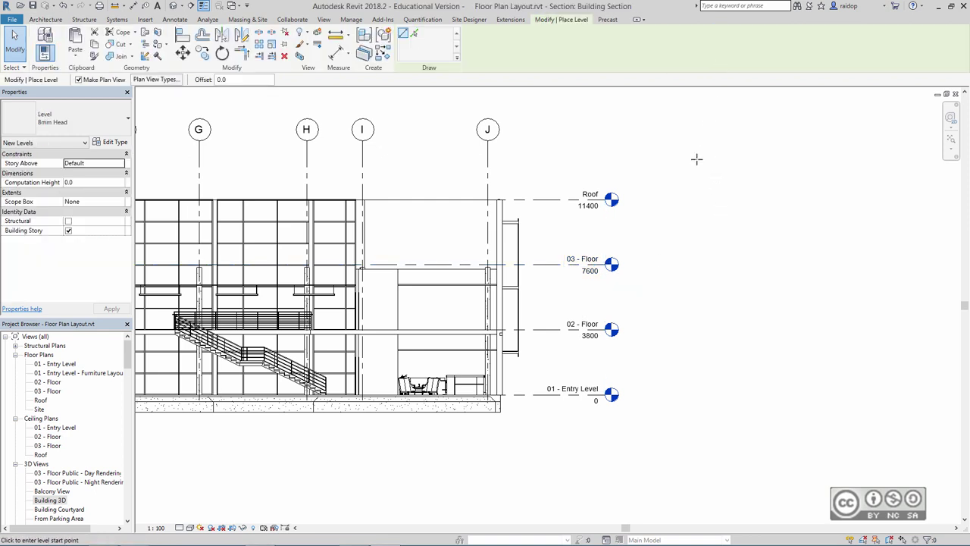
left_click(416, 34)
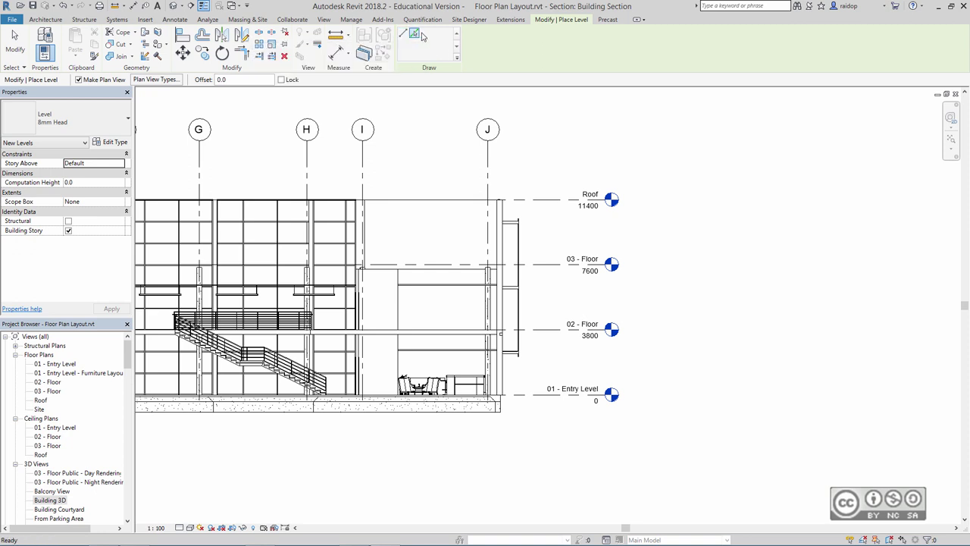
left_click(78, 80)
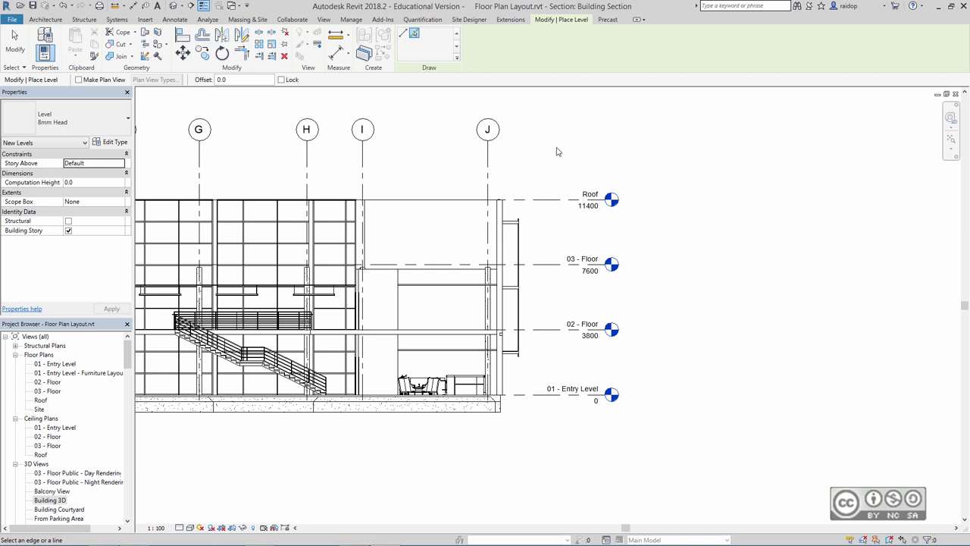
left_click(217, 80)
type("1000")
key("Return")
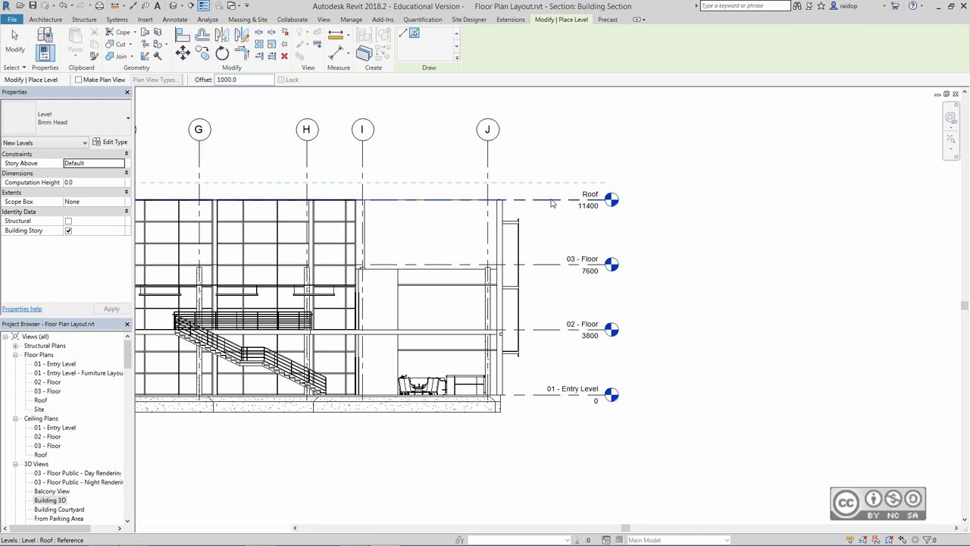
Create a Parapet level 1000 above Roof and set its elevation to 12000.
left_click(553, 201)
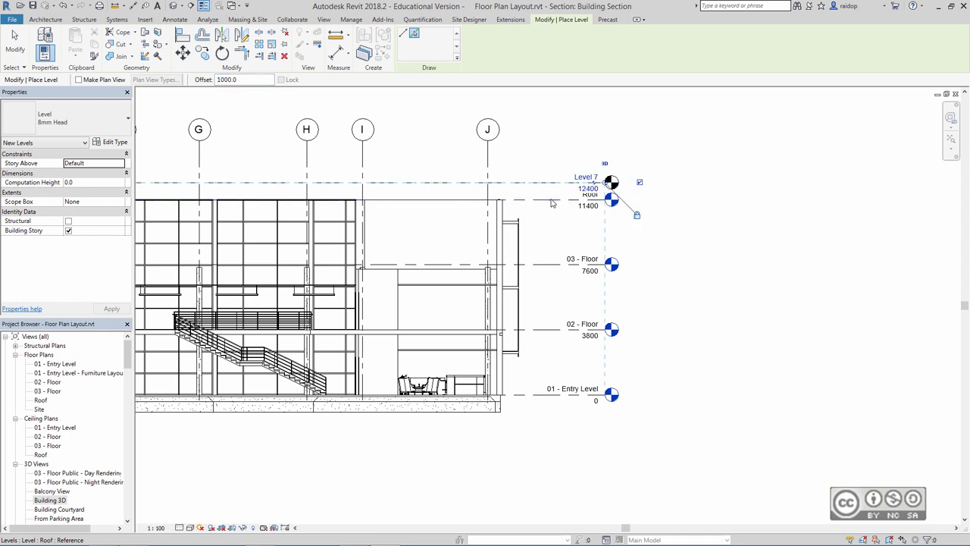
left_click(587, 177)
type("Parapet")
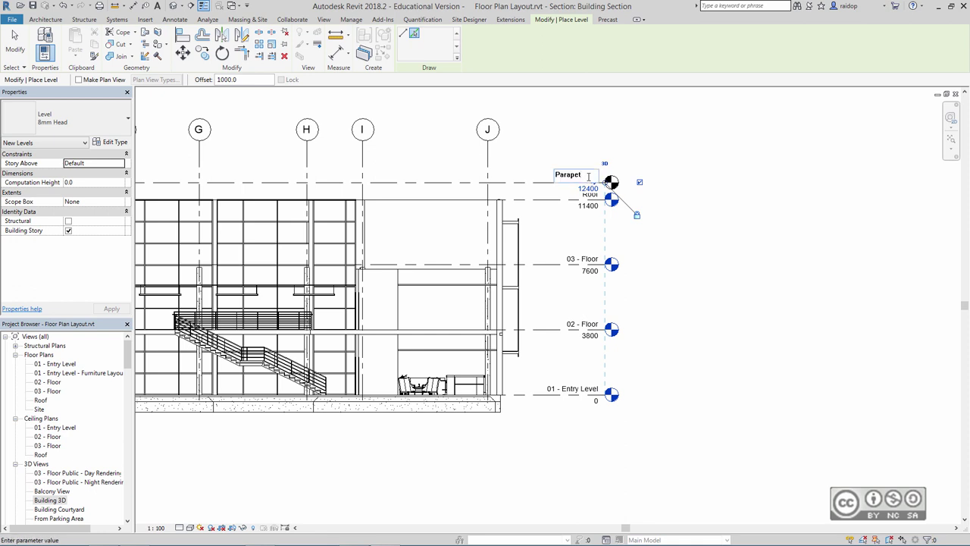
key("Return")
key("Escape")
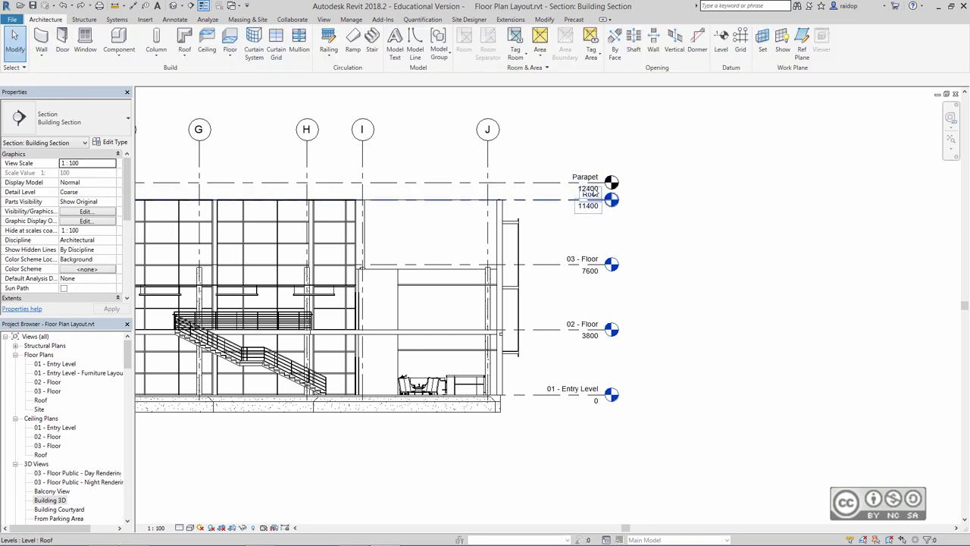
double_click(591, 189)
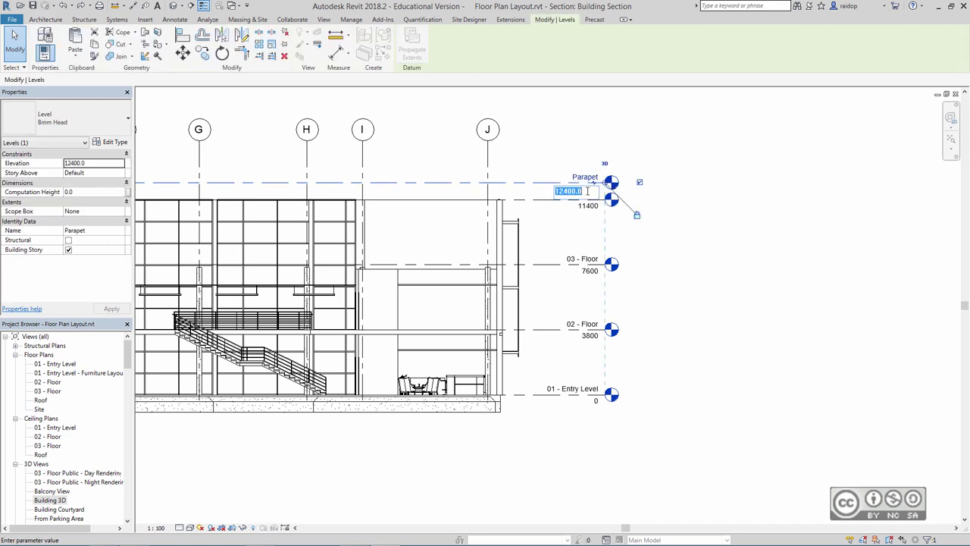
type("12000")
key("Return")
left_click(691, 236)
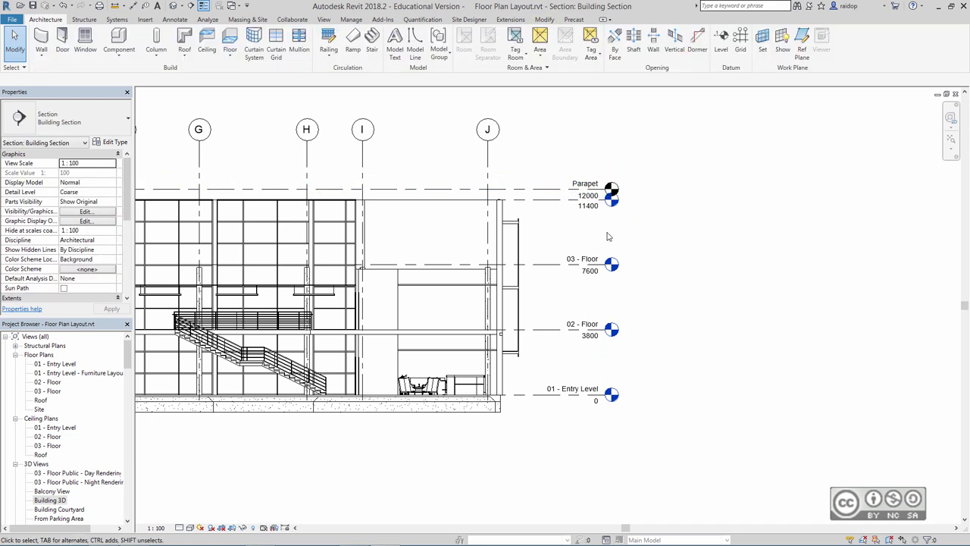
Add an elbow to the Roof level head so it clears the Parapet label.
left_click(561, 202)
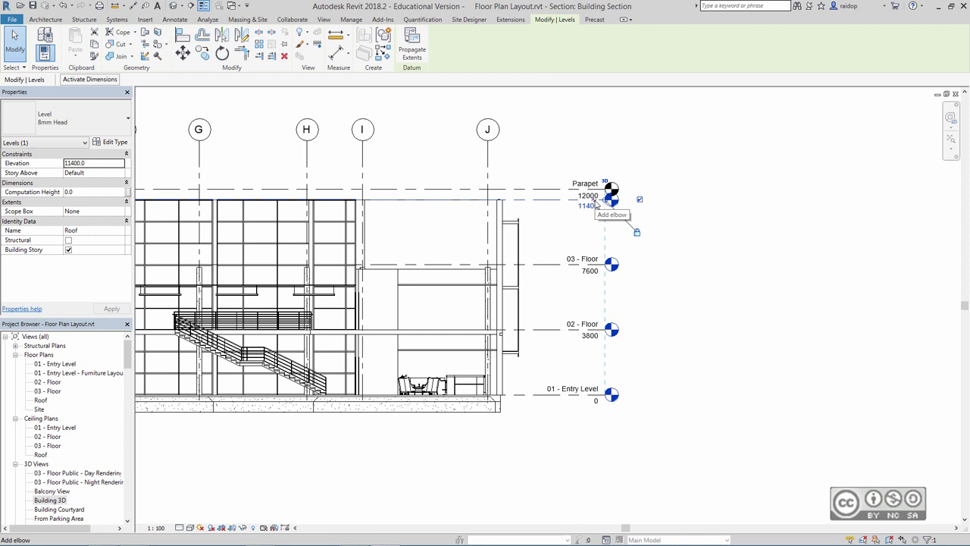
left_click(596, 204)
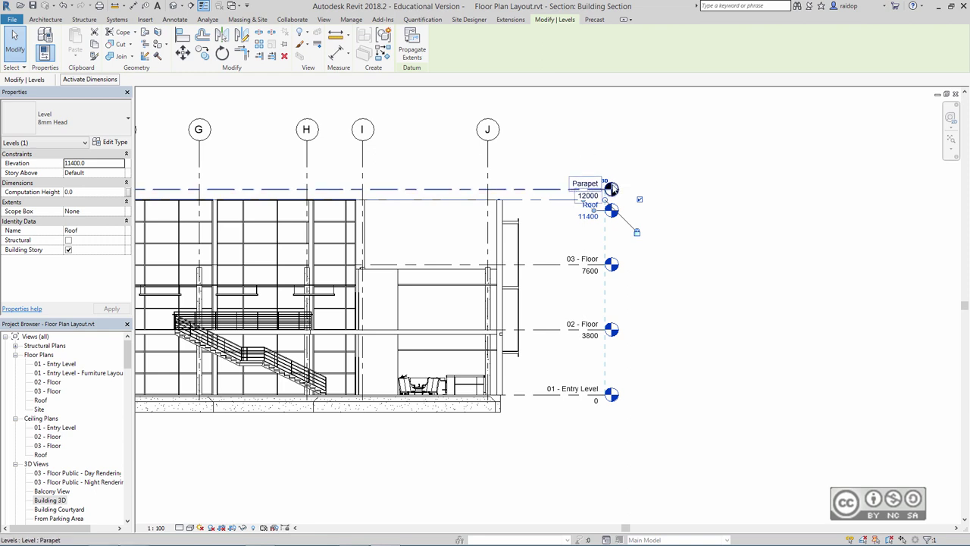
key("Escape")
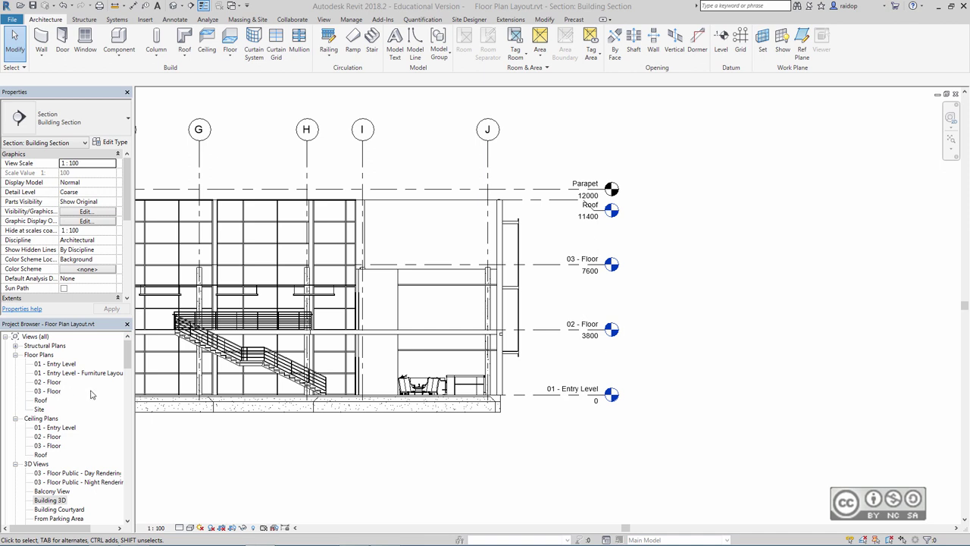
Open the 02 - Floor plan and close the hidden Building Section window.
double_click(47, 383)
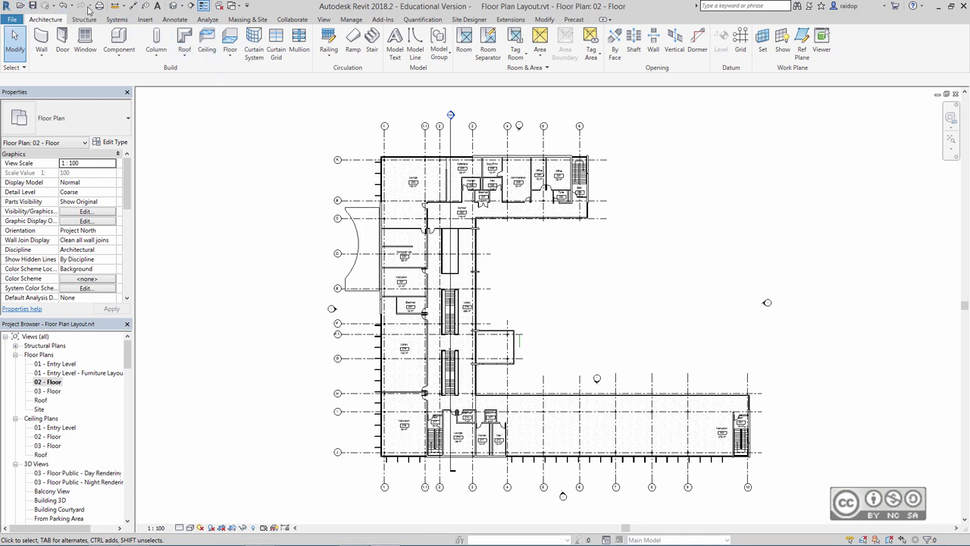
left_click(220, 9)
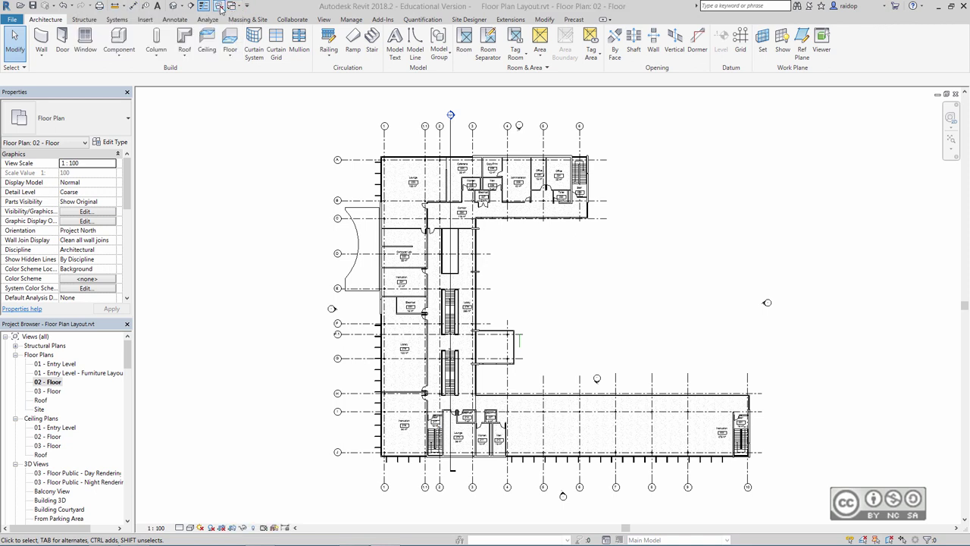
left_click(232, 6)
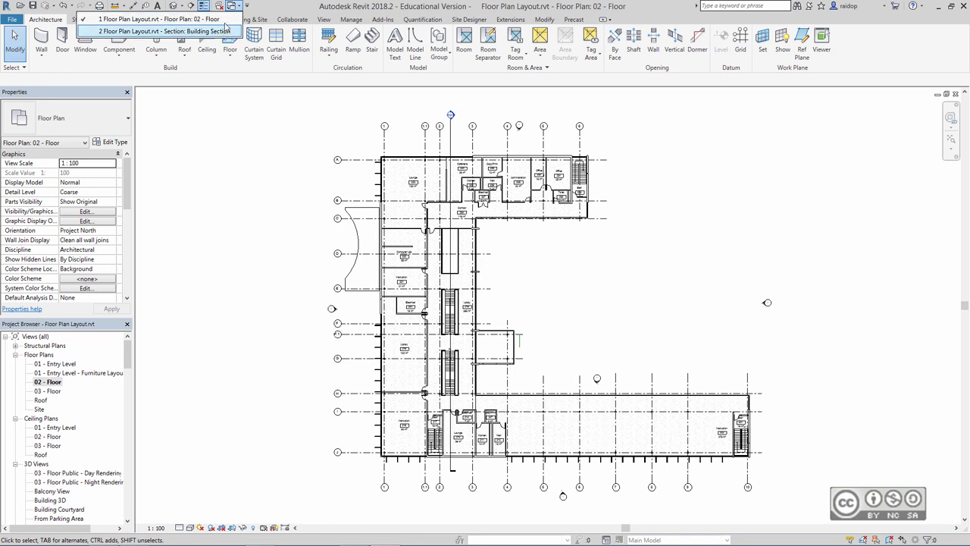
left_click(221, 8)
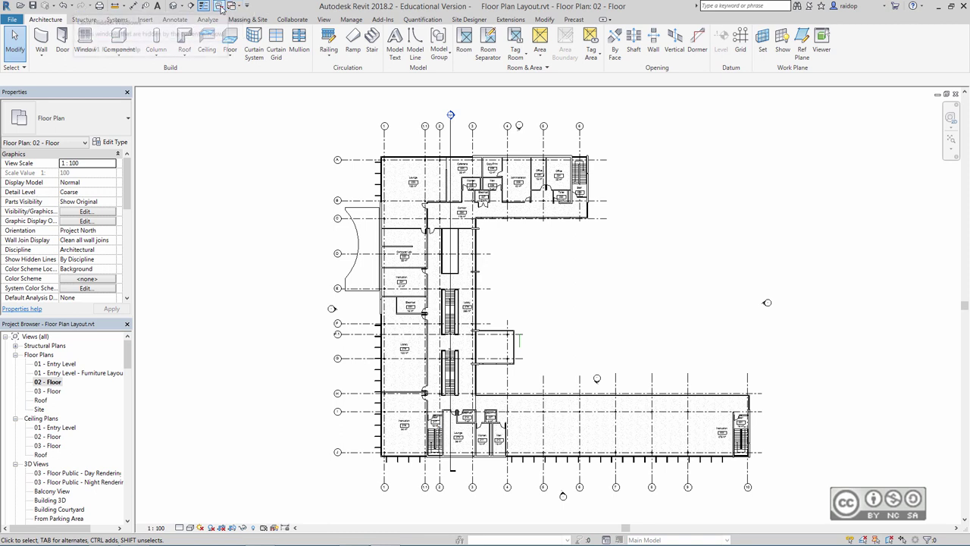
left_click(234, 6)
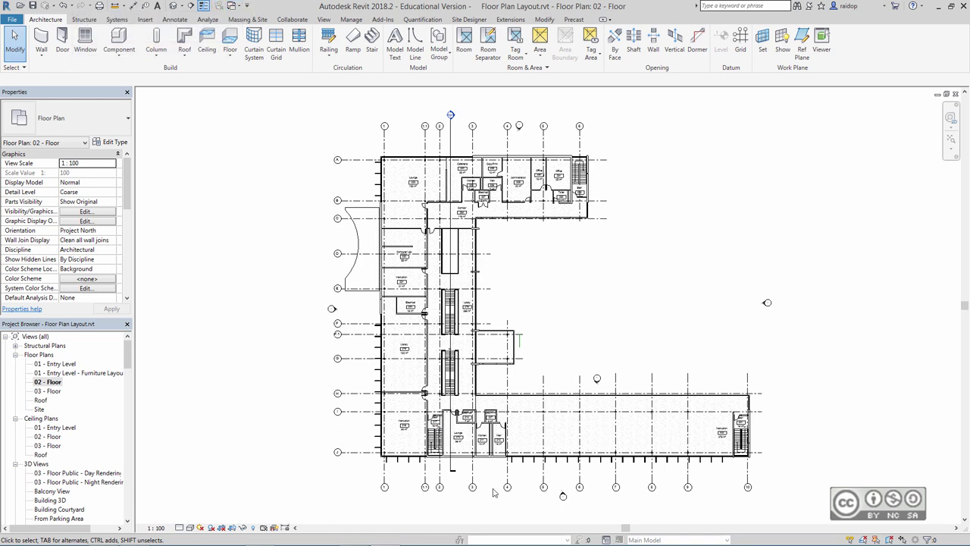
Create Similar from the Interior - 138mm Partition (1-hr) wall below Copy/Print.
scroll(491, 438, "up", 1)
scroll(491, 438, "up", 1)
scroll(491, 438, "up", 3)
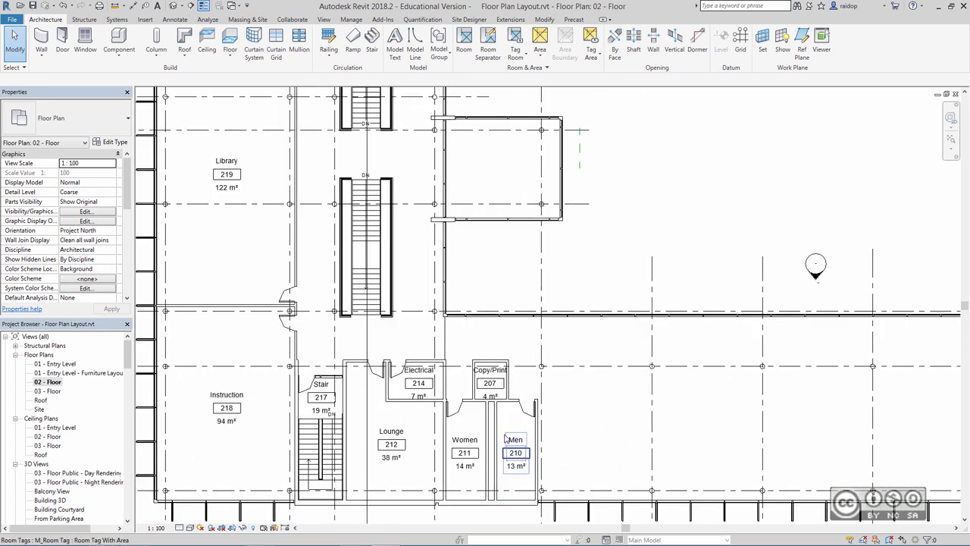
scroll(491, 438, "up", 2)
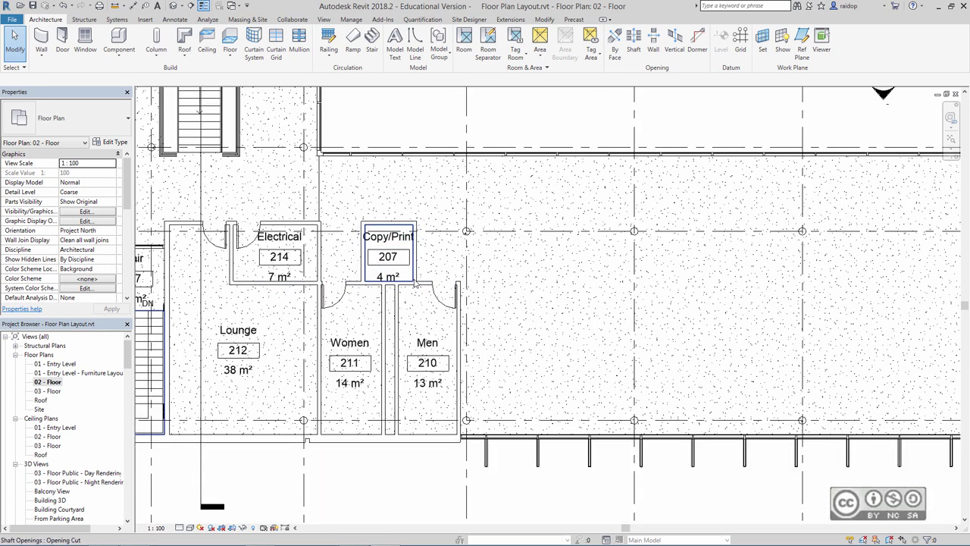
left_click(421, 284)
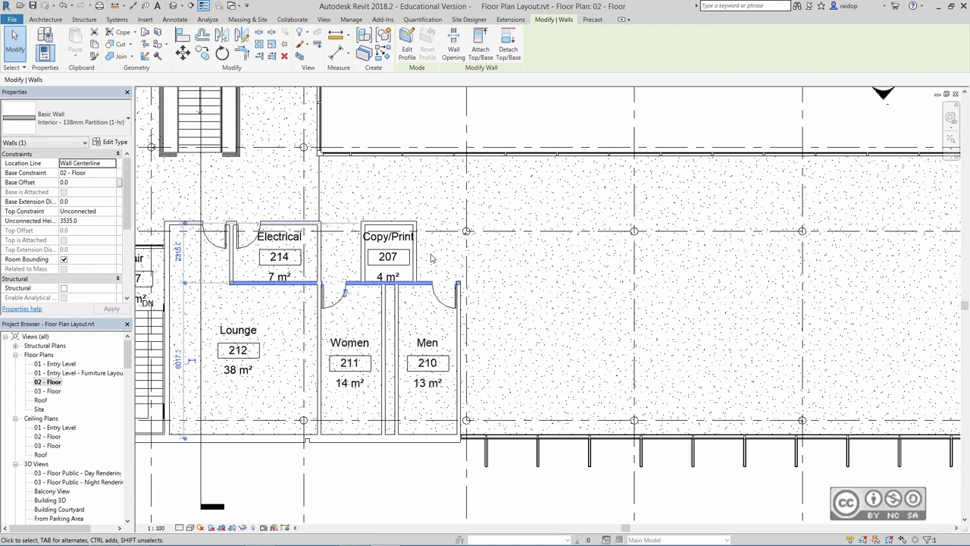
right_click(431, 259)
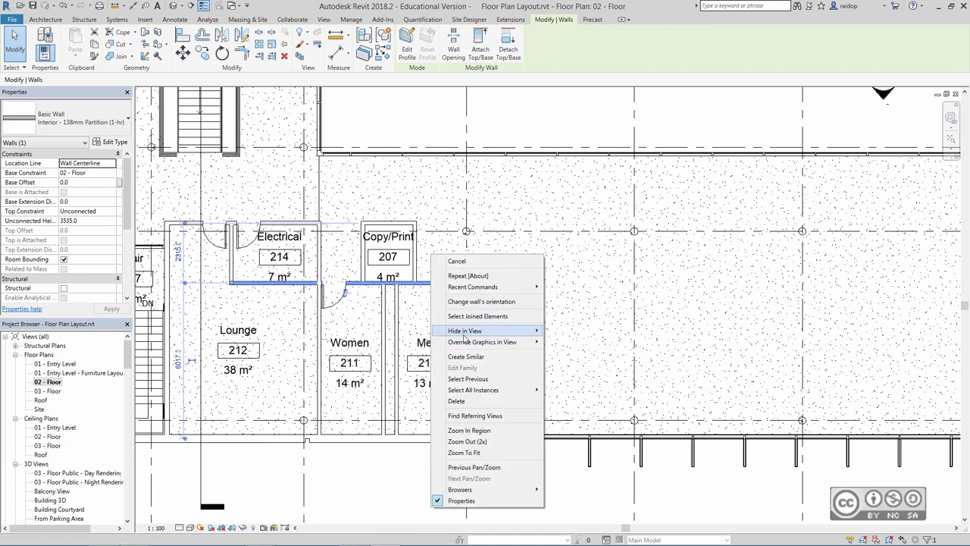
left_click(491, 358)
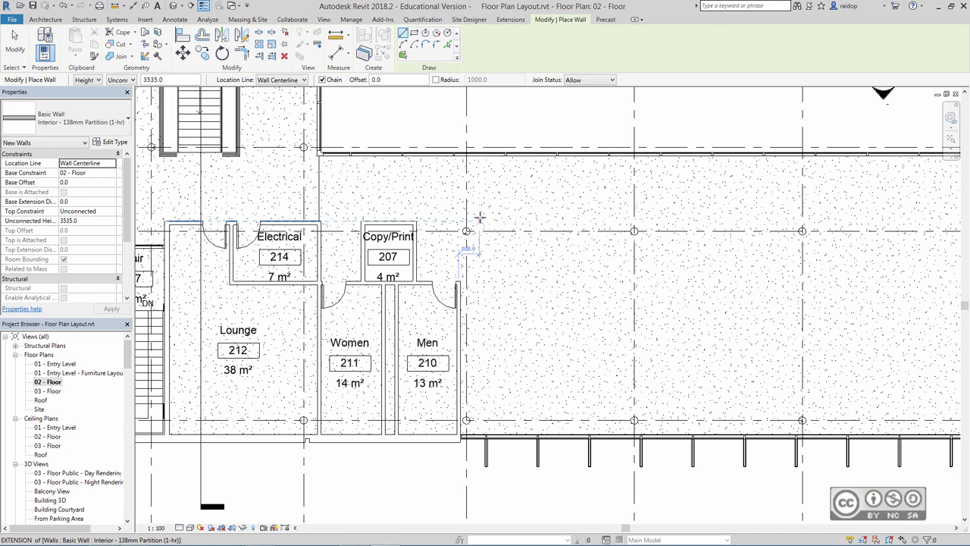
Draw a 138mm partition wall east from the grid intersection to just short of Stair 201.
left_click(480, 218)
scroll(758, 231, "down", 2)
middle_click_drag(736, 237, 418, 266)
scroll(417, 266, "up", 1)
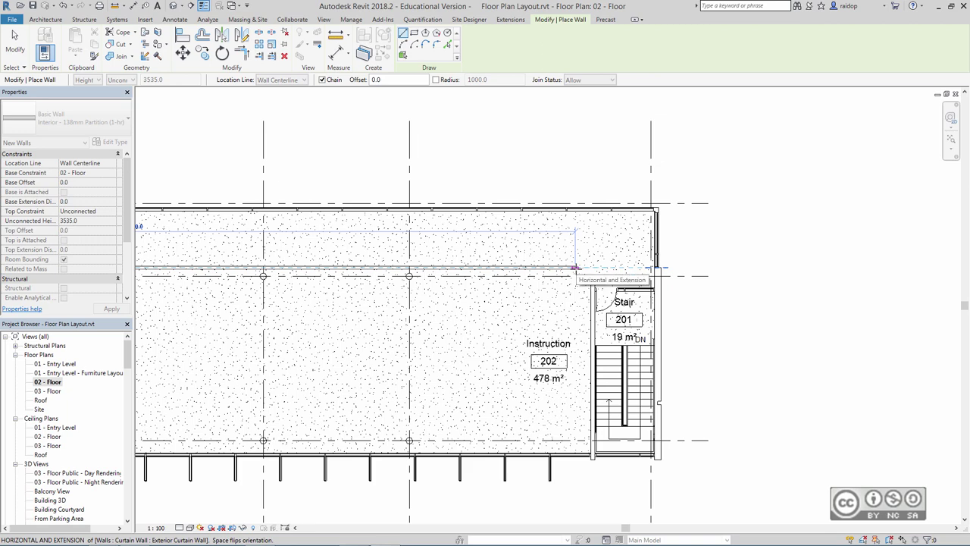
left_click(576, 267)
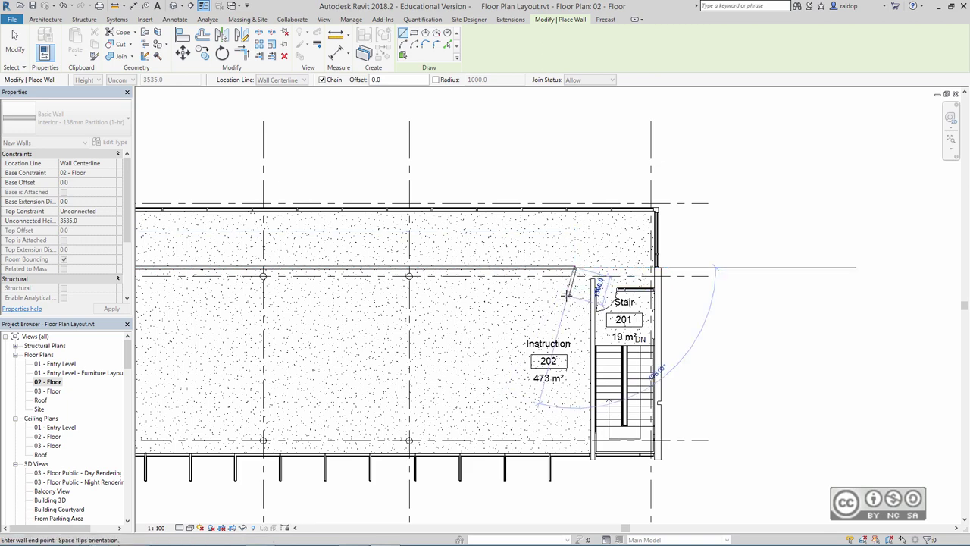
key("Escape")
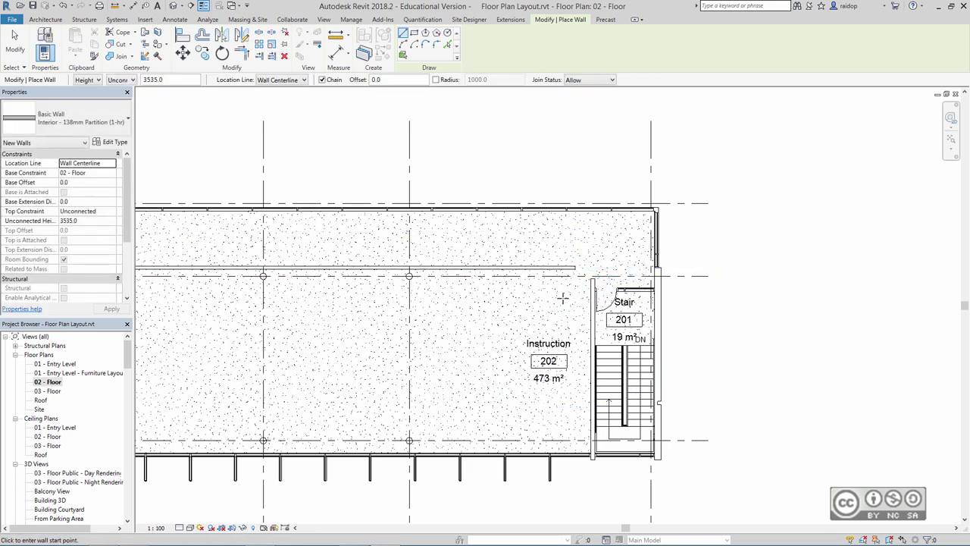
key("Escape")
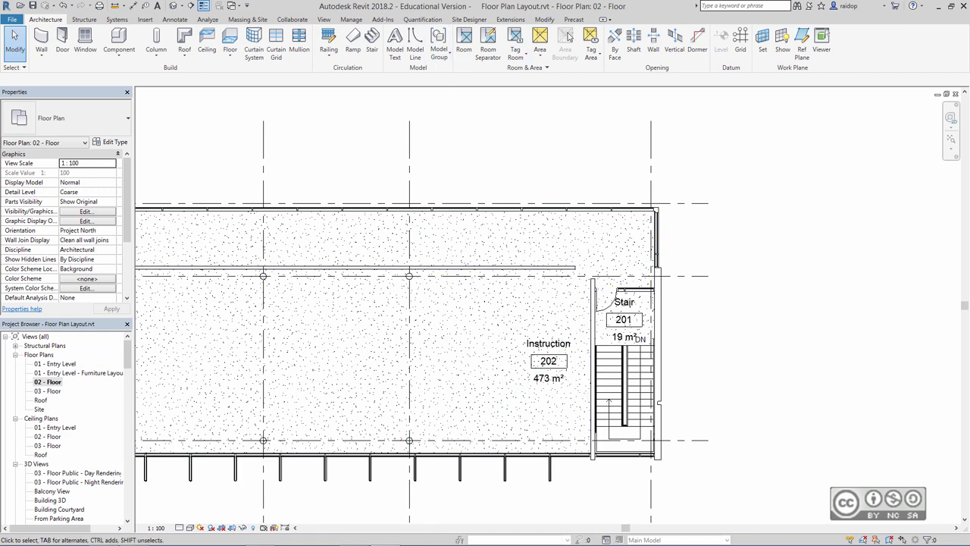
Align the new partition wall to the top wall face of the Copy/Print room.
left_click(543, 21)
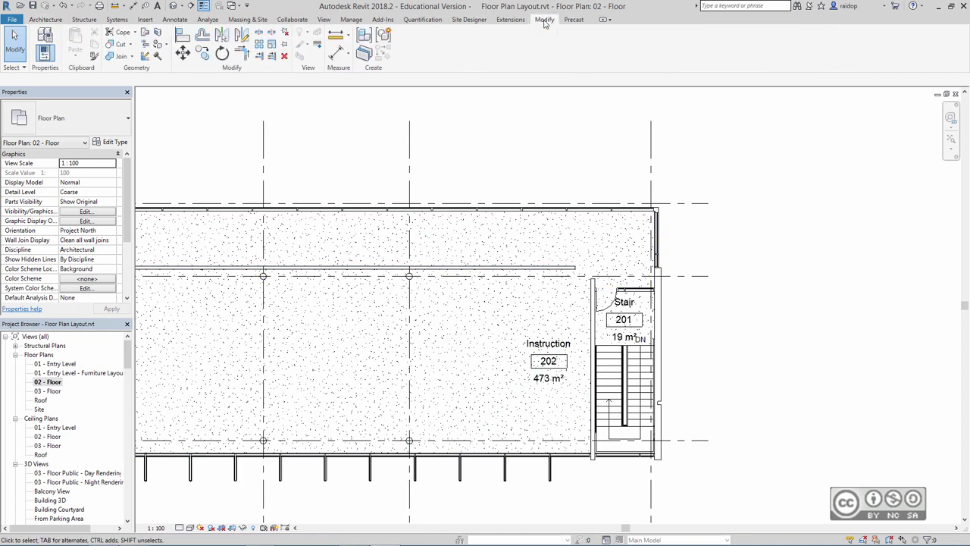
left_click(182, 36)
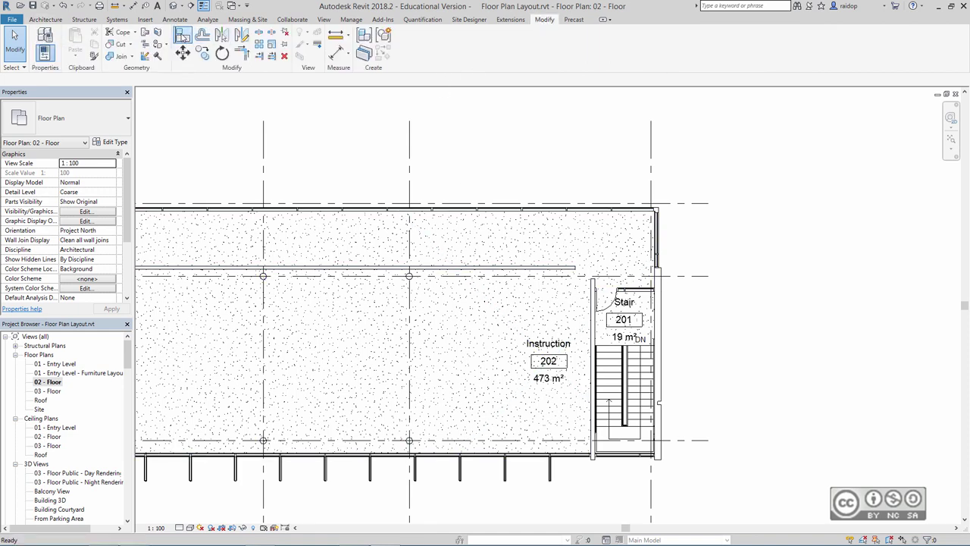
middle_click_drag(332, 301, 619, 291)
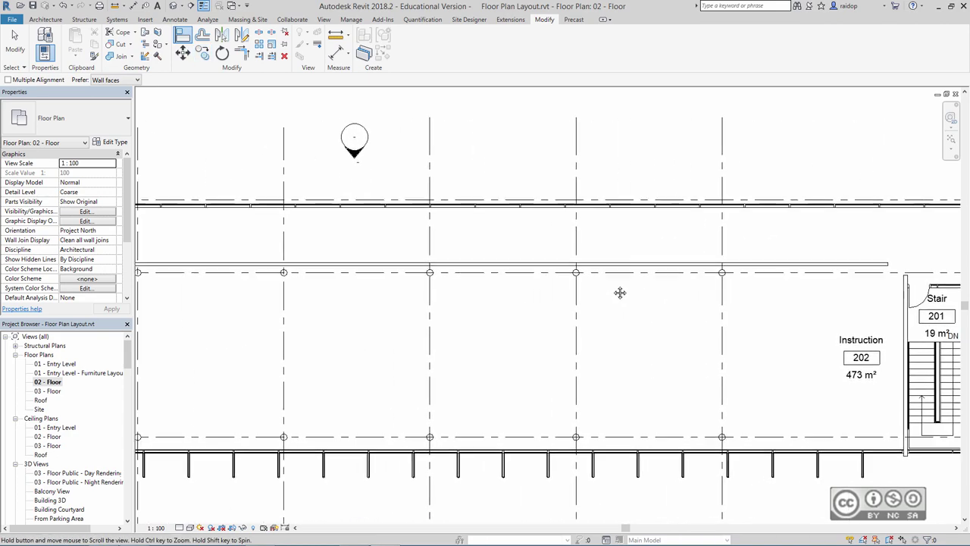
middle_click_drag(296, 296, 644, 284)
middle_click_drag(432, 297, 578, 290)
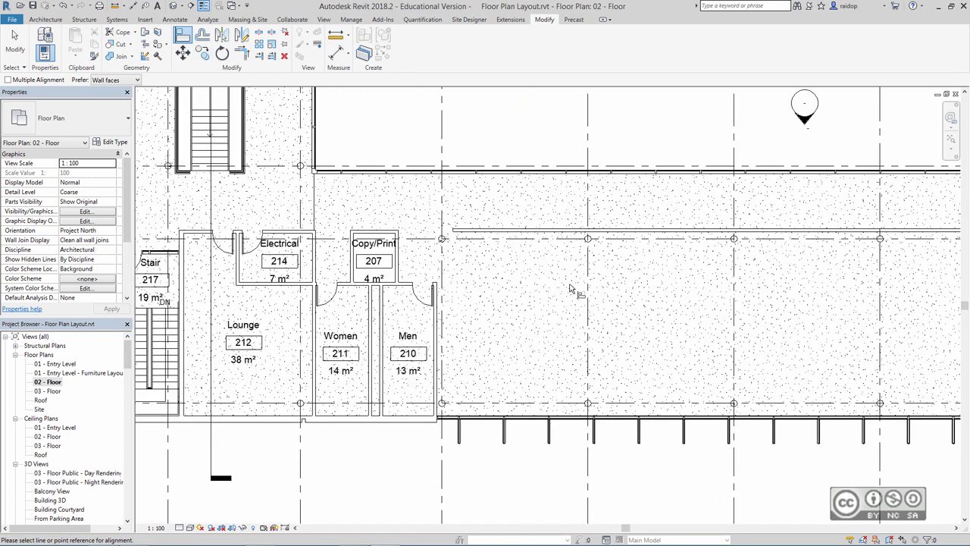
scroll(372, 228, "up", 2)
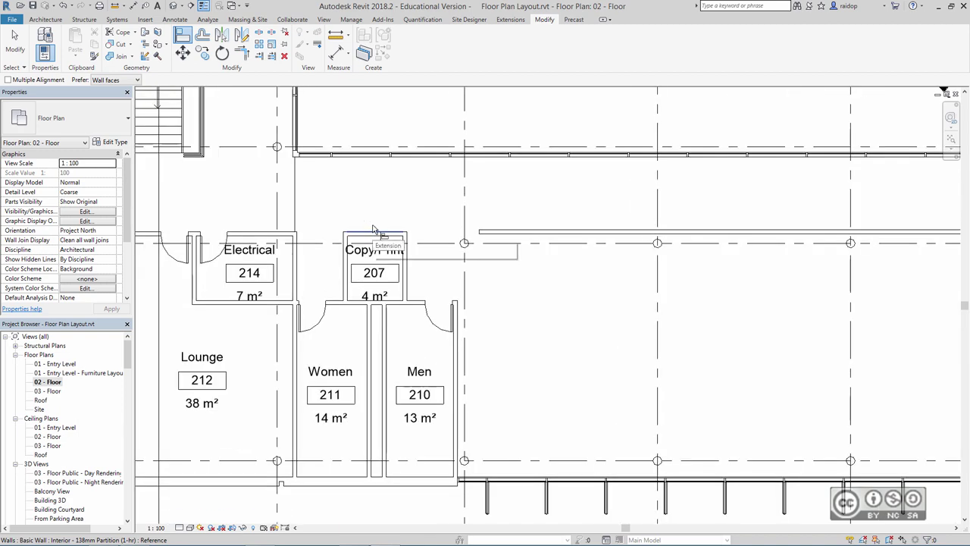
scroll(370, 226, "up", 2)
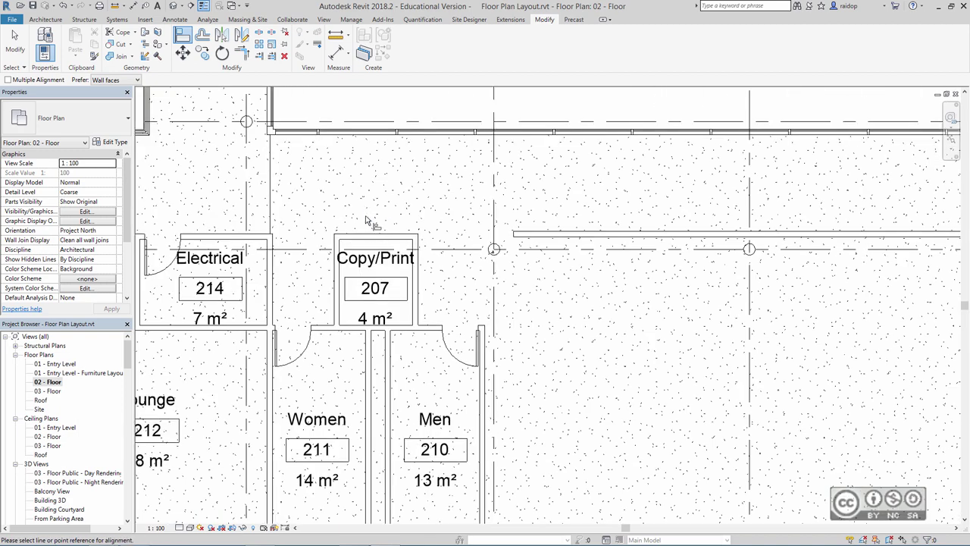
left_click(374, 240)
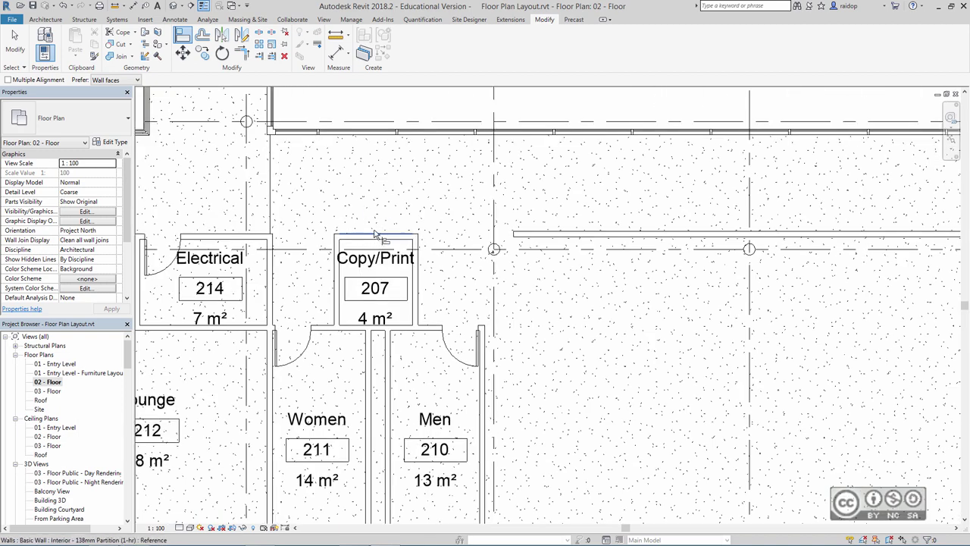
left_click(548, 234)
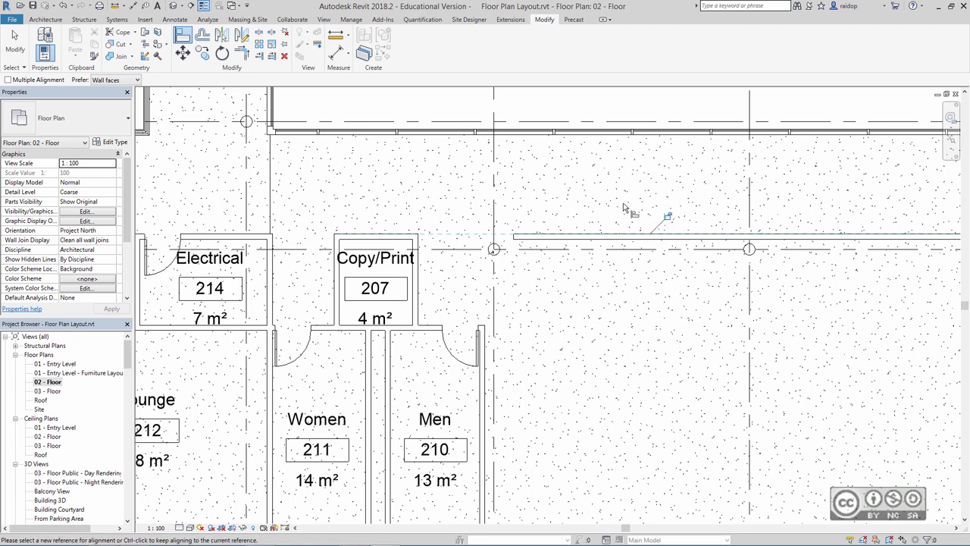
key("Escape")
key("Escape")
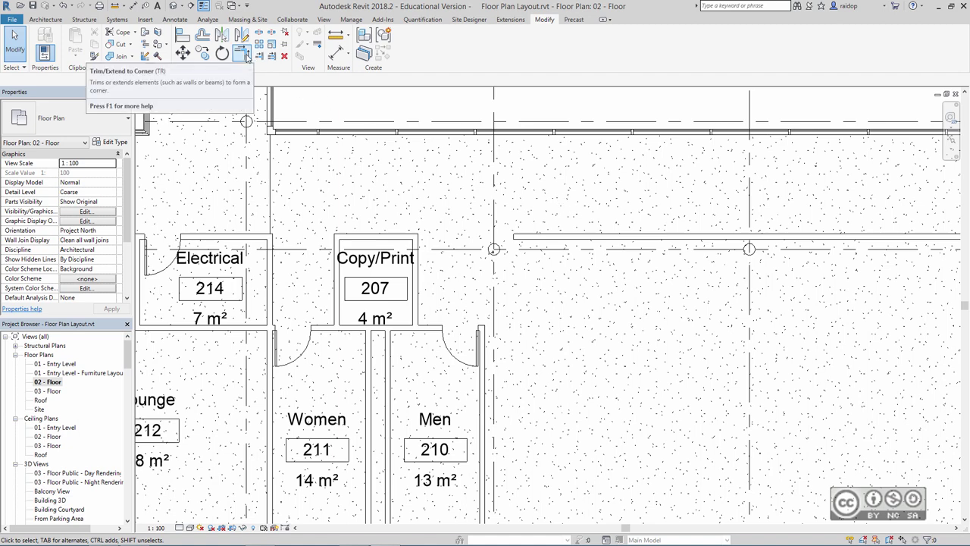
Extend the vertical wall beside the Men room to meet the new partition.
left_click(243, 53)
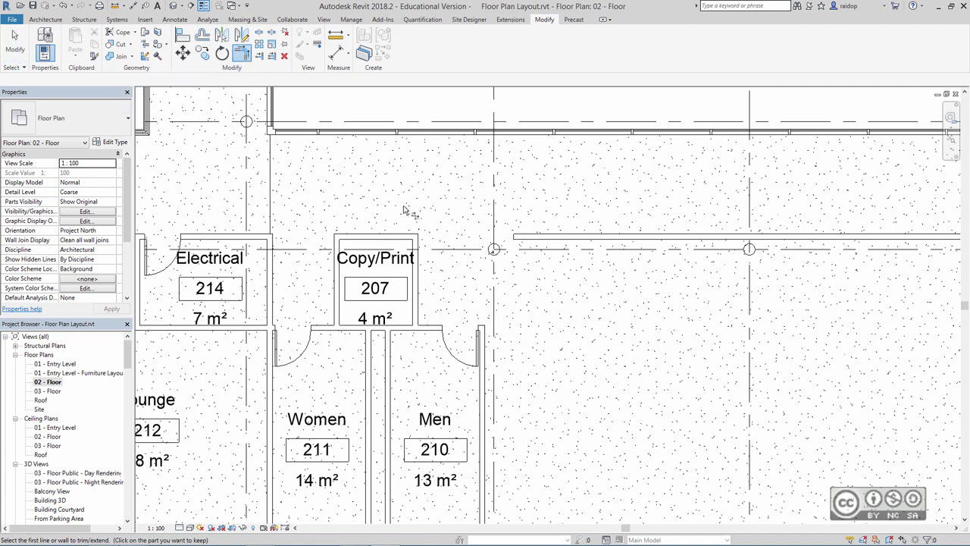
left_click(485, 337)
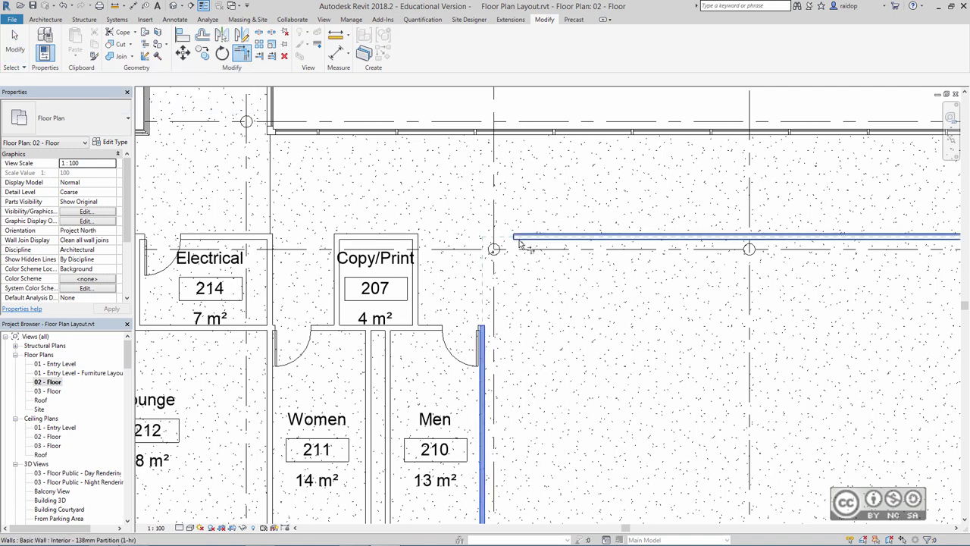
left_click(520, 243)
mouse_move(772, 306)
middle_mouse_down()
mouse_move(651, 306)
mouse_move(295, 147)
middle_mouse_up()
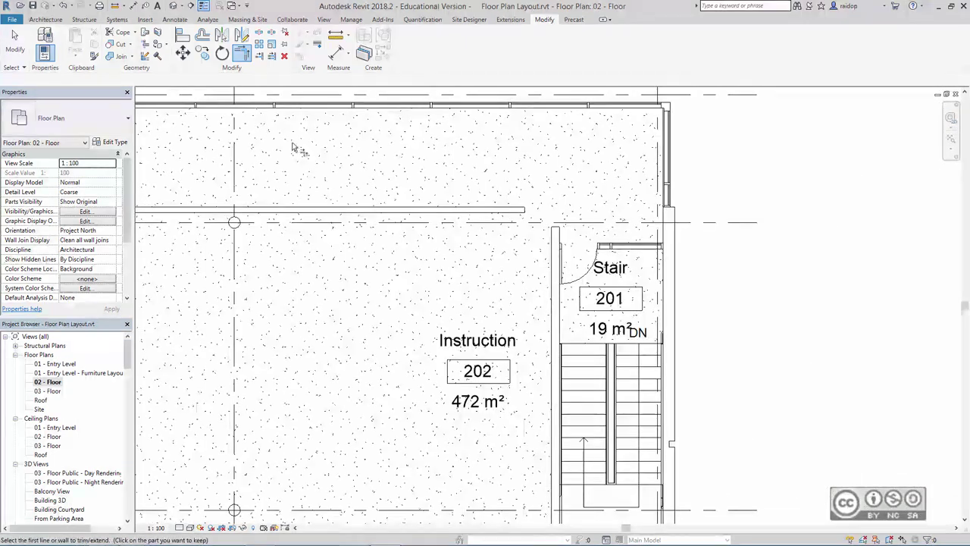
Trim the horizontal partition and Stair room wall into a corner, leaving Instruction 202 at 334 m².
left_click(239, 56)
left_click(525, 210)
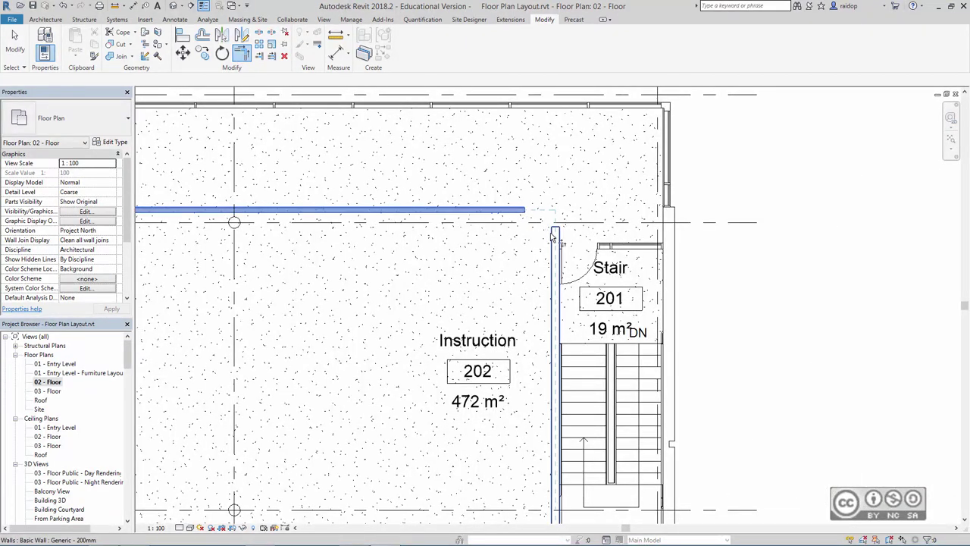
left_click(554, 239)
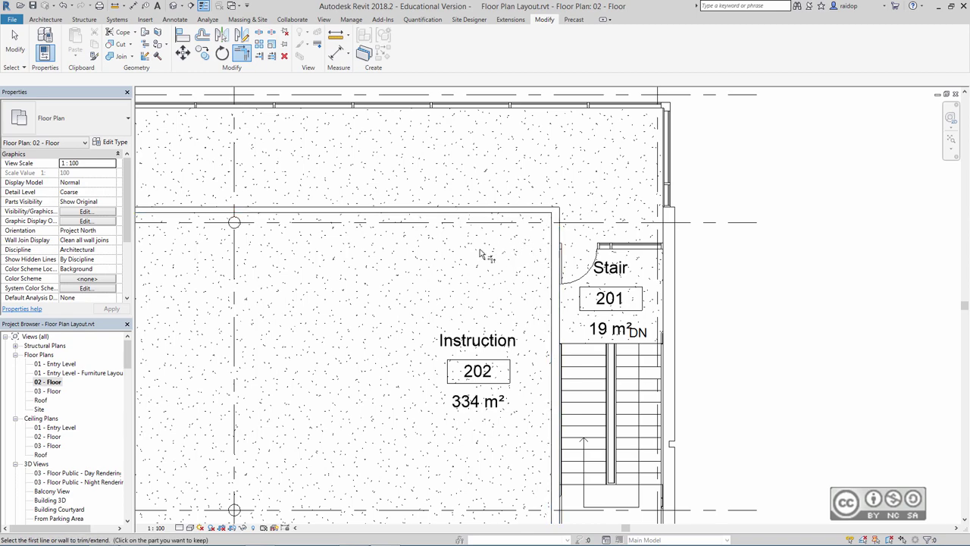
scroll(479, 254, "down", 2)
middle_click_drag(713, 317, 496, 275)
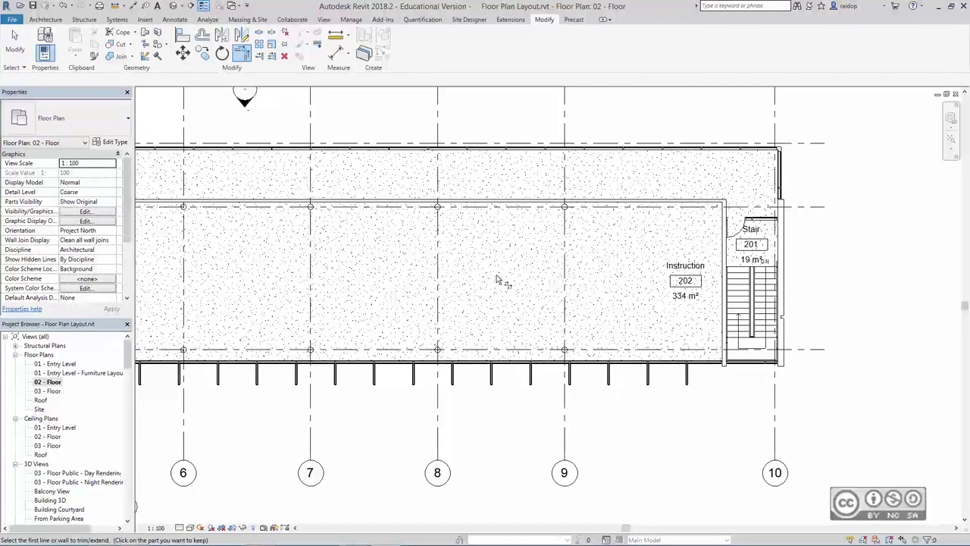
key("Escape")
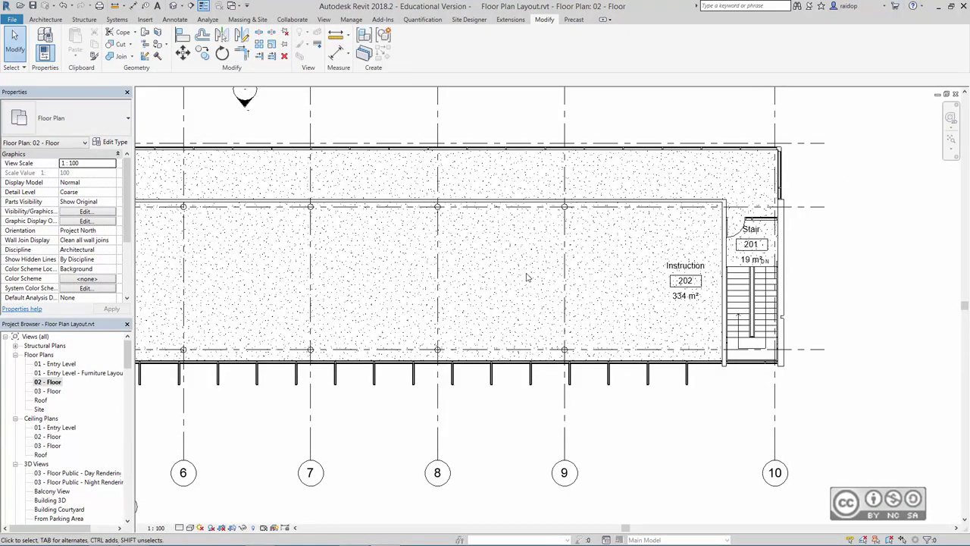
Draw a similar vertical partition from the upper partition down to the exterior wall.
left_click(595, 203)
right_click(499, 182)
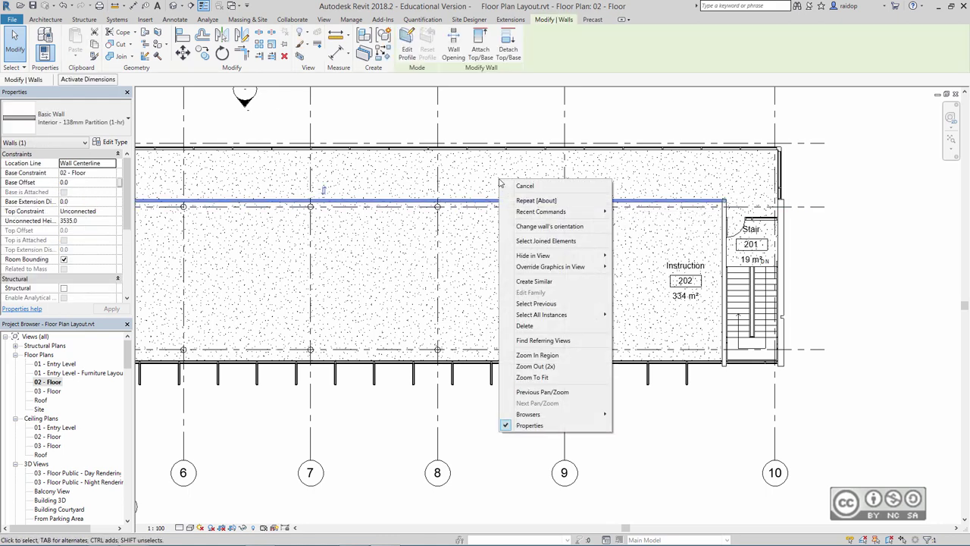
left_click(533, 281)
scroll(485, 273, "up", 4)
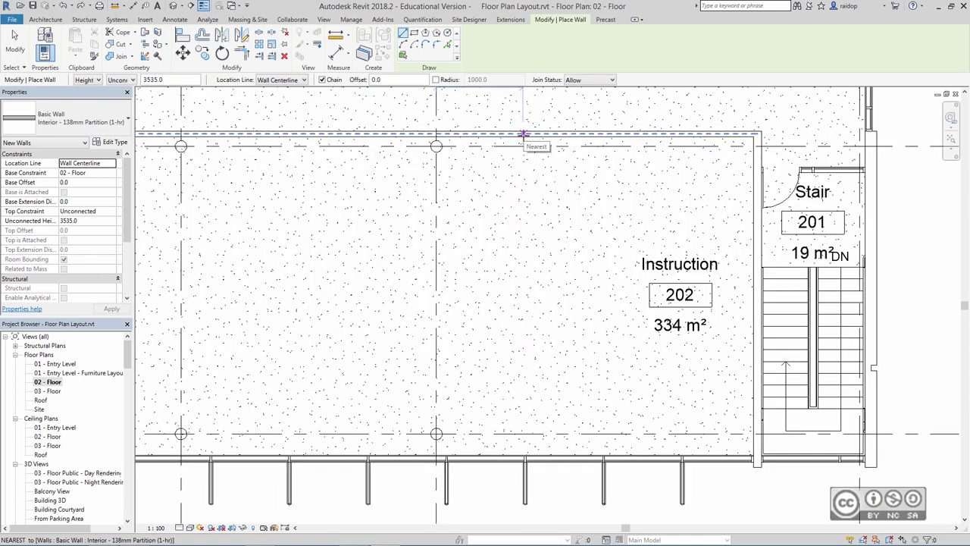
left_click(523, 134)
scroll(546, 461, "up", 3)
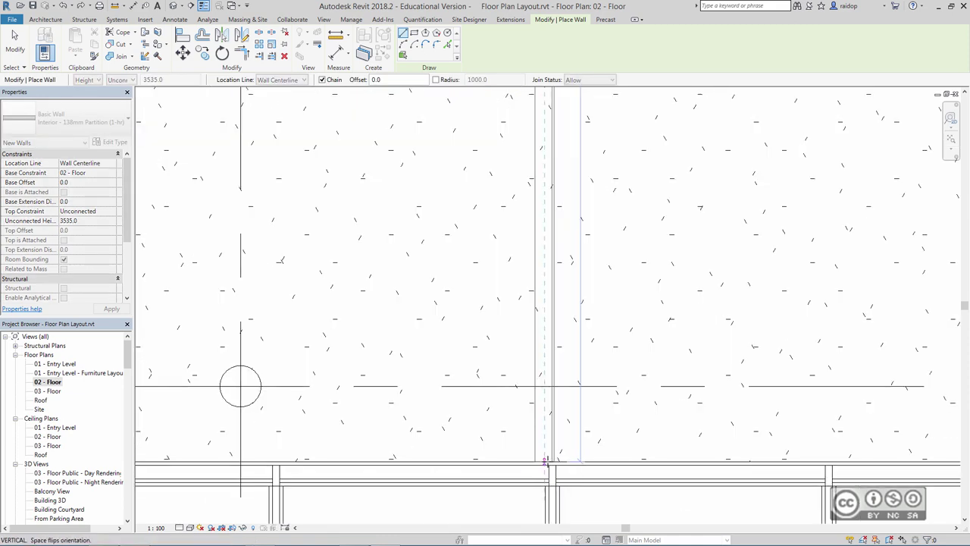
left_click(544, 460)
key("Escape")
scroll(632, 318, "down", 5)
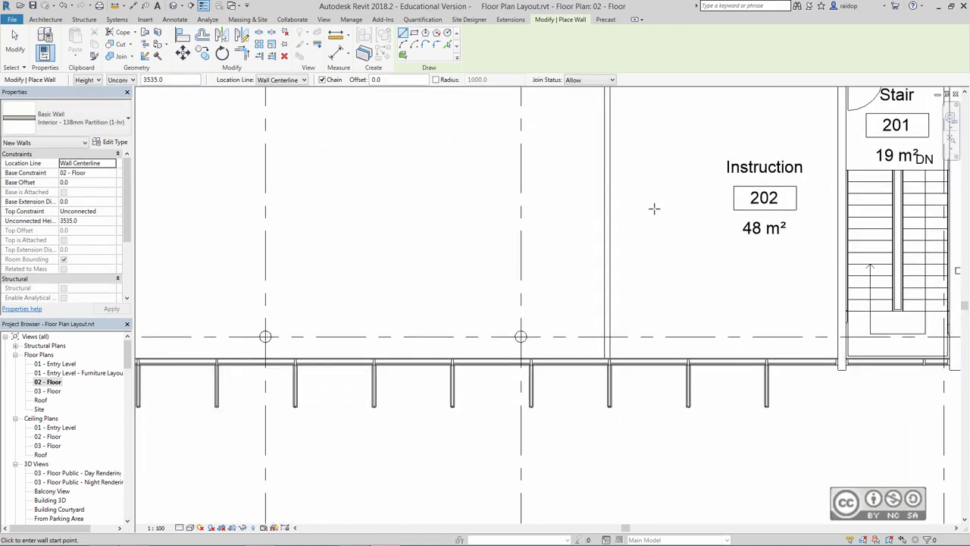
key("Escape")
scroll(411, 372, "up", 5)
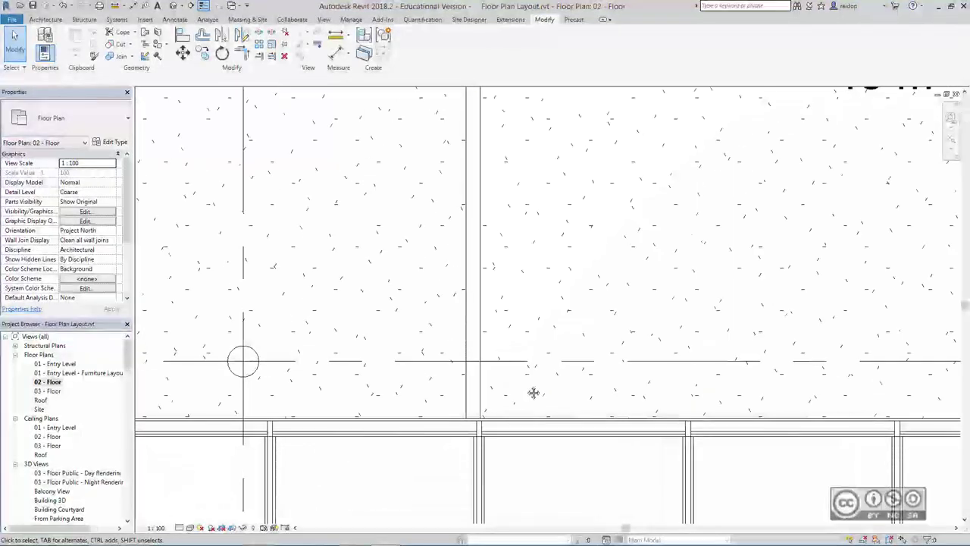
middle_click_drag(533, 392, 554, 260)
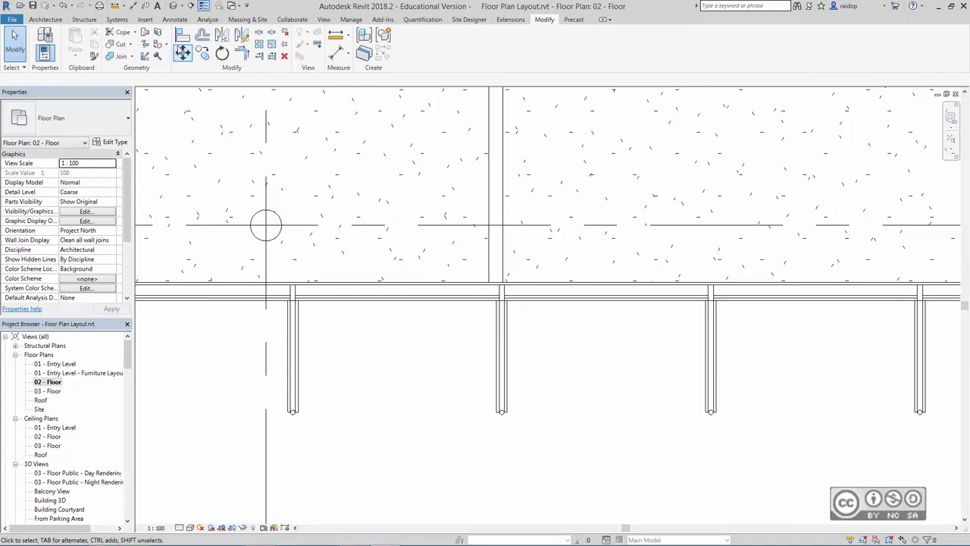
Align the new vertical wall using the shade support as the reference.
left_click(183, 34)
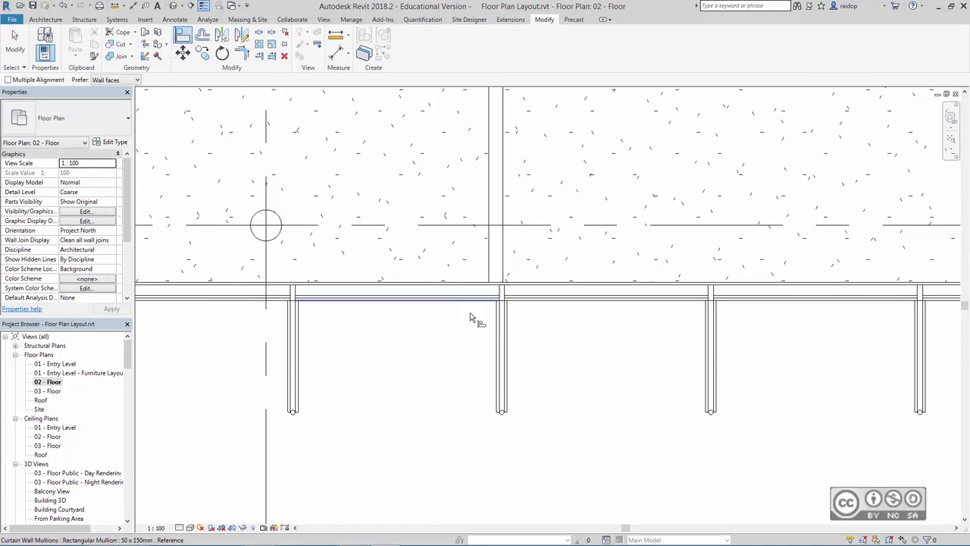
left_click(497, 250)
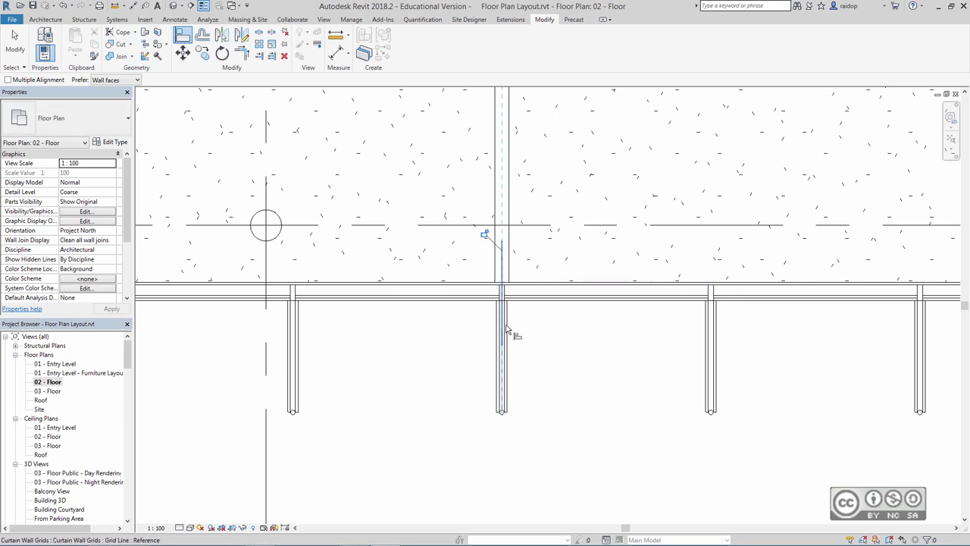
scroll(520, 302, "down", 3)
scroll(522, 306, "down", 2)
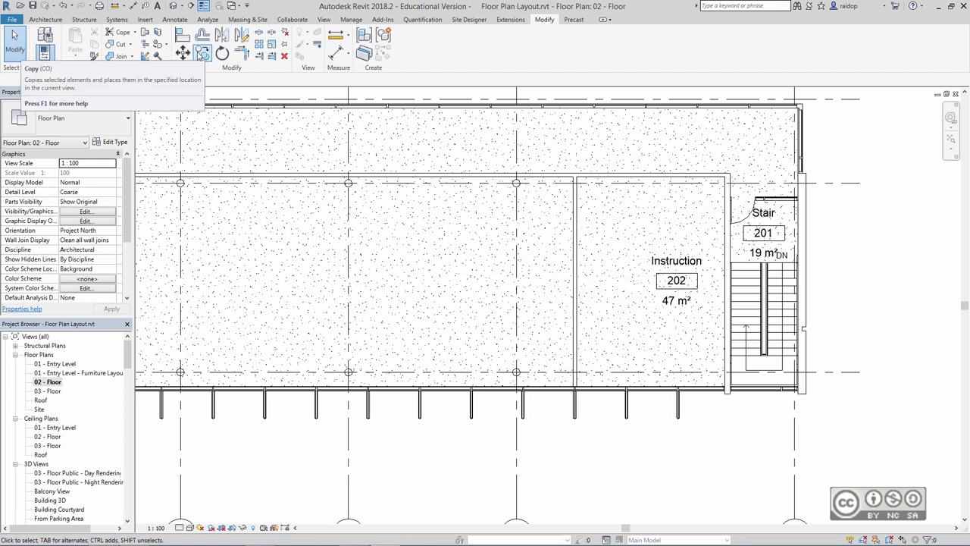
Copy the vertical partition to the left, setting the spacing to 7000.
left_click(202, 53)
left_click(565, 289)
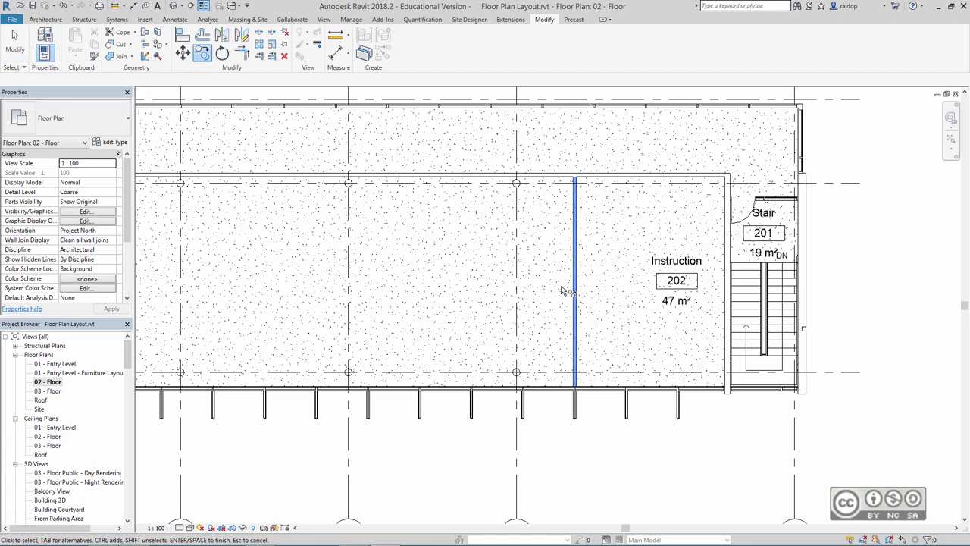
key("Return")
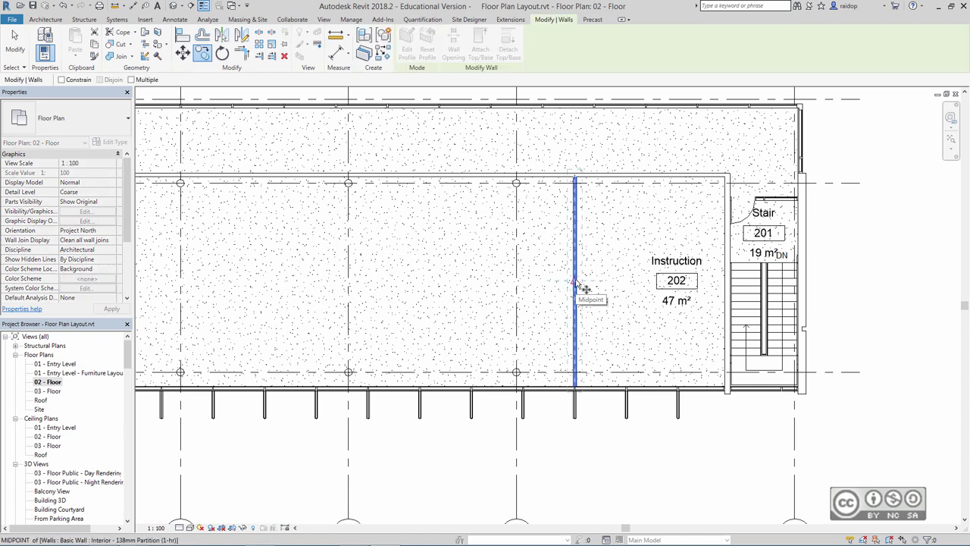
left_click(574, 282)
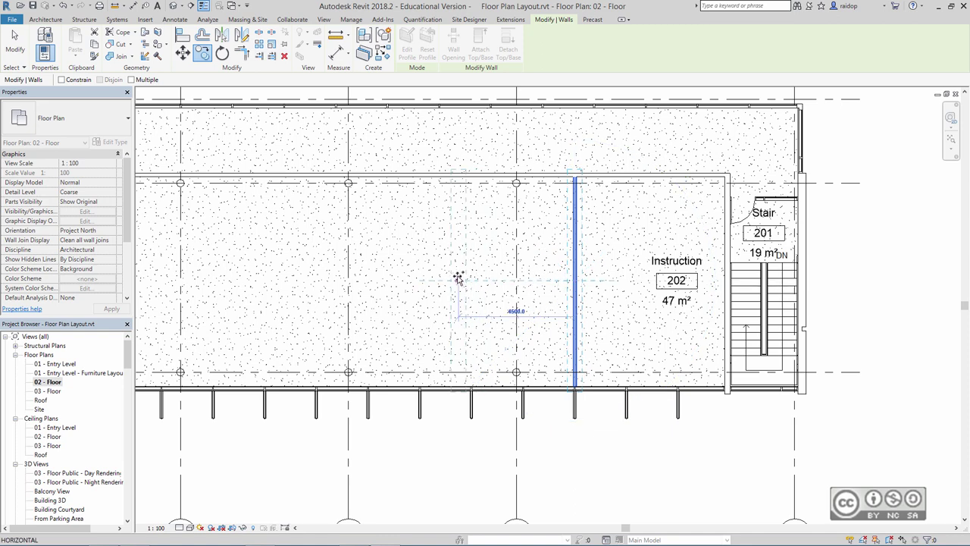
left_click(405, 279)
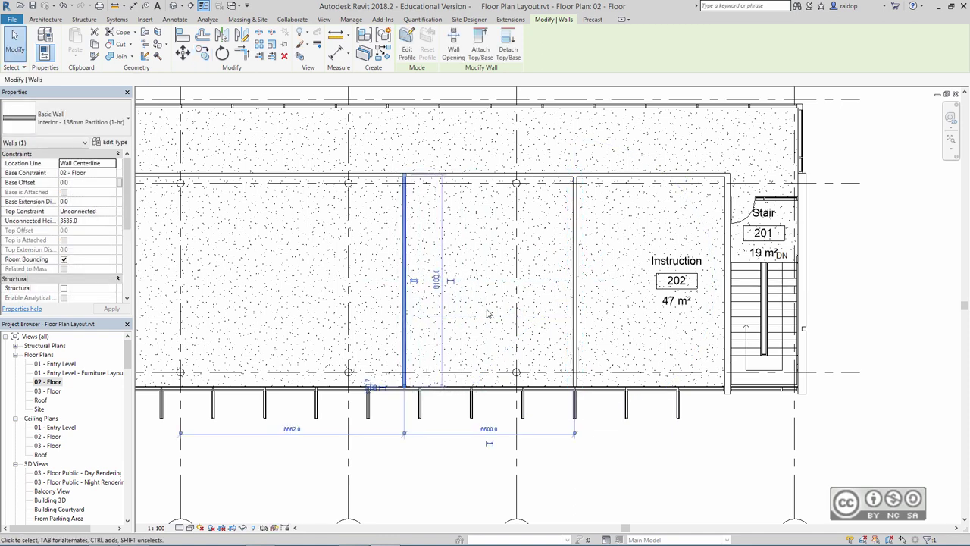
left_click(489, 429)
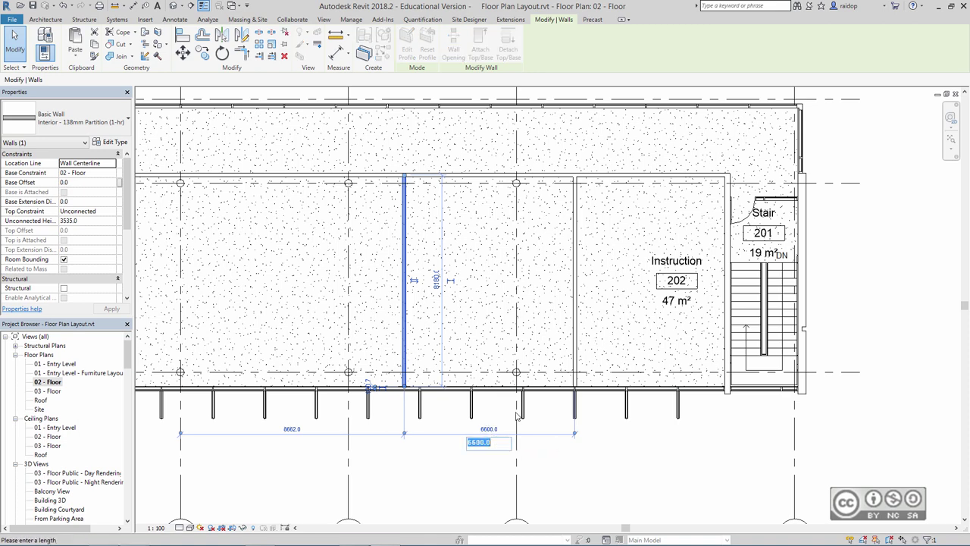
type("7")
key("Return")
scroll(491, 442, "down", 1)
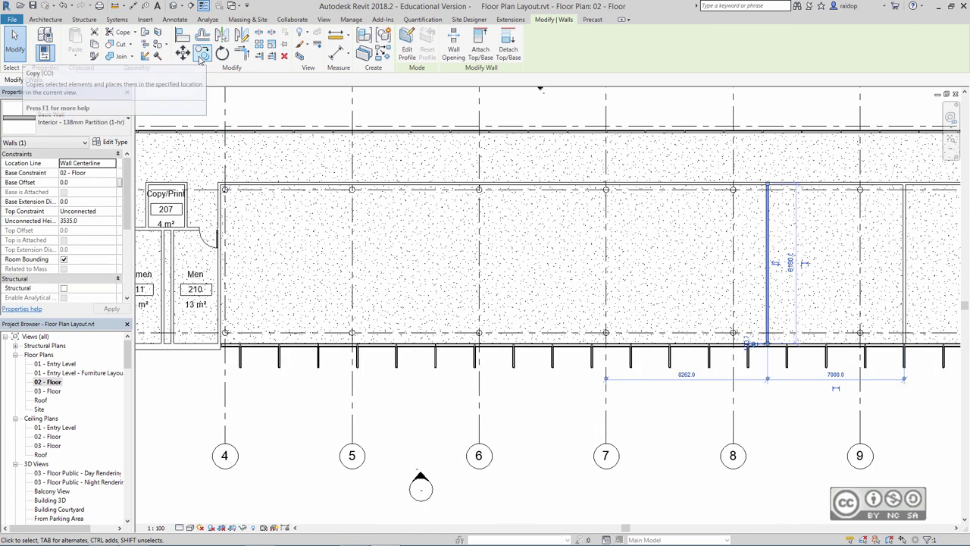
Place further partition copies leftward up to grid 5, then select the last one to check spacing.
left_click(202, 55)
left_click(768, 296)
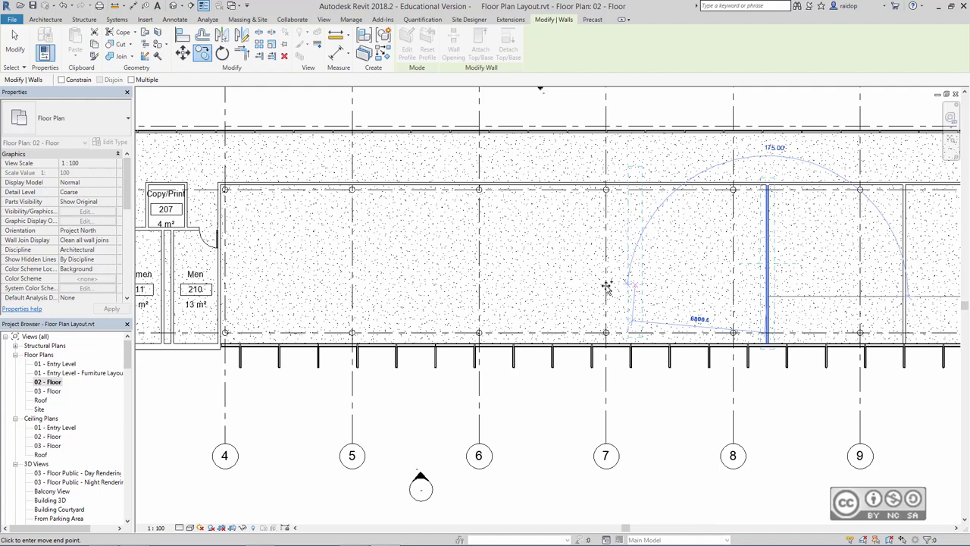
left_click(541, 301)
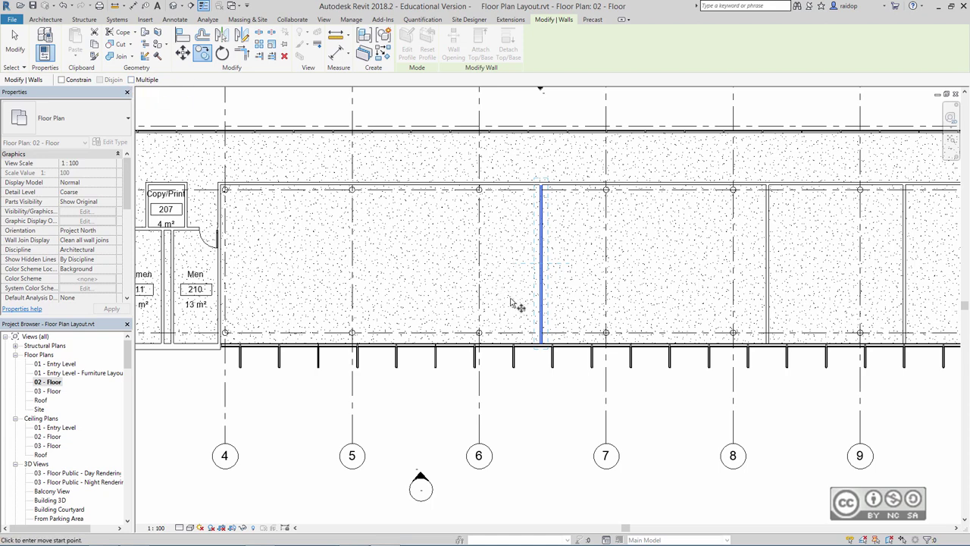
left_click(564, 302)
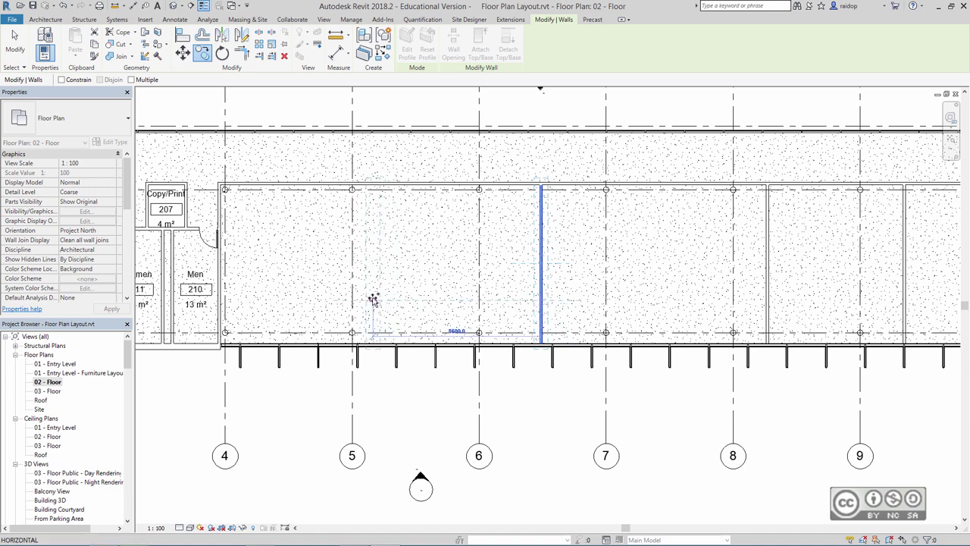
left_click(372, 297)
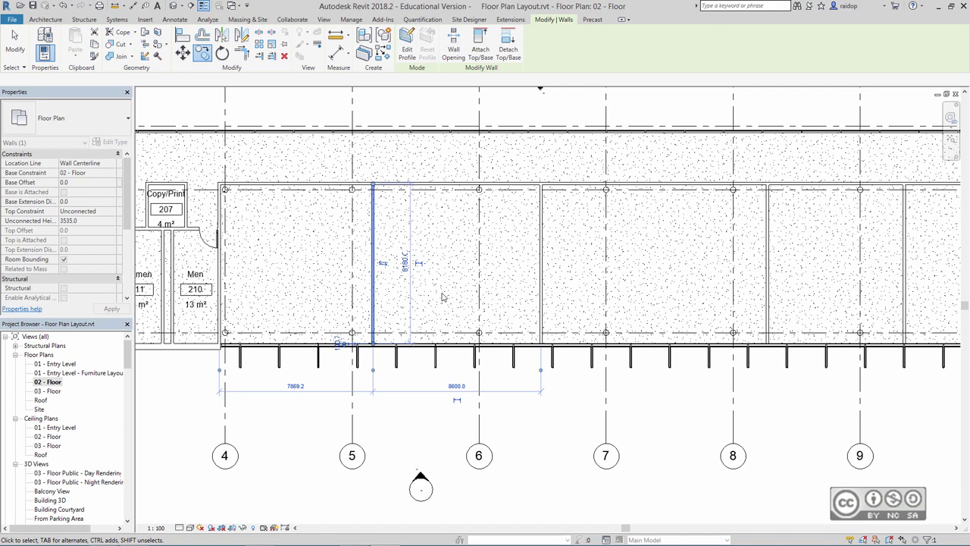
left_click(489, 274)
left_click(374, 240)
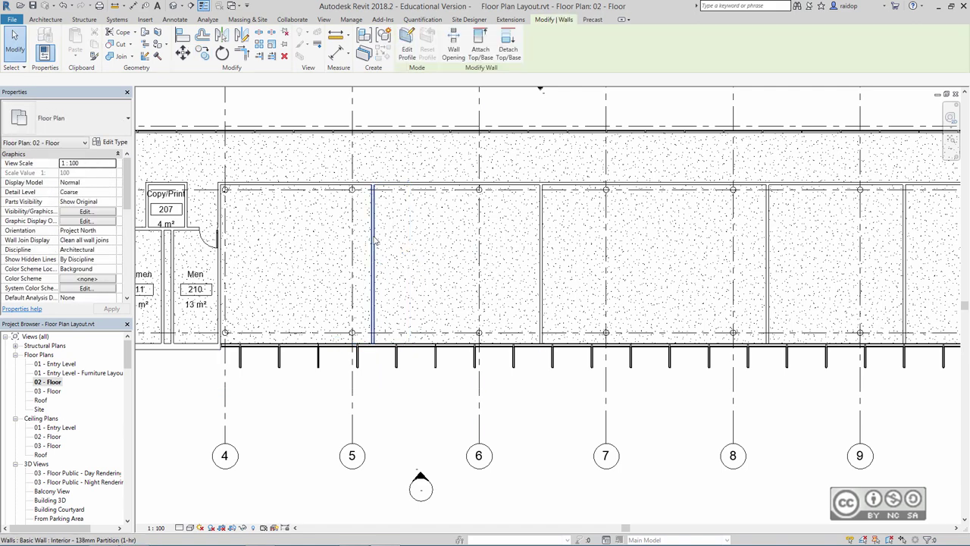
left_click(374, 240)
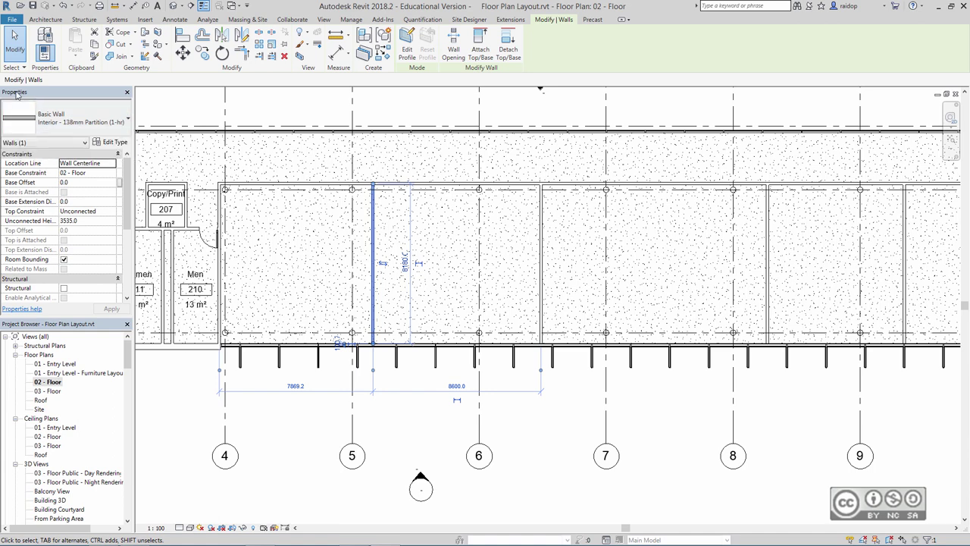
left_click(189, 352)
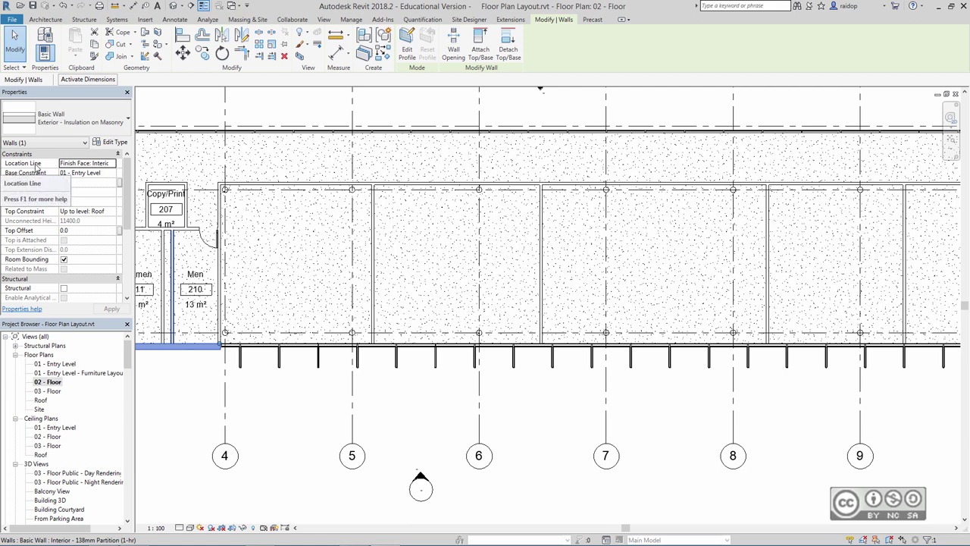
left_click(110, 142)
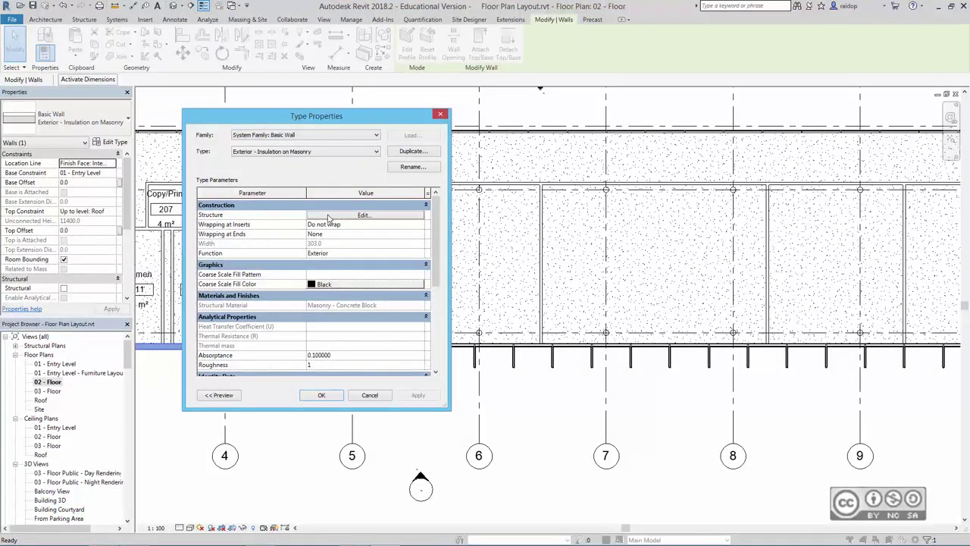
left_click(364, 216)
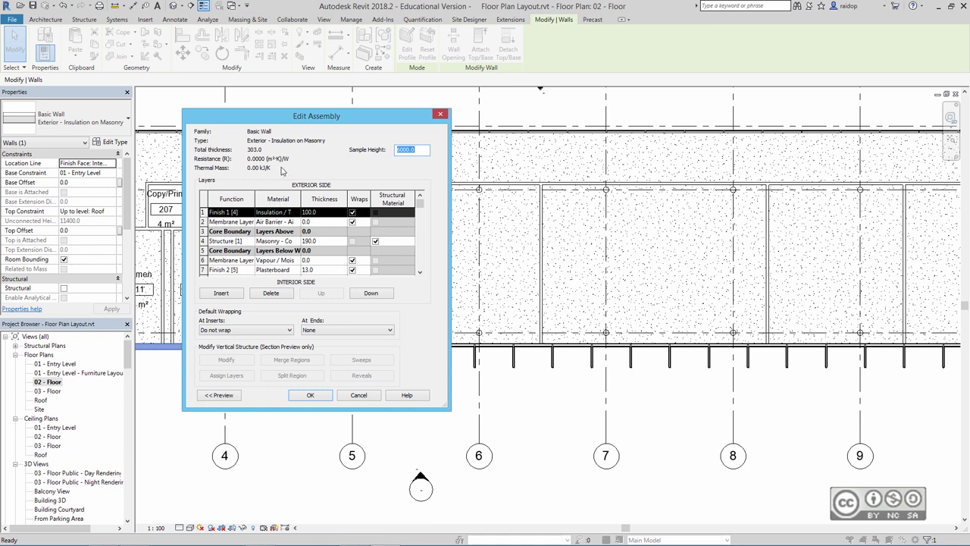
left_click(363, 400)
left_click(357, 401)
left_click(287, 250)
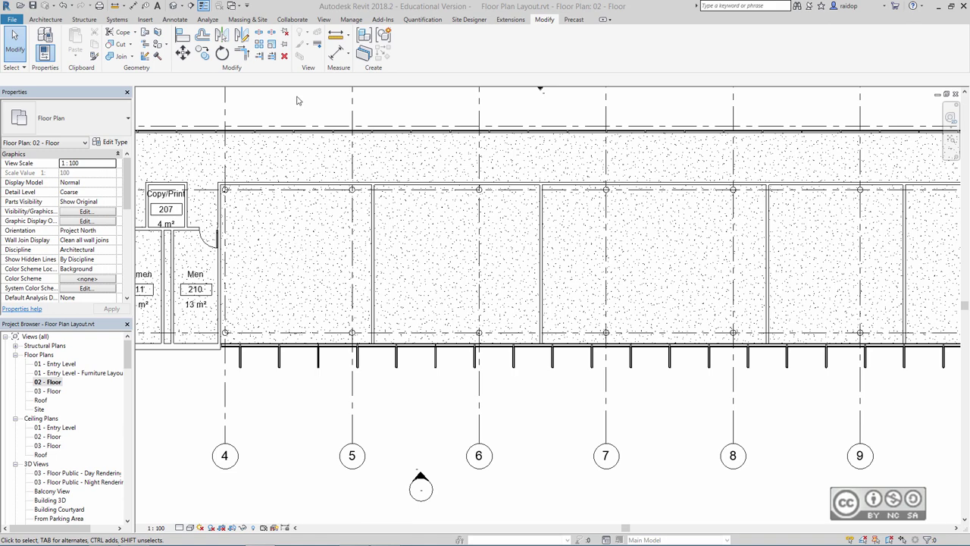
Browse the door types in the Door tool's Type Selector, then cancel without placing a door.
left_click(42, 22)
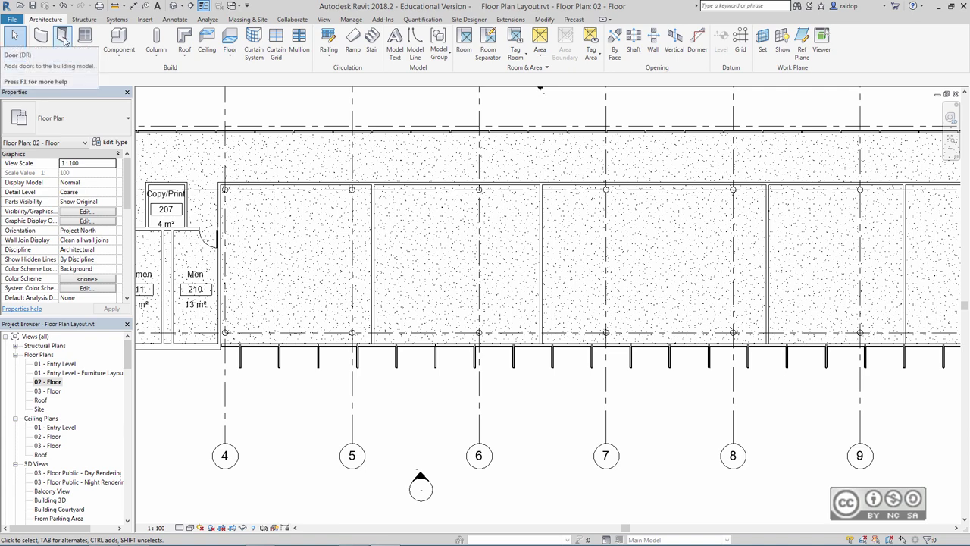
left_click(63, 38)
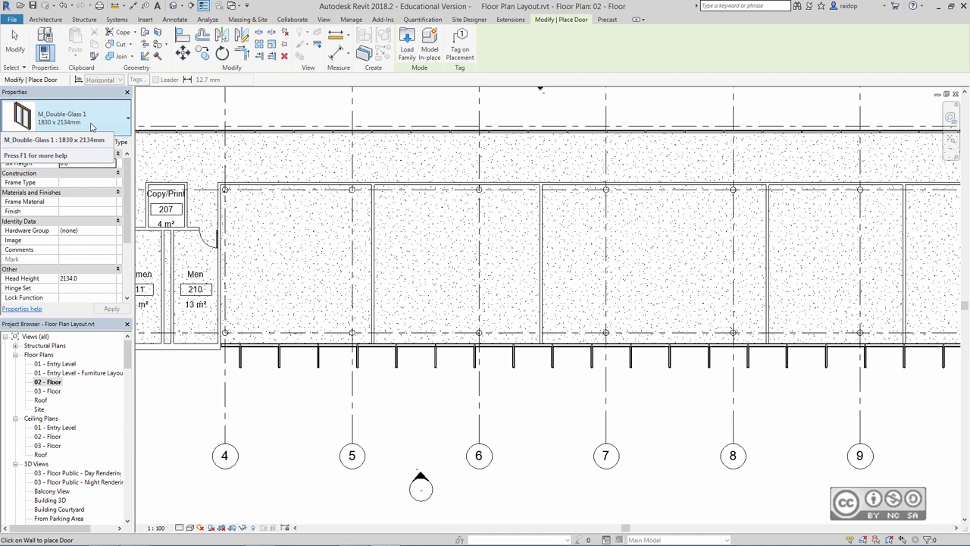
left_click(119, 123)
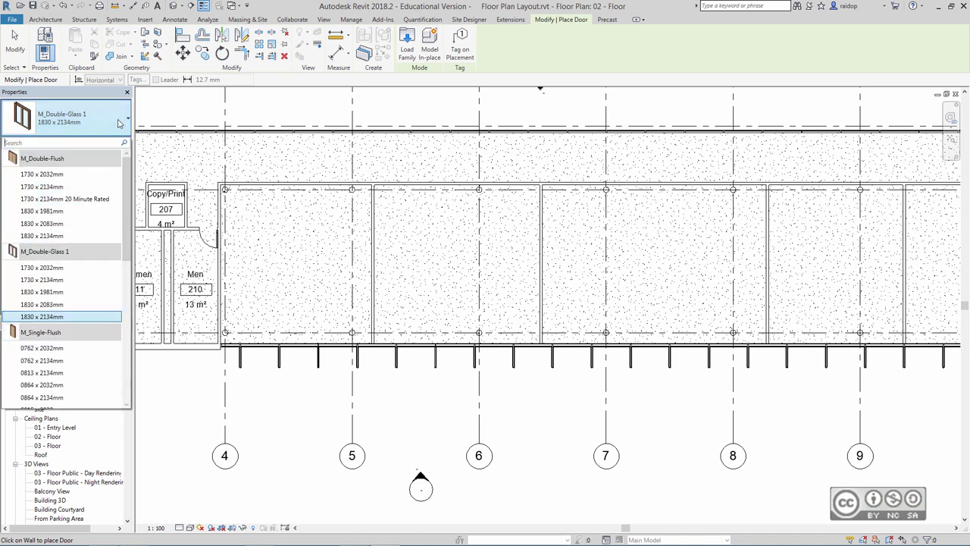
scroll(129, 201, "down", 2)
scroll(129, 201, "down", 2)
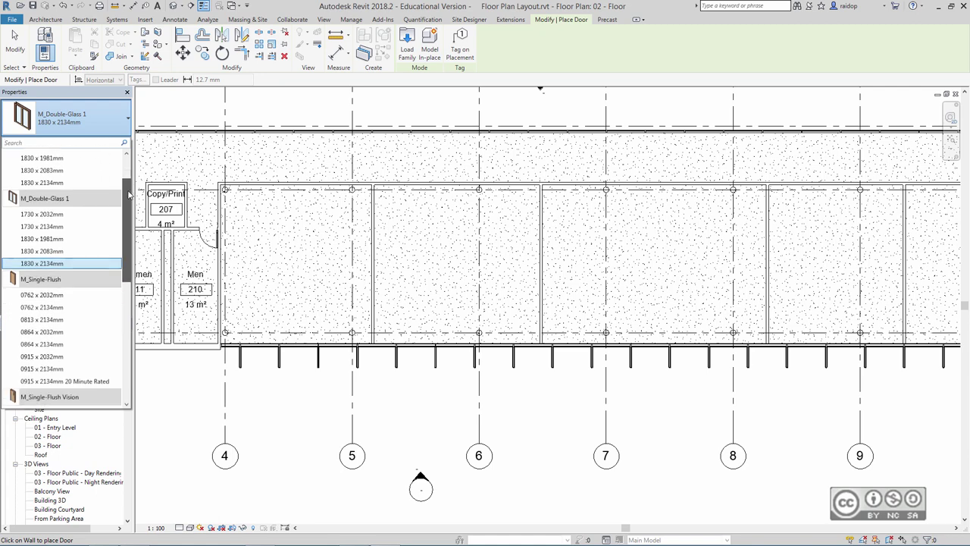
scroll(129, 200, "down", 2)
mouse_move(129, 201)
left_mouse_down()
mouse_move(128, 231)
mouse_move(129, 167)
left_mouse_up()
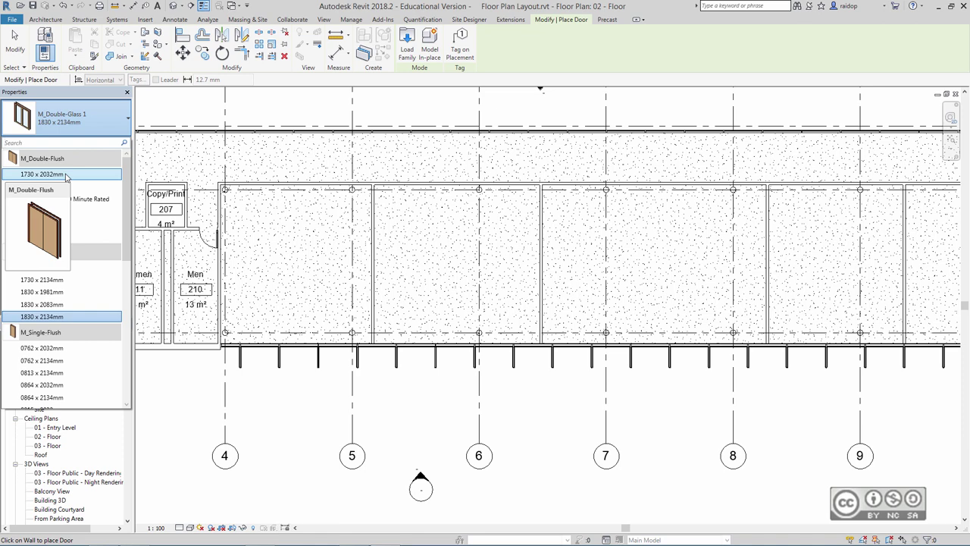
left_click(301, 254)
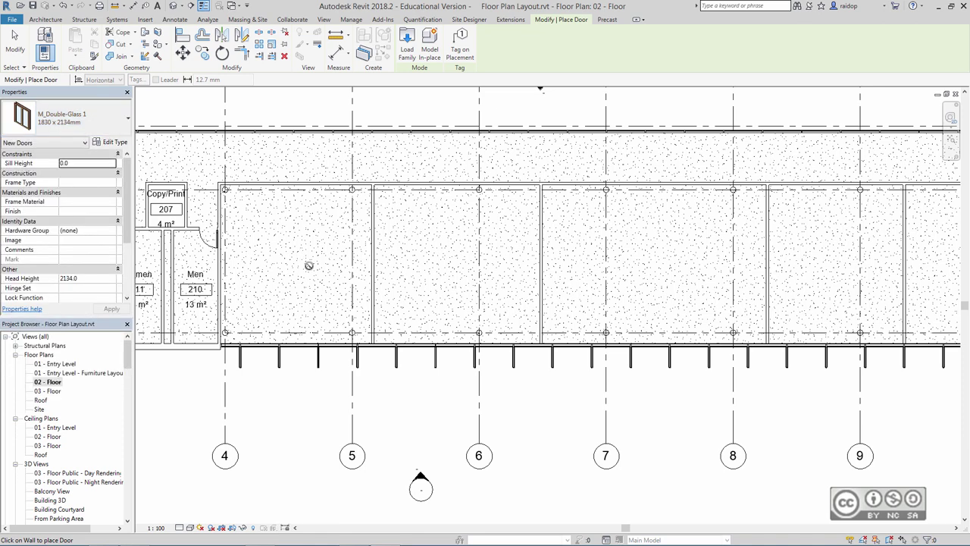
key("Escape")
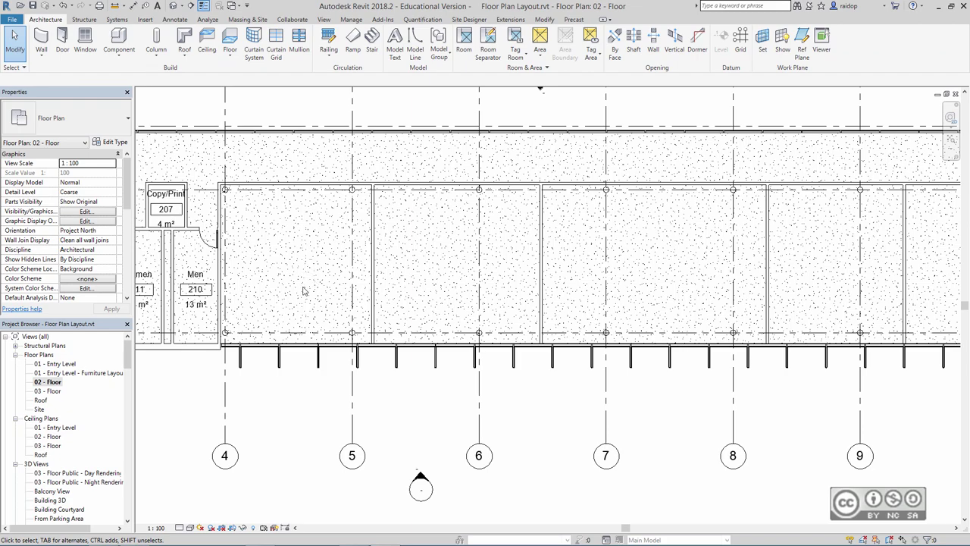
Start a Create Similar from the Men room's M_Single-Flush 0915 x 2134mm door, testing its swing.
middle_click_drag(307, 288, 415, 280)
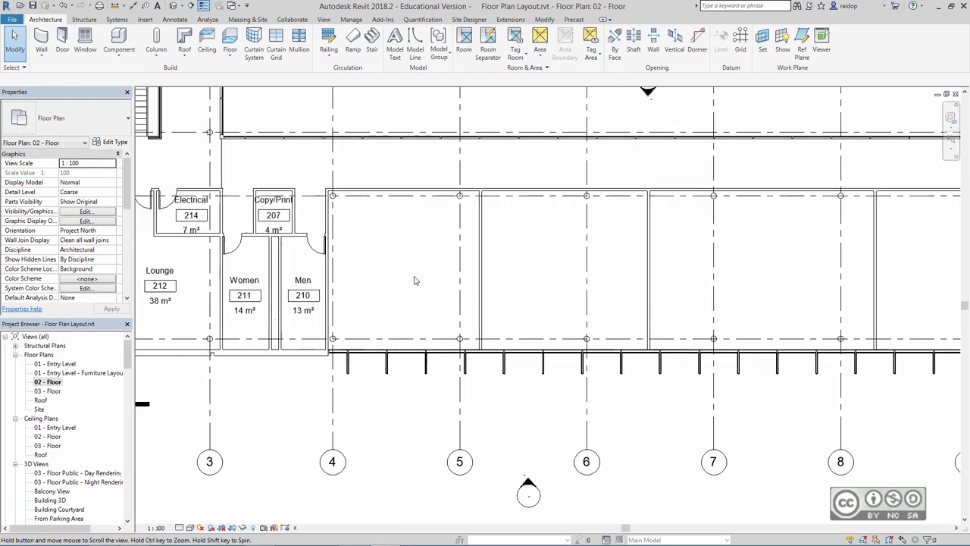
left_click(312, 255)
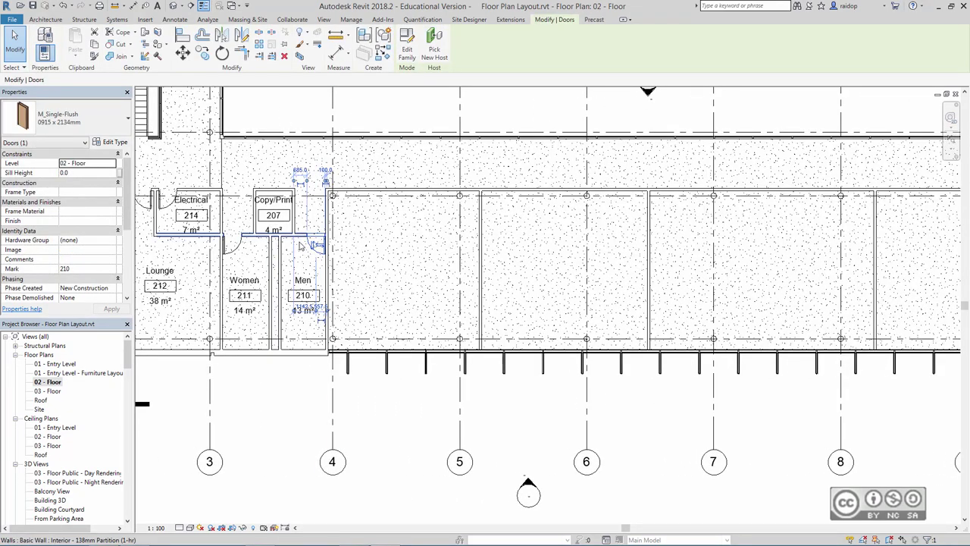
right_click(344, 229)
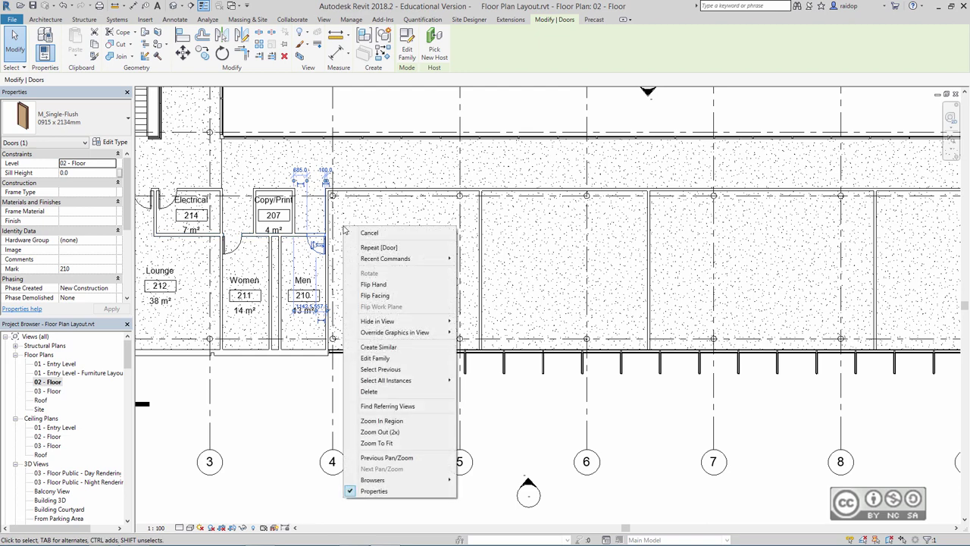
left_click(390, 349)
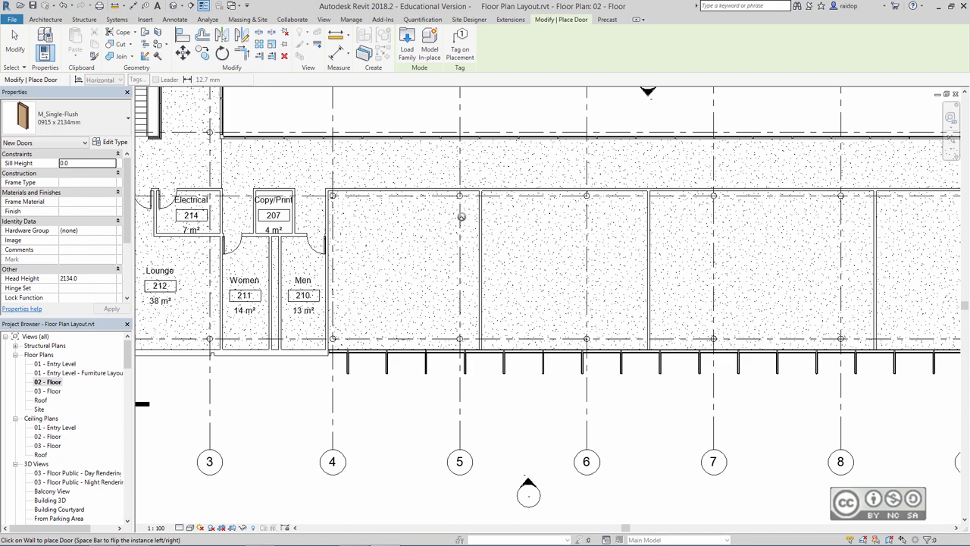
scroll(461, 216, "up", 1)
scroll(461, 217, "up", 2)
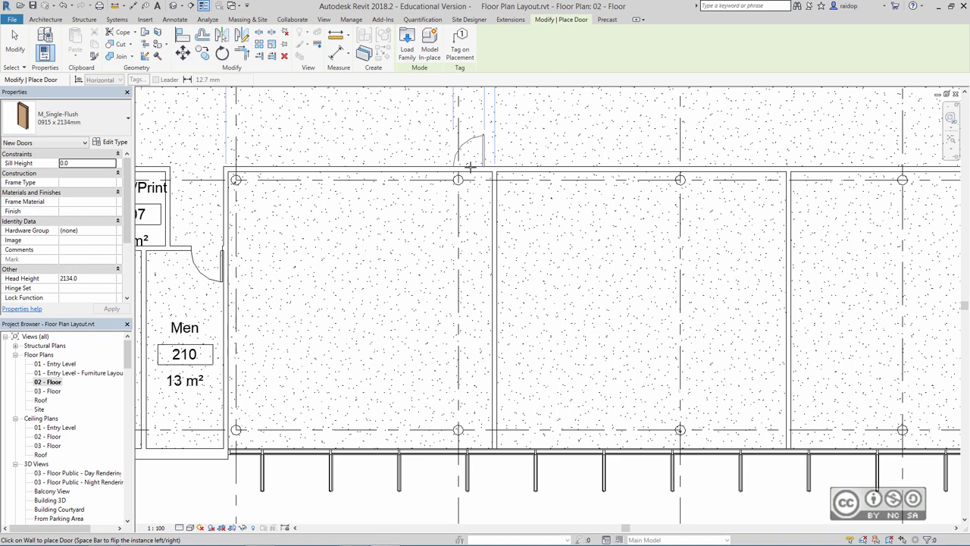
key("space")
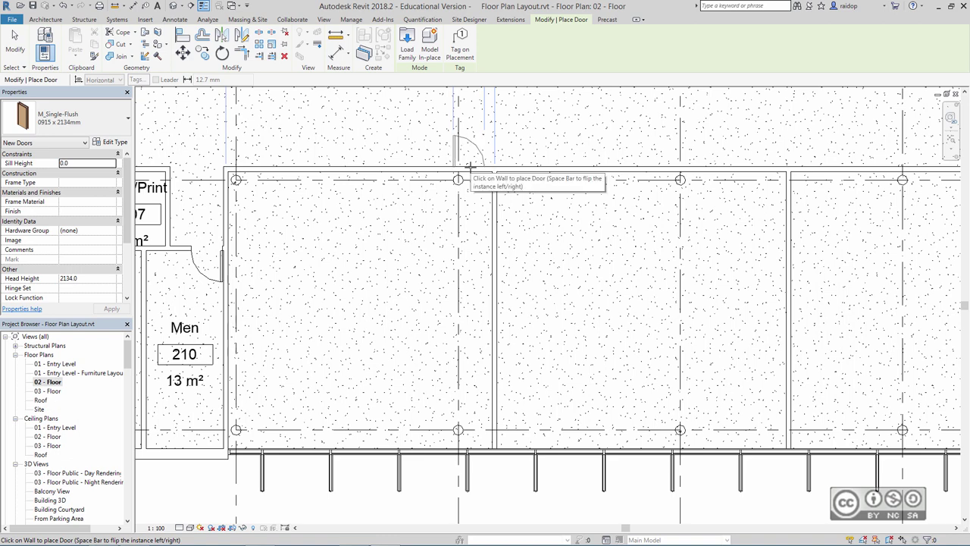
key("space")
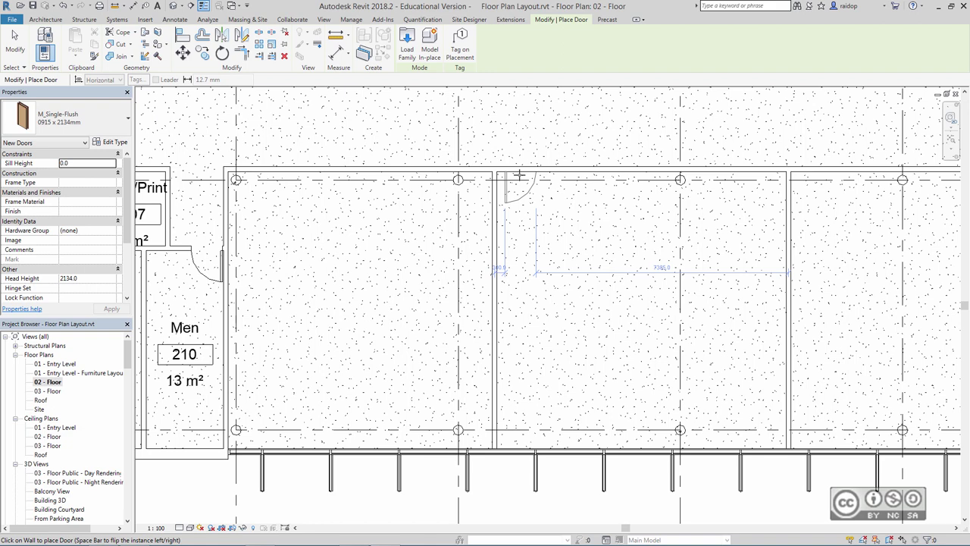
Place three doors in the bay walls and the Instruction room wall, then select the last one.
left_click(520, 176)
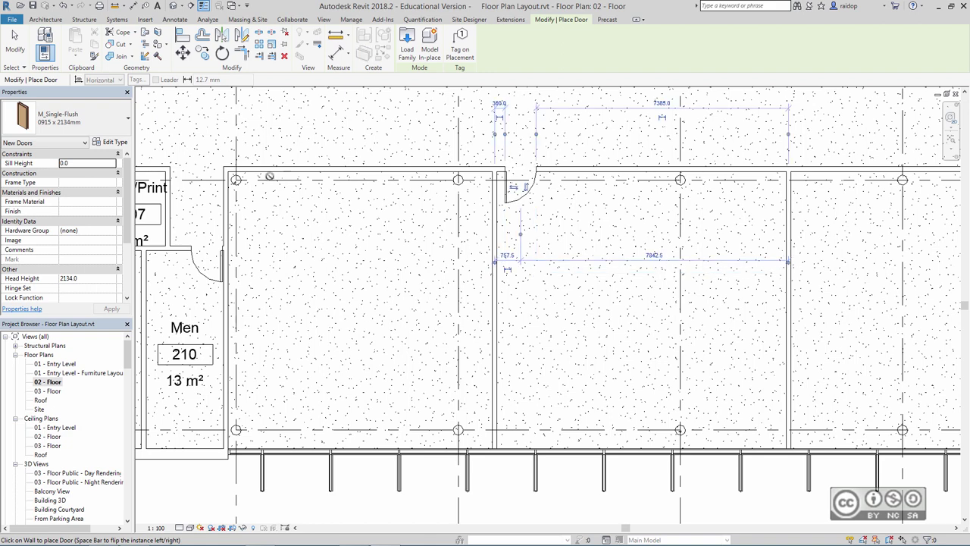
left_click(261, 176)
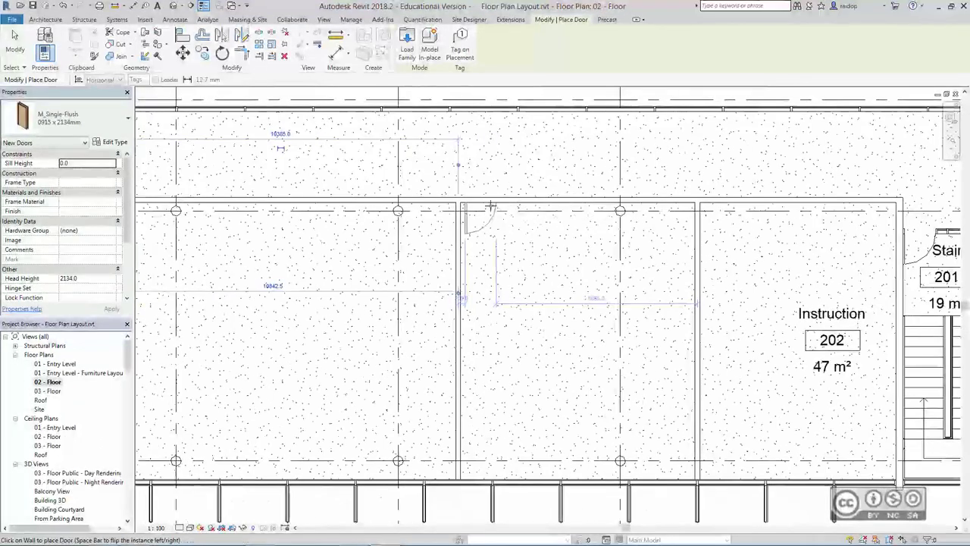
left_click(728, 211)
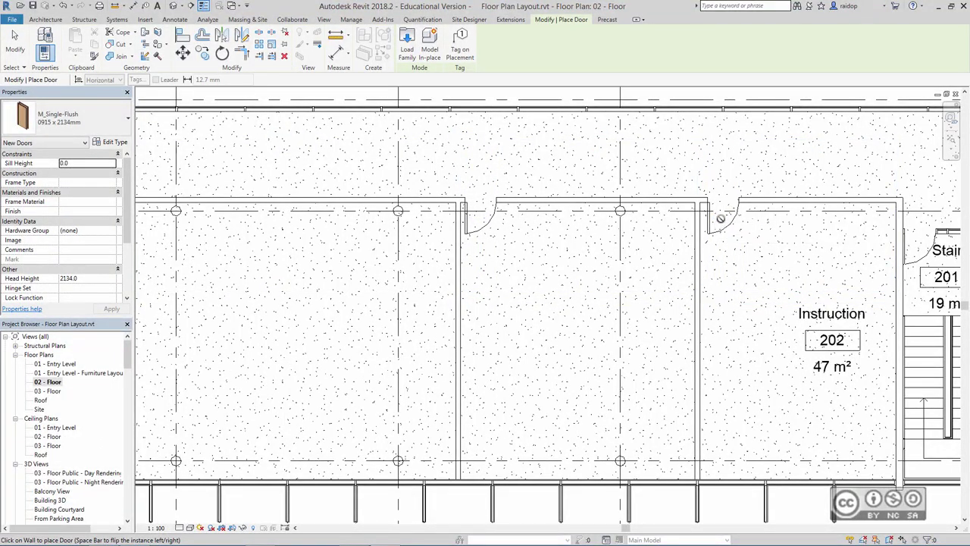
key("Escape")
left_click(729, 232)
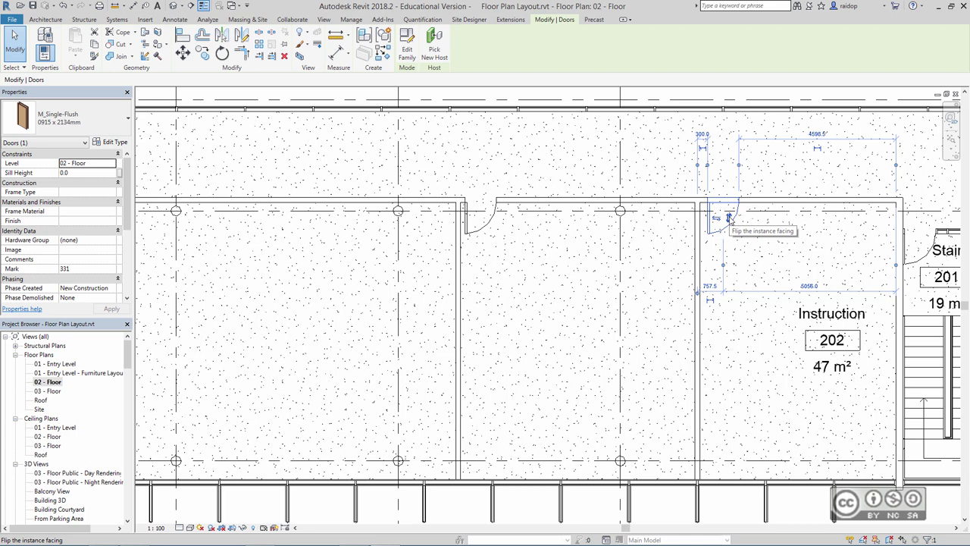
Flip the Instruction 202 door's facing and hand, and set its side-wall offset to 200.
left_click(728, 219)
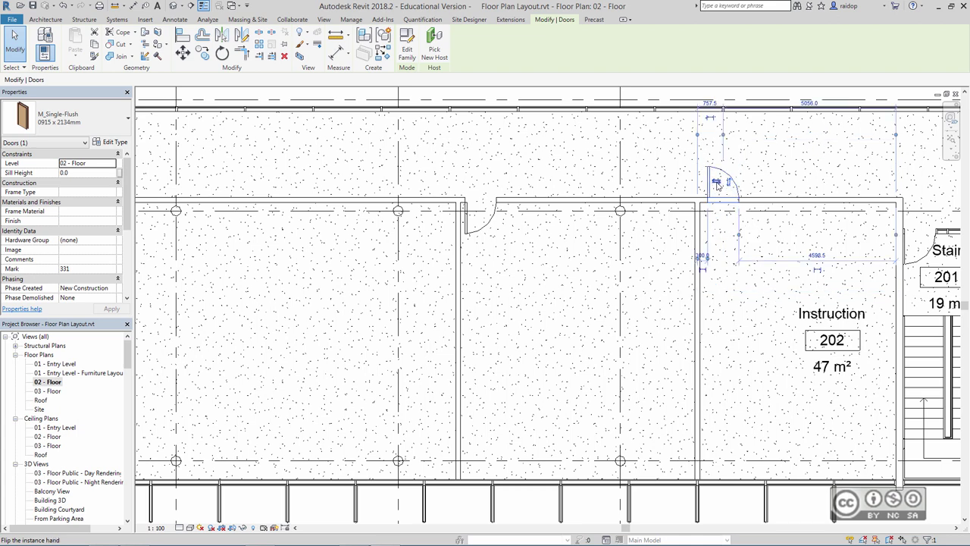
left_click(719, 182)
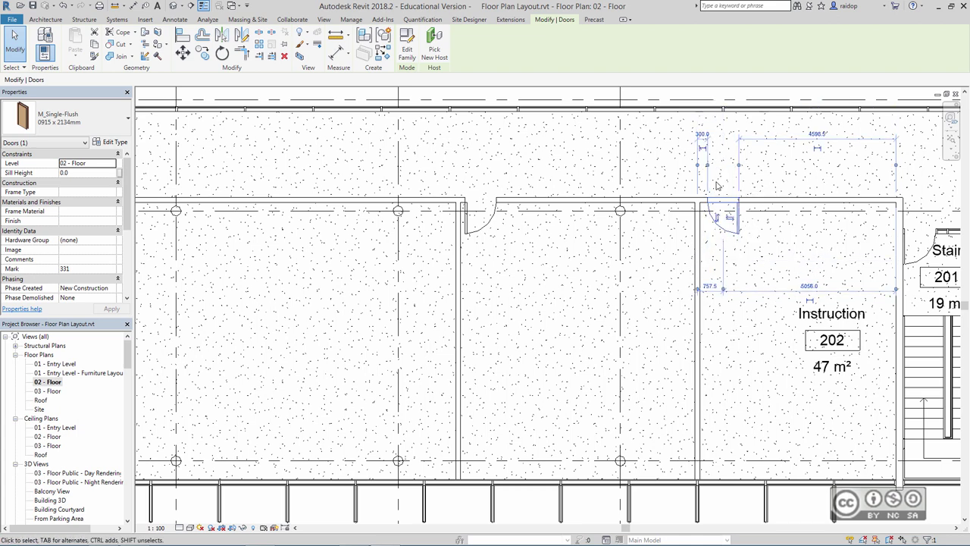
left_click(730, 218)
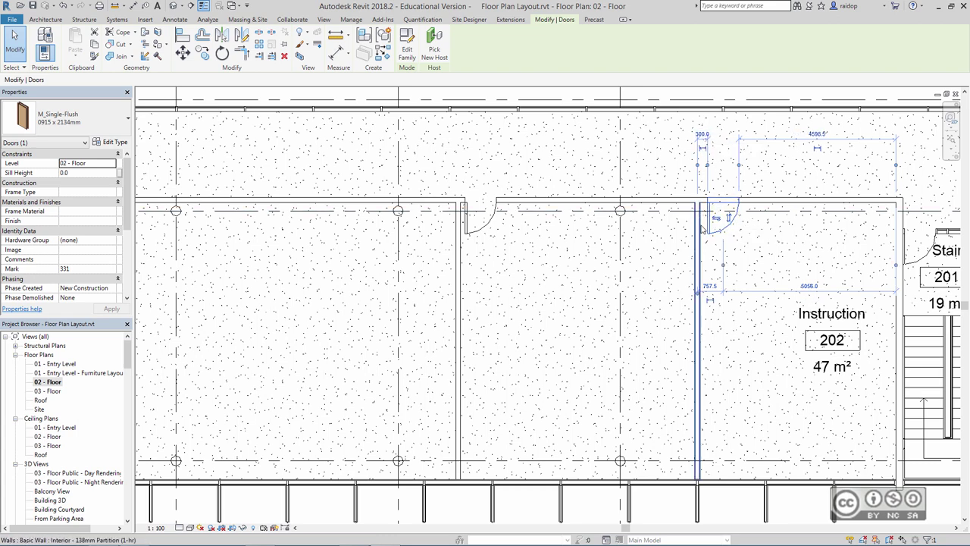
left_click(704, 134)
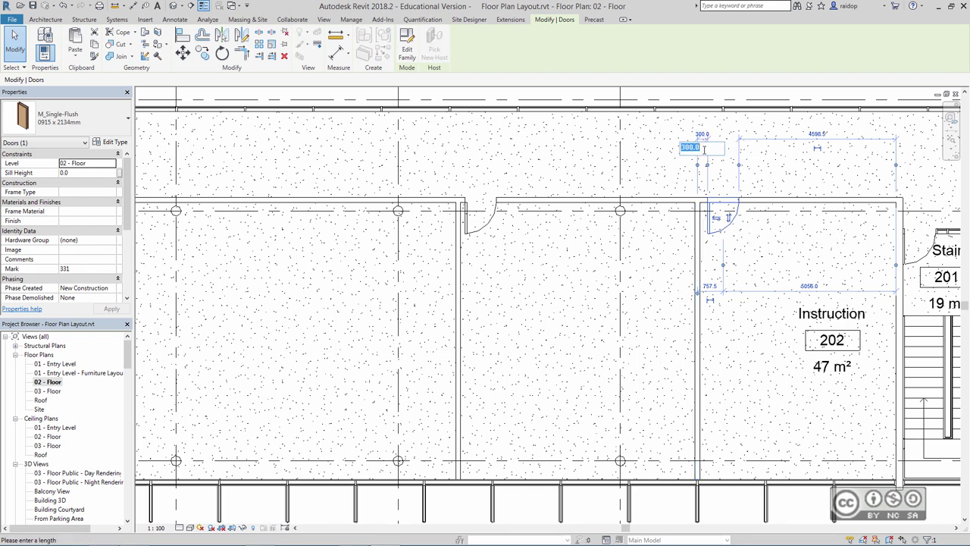
type("200")
key("Return")
left_click(644, 285)
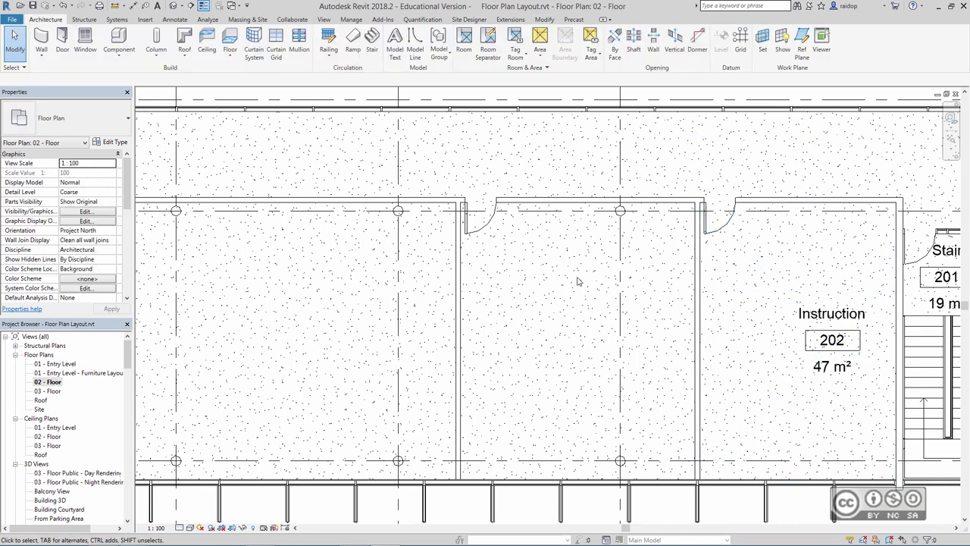
Zoom out, check the Analyze tab, and start the Room tool on 02 - Floor.
scroll(546, 298, "down", 3)
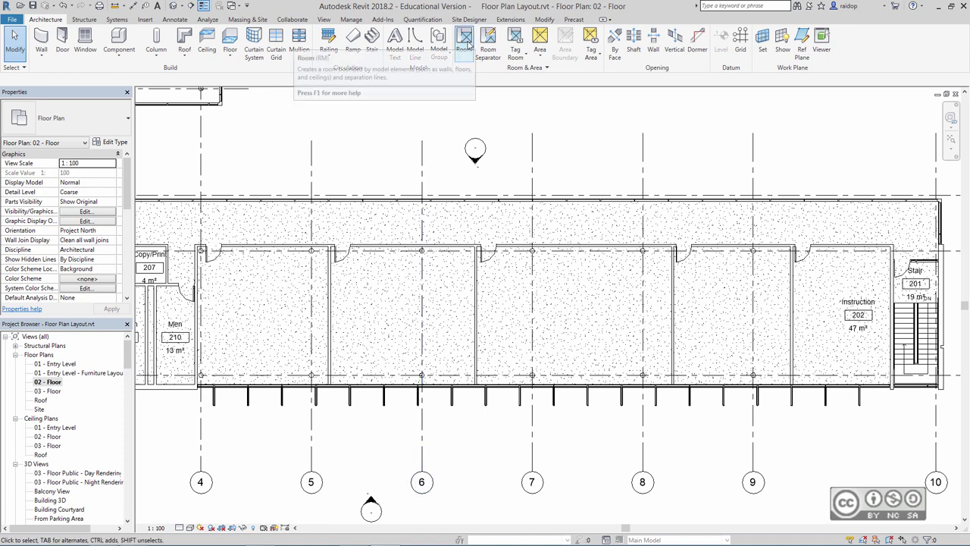
left_click(218, 22)
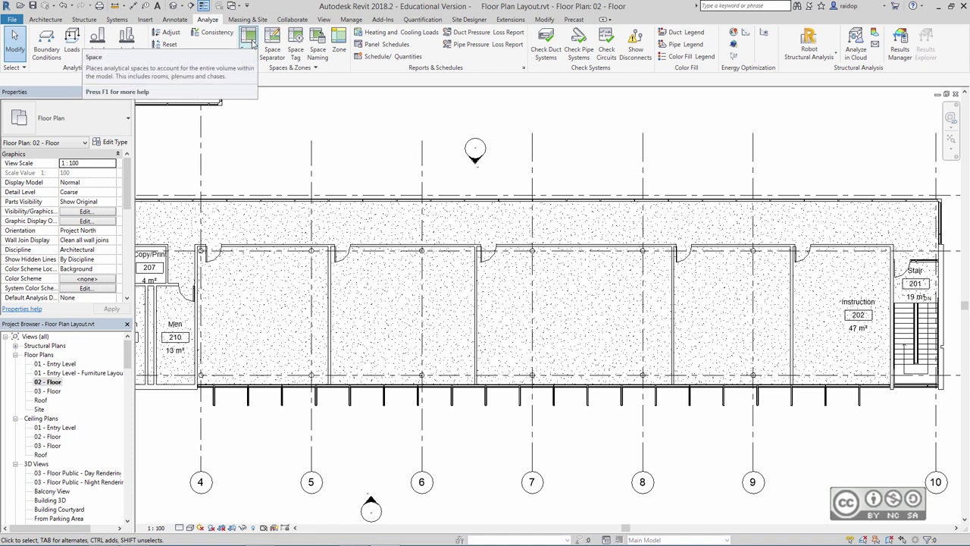
left_click(46, 19)
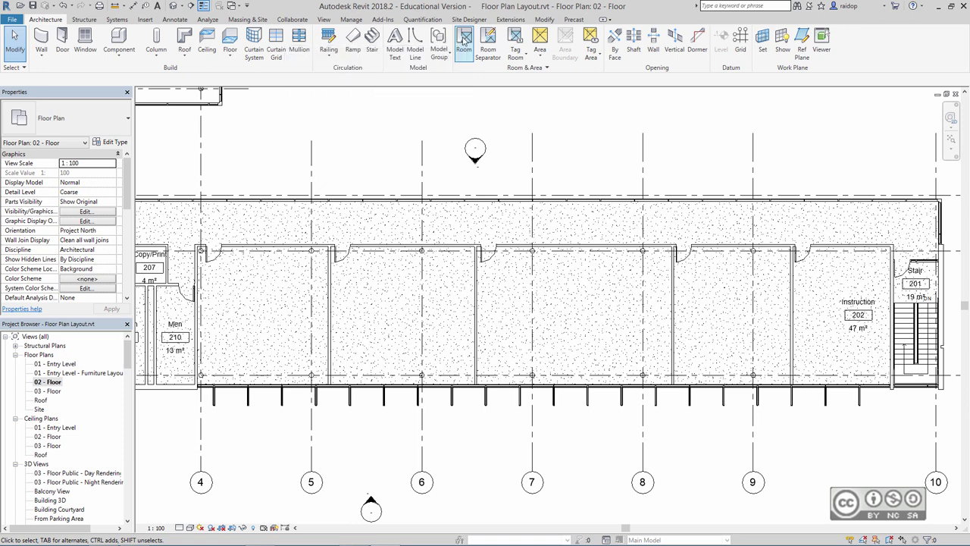
left_click(461, 39)
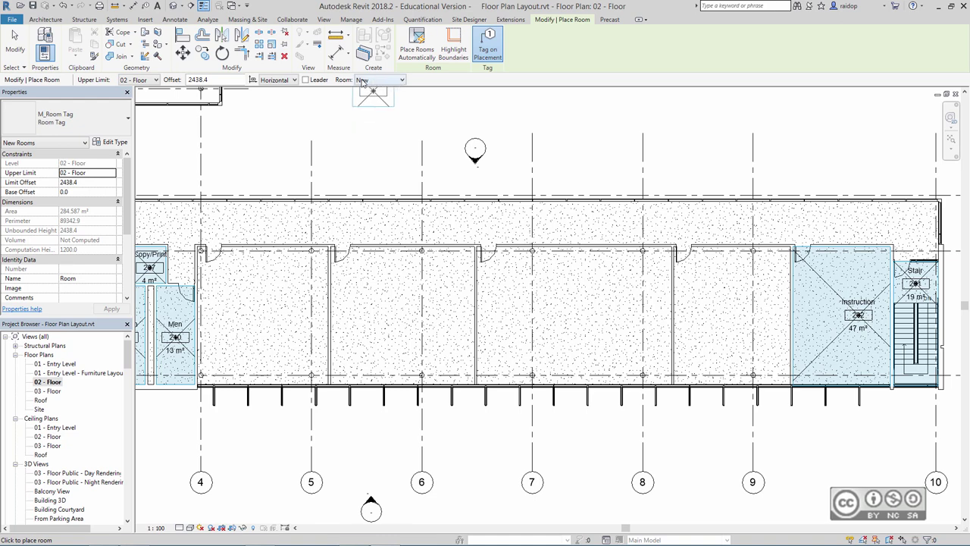
Place 203 Computer Lab in the grid 8–9 bay and new rooms in the bays toward grid 4.
left_click(402, 80)
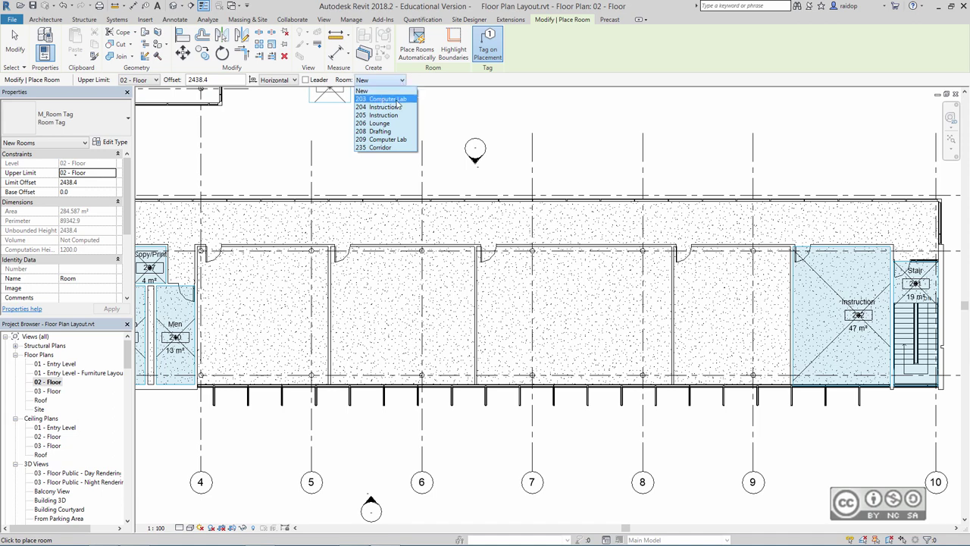
left_click(383, 100)
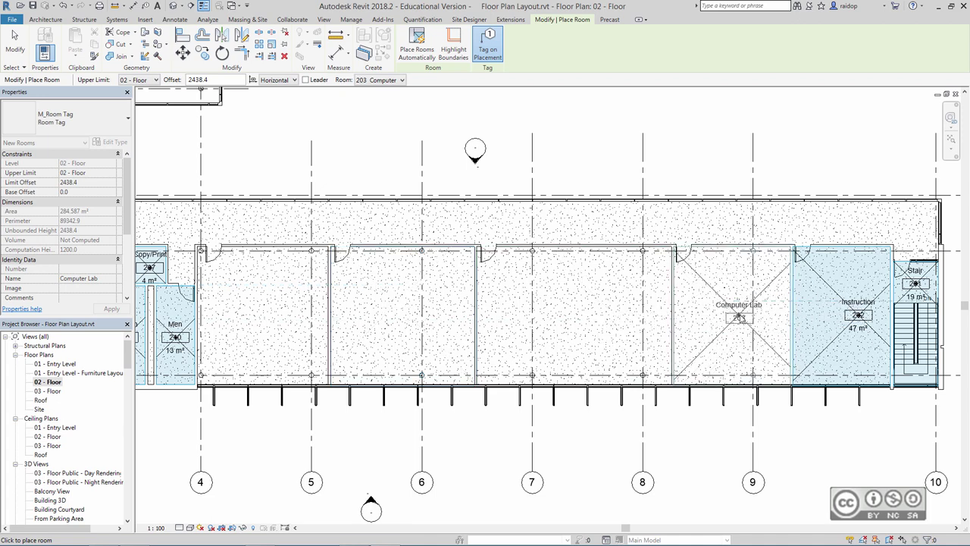
left_click(736, 319)
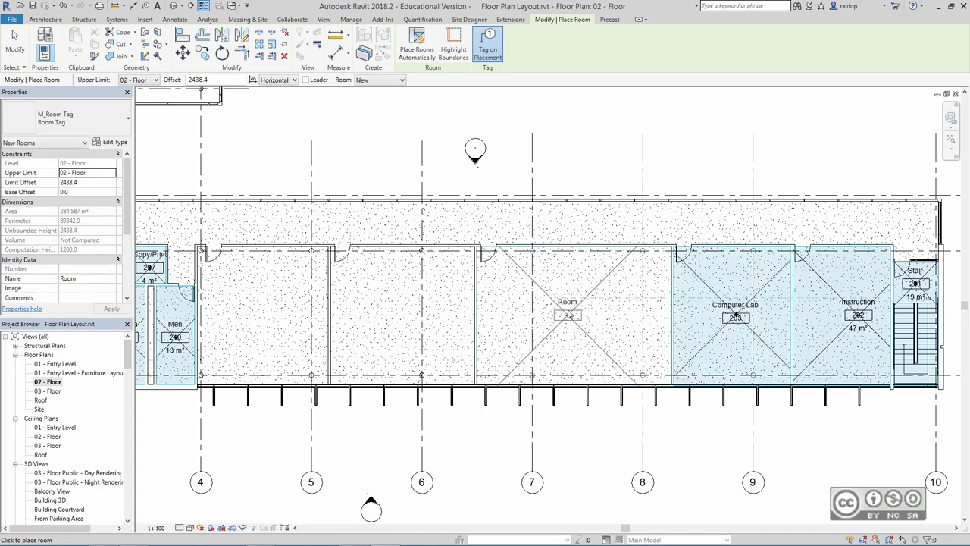
left_click(406, 317)
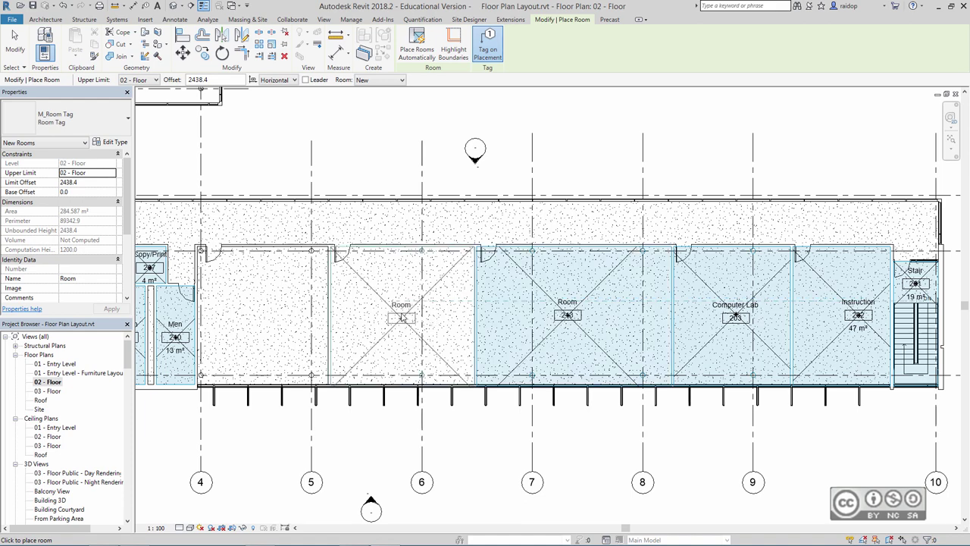
left_click(260, 317)
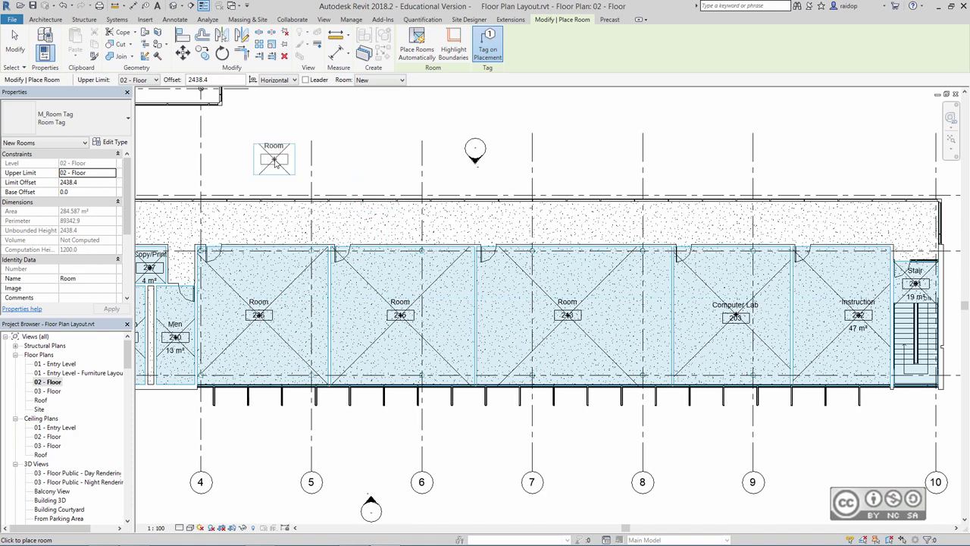
key("Escape")
key("Escape")
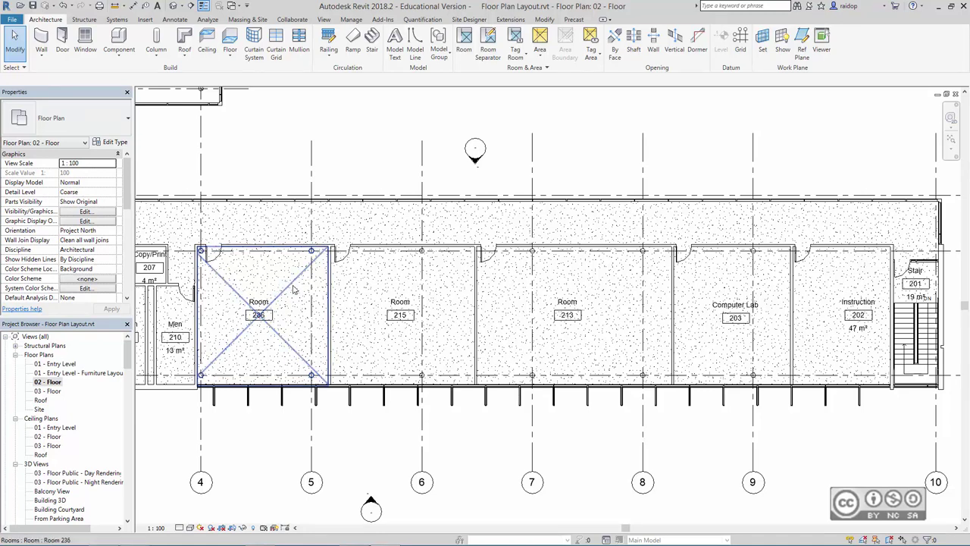
Check the new room between grids 4 and 5, then bring room 236 into view.
left_click(292, 285)
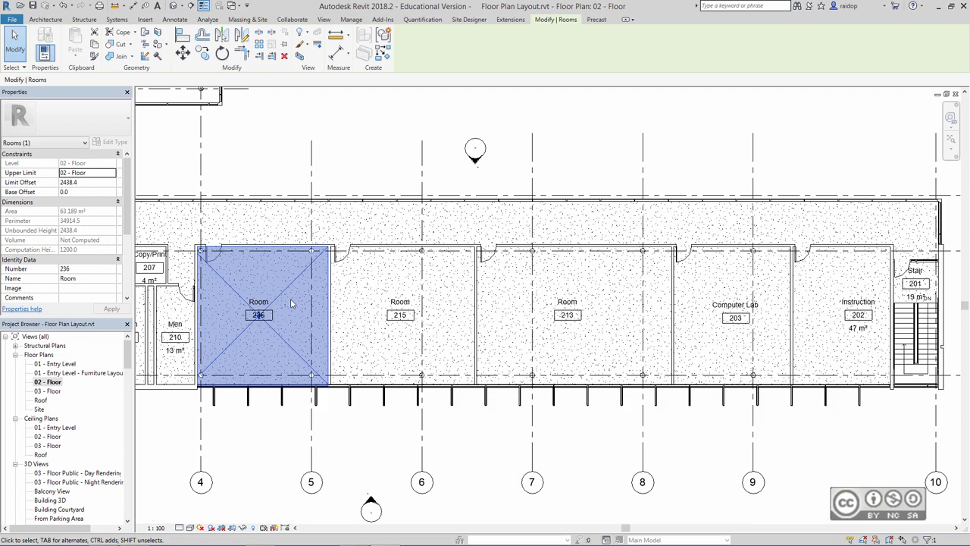
left_click(249, 176)
scroll(220, 303, "up", 2)
scroll(216, 303, "up", 1)
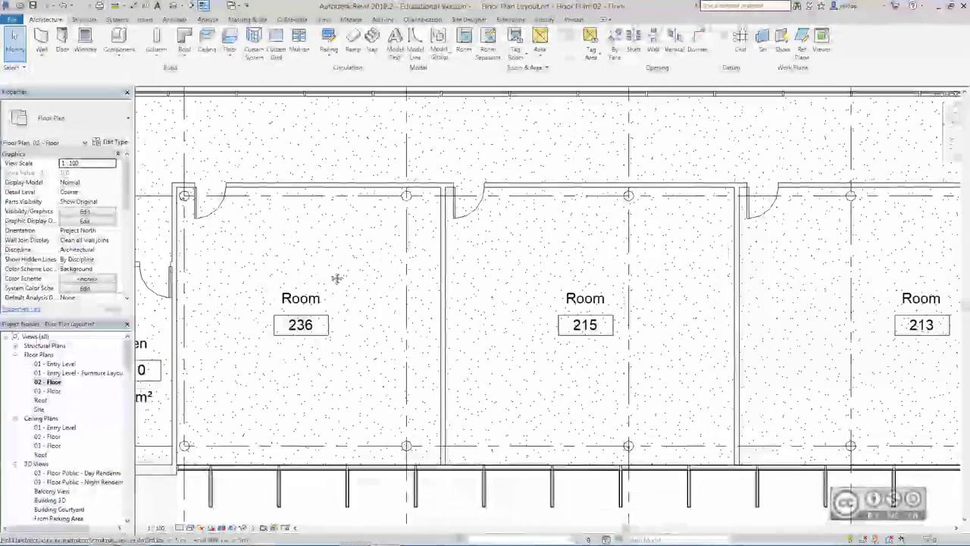
middle_click_drag(336, 277, 420, 279)
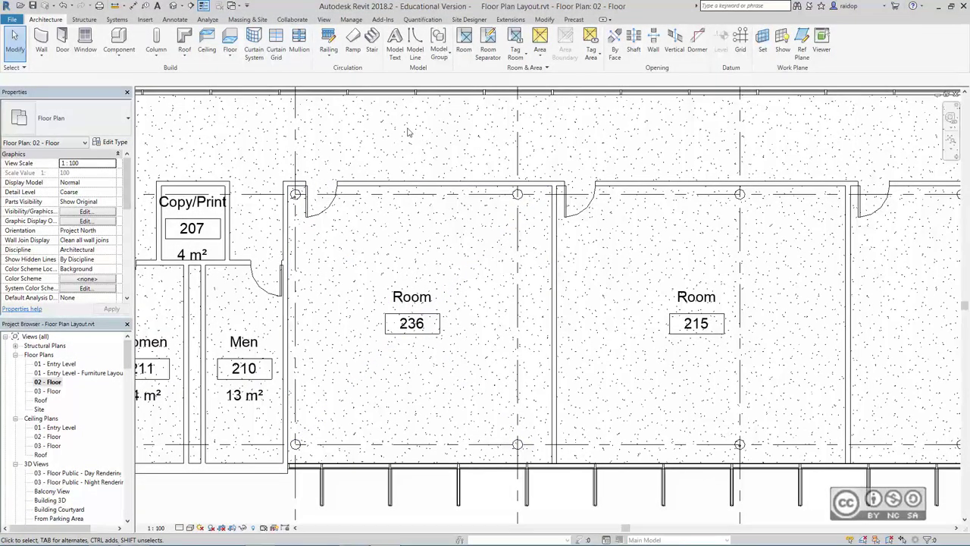
Draw a corridor-type partition across room 236 from the corridor wall to the exterior wall.
left_click(424, 184)
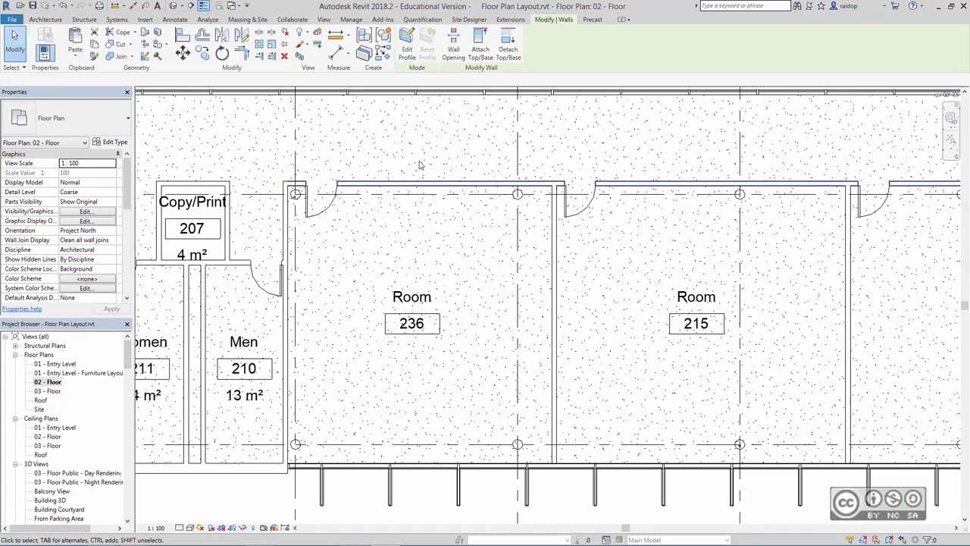
right_click(410, 143)
left_click(441, 256)
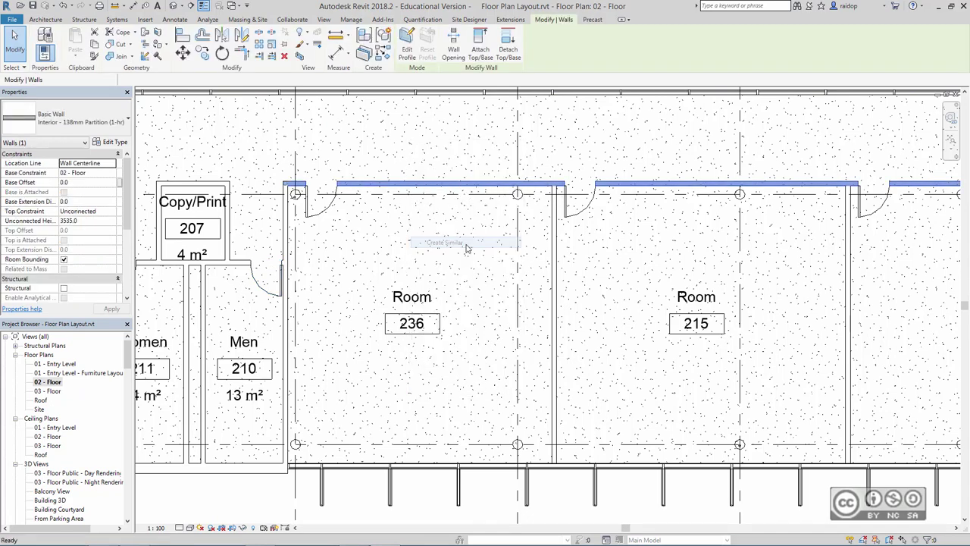
left_click(459, 184)
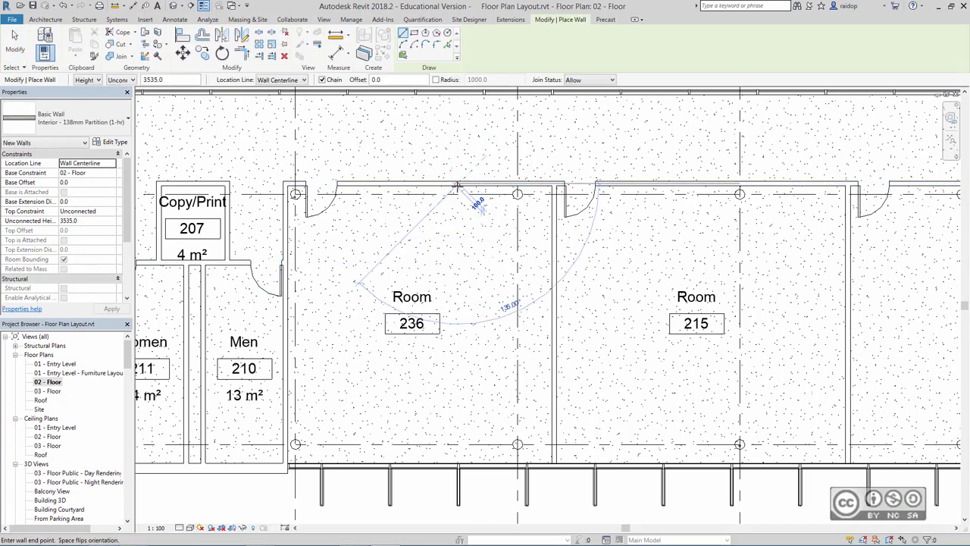
scroll(461, 352, "up", 3)
left_click(449, 462)
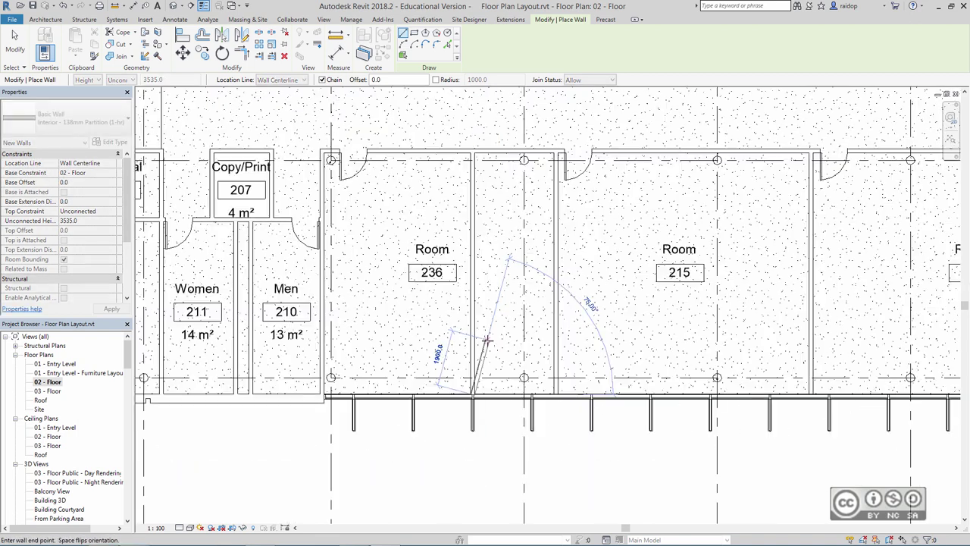
scroll(449, 462, "down", 3)
key("Escape")
key("Escape")
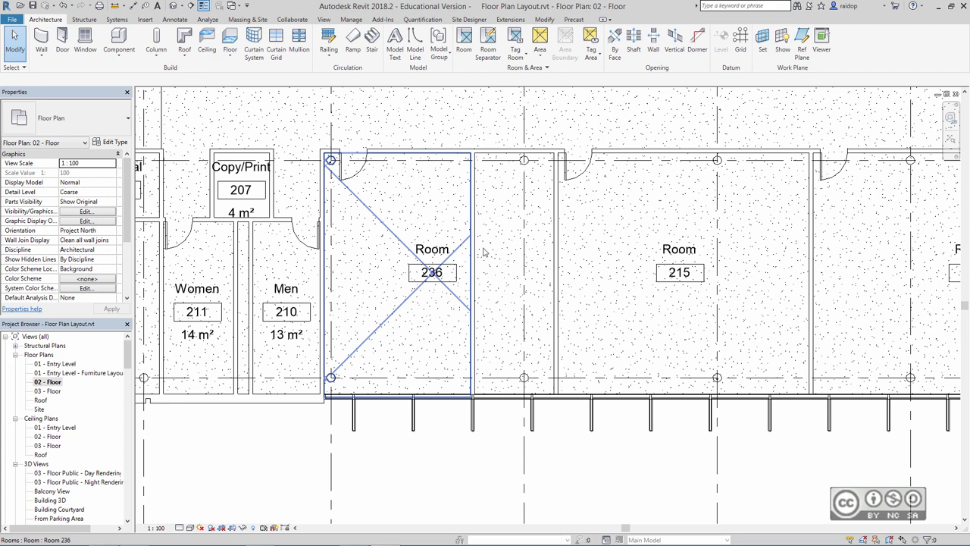
Place room 237 beside room 236 and check room 236's size.
left_click(464, 49)
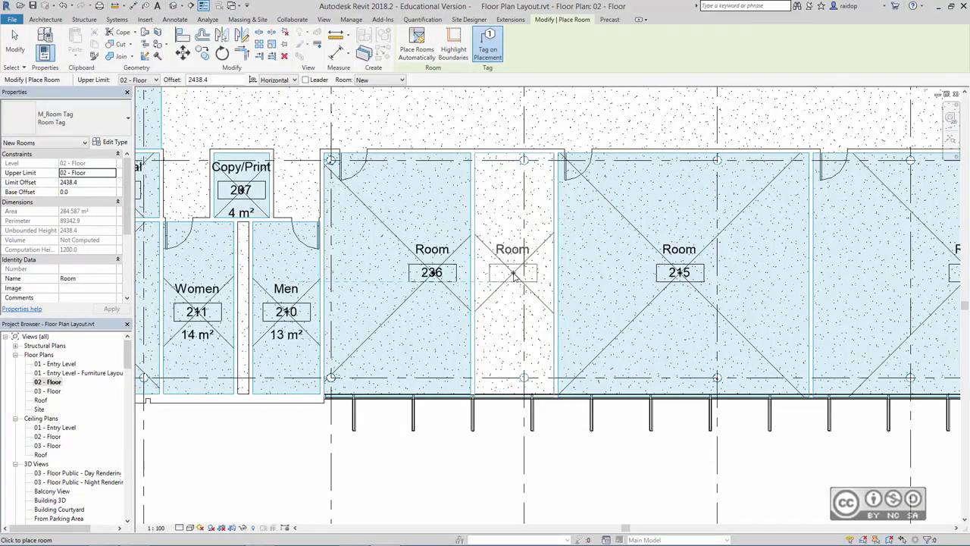
left_click(515, 275)
key("Escape")
key("Escape")
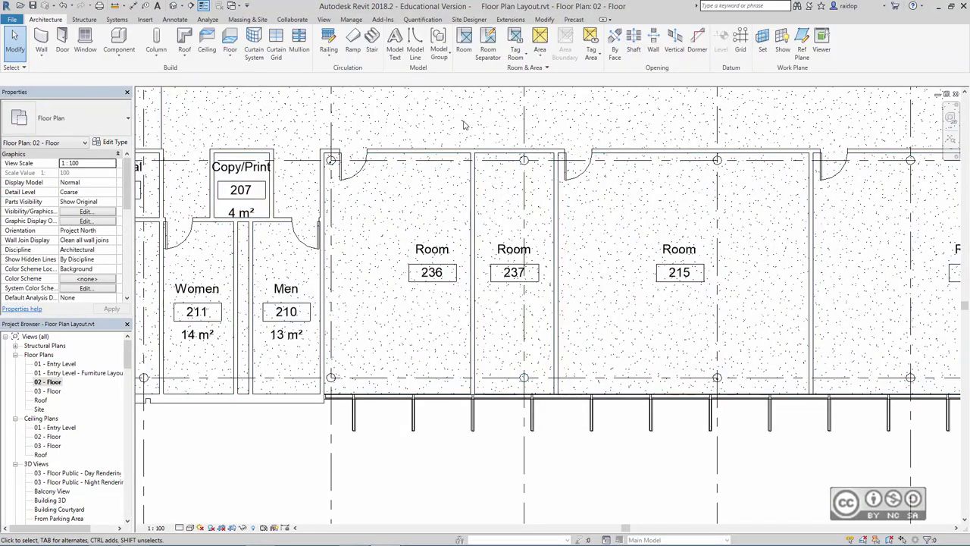
left_click(474, 220)
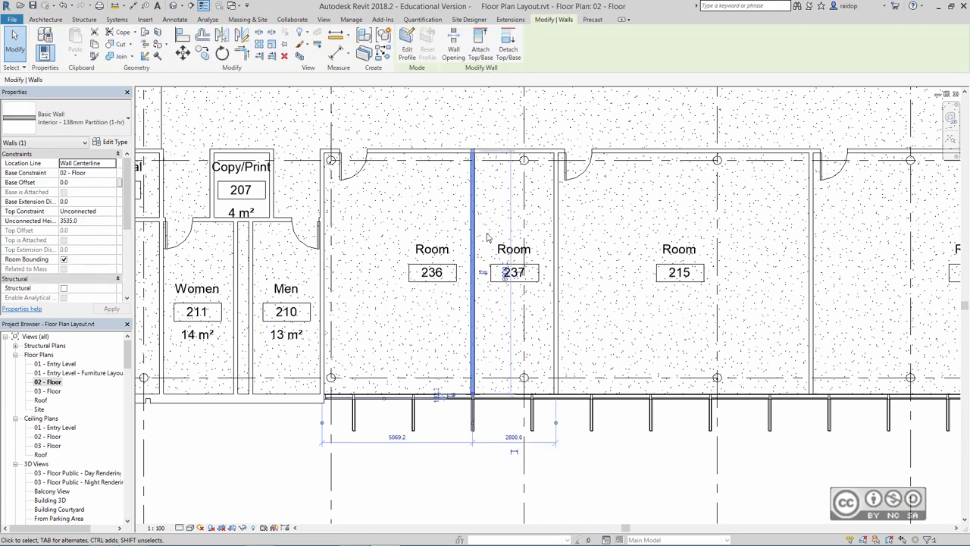
key("Escape")
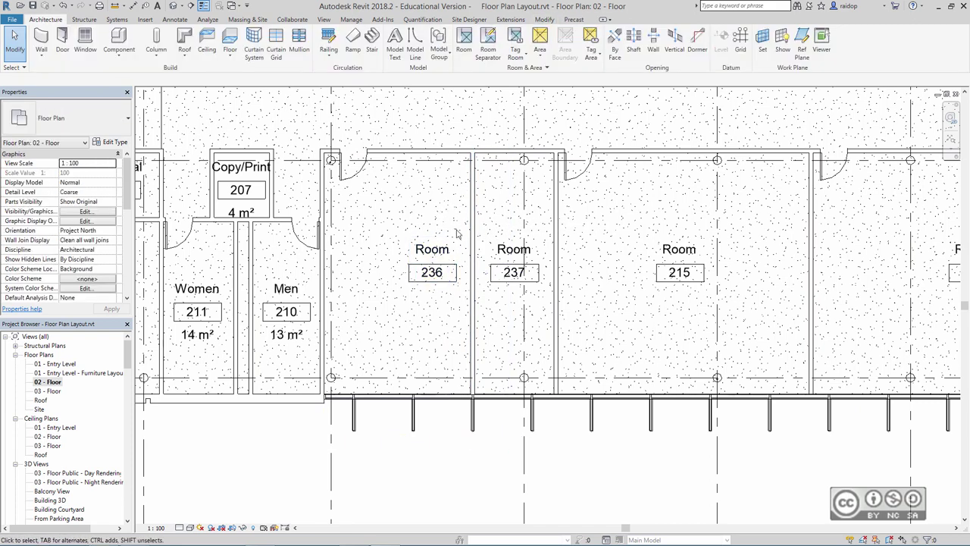
left_click(364, 203)
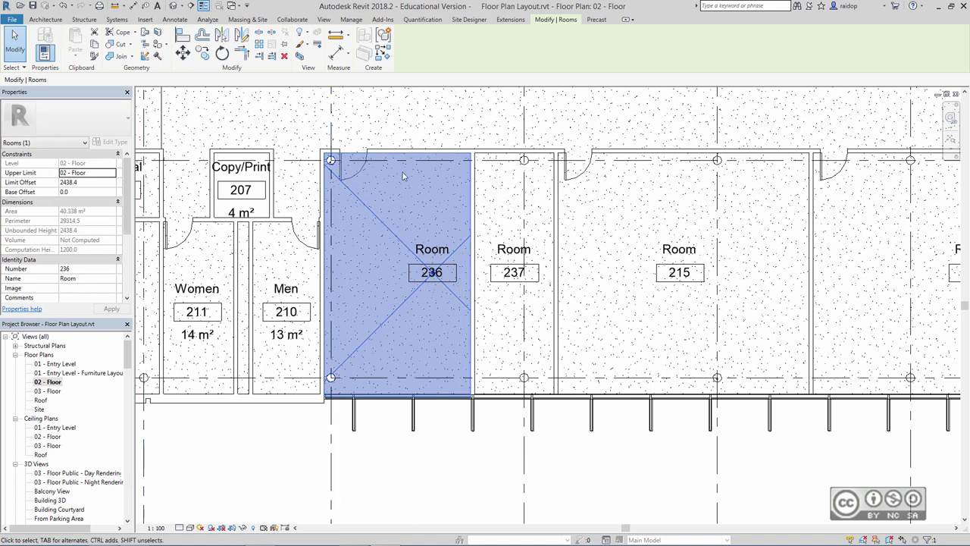
Move the wall between rooms 236 and 237 slightly left and recheck room 236's area.
left_click(473, 176)
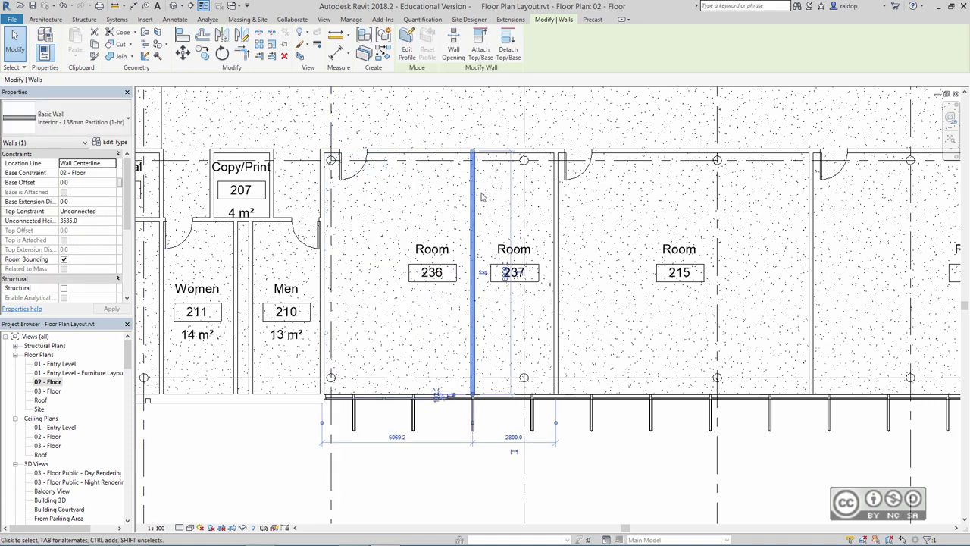
left_click(182, 52)
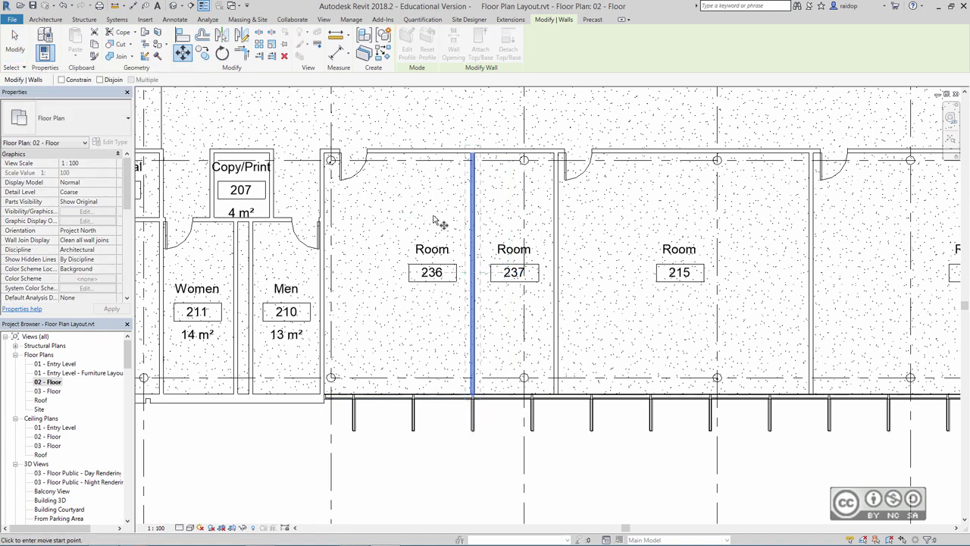
left_click(472, 220)
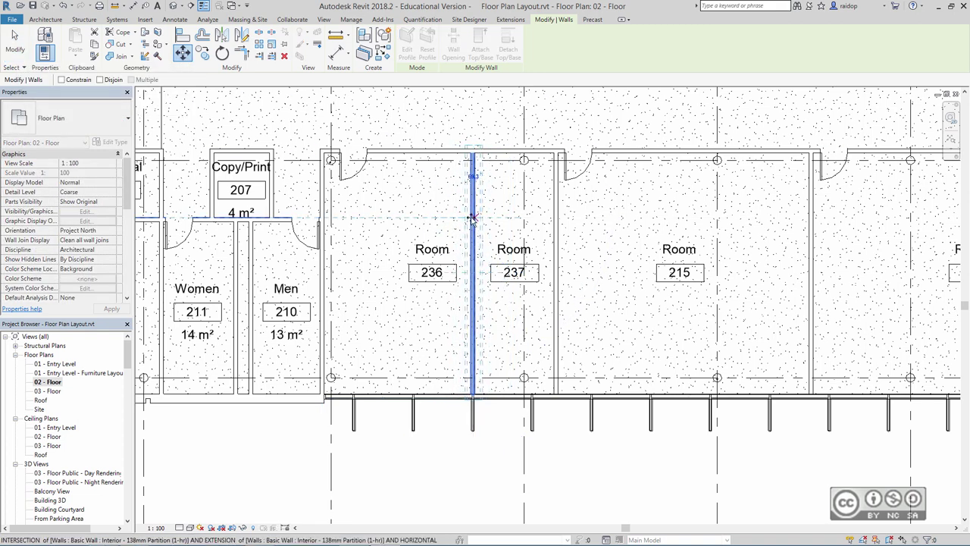
left_click(463, 220)
key("Escape")
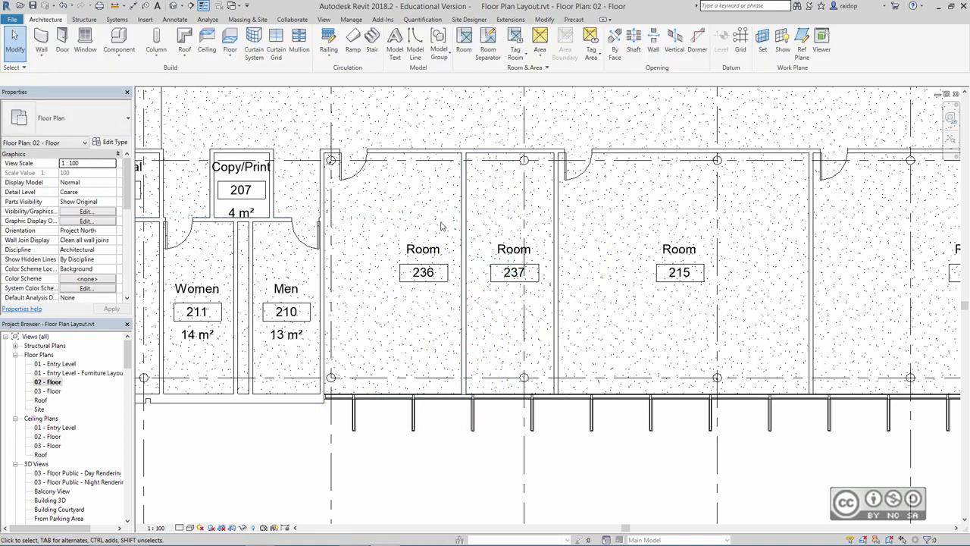
left_click(440, 223)
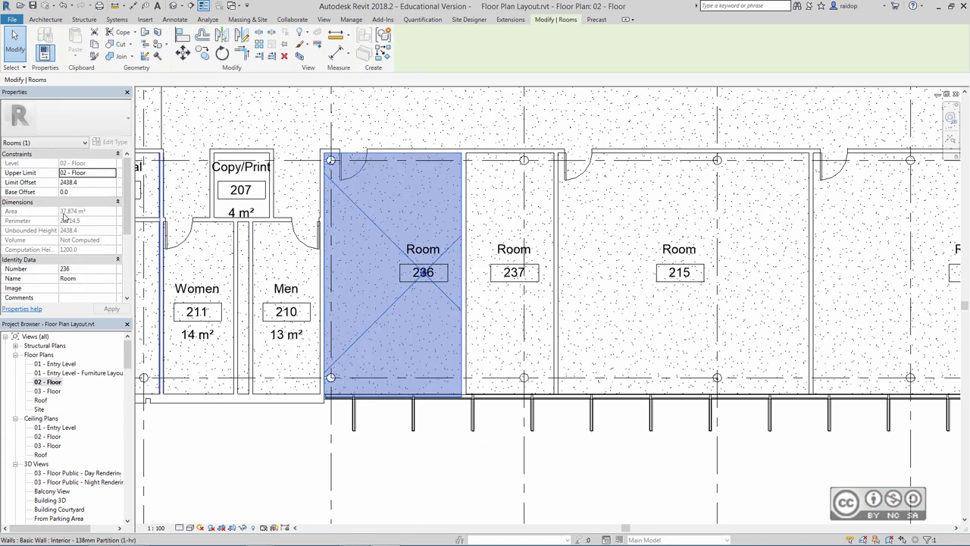
key("Escape")
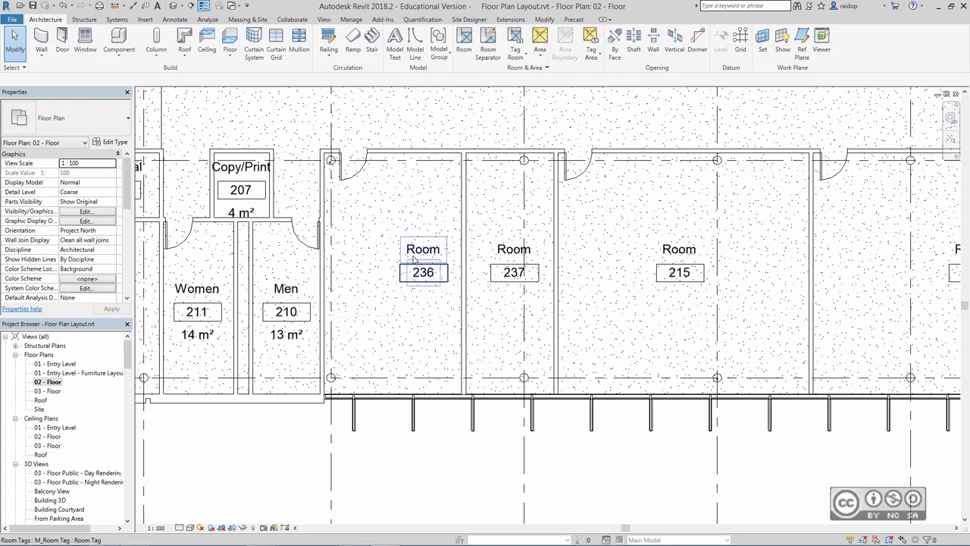
scroll(679, 273, "right", 1, "shift")
scroll(588, 296, "right", 5, "shift")
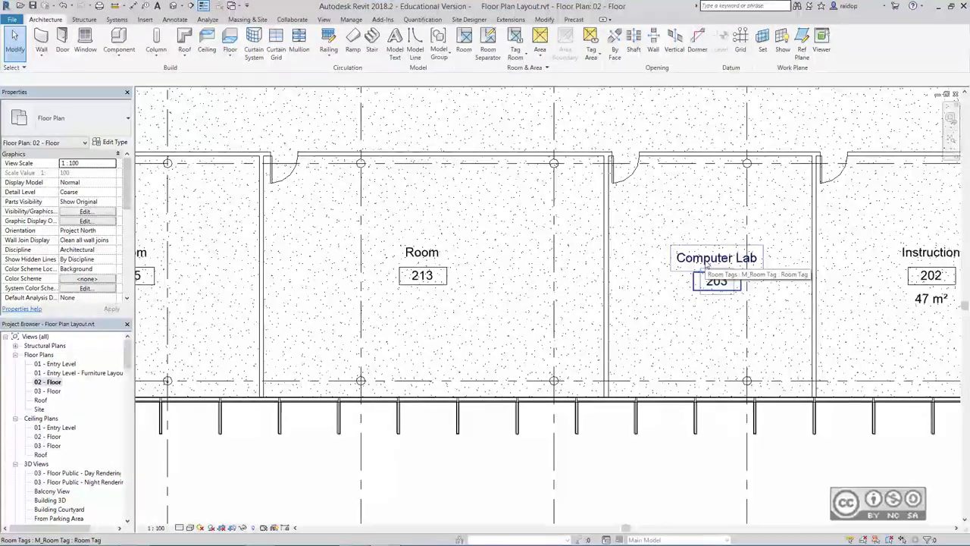
Switch the Computer Lab 203 tag to Room Tag With Area, showing 56 m².
left_click(705, 262)
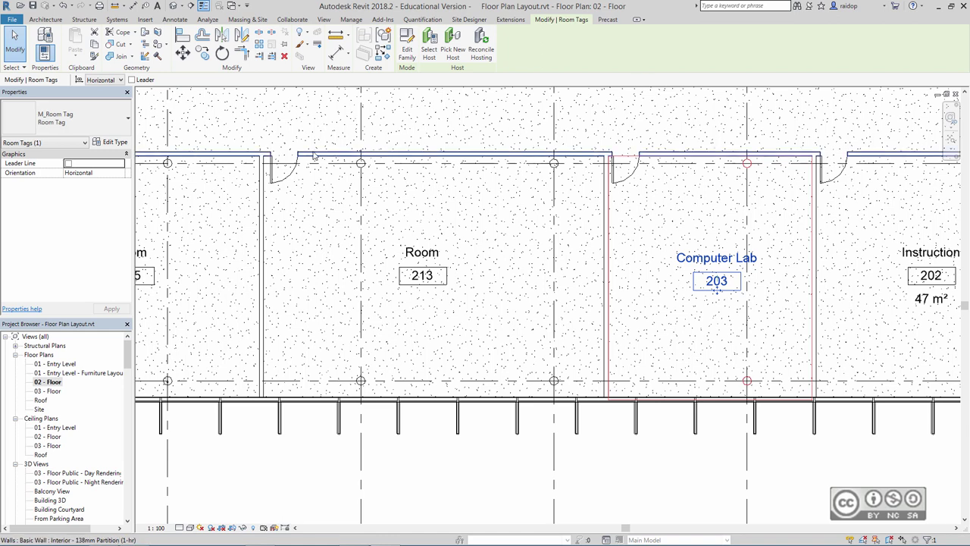
left_click(97, 121)
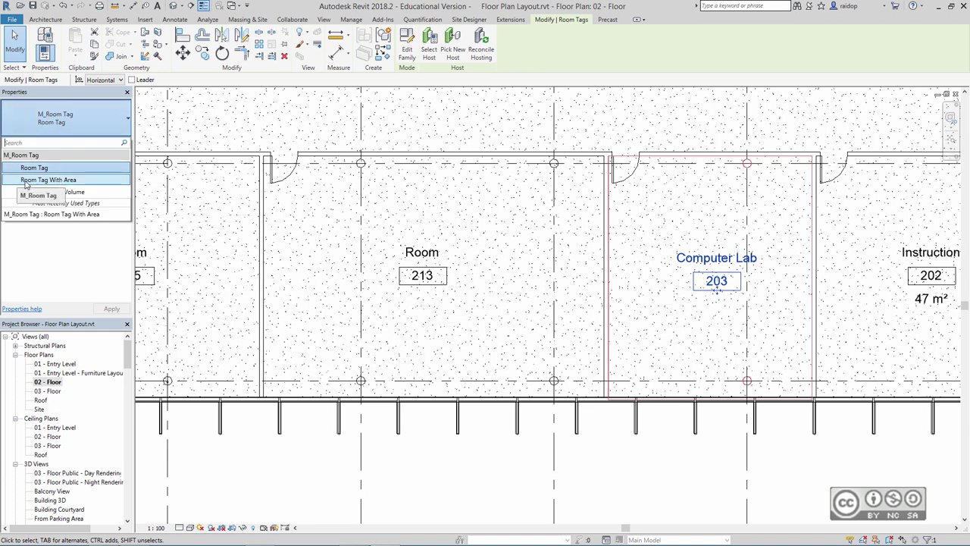
left_click(75, 180)
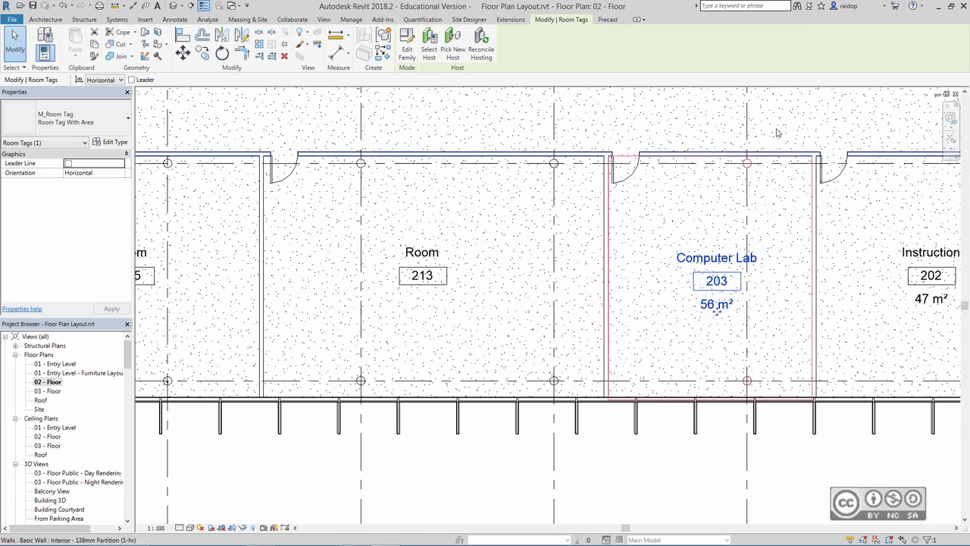
left_click(790, 202)
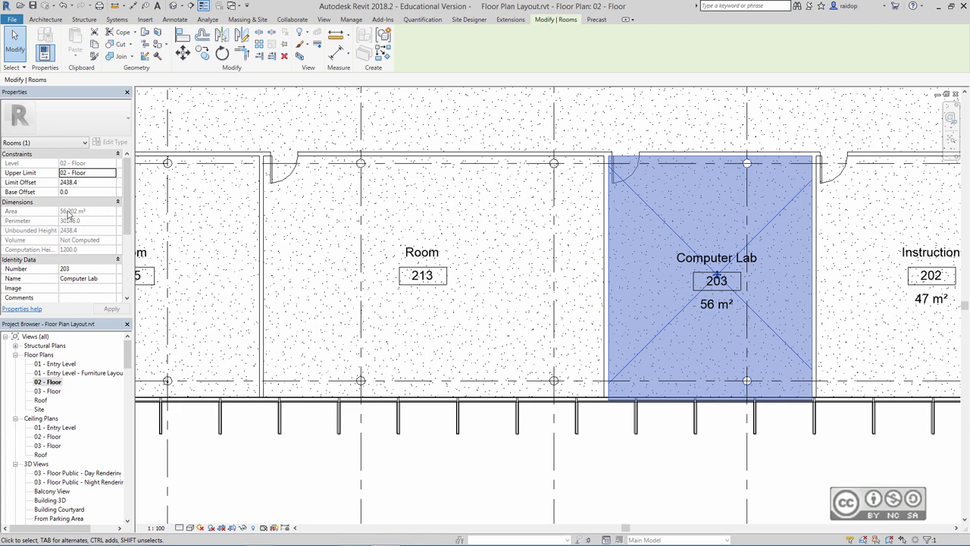
Move the partition west of Computer Lab 203 left with MV, enlarging the lab to 61 m².
key("Escape")
left_click(606, 230)
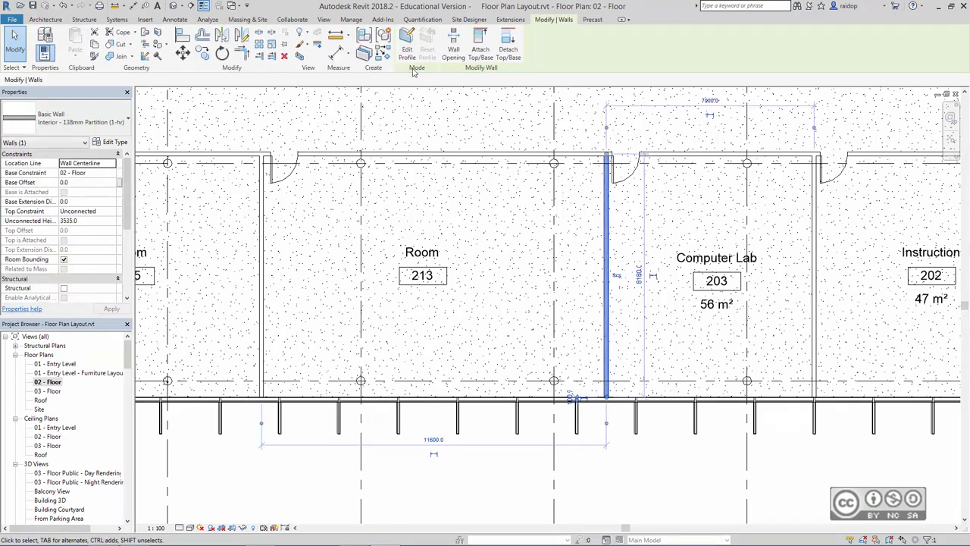
key("m")
key("v")
left_click(606, 250)
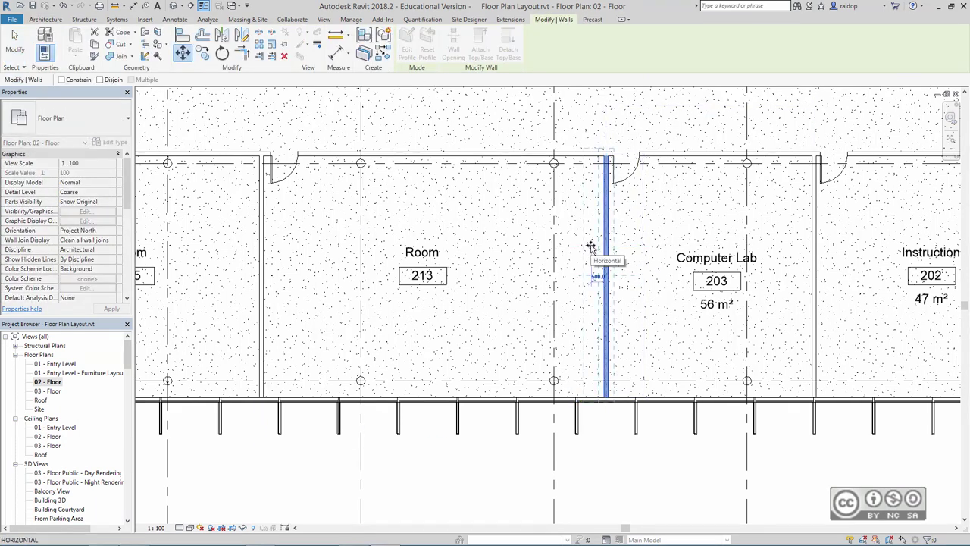
left_click(588, 247)
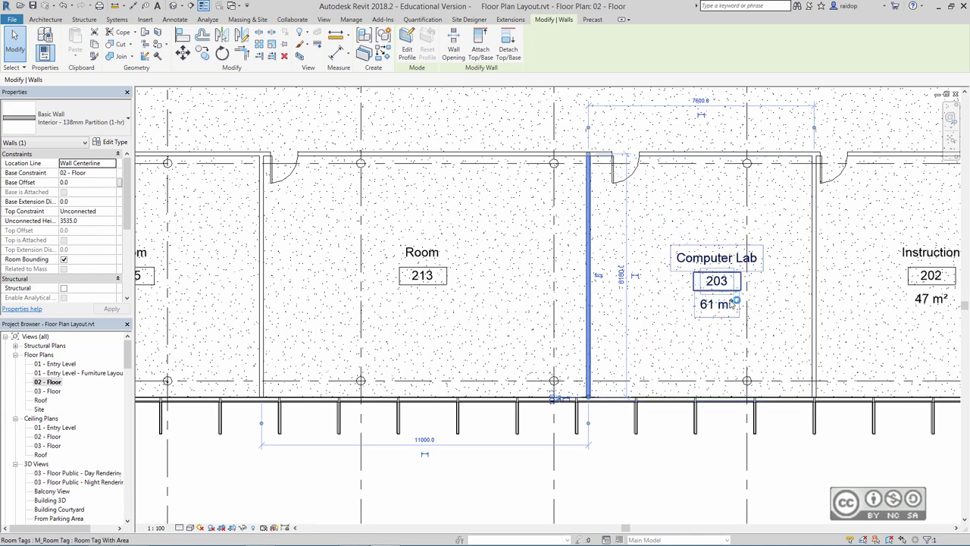
left_click(665, 450)
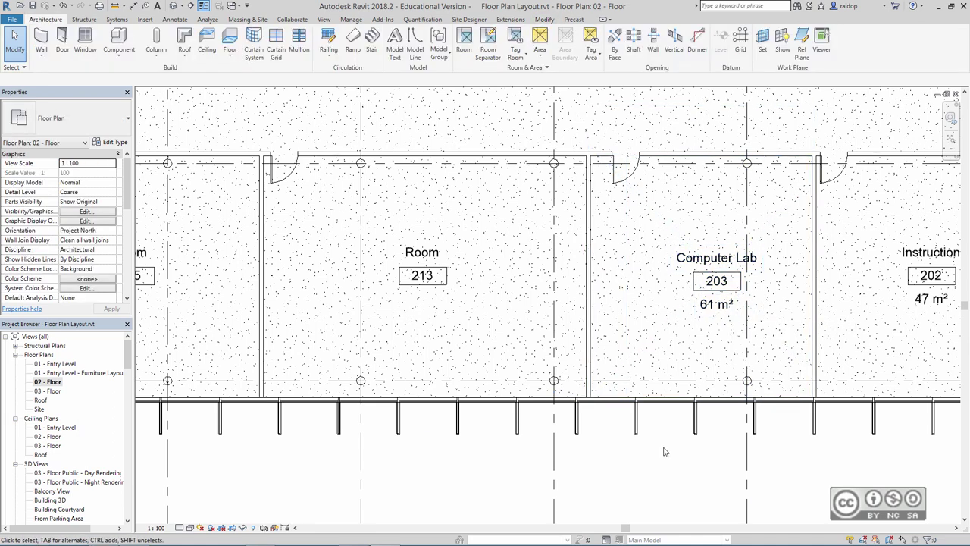
scroll(657, 442, "down", 2)
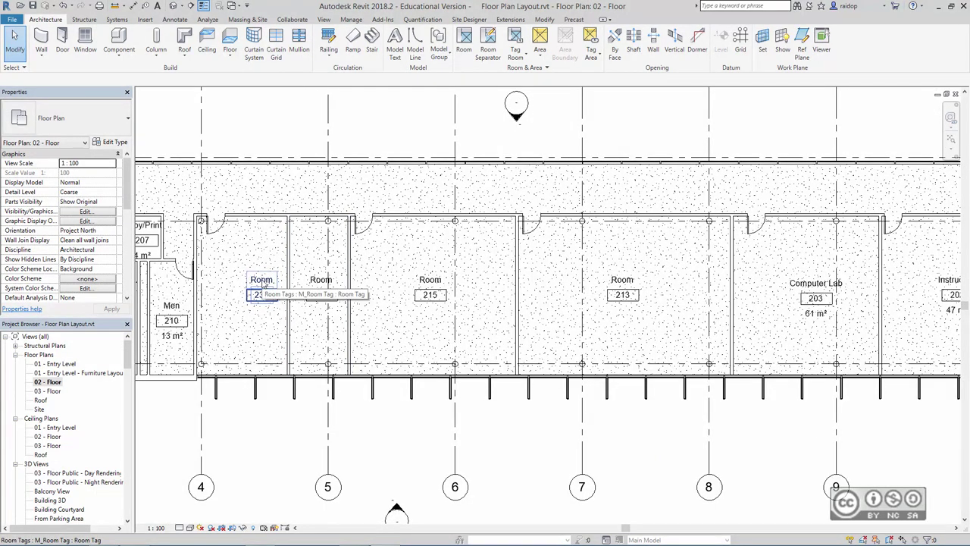
Select all matching room tags in the view and change them to Room Tag With Area.
left_click(263, 285)
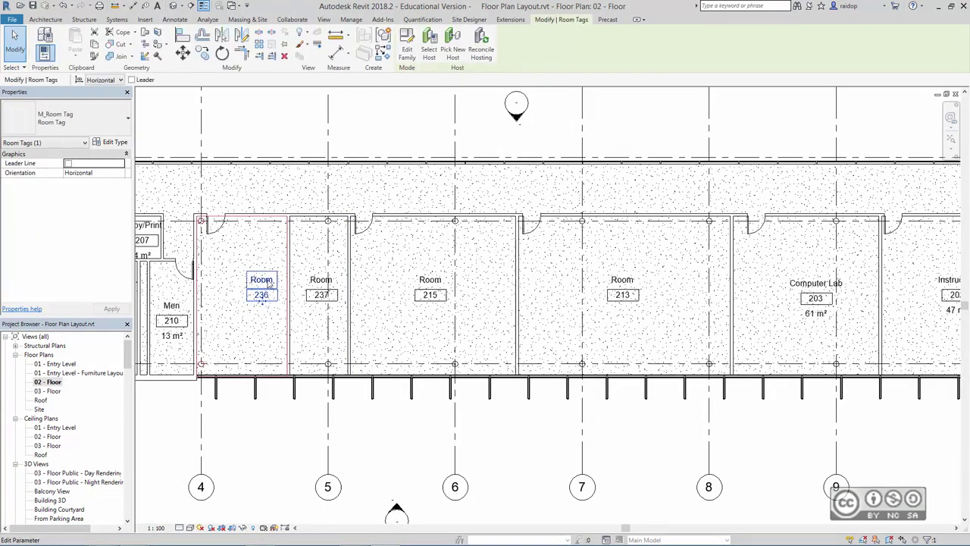
right_click(253, 118)
mouse_move(295, 234)
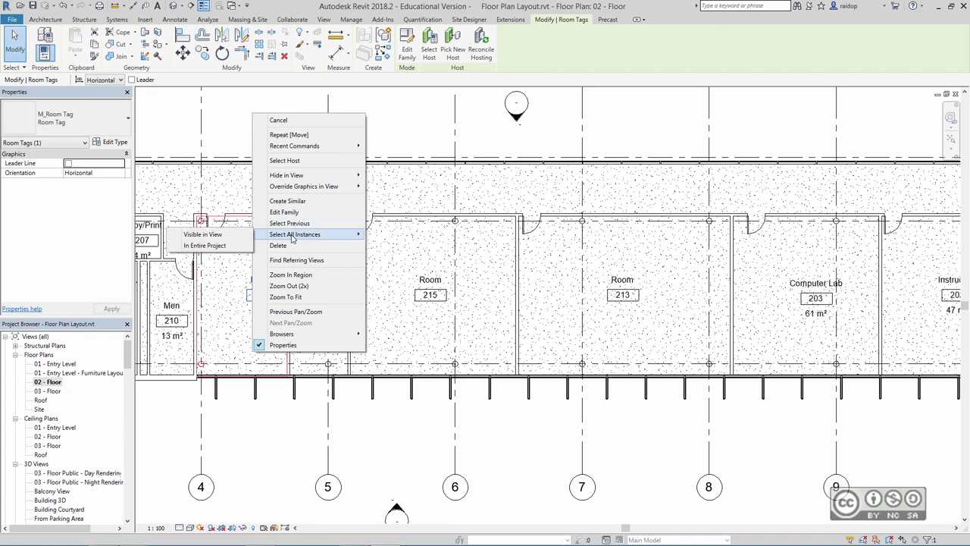
left_click(215, 241)
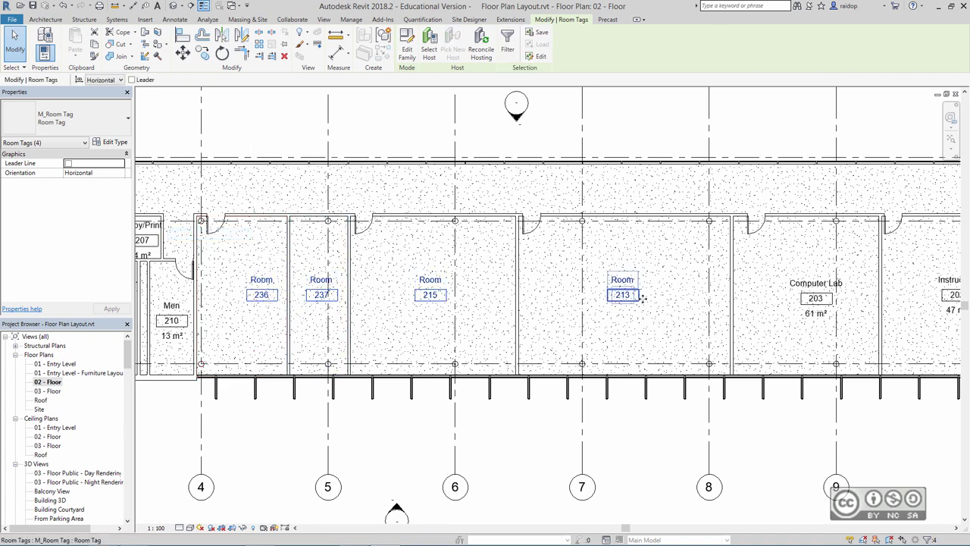
left_click(115, 126)
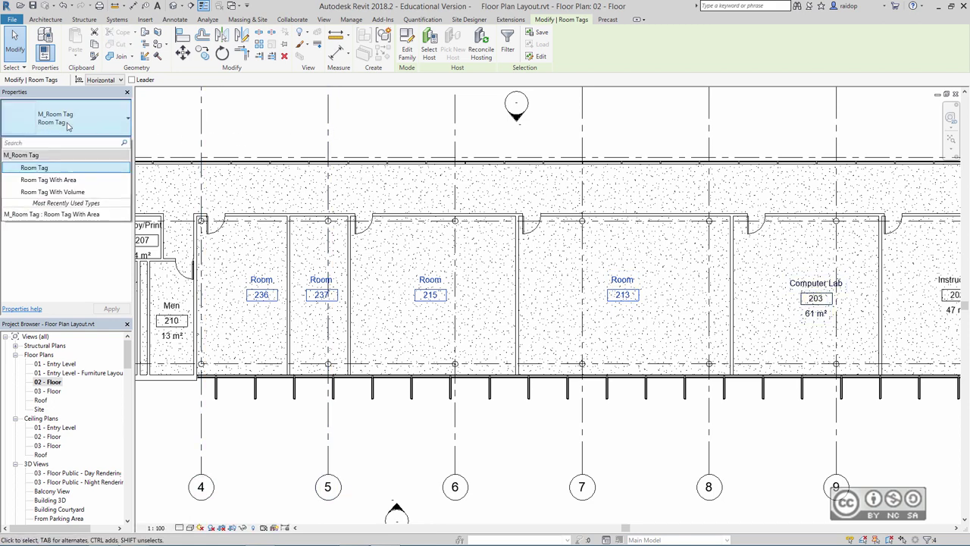
left_click(48, 179)
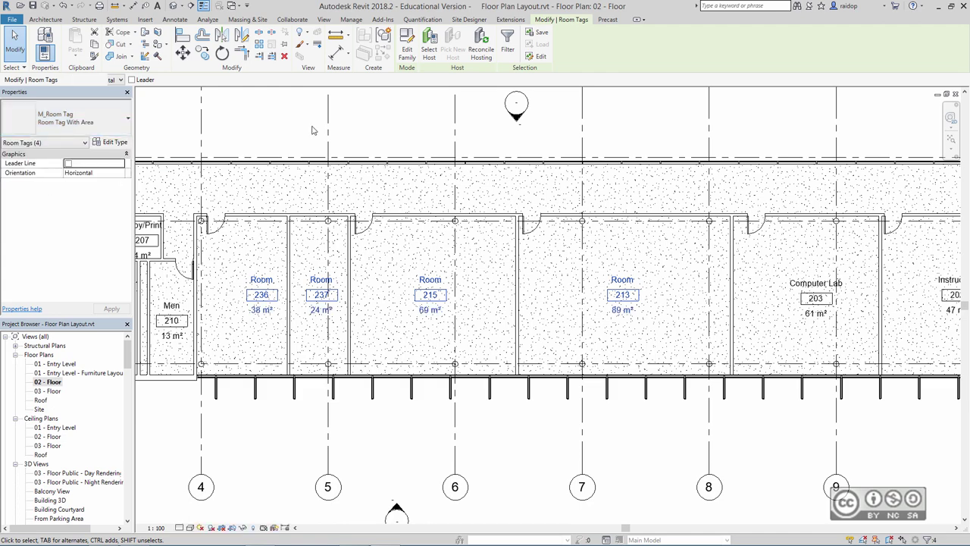
left_click(333, 463)
scroll(380, 434, "down", 1)
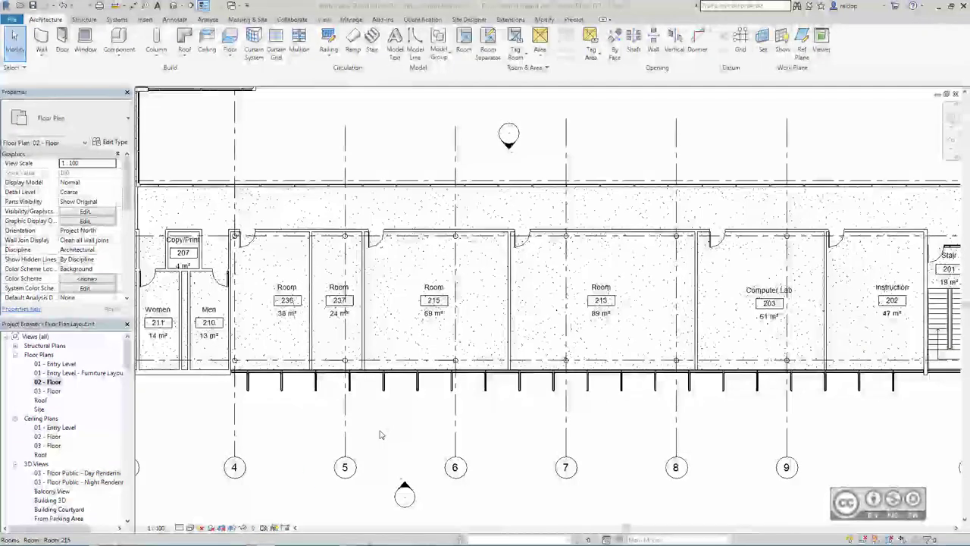
Pan and zoom the plan to show the upper wing from Cafeteria to Office 231.
scroll(412, 189, "down", 3)
scroll(421, 198, "down", 2)
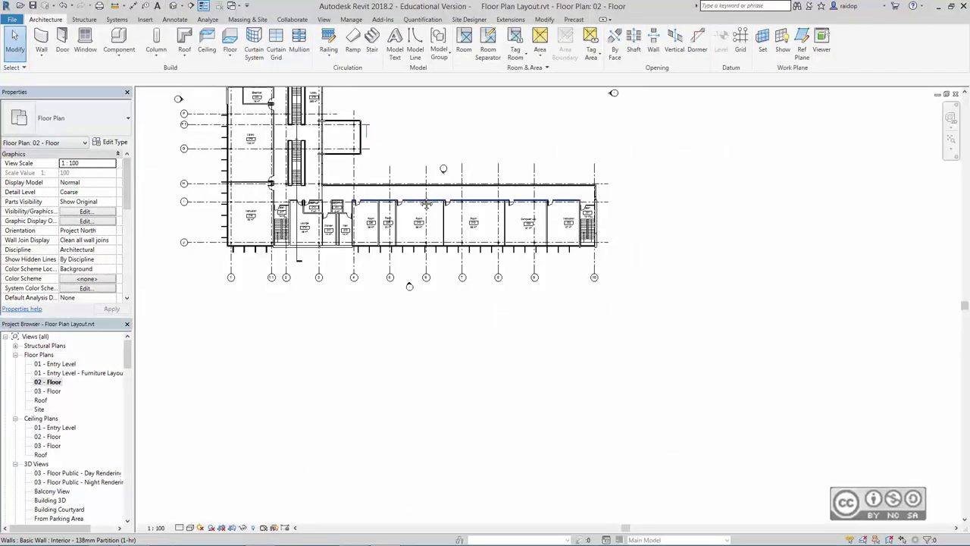
middle_click_drag(426, 203, 427, 356)
scroll(363, 136, "up", 1)
scroll(366, 113, "up", 2)
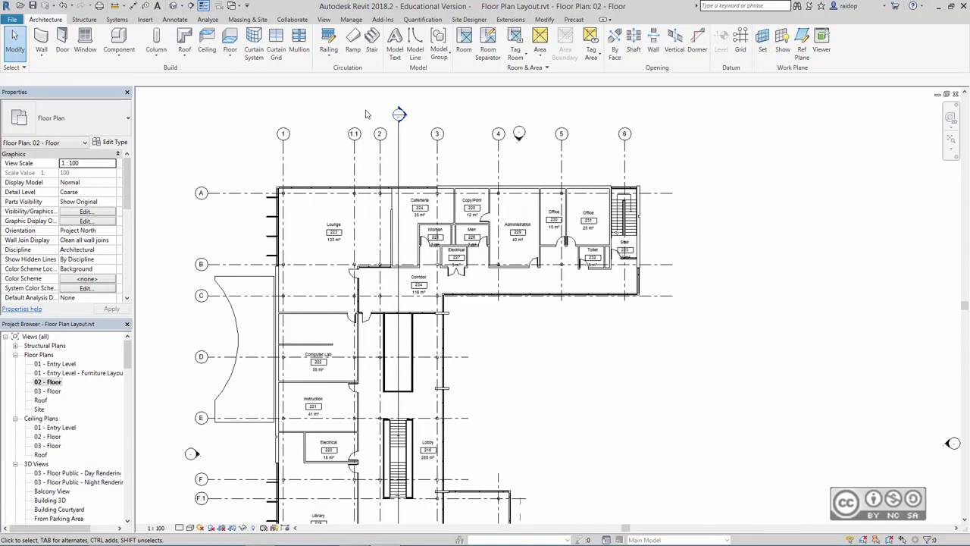
scroll(367, 116, "up", 1)
middle_click_drag(334, 190, 370, 192)
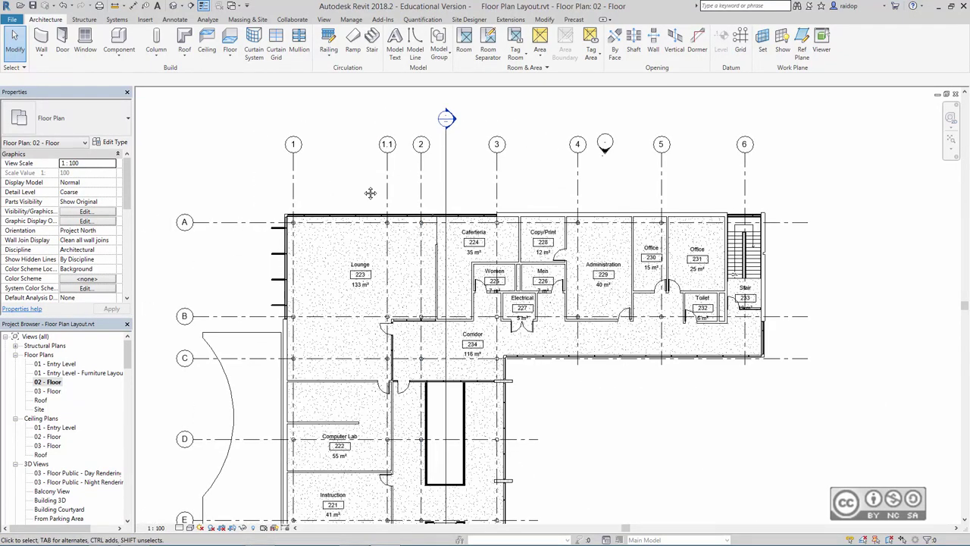
scroll(697, 265, "up", 2)
scroll(705, 250, "up", 1)
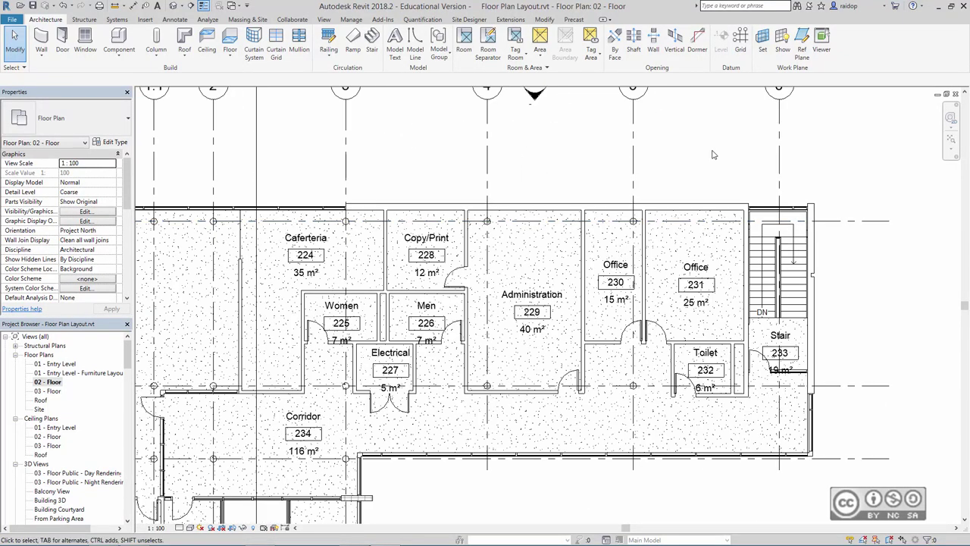
middle_click_drag(712, 154, 637, 198)
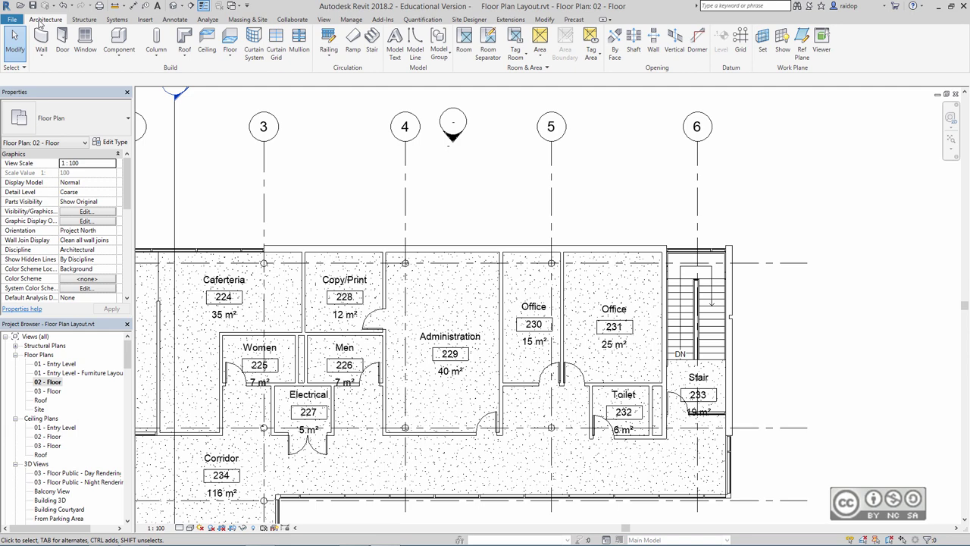
Place M_Fixed 0915 x 1220mm windows in the exterior wall at Copy/Print, Administration and Offices 230–231.
left_click(86, 46)
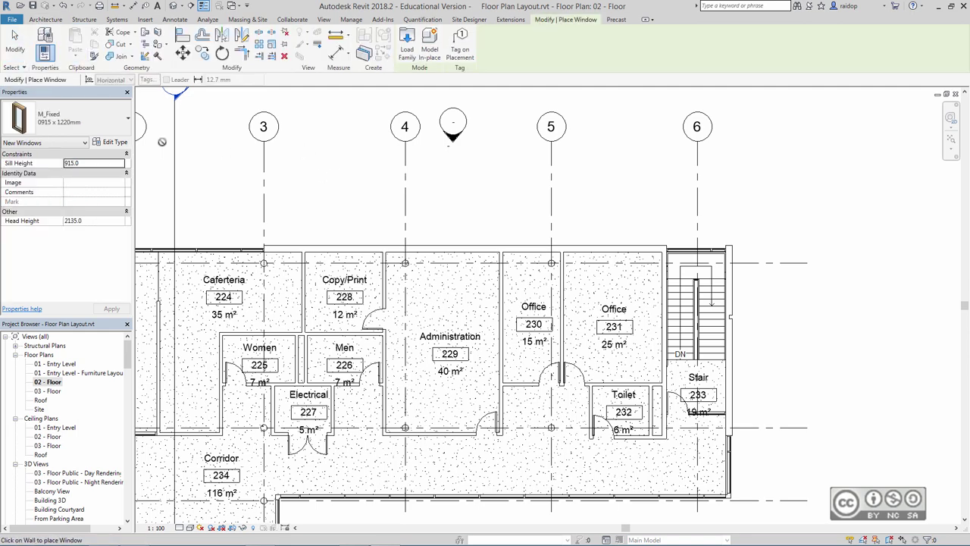
left_click(114, 133)
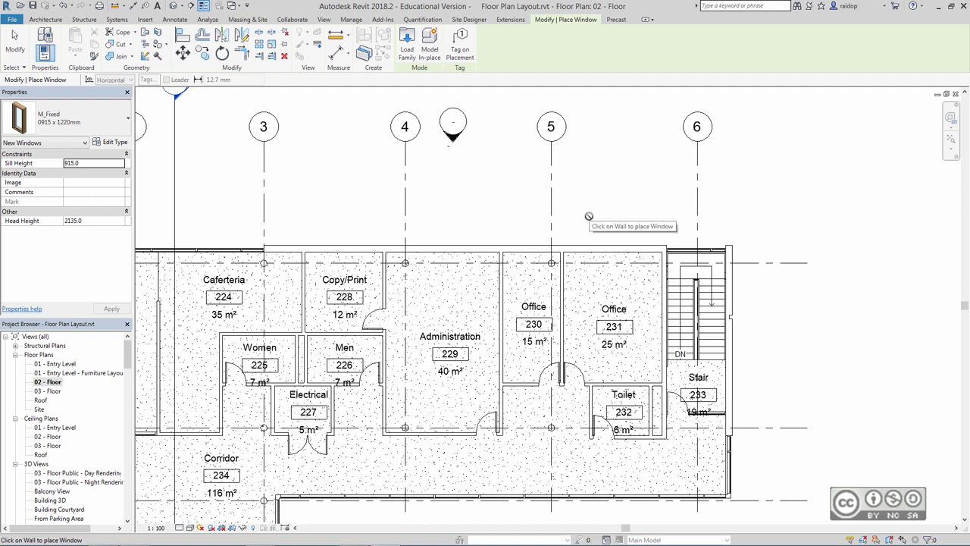
middle_click_drag(334, 245, 469, 249)
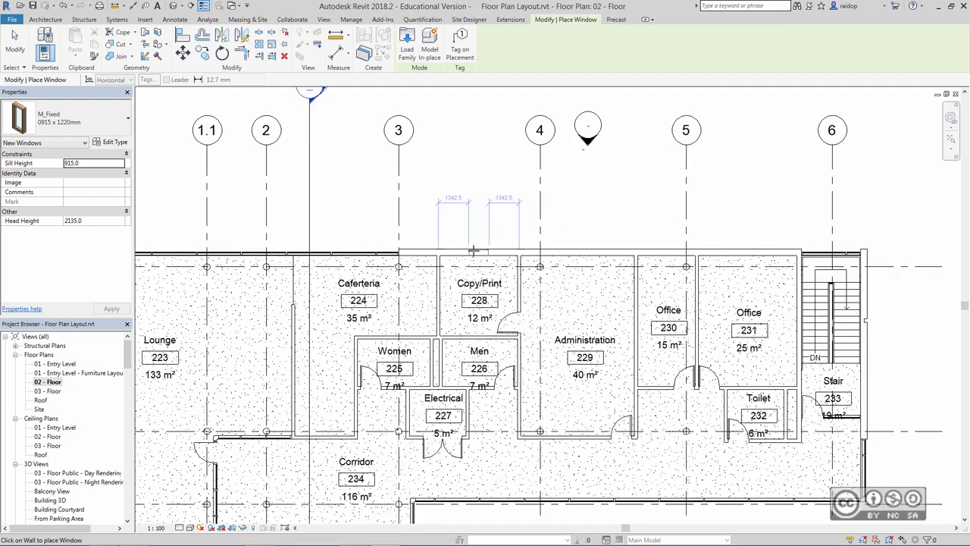
scroll(464, 250, "up", 2)
scroll(460, 250, "up", 1)
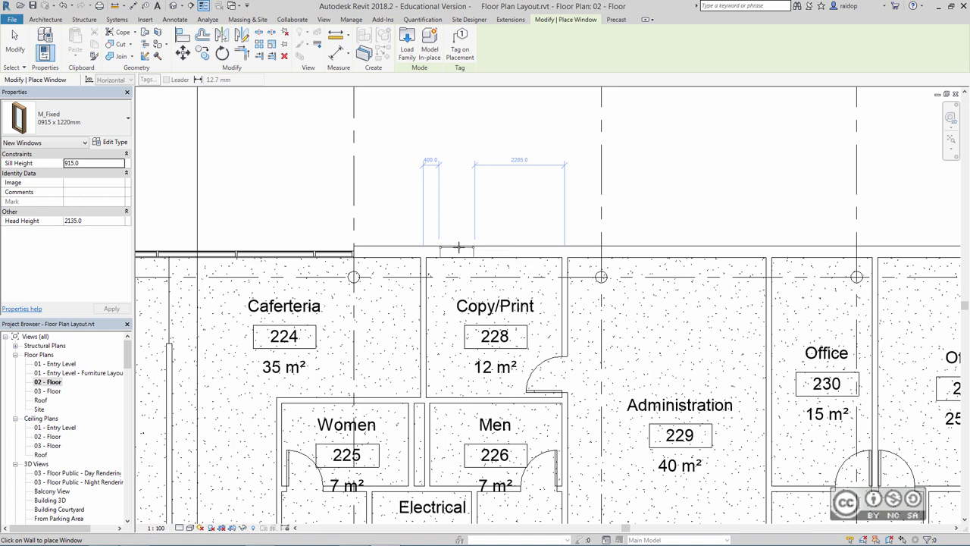
scroll(458, 247, "up", 2)
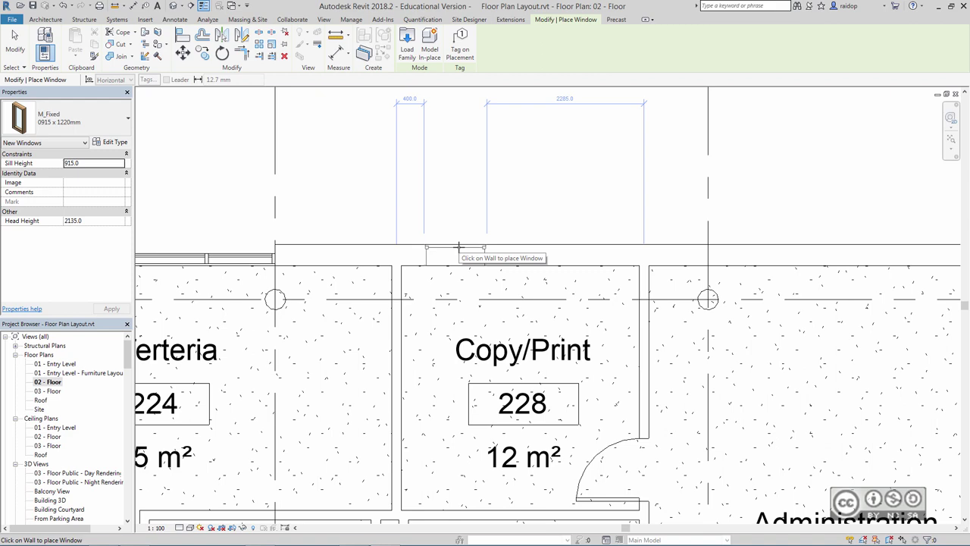
scroll(574, 256, "down", 2)
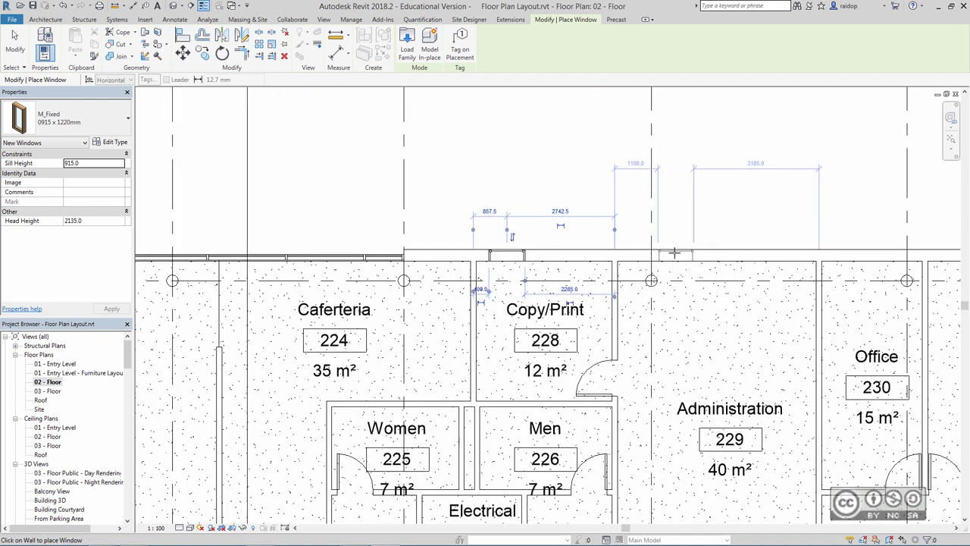
middle_click_drag(852, 250, 557, 230)
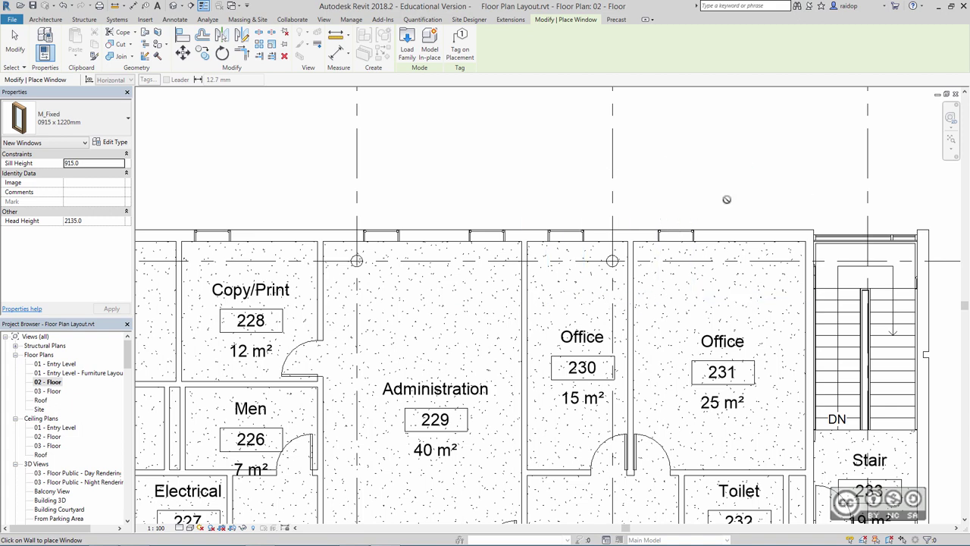
key("Escape")
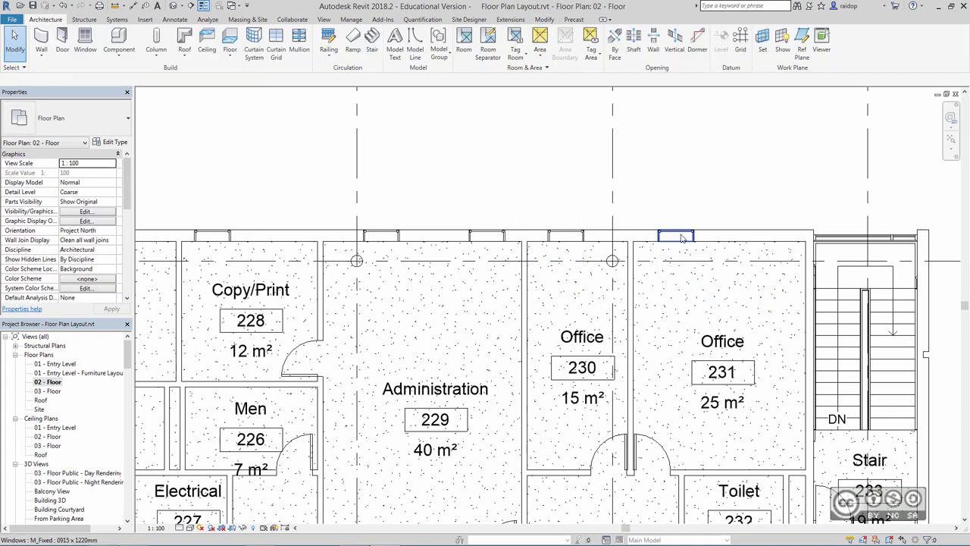
Dimension the Office 231 window permanently, set it EQ, then delete the dimension keeping the constraint.
left_click(682, 238)
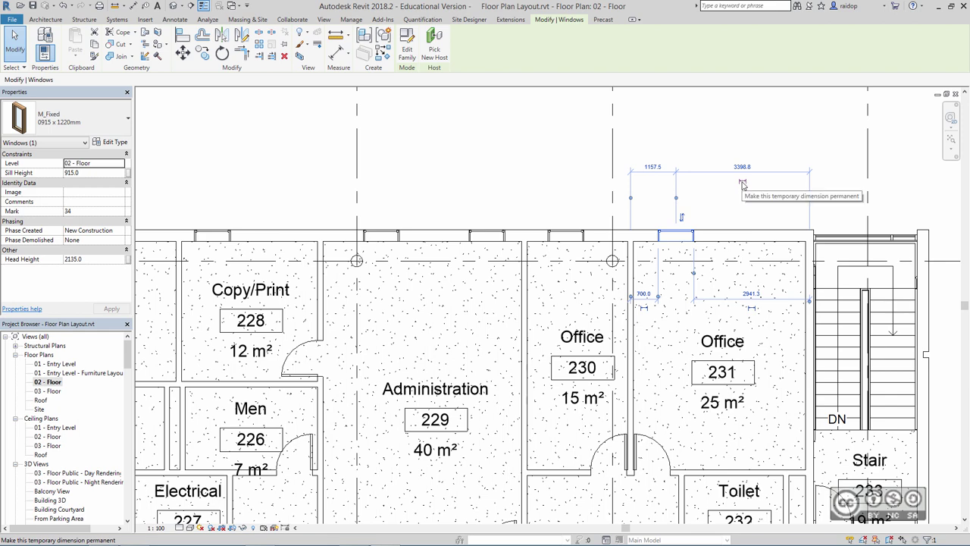
left_click(742, 184)
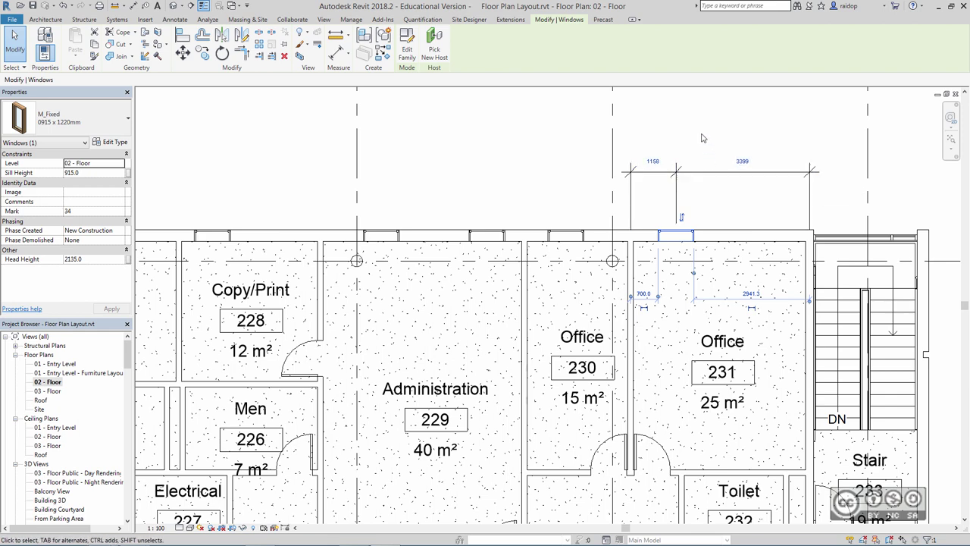
left_click(702, 137)
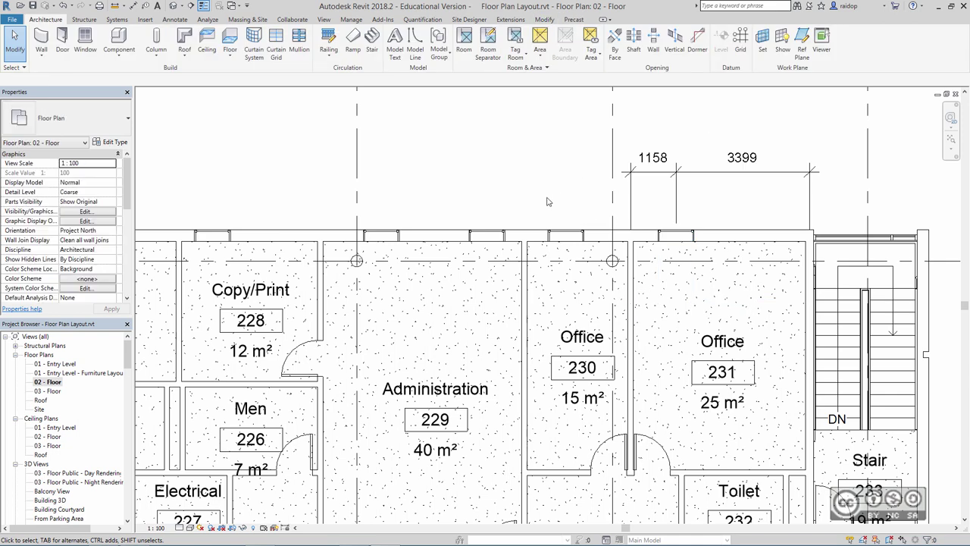
left_click(703, 175)
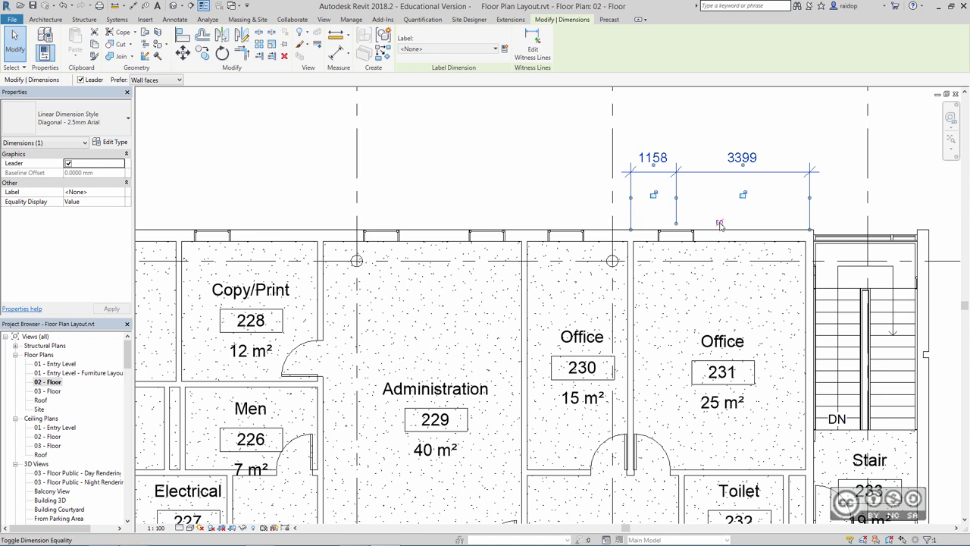
left_click(719, 224)
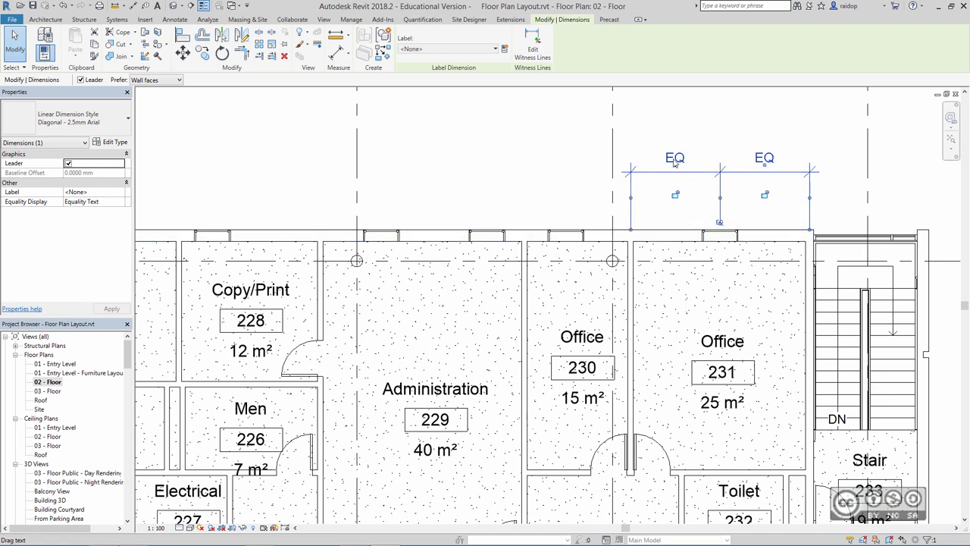
left_click(776, 213)
left_click(688, 175)
key("Delete")
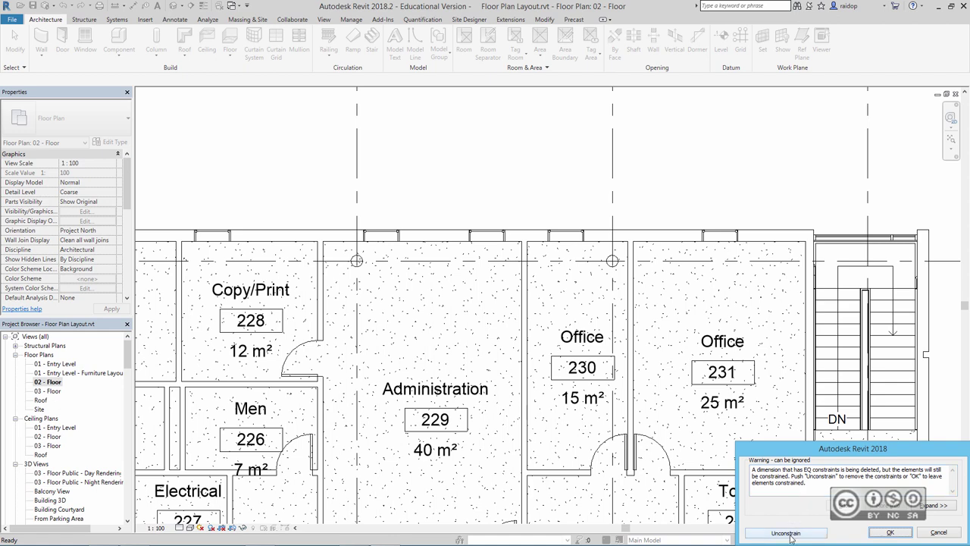
left_click(888, 532)
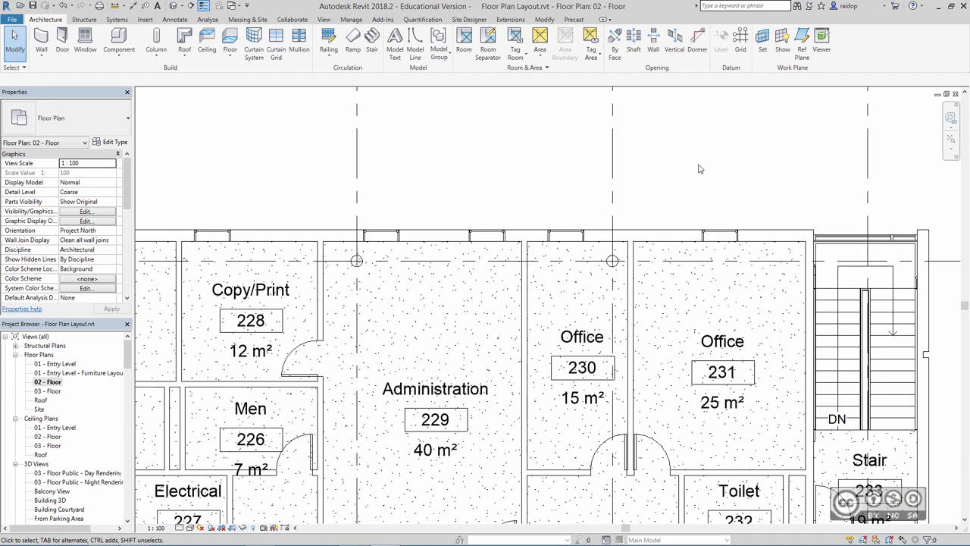
Open the North elevation, tile it beside the floor plan, and zoom both to fit.
scroll(516, 182, "down", 2)
scroll(494, 183, "down", 2)
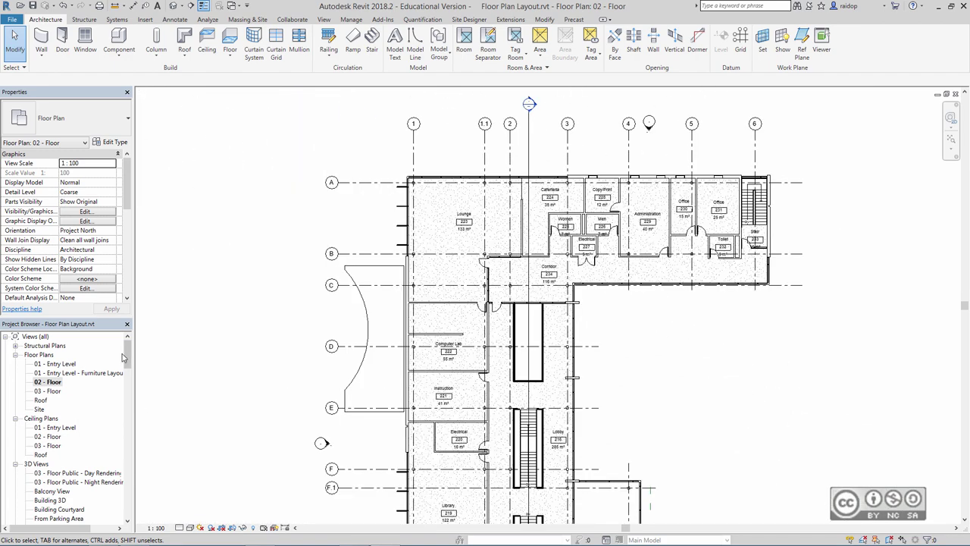
left_click_drag(128, 355, 128, 381)
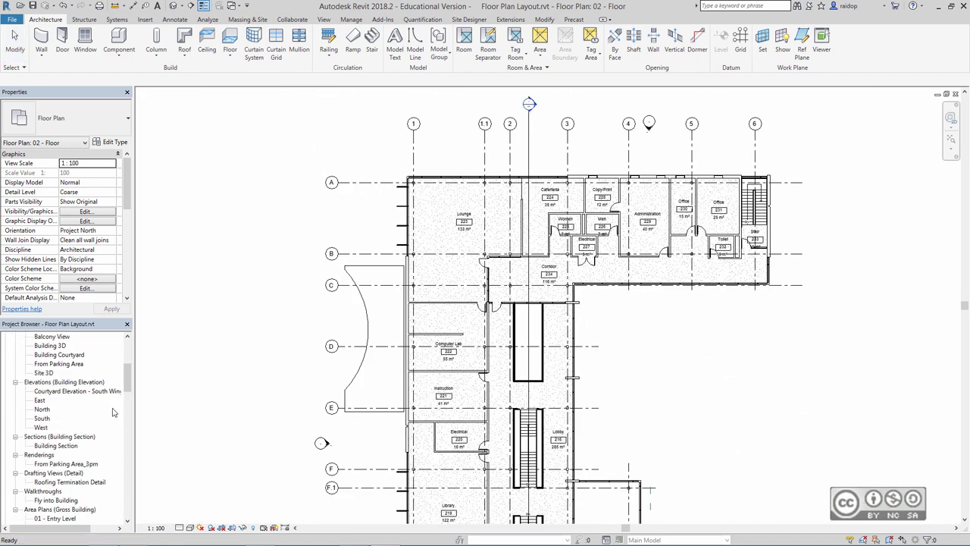
scroll(112, 412, "down", 1)
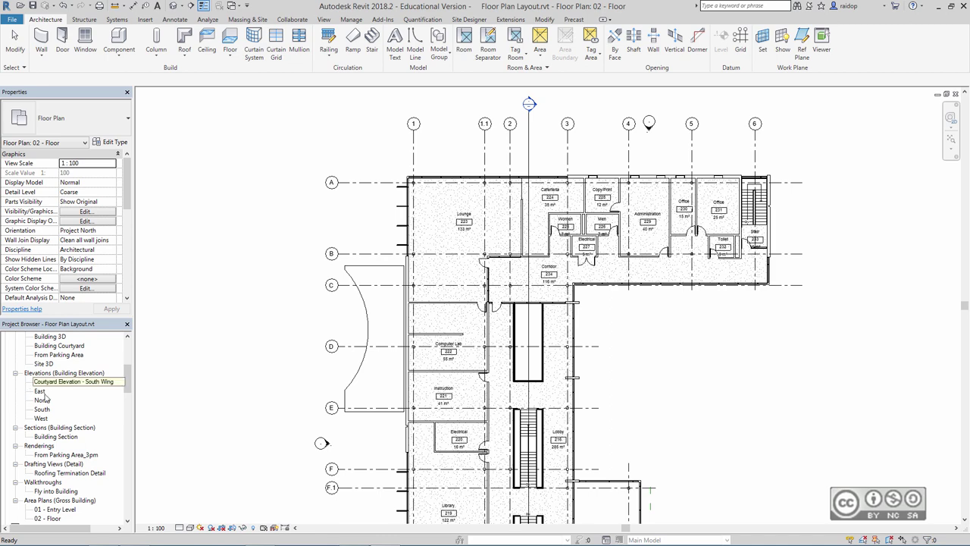
double_click(43, 400)
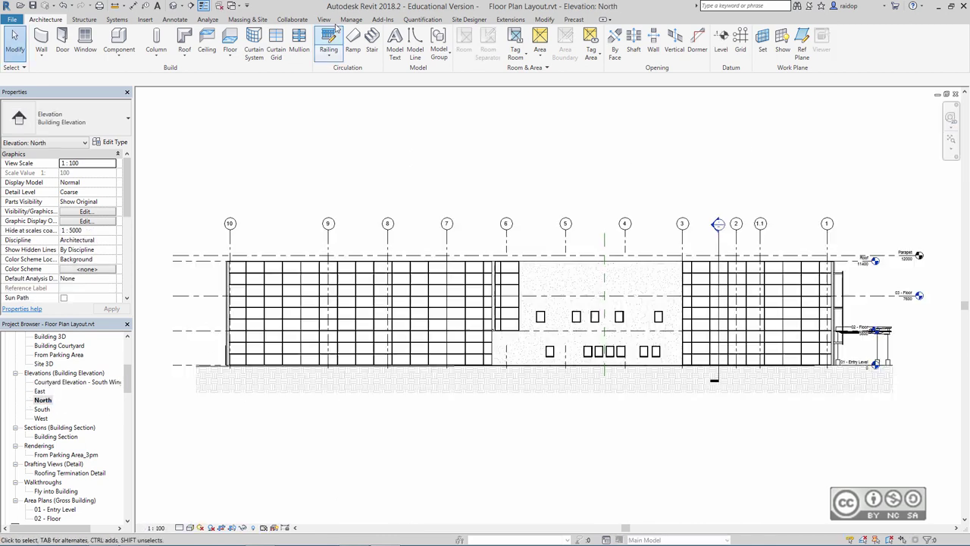
left_click(324, 19)
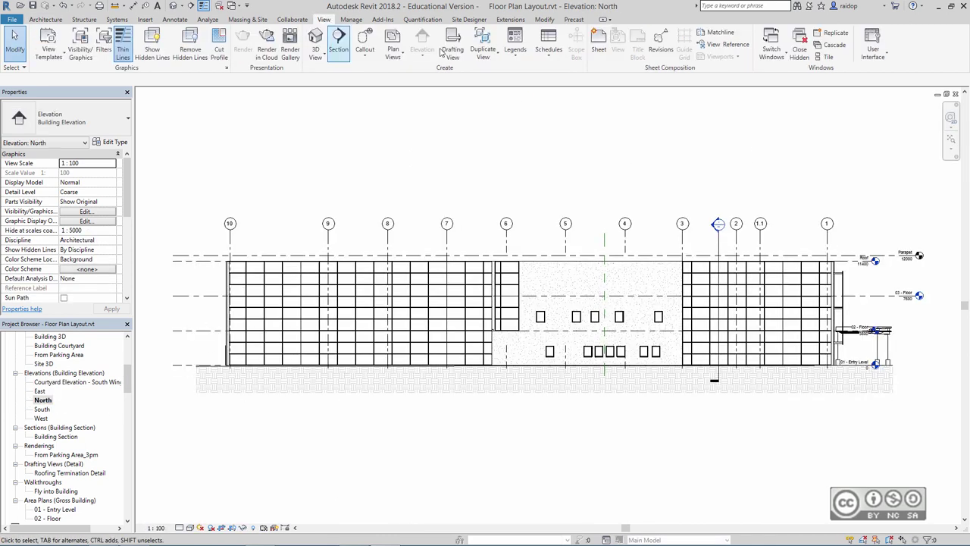
left_click(826, 57)
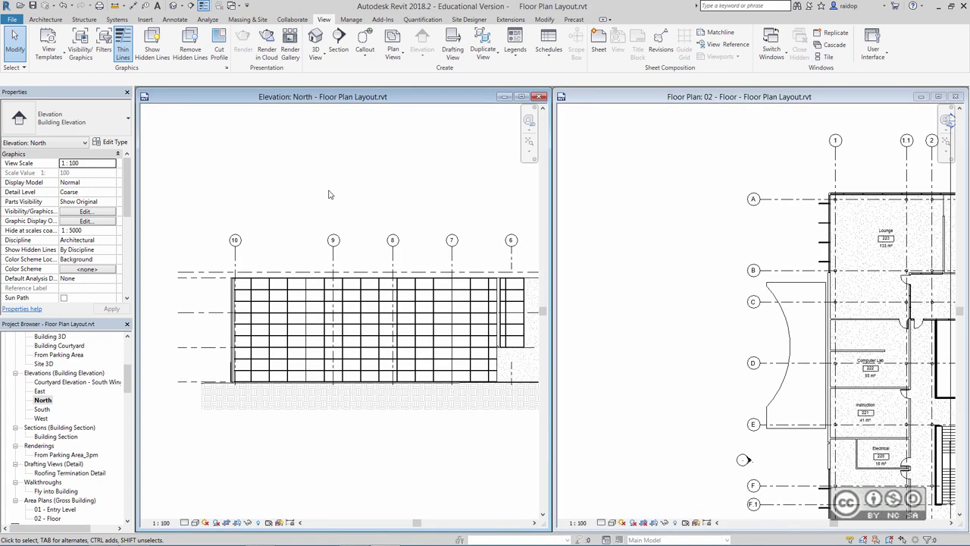
key("z")
key("a")
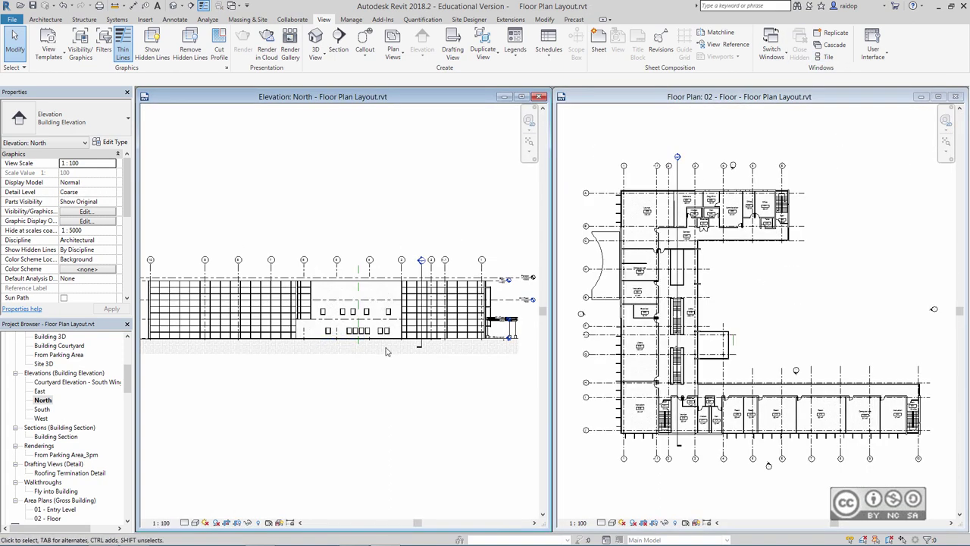
Zoom the North elevation into the section from grids 6 to 3.
middle_click_drag(395, 349, 336, 347)
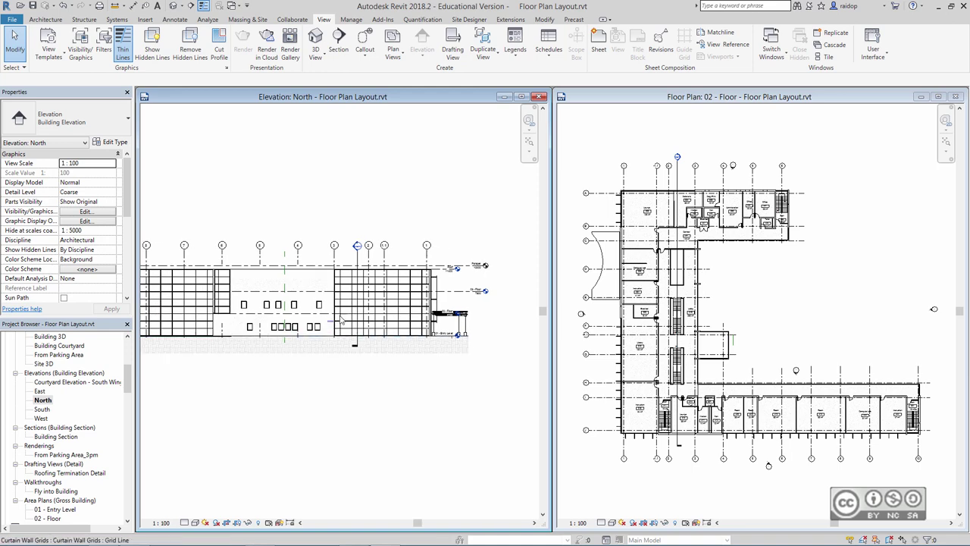
scroll(340, 315, "up", 2)
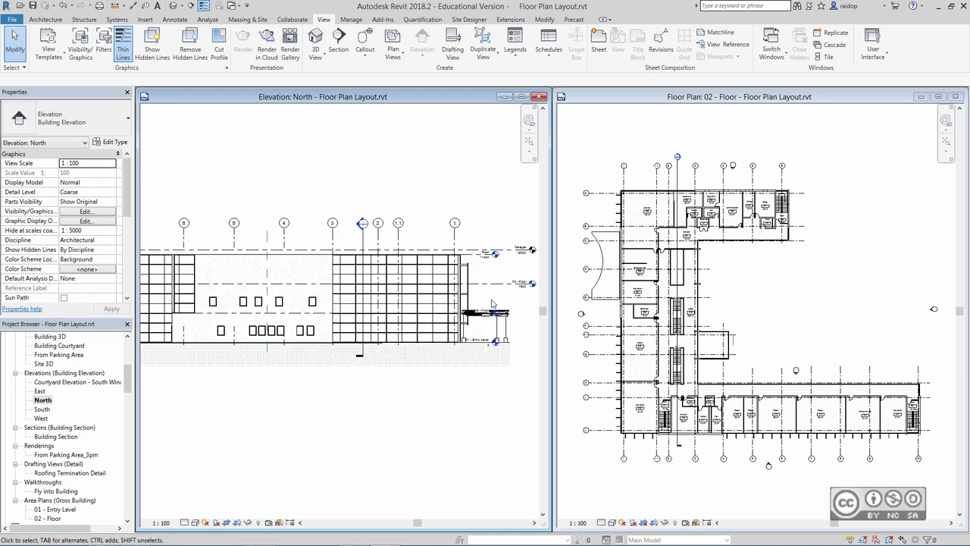
scroll(492, 303, "up", 2)
scroll(379, 326, "up", 1)
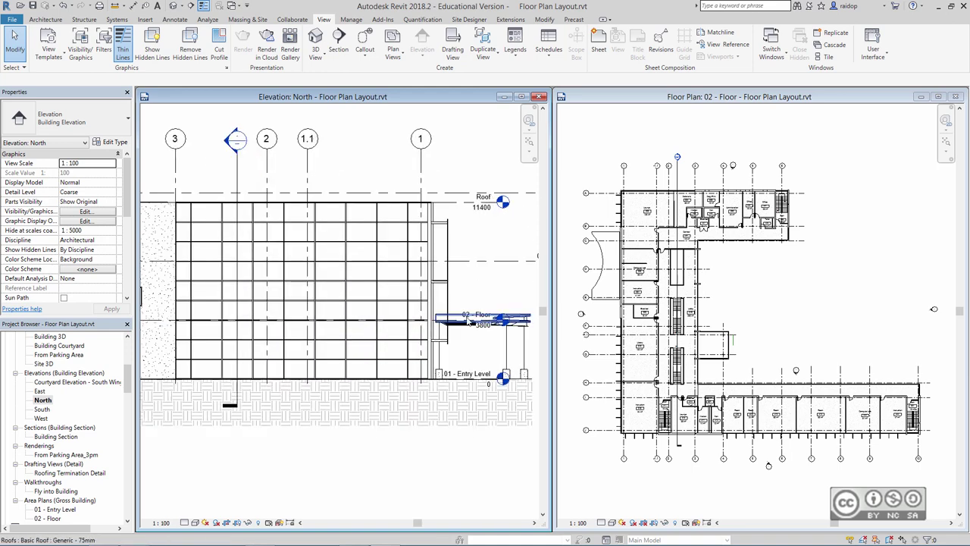
mouse_move(326, 319)
middle_mouse_down()
mouse_move(319, 341)
mouse_move(439, 338)
middle_mouse_up()
middle_click_drag(175, 303, 346, 300)
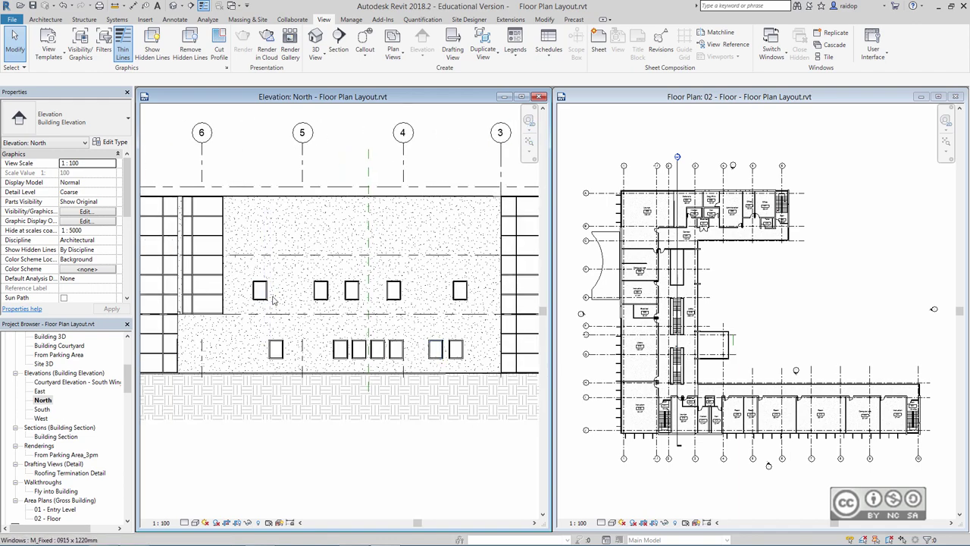
scroll(350, 288, "up", 1)
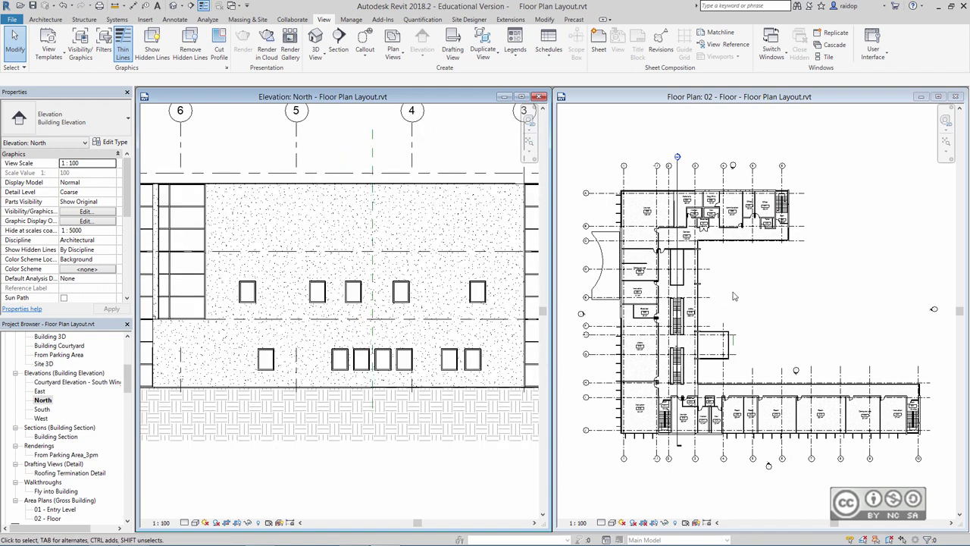
Zoom the floor plan into Offices 230–231 and select the Office 231 window.
left_click(792, 251)
scroll(792, 251, "up", 3)
scroll(791, 198, "up", 2)
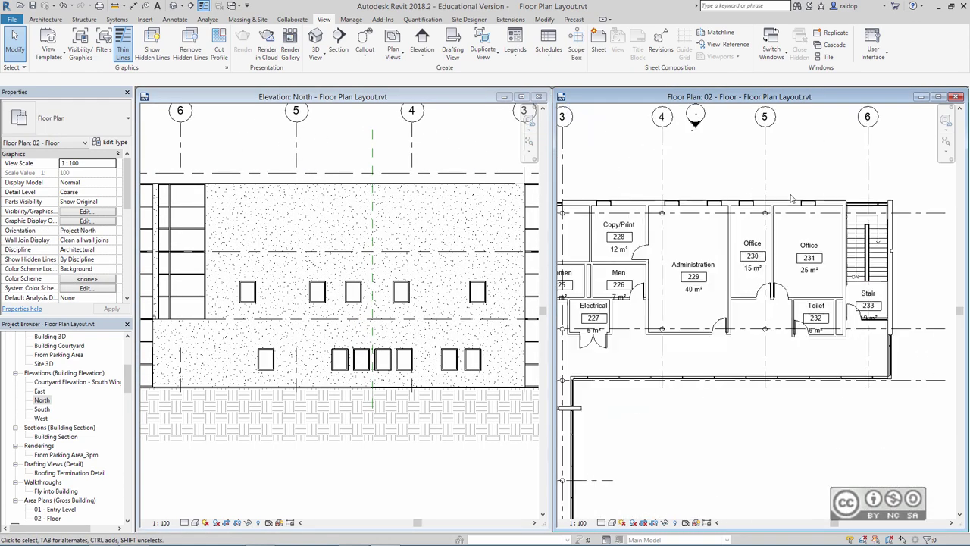
scroll(792, 198, "up", 2)
scroll(792, 199, "up", 2)
left_click(837, 213)
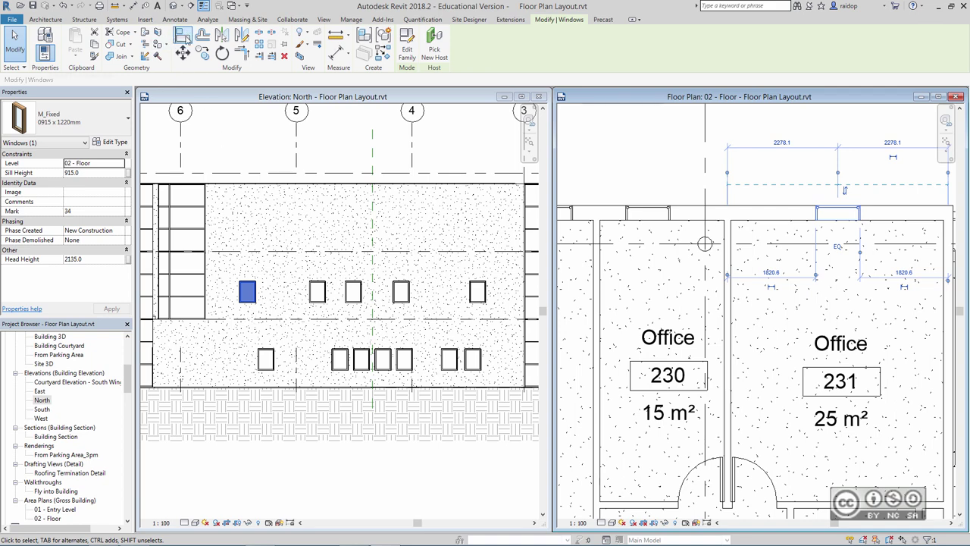
Align the lower window near grid 6 under the upper window's centre on the North elevation.
left_click(186, 41)
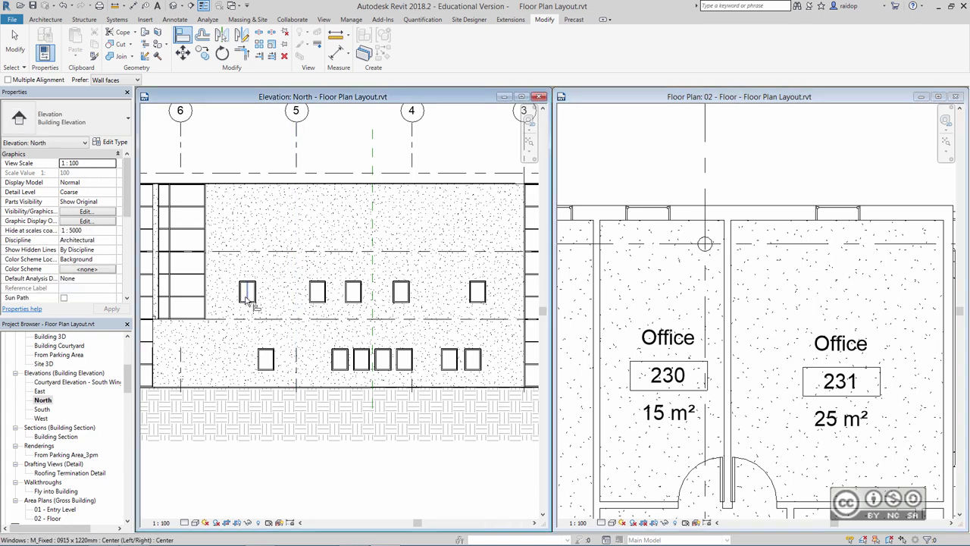
left_click(248, 297)
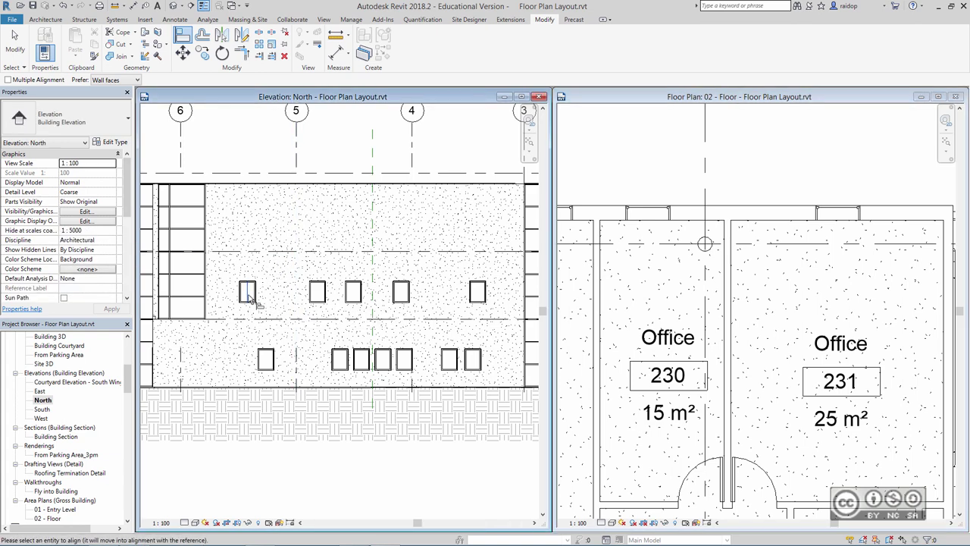
left_click(265, 360)
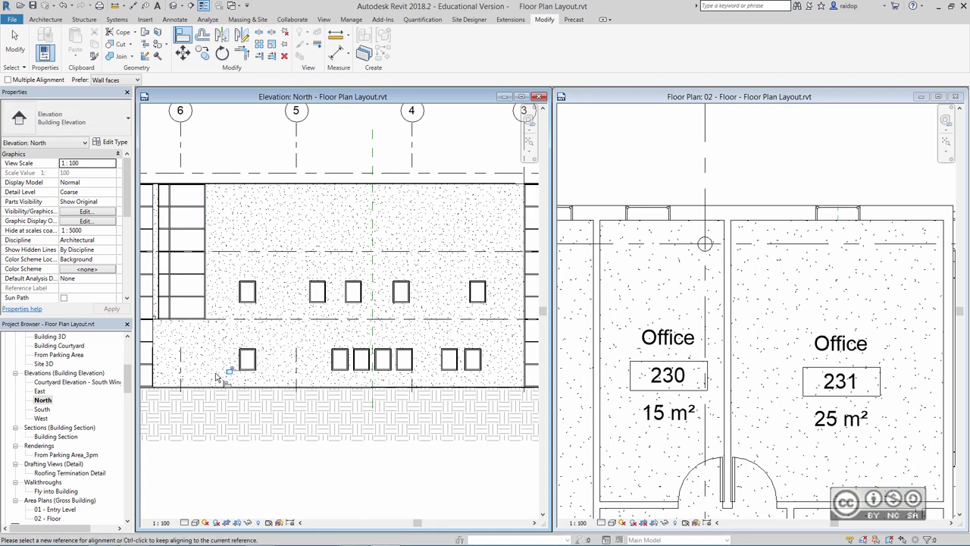
key("Escape")
key("Escape")
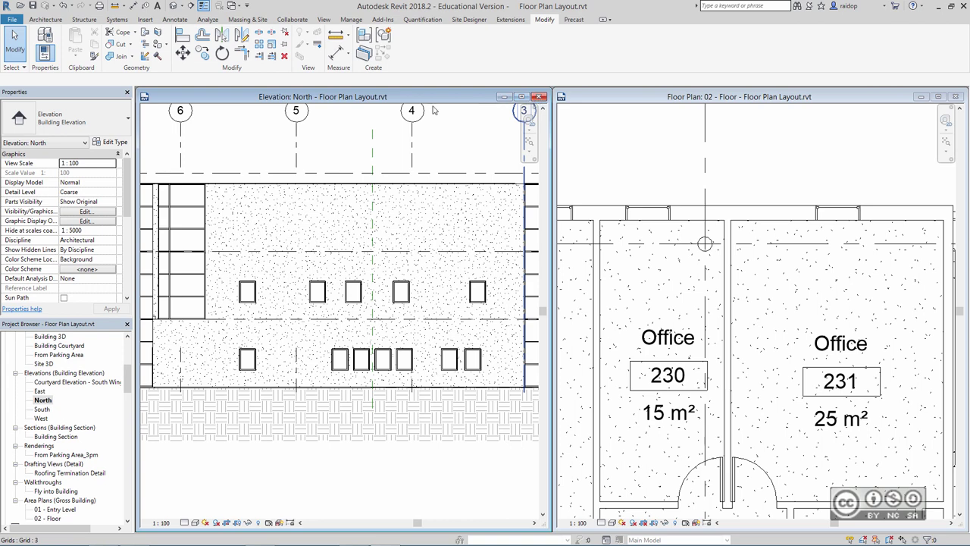
left_click(412, 118)
Close the North elevation and maximize the floor plan around Copy/Print, the washrooms and Electrical.
left_click(540, 97)
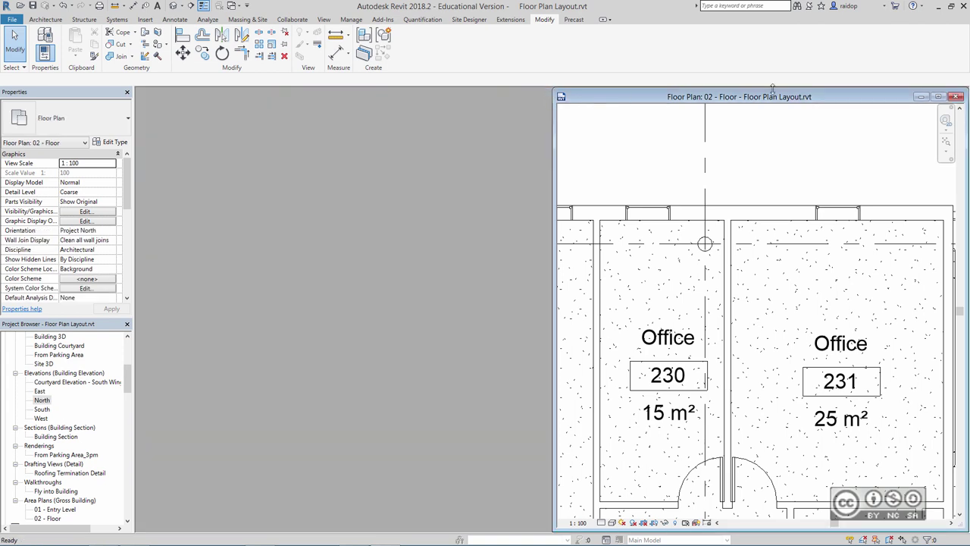
left_click(939, 97)
scroll(455, 144, "down", 2)
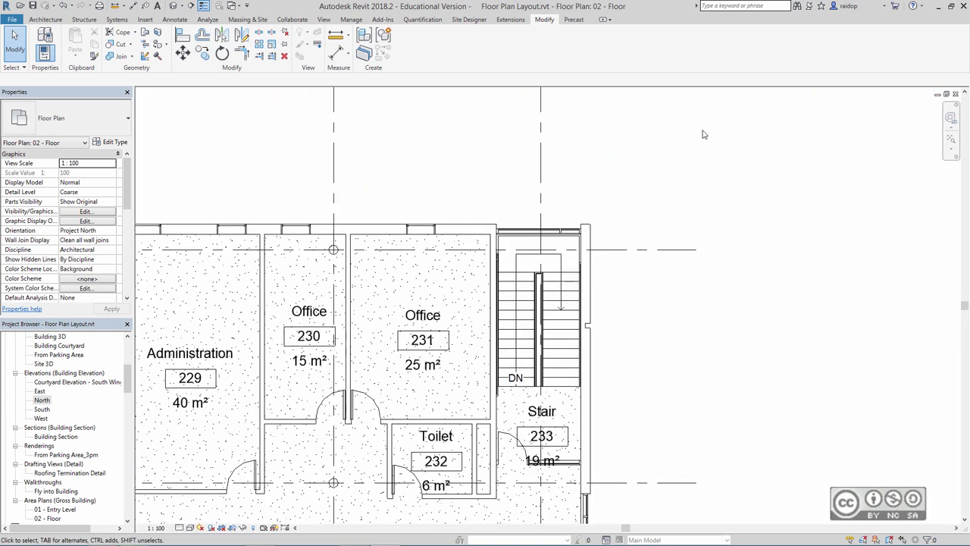
middle_click_drag(410, 229, 646, 146)
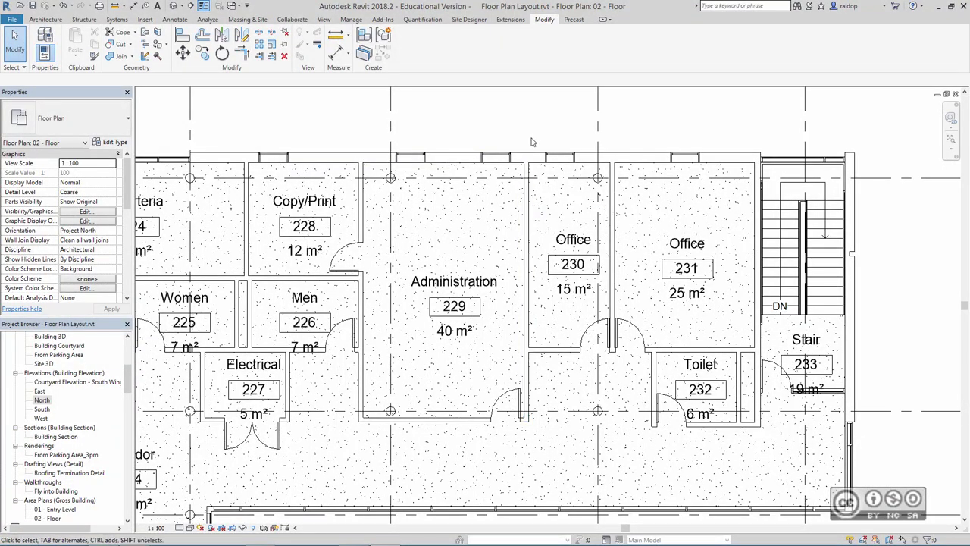
Select all visible 138mm partition walls in the view and pan through both wings to review them.
left_click(529, 188)
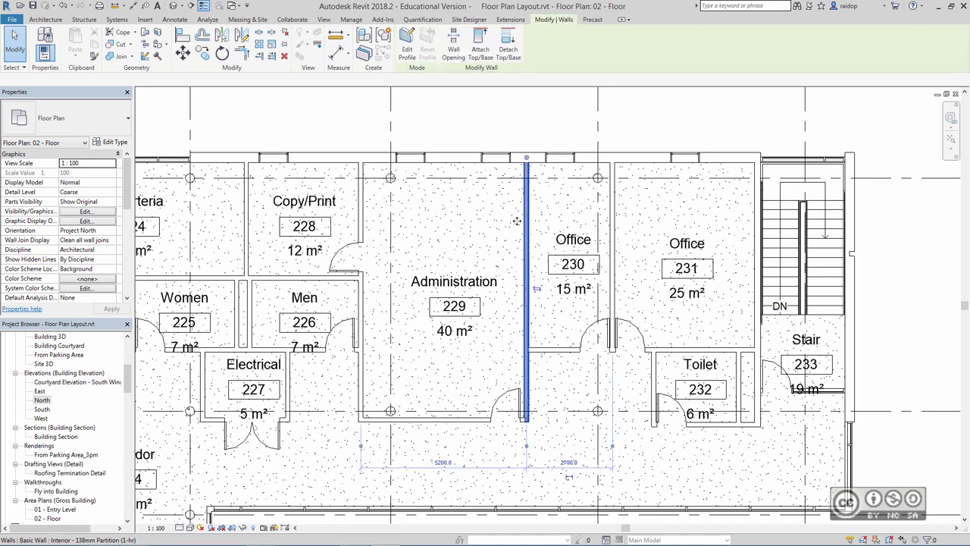
right_click(447, 113)
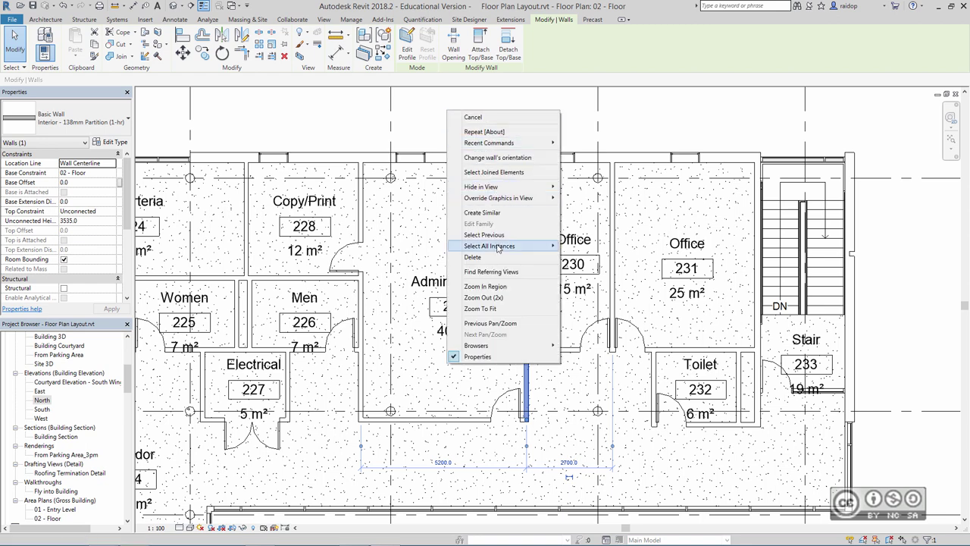
mouse_move(490, 246)
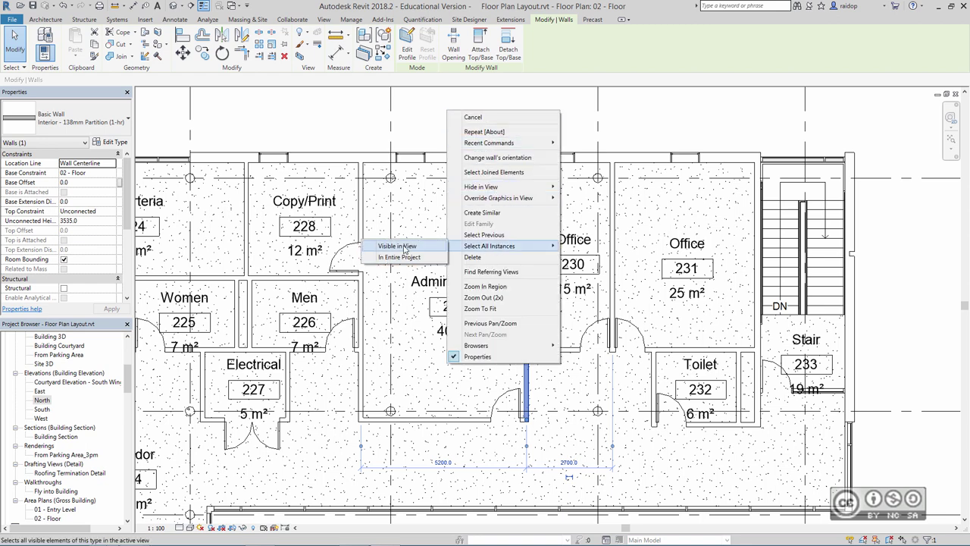
left_click(402, 246)
scroll(455, 230, "down", 2)
scroll(455, 229, "down", 2)
scroll(485, 258, "down", 1)
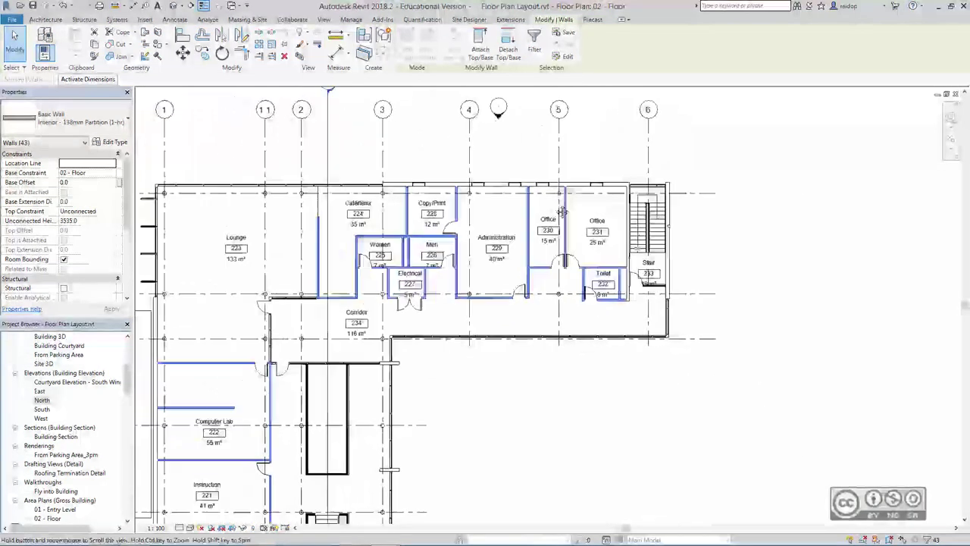
scroll(521, 285, "down", 1)
middle_click_drag(522, 285, 537, 169)
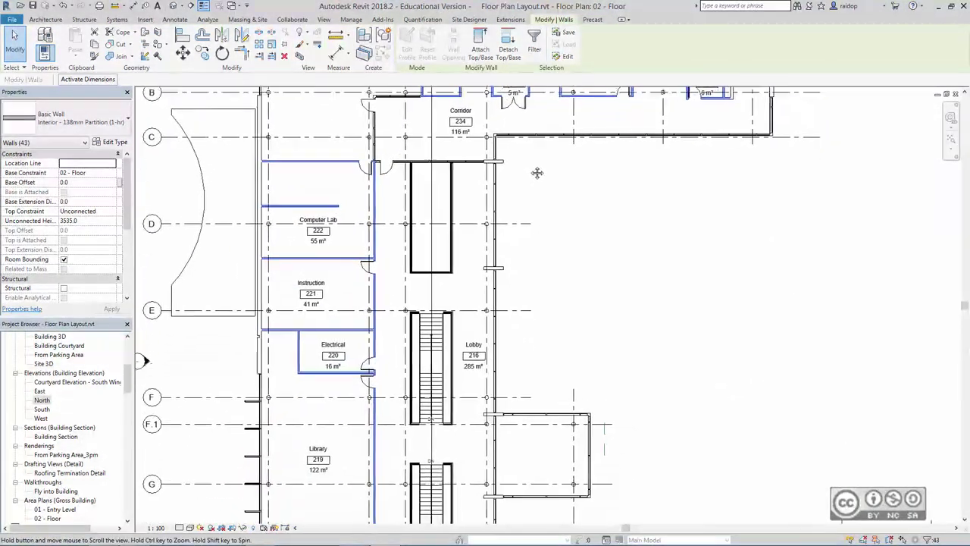
middle_click_drag(581, 271, 584, 199)
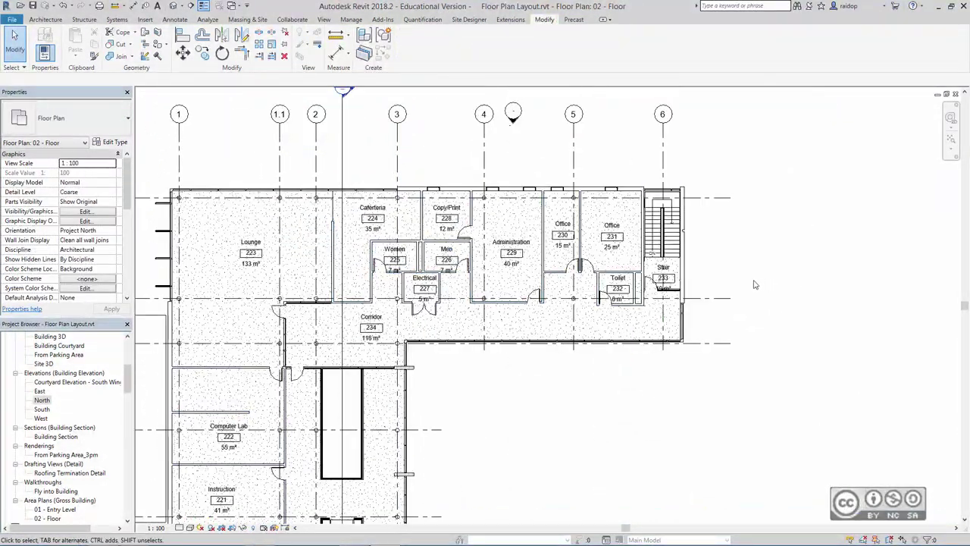
mouse_move(793, 281)
middle_mouse_down()
mouse_move(840, 270)
mouse_move(806, 253)
middle_mouse_up()
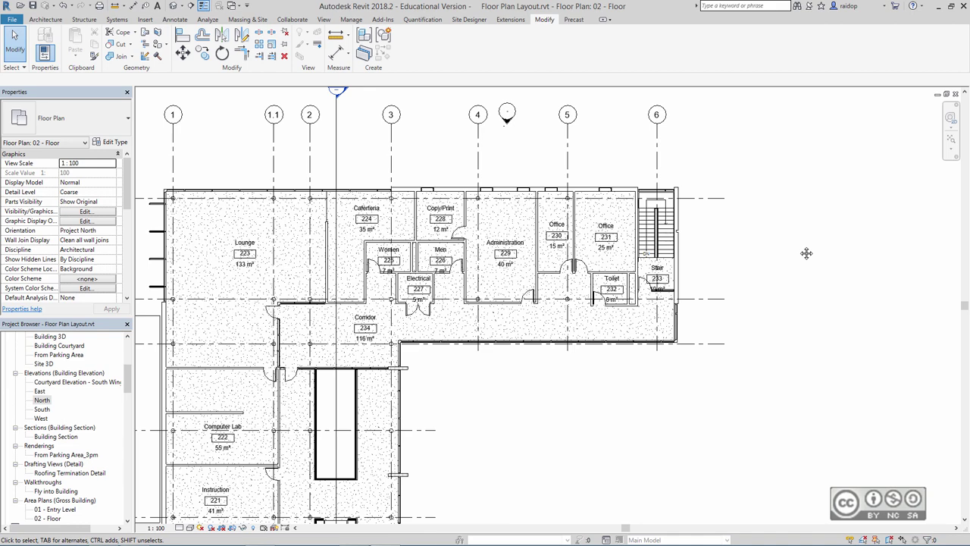
Select the storefront curtain walls at Stair 233 and Stair 217.
scroll(806, 253, "up", 5)
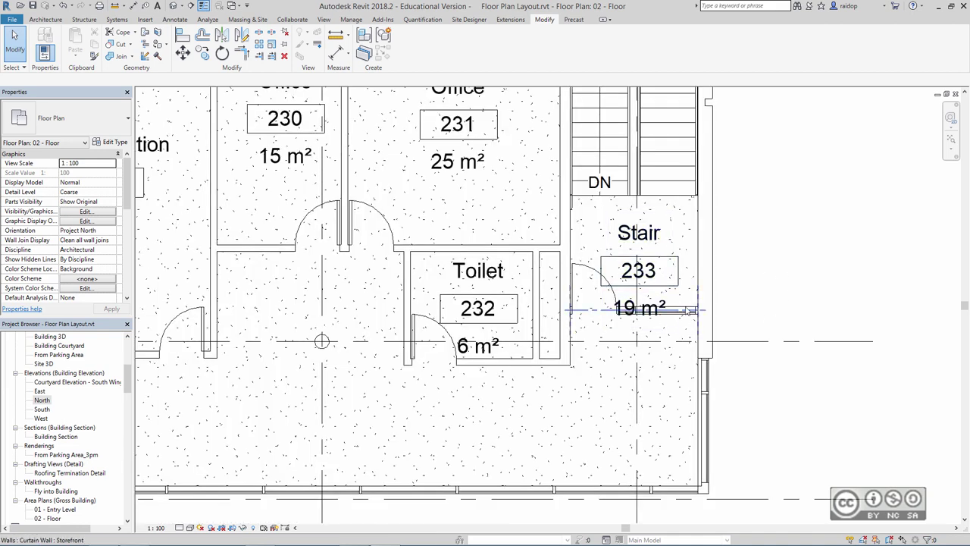
left_click(606, 311)
scroll(771, 311, "down", 5)
scroll(771, 311, "up", 1)
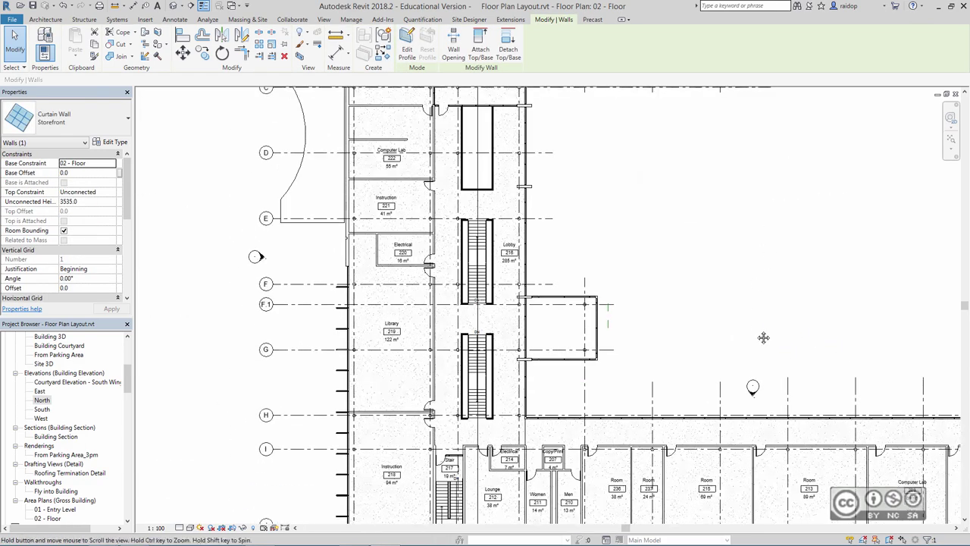
middle_click_drag(770, 312, 438, 210)
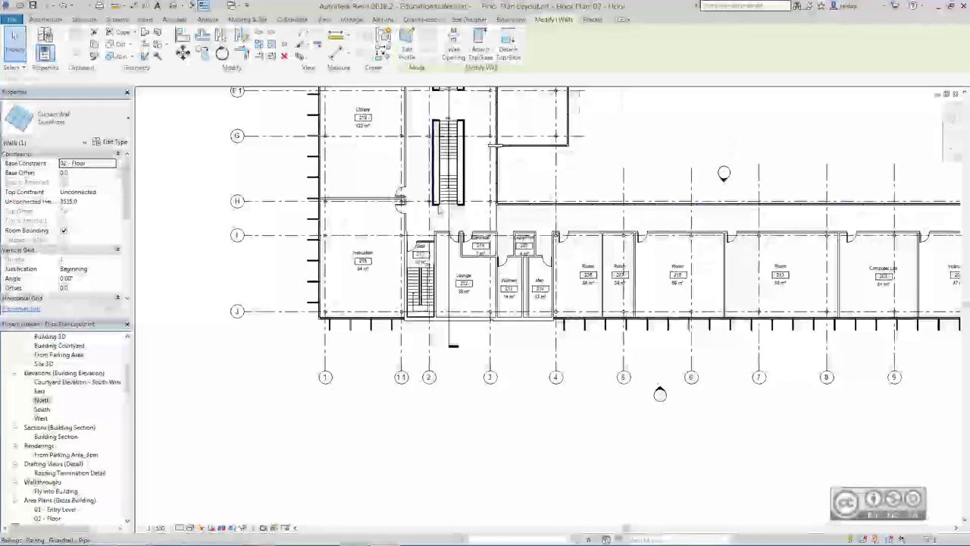
scroll(439, 213, "up", 2)
scroll(447, 220, "up", 3)
scroll(455, 231, "up", 3)
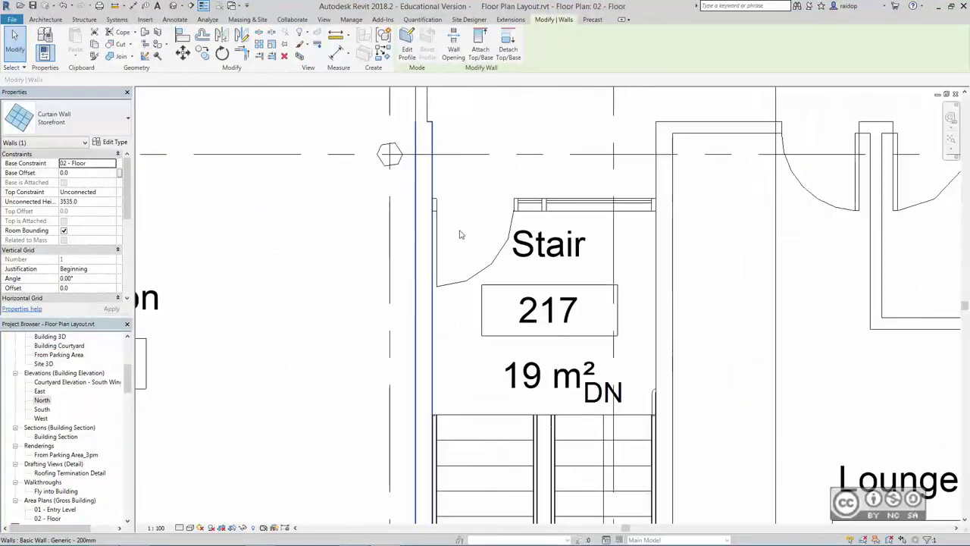
left_click(487, 205)
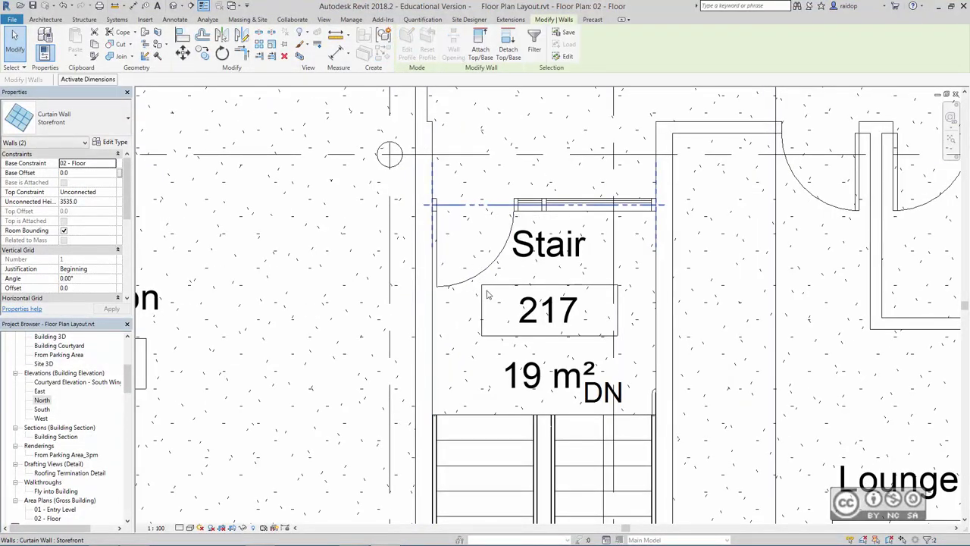
Bring in the Stair 201 storefront wall at the east end and view the whole floor.
scroll(488, 294, "down", 3)
scroll(489, 296, "down", 3)
scroll(497, 297, "down", 2)
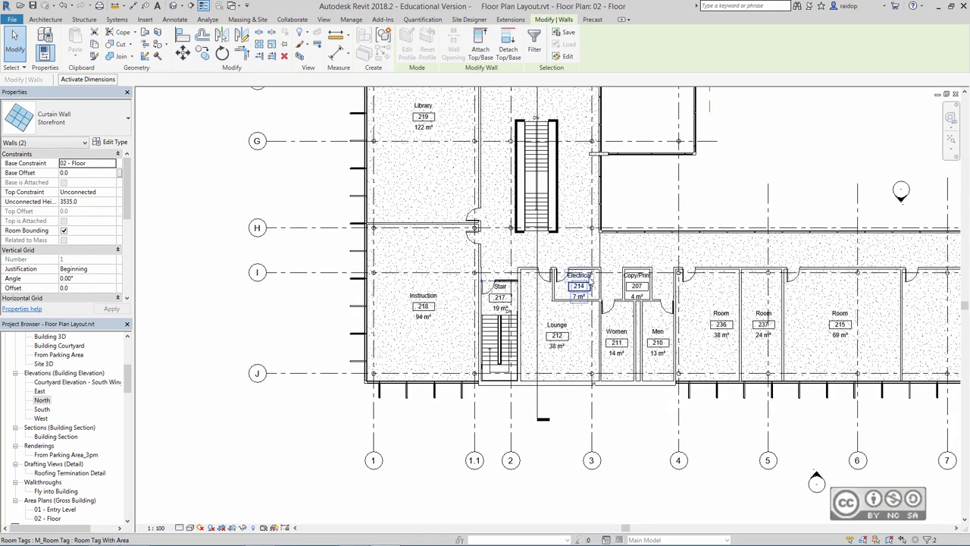
scroll(591, 280, "down", 3)
middle_click_drag(841, 269, 563, 267)
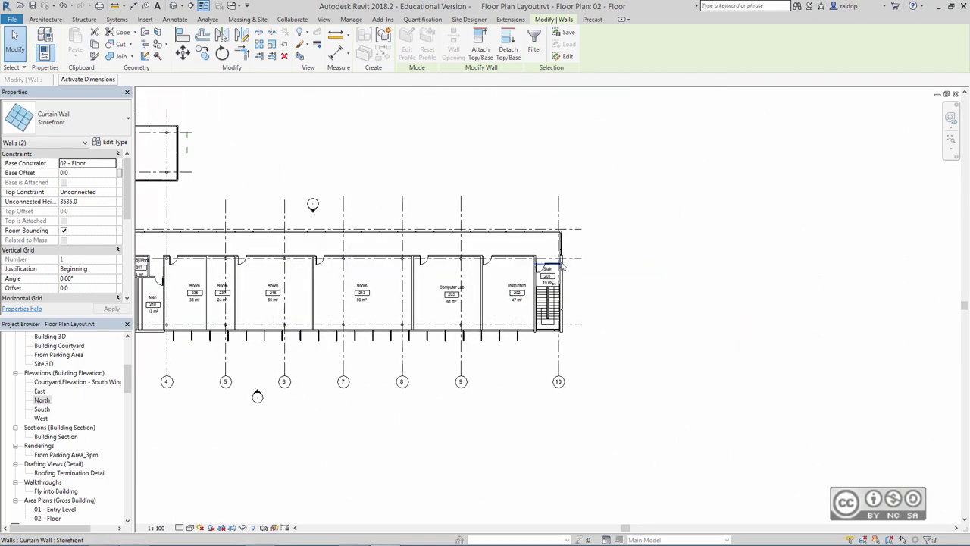
scroll(563, 267, "up", 4)
scroll(563, 267, "up", 4)
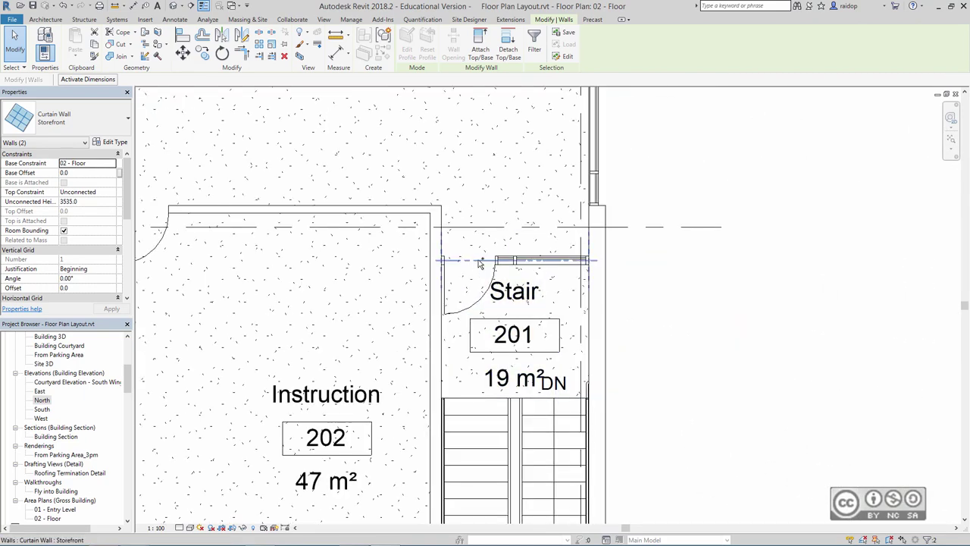
middle_click(626, 296)
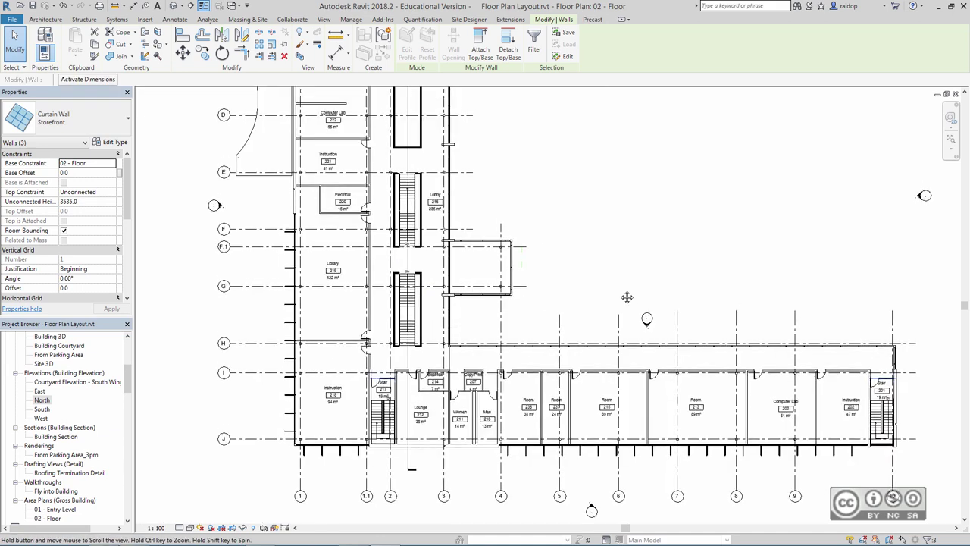
middle_click_drag(627, 296, 599, 310)
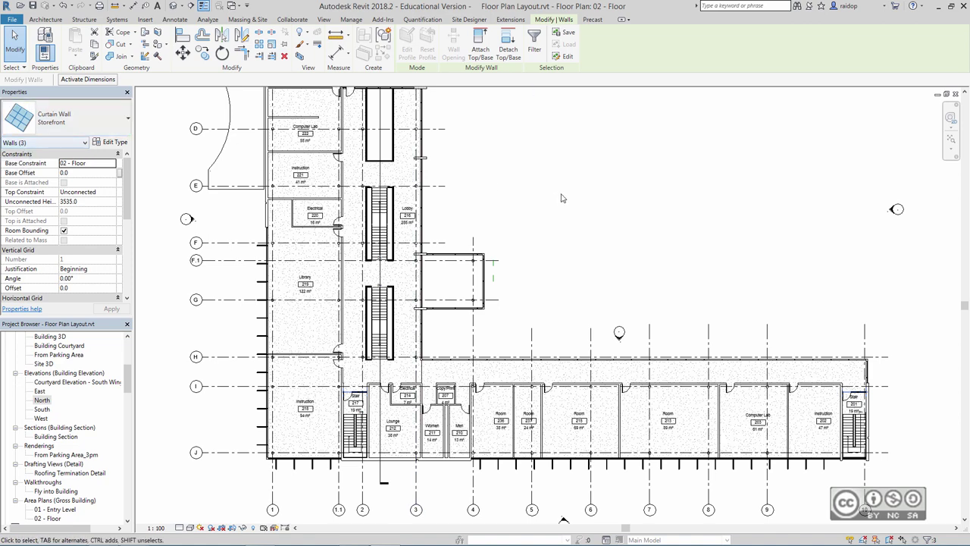
scroll(407, 304, "down", 1)
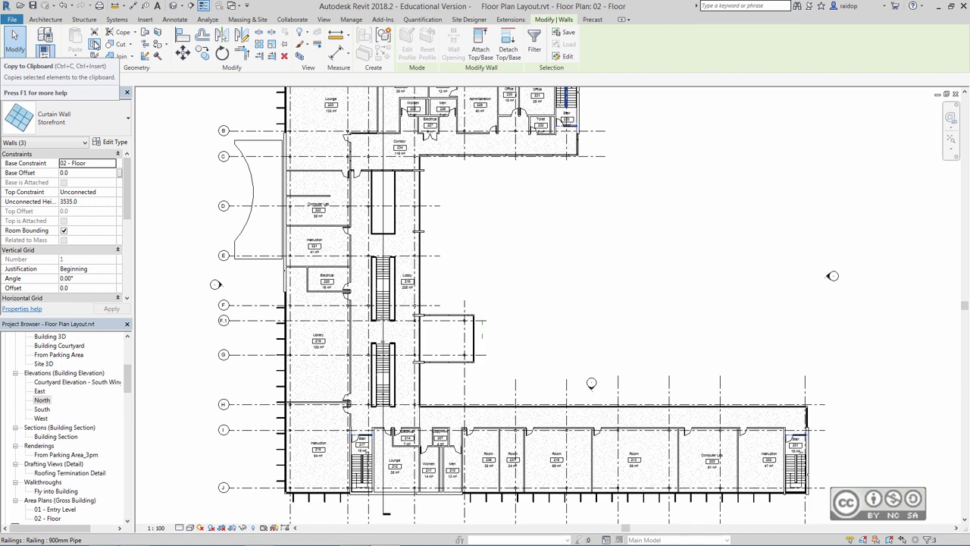
Copy the three selected storefront walls and open the 03 - Floor plan.
left_click(45, 379)
scroll(45, 379, "up", 3)
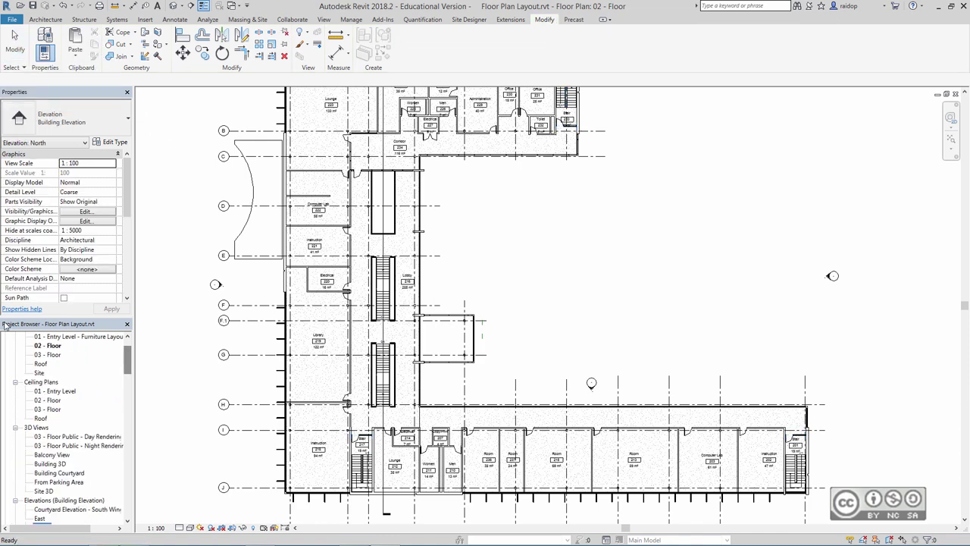
scroll(31, 367, "up", 2)
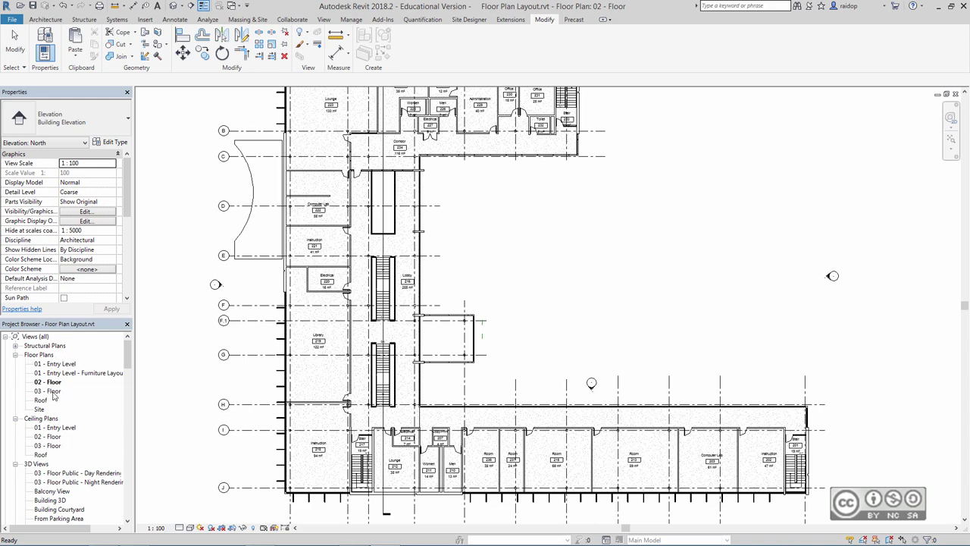
double_click(47, 391)
scroll(488, 242, "down", 3)
scroll(489, 243, "down", 2)
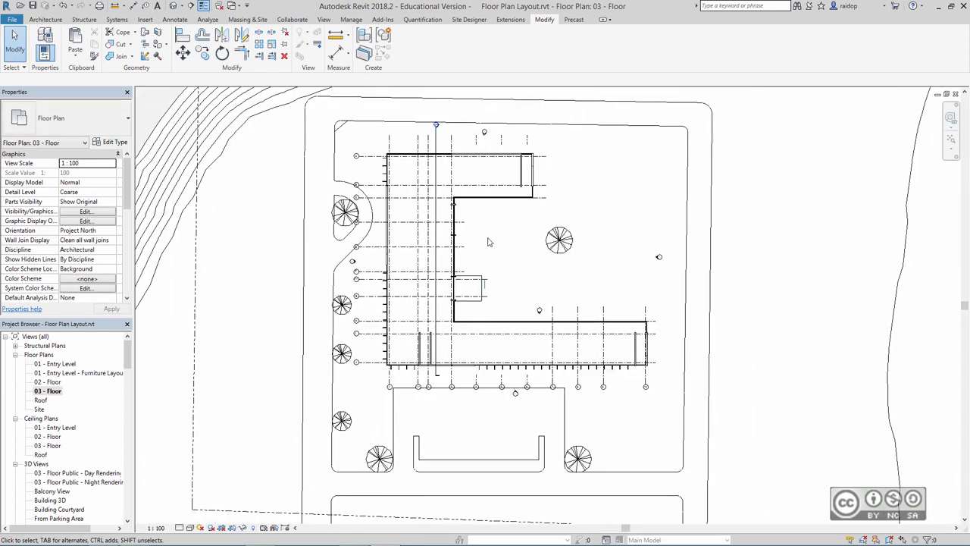
middle_click_drag(489, 243, 517, 247)
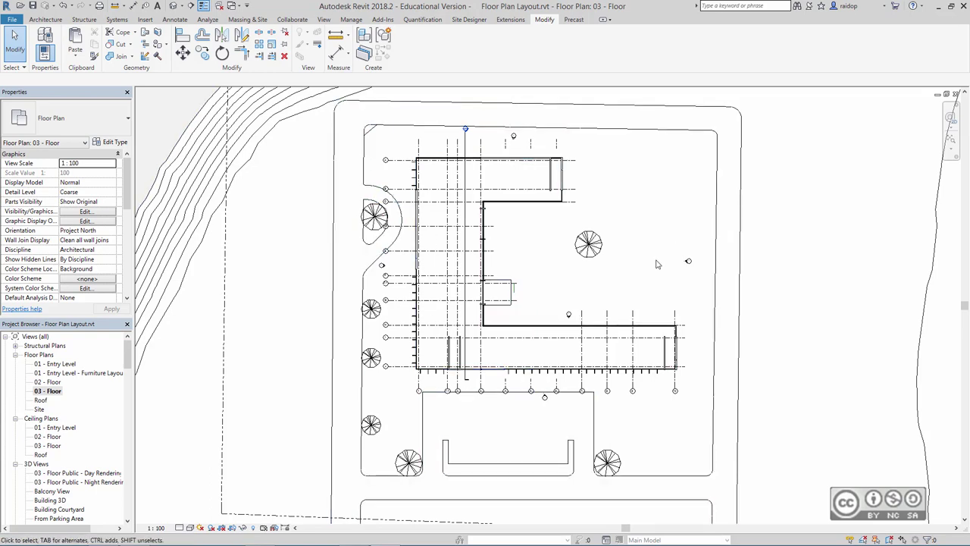
scroll(657, 264, "up", 1)
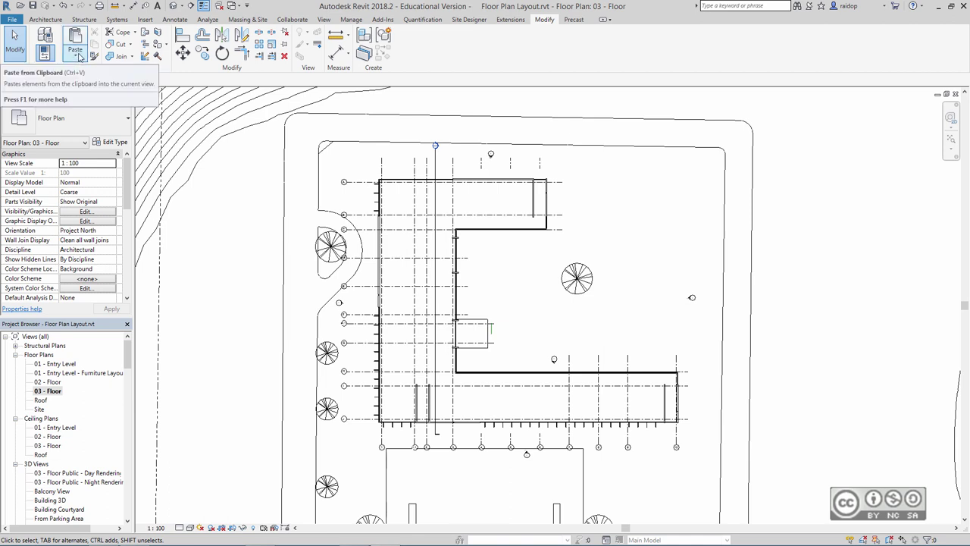
Paste the walls aligned to level 03 - Floor and dismiss the precast warning.
left_click(80, 57)
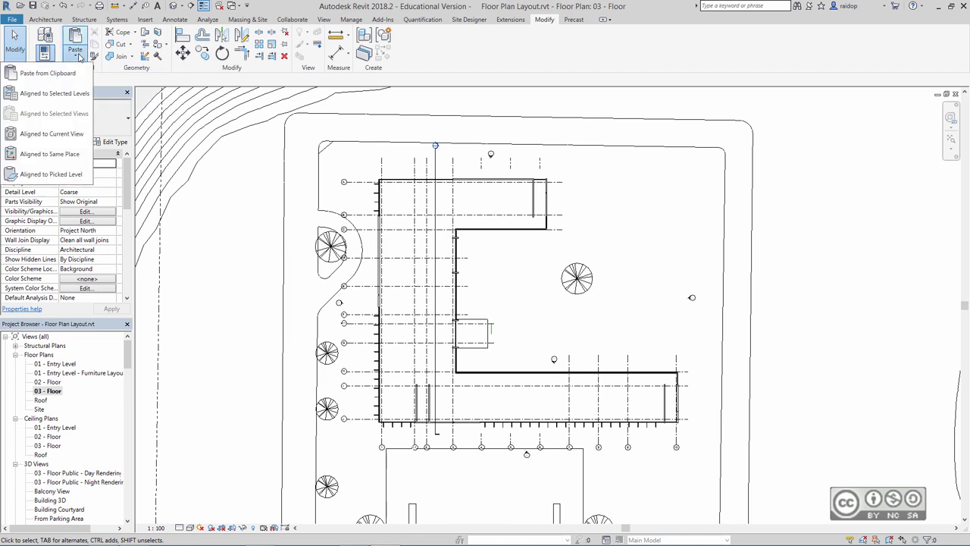
left_click(36, 94)
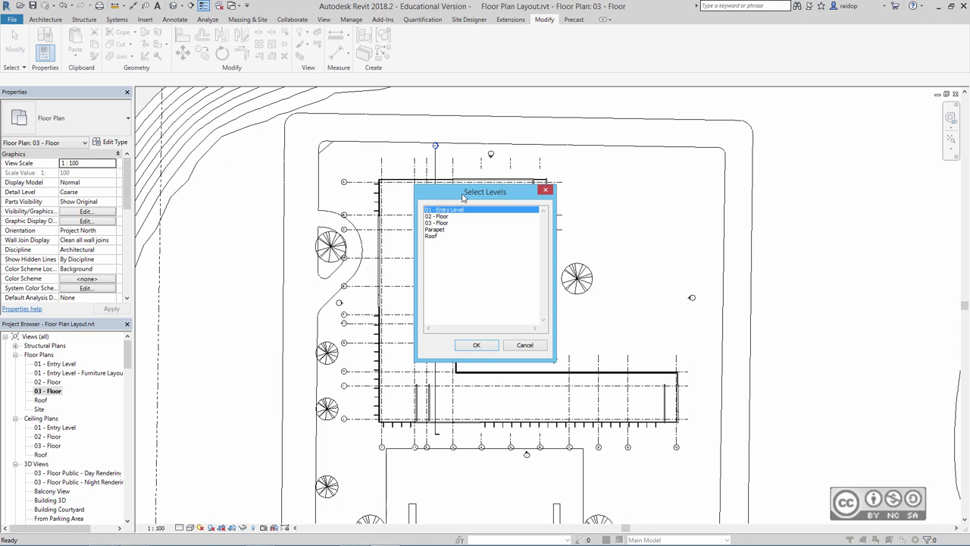
left_click(452, 223)
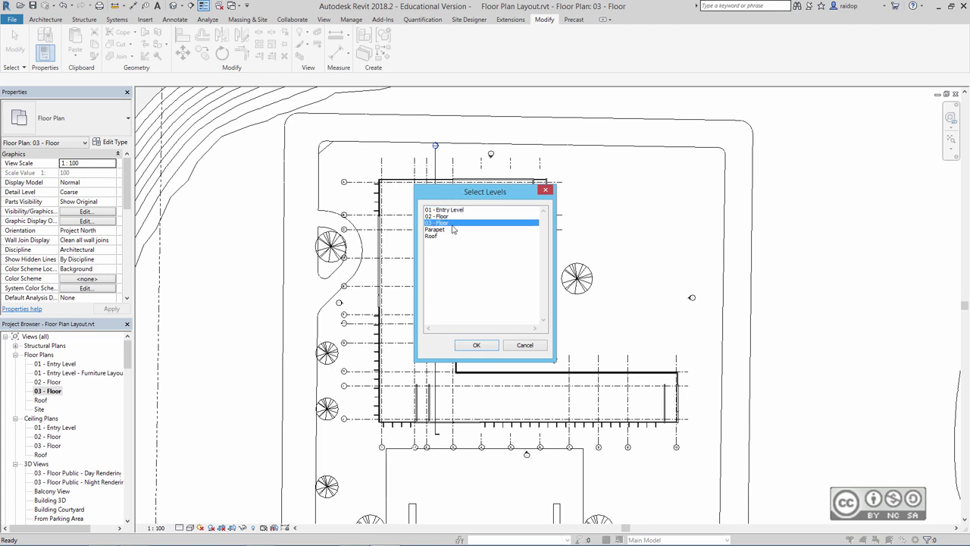
left_click(476, 345)
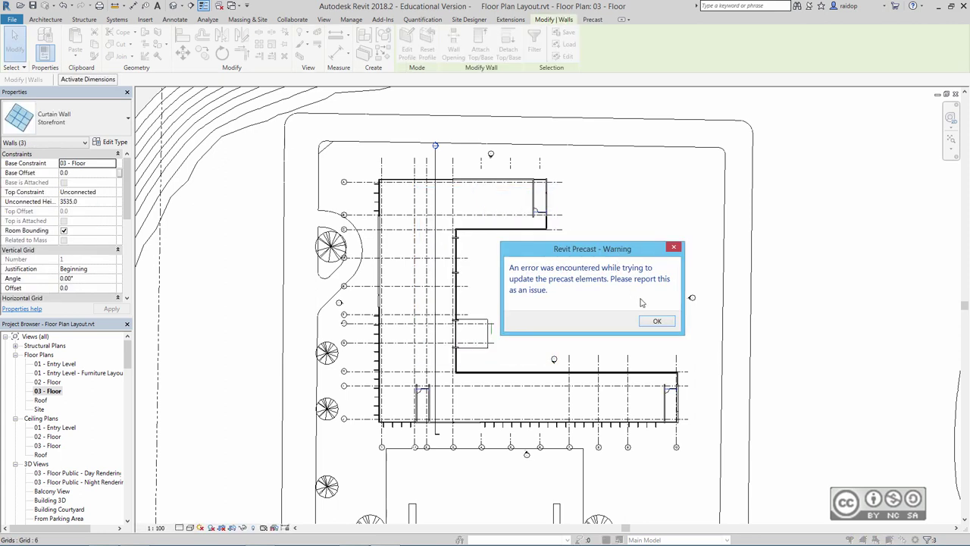
left_click(656, 322)
Return to the 02 - Floor plan.
scroll(538, 215, "up", 3)
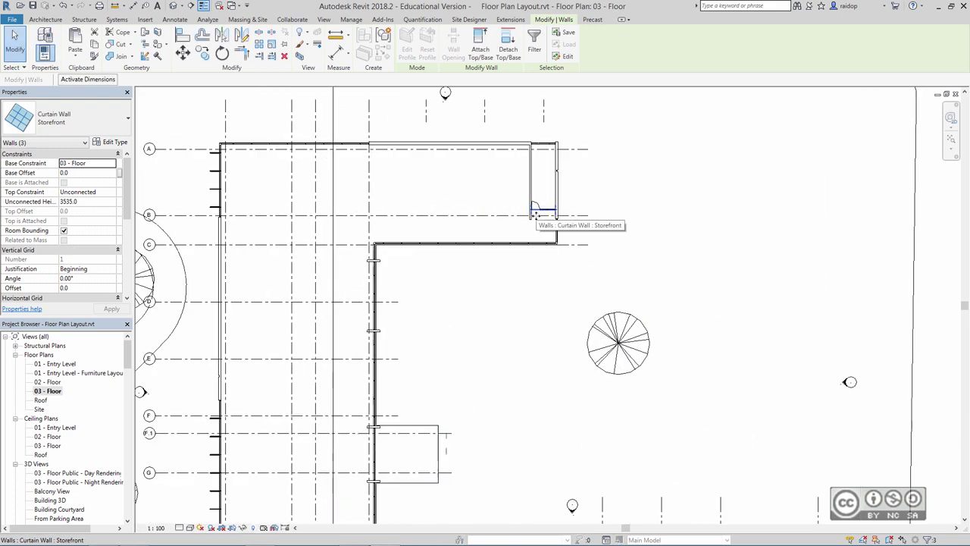
scroll(557, 225, "up", 3)
scroll(557, 224, "up", 2)
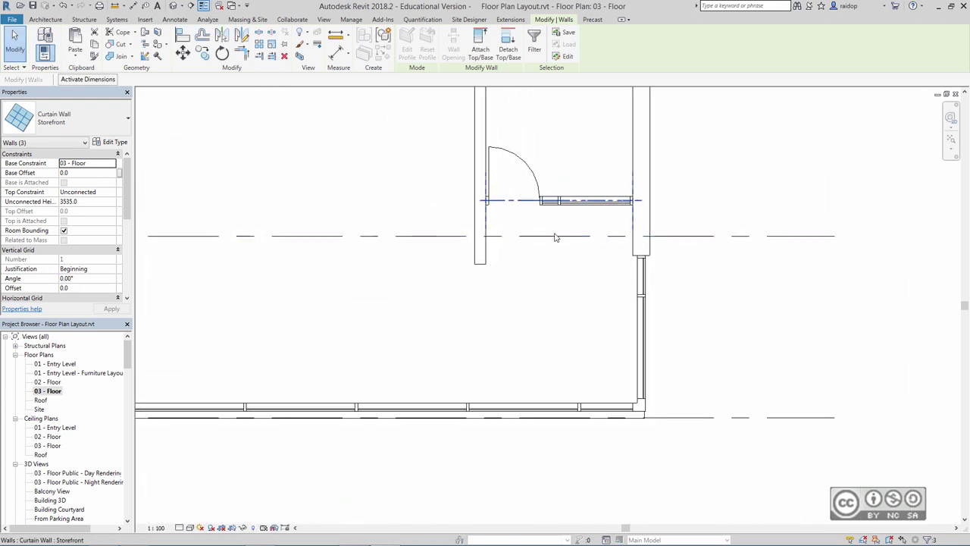
scroll(552, 221, "down", 2)
scroll(561, 235, "down", 2)
scroll(576, 265, "down", 2)
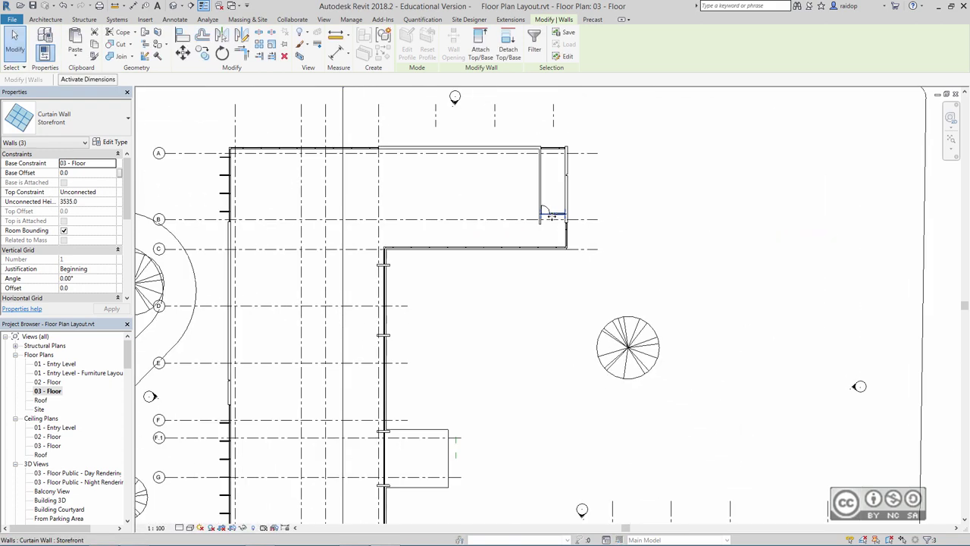
scroll(585, 280, "down", 2)
scroll(512, 232, "up", 2)
double_click(47, 382)
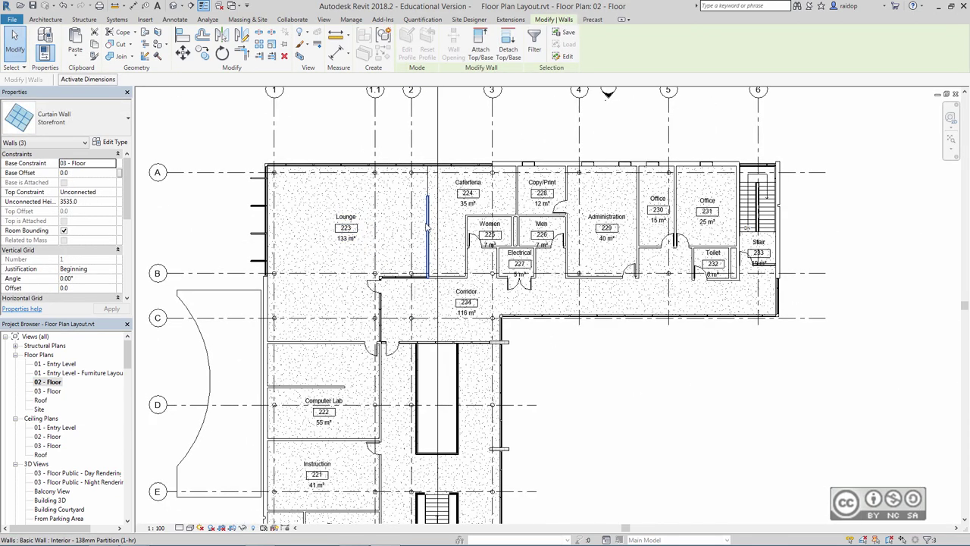
Select every visible Interior - 138mm Partition (1-hr) wall in the 02 - Floor plan.
left_click(428, 229)
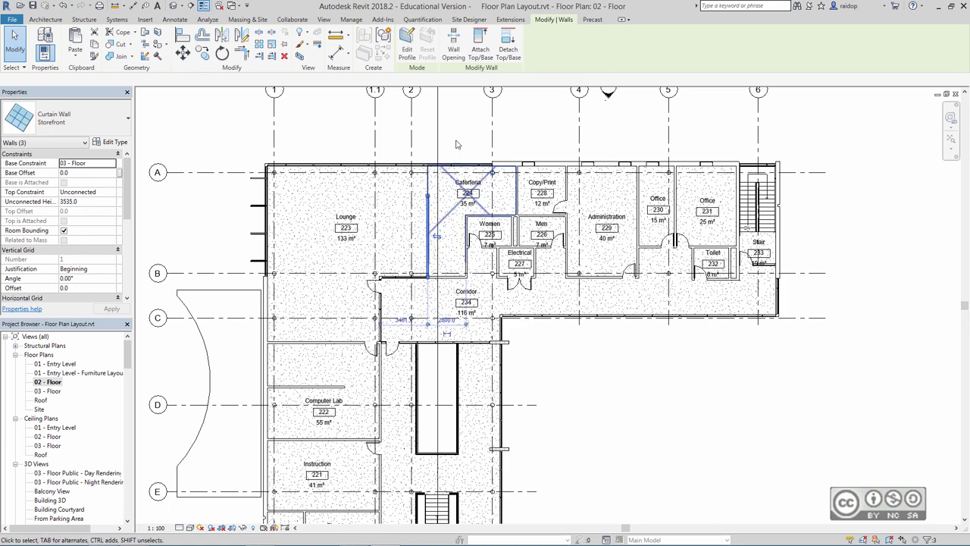
right_click(457, 99)
mouse_move(498, 231)
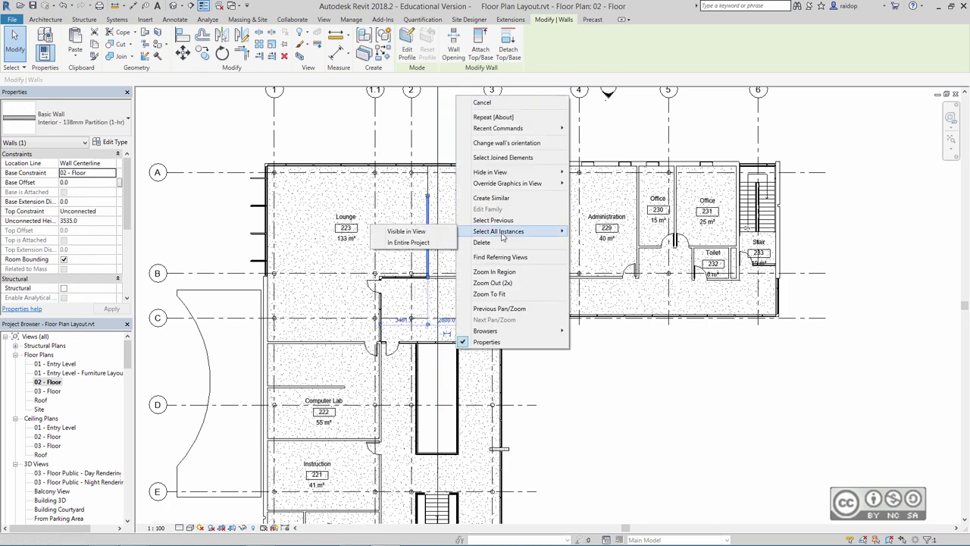
left_click(406, 232)
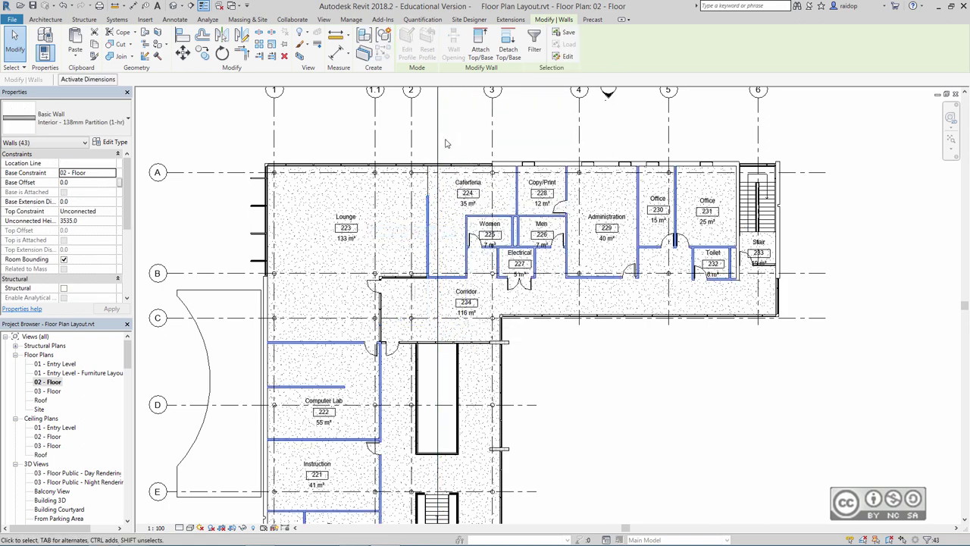
Paste the 43 partitions aligned to level 03 - Floor, then clear the selection.
double_click(50, 391)
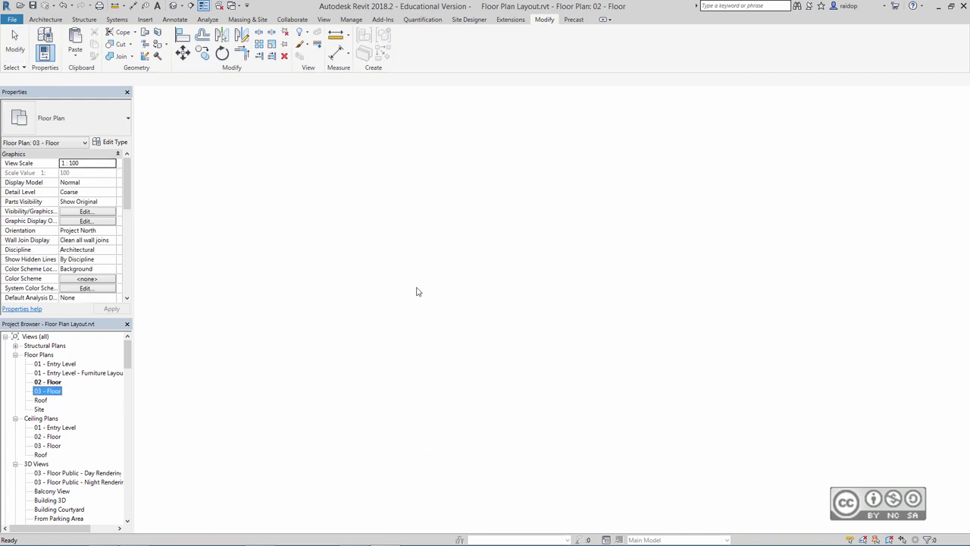
left_click(75, 58)
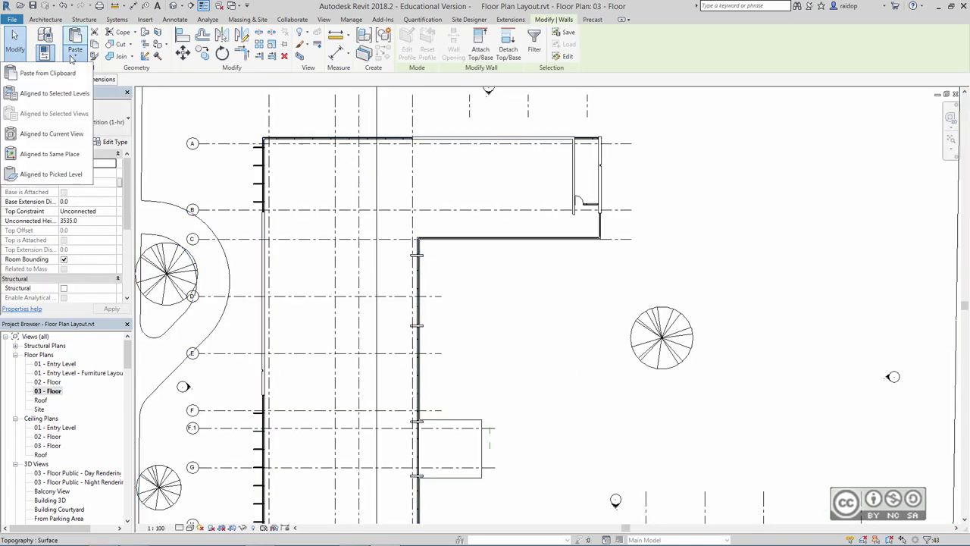
left_click(42, 97)
left_click(446, 222)
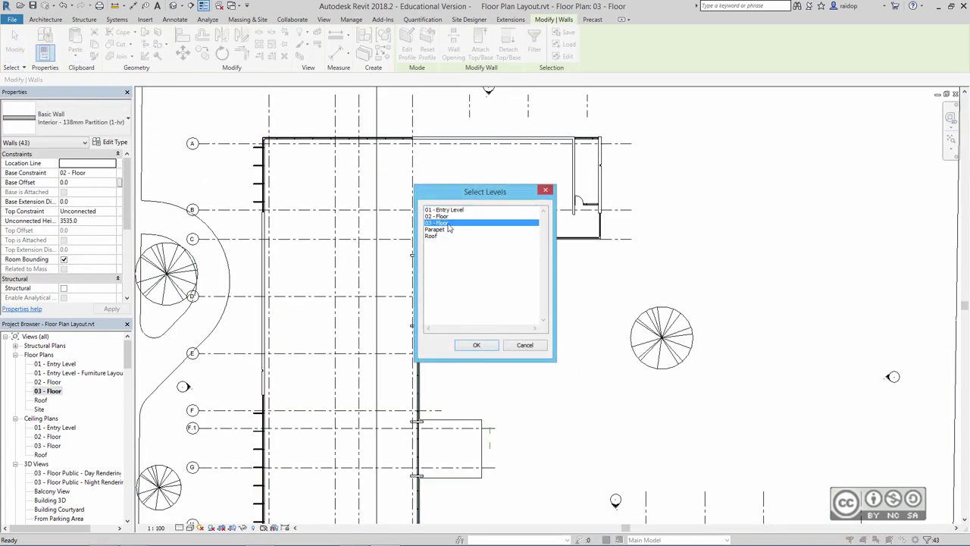
left_click(478, 346)
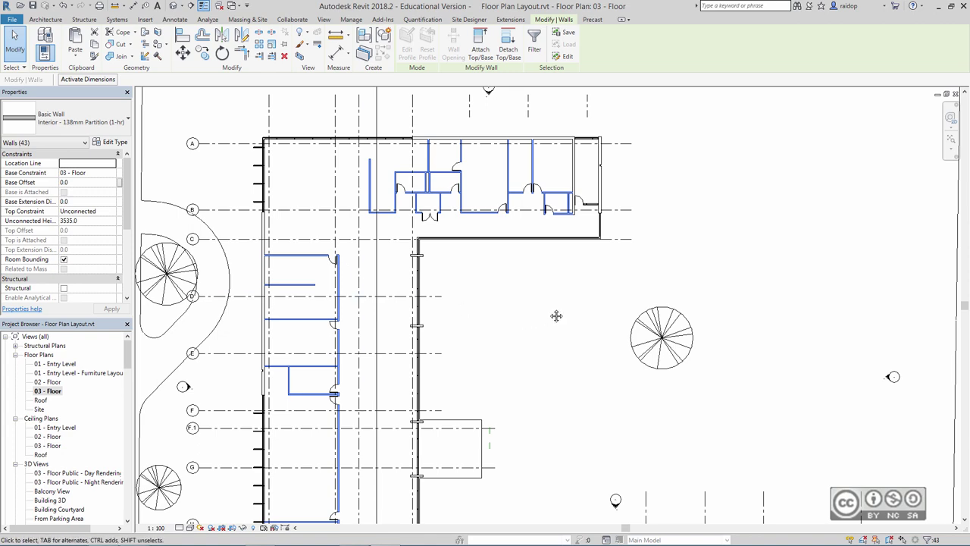
mouse_move(522, 319)
middle_mouse_down()
mouse_move(625, 272)
mouse_move(624, 311)
middle_mouse_up()
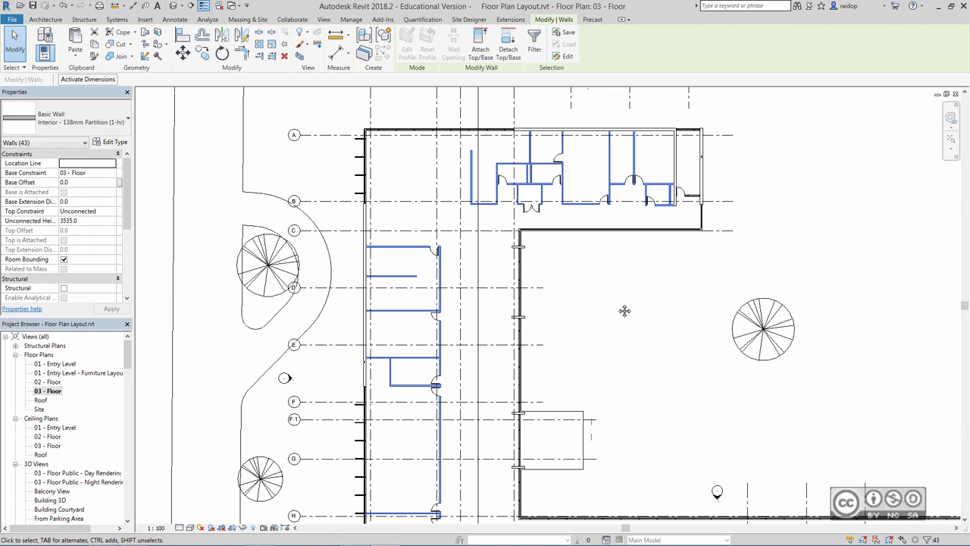
left_click(383, 219)
scroll(430, 214, "up", 3)
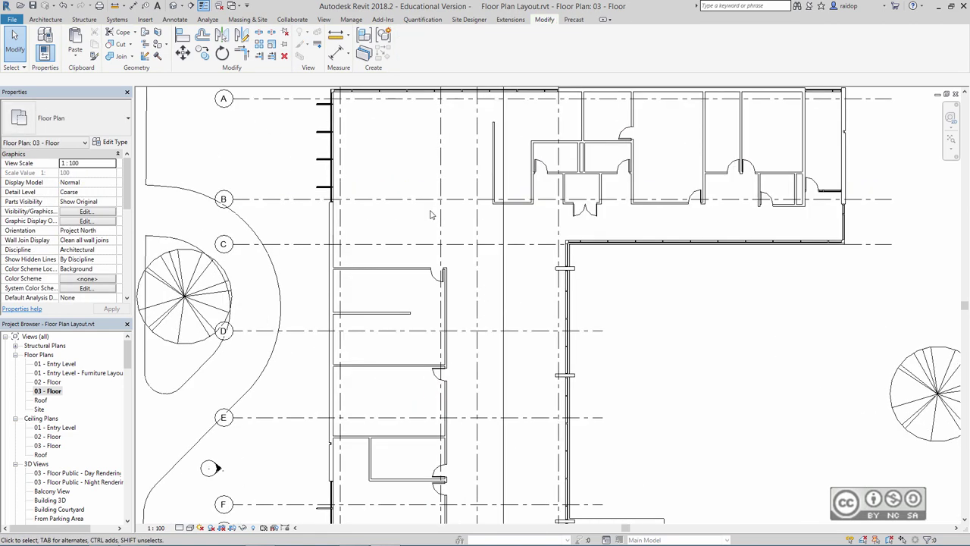
scroll(429, 214, "up", 2)
Extend the short horizontal partition left to grid 2 and stretch the vertical corridor wall upward.
scroll(454, 221, "up", 2)
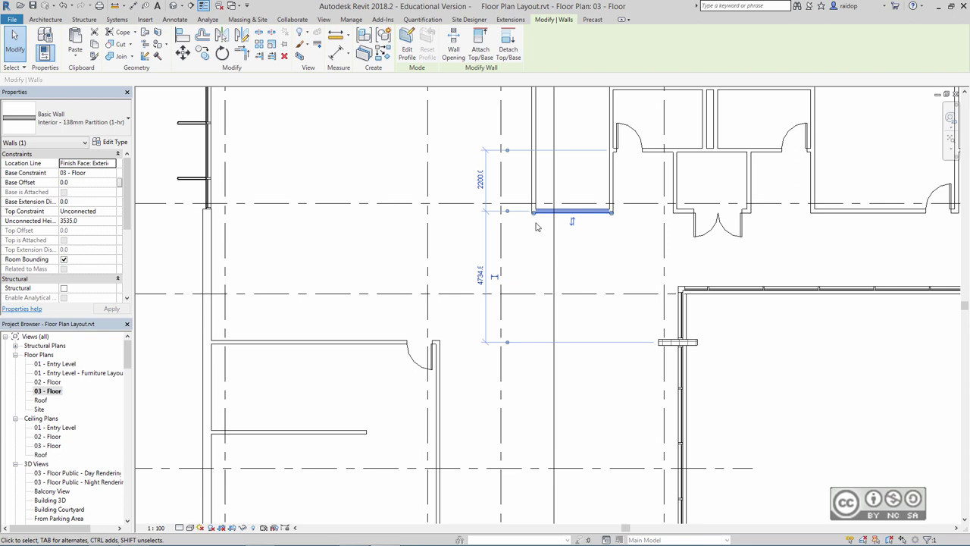
left_click_drag(536, 219, 537, 219)
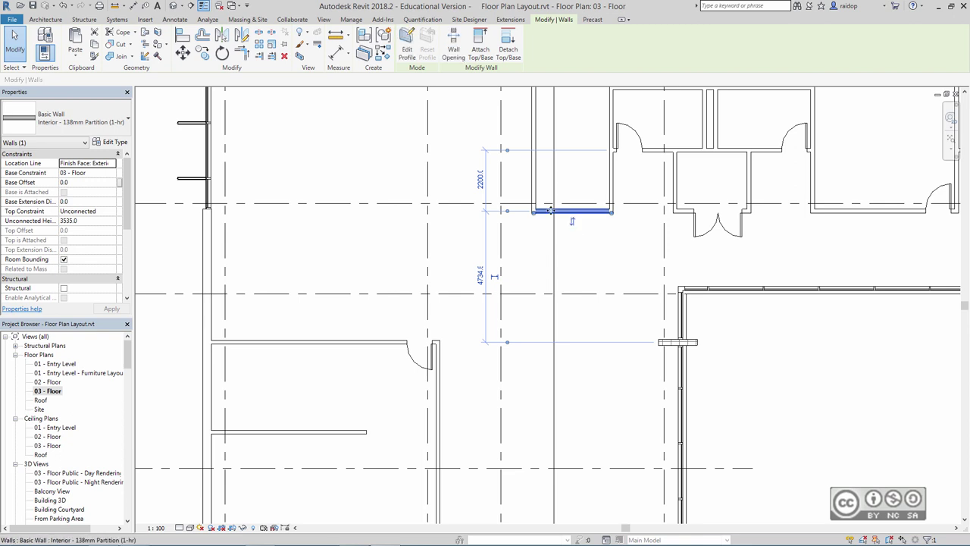
left_click_drag(534, 216, 487, 213)
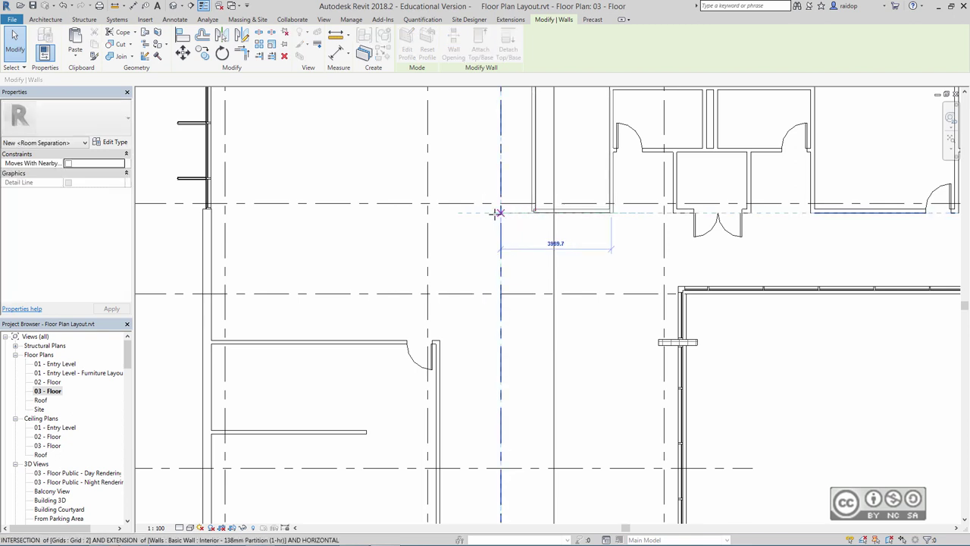
left_click(464, 240)
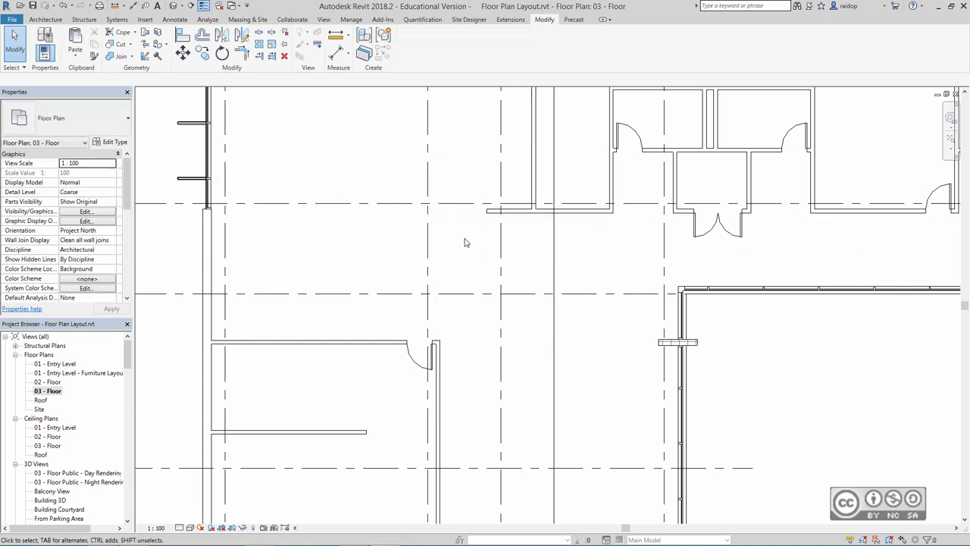
left_click(438, 347)
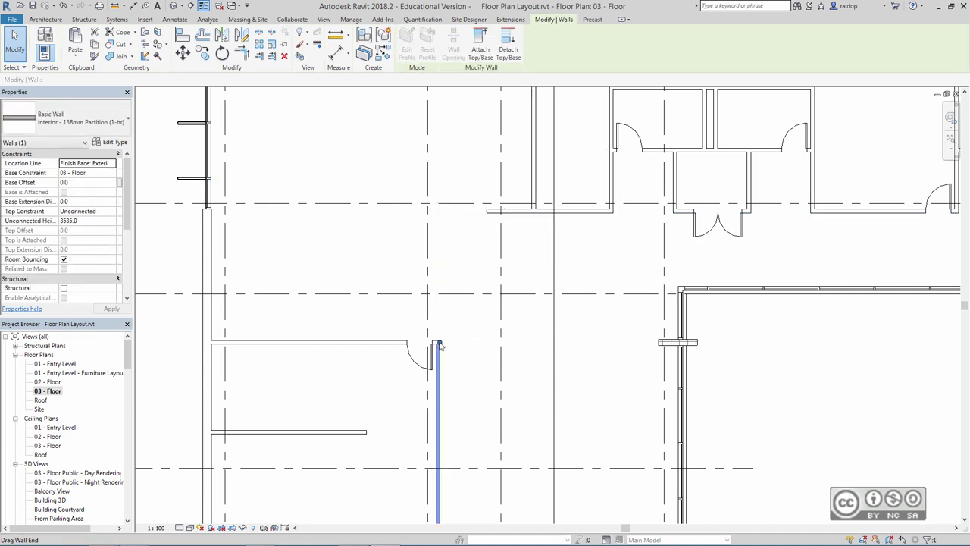
left_click_drag(439, 347, 438, 313)
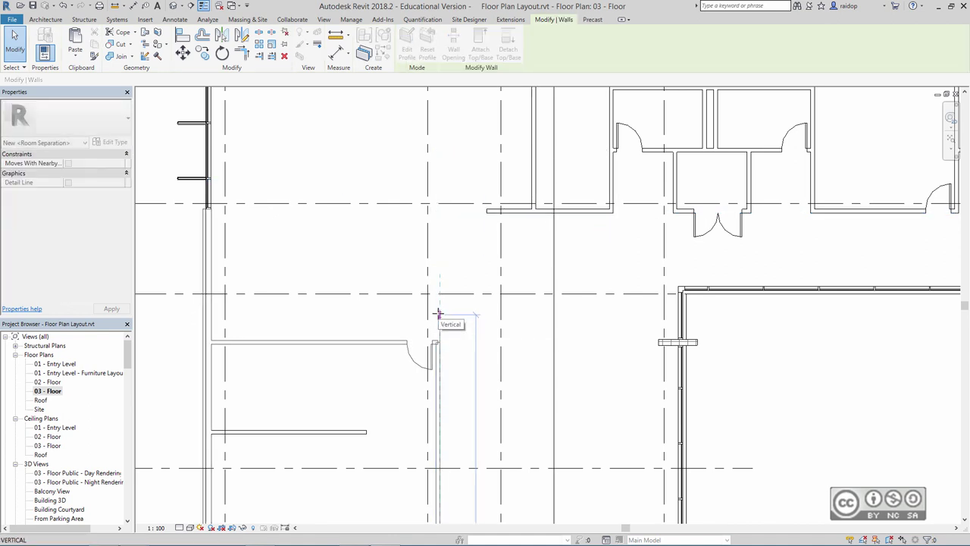
key("Escape")
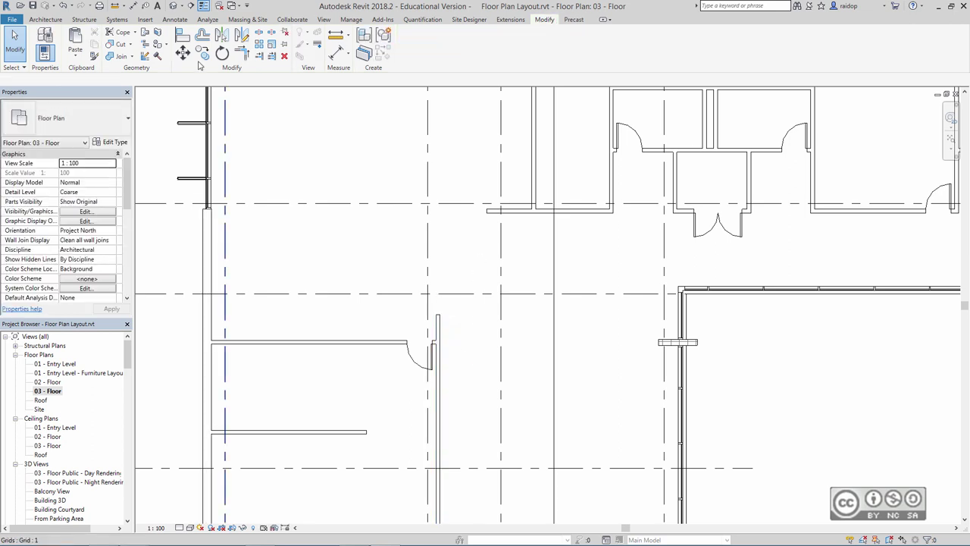
Join the vertical and horizontal corridor partitions with Trim/Extend to Corner.
left_click(241, 53)
left_click(440, 322)
left_click(487, 220)
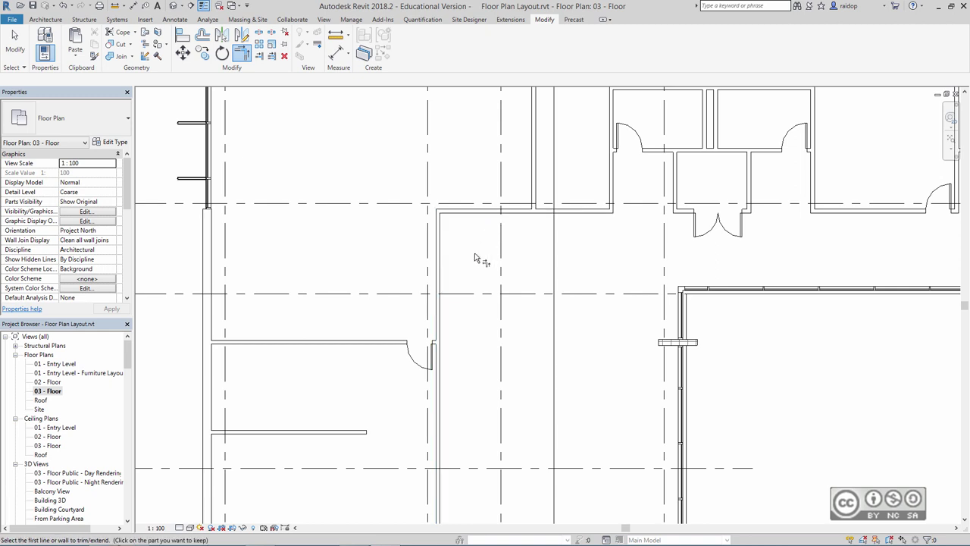
scroll(475, 262, "down", 2)
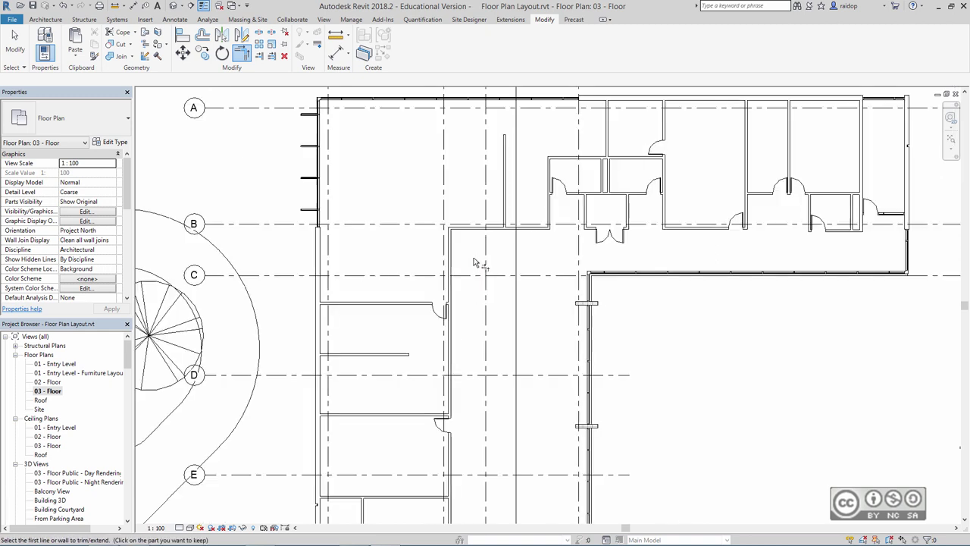
key("Escape")
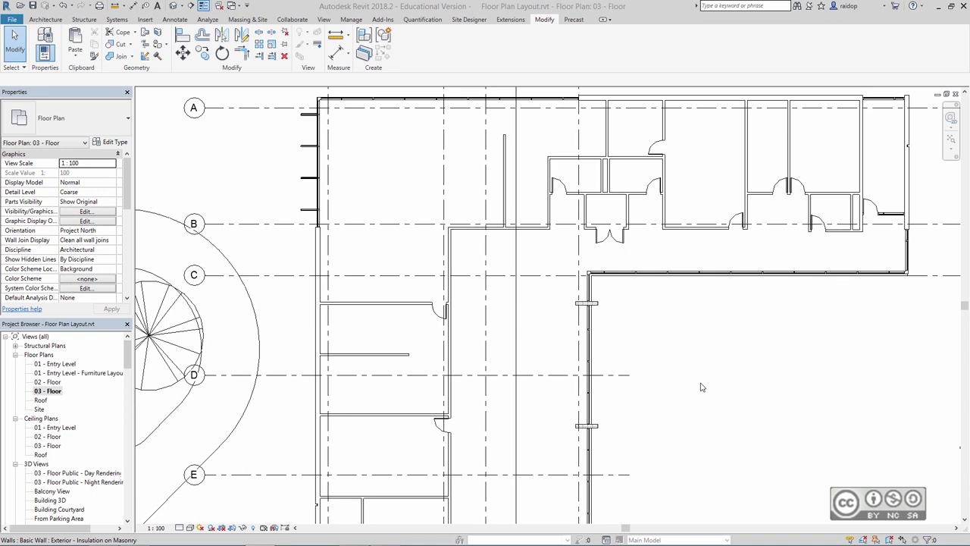
Select the Hollow Core Plank floor slab in the 02 - Floor plan.
double_click(48, 381)
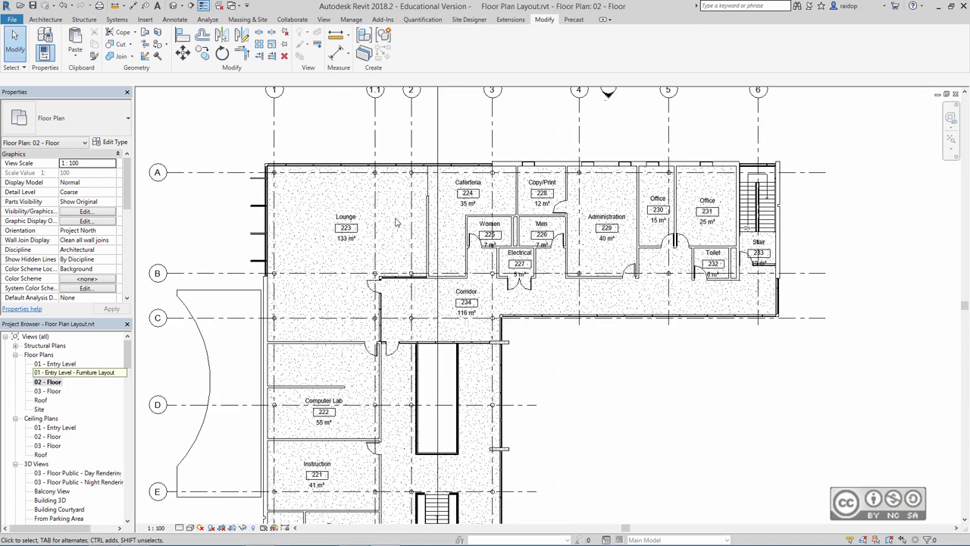
scroll(307, 192, "up", 2)
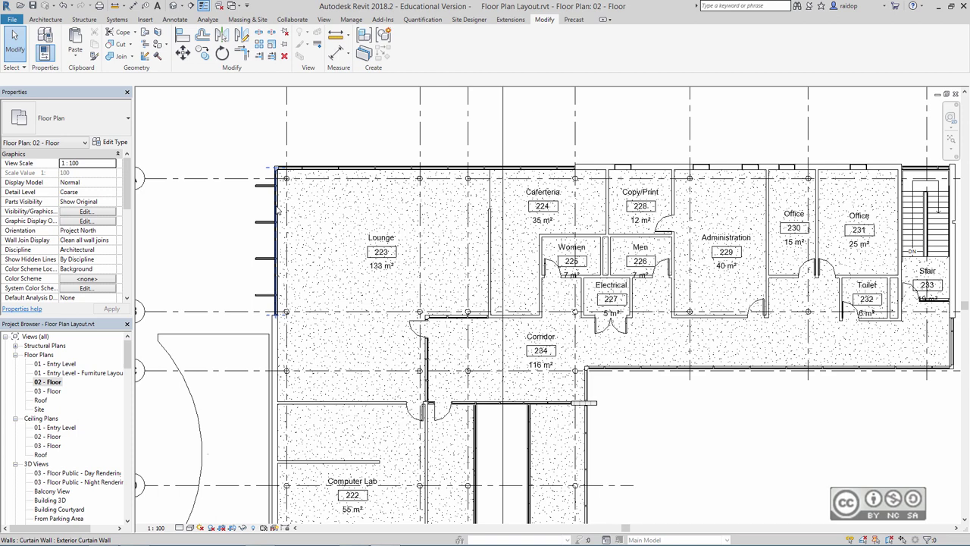
key("Tab")
key("Tab")
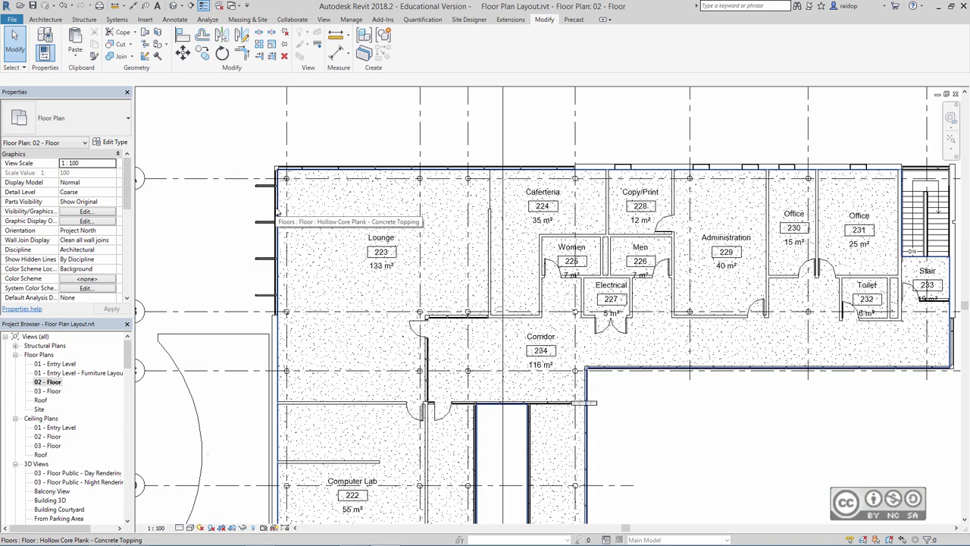
left_click(277, 212)
scroll(379, 250, "down", 2)
mouse_move(375, 253)
middle_mouse_down()
mouse_move(428, 234)
mouse_move(449, 185)
middle_mouse_up()
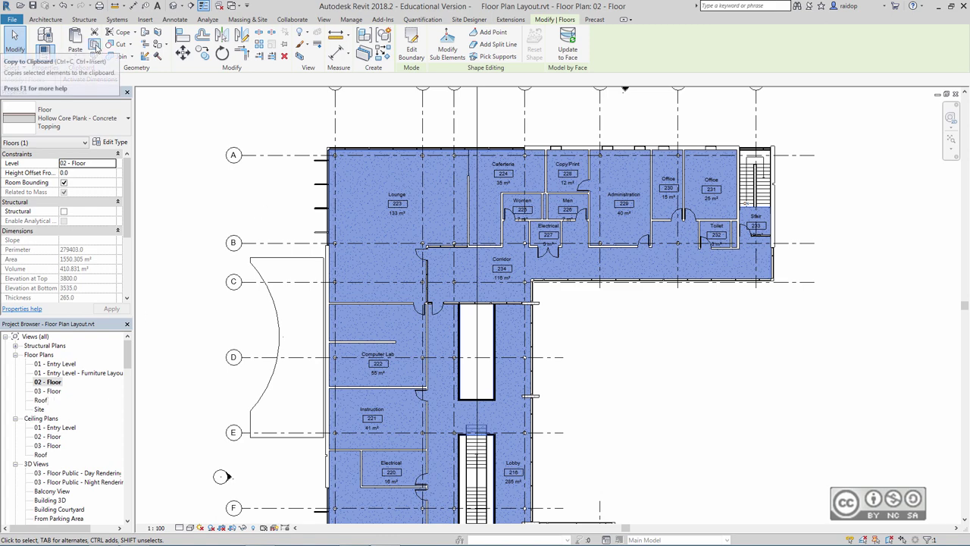
Paste the slab aligned to level 03 - Floor, then return to the 02 - Floor plan.
left_click(96, 48)
double_click(45, 391)
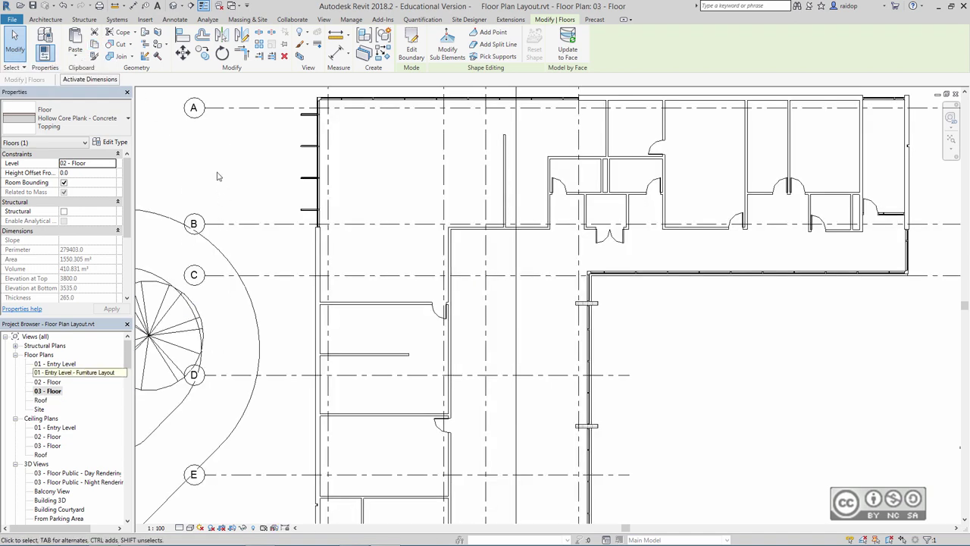
left_click(75, 56)
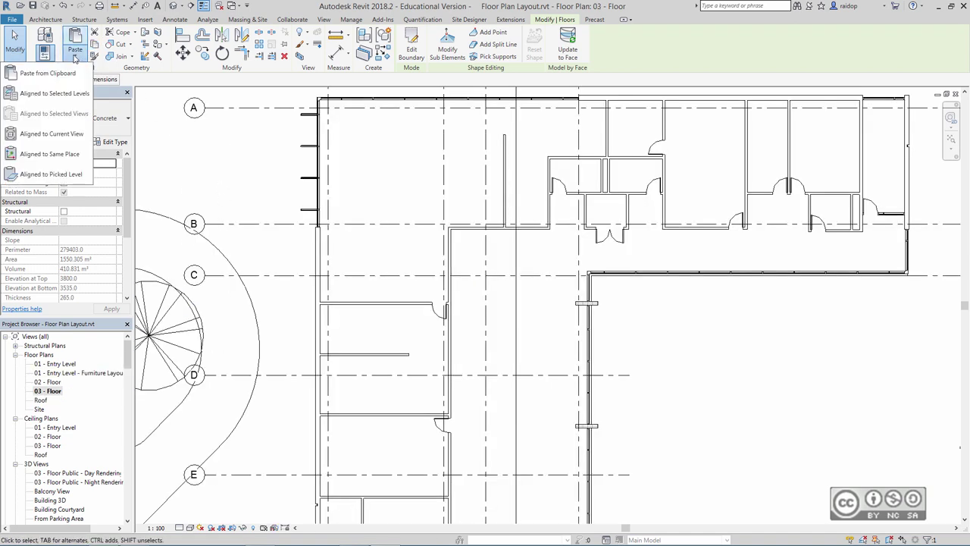
left_click(51, 93)
left_click(441, 223)
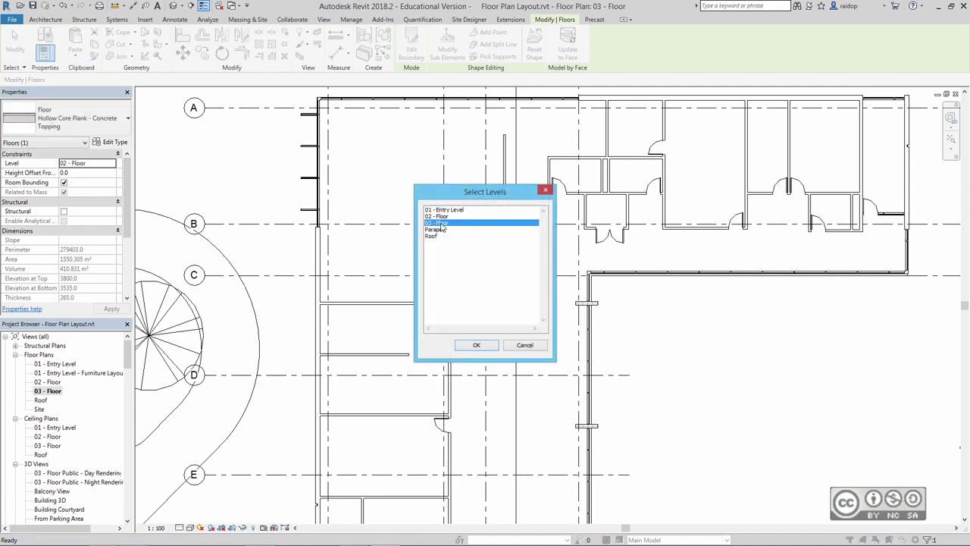
left_click(476, 345)
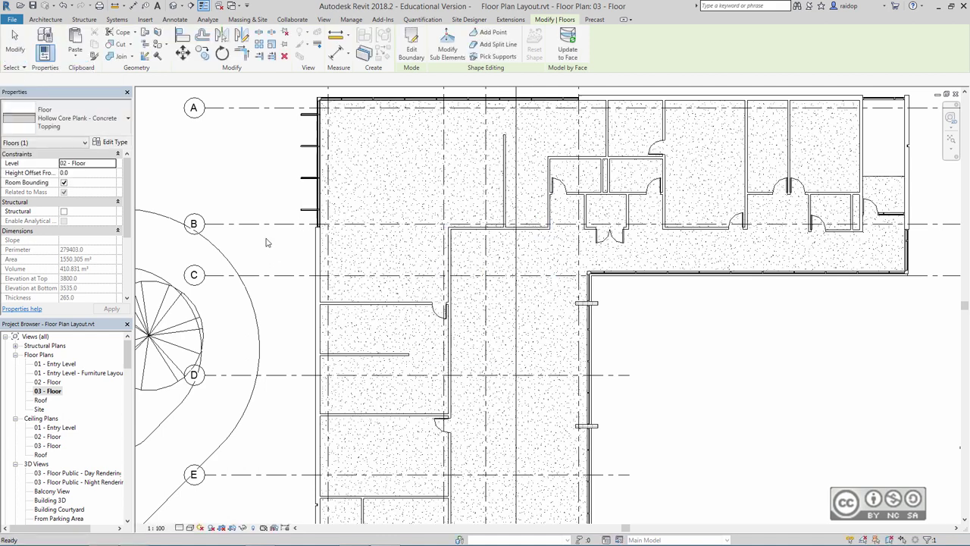
double_click(55, 382)
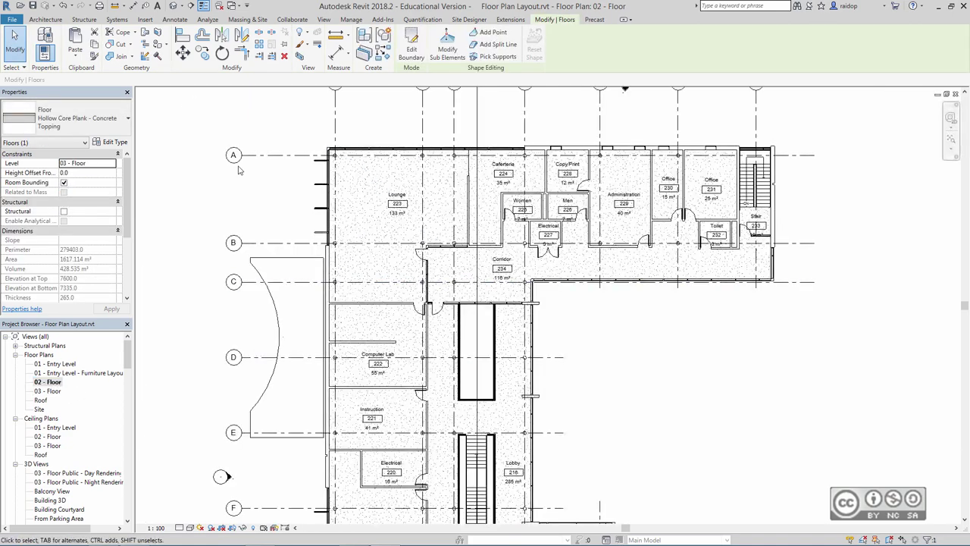
left_click(43, 20)
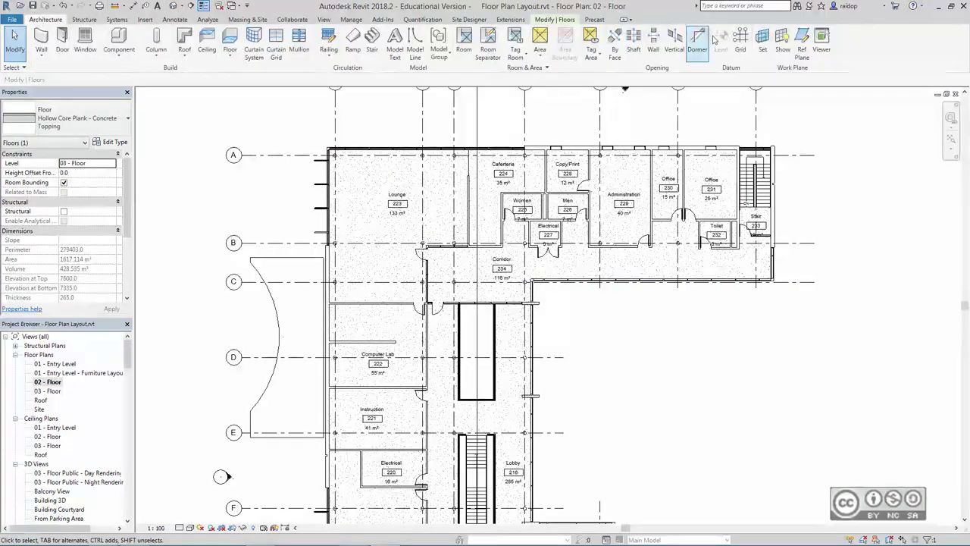
Tile the 02 and 03 floor plans side by side and select all five visible stairs.
left_click(324, 19)
left_click(829, 57)
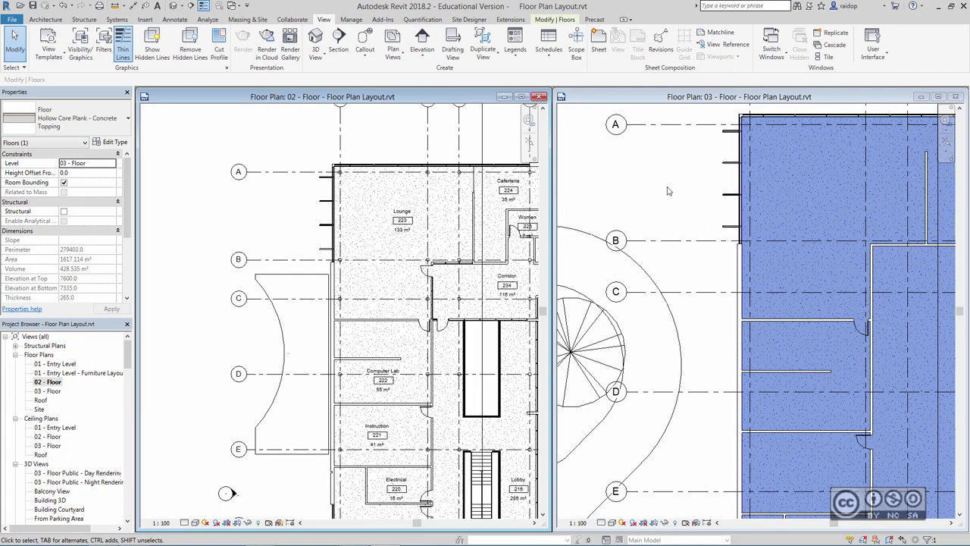
mouse_move(431, 363)
middle_mouse_down()
mouse_move(362, 327)
mouse_move(266, 241)
middle_mouse_up()
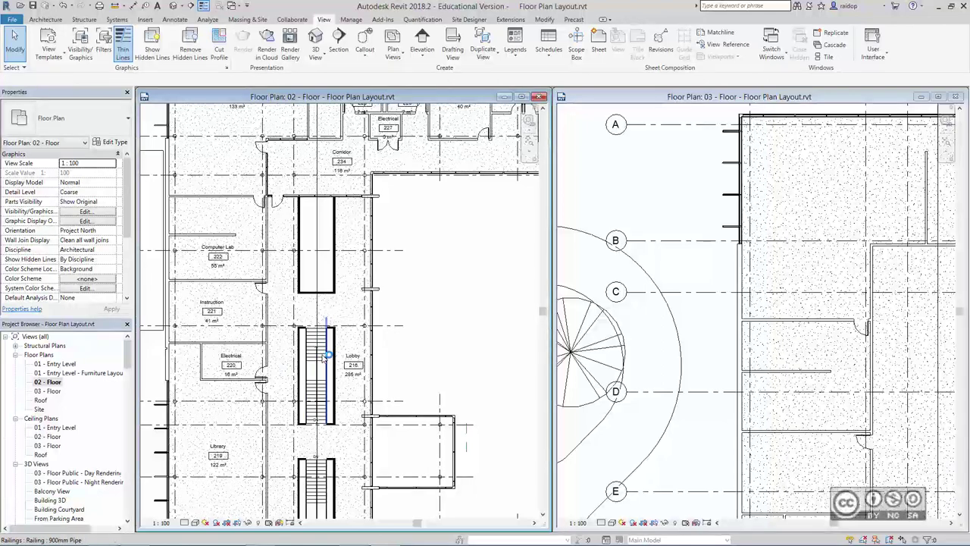
left_click(328, 358)
right_click(446, 270)
mouse_move(489, 372)
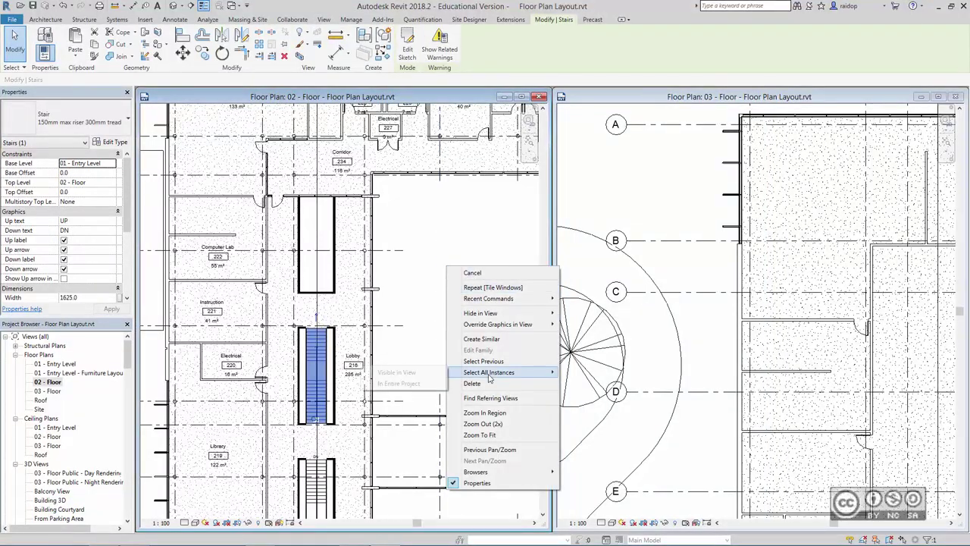
left_click(421, 376)
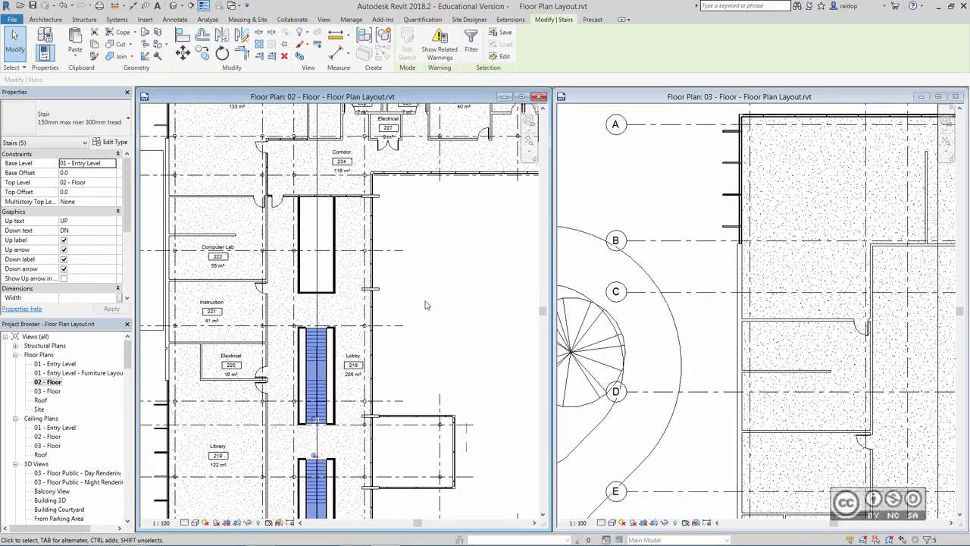
scroll(426, 307, "down", 2)
scroll(439, 315, "down", 2)
mouse_move(443, 316)
middle_mouse_down()
mouse_move(301, 275)
mouse_move(336, 273)
middle_mouse_up()
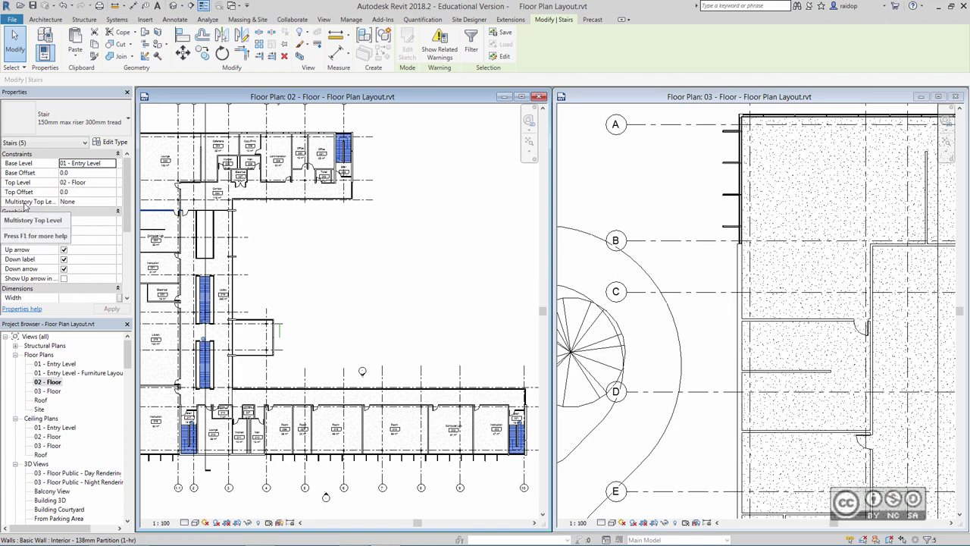
Set the stairs' Multistory Top Level to 03 - Floor, apply, and check the 03 plan.
left_click(112, 202)
left_click(113, 203)
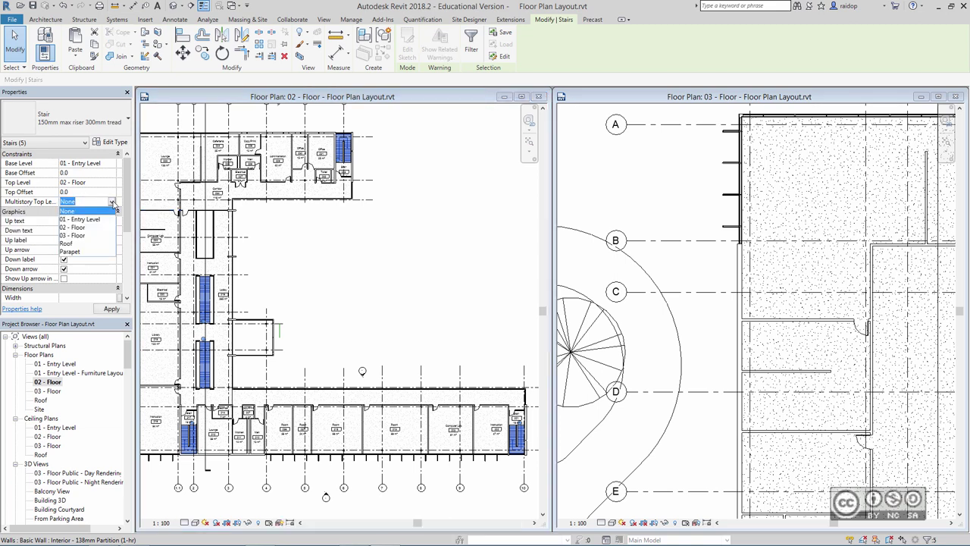
left_click(76, 237)
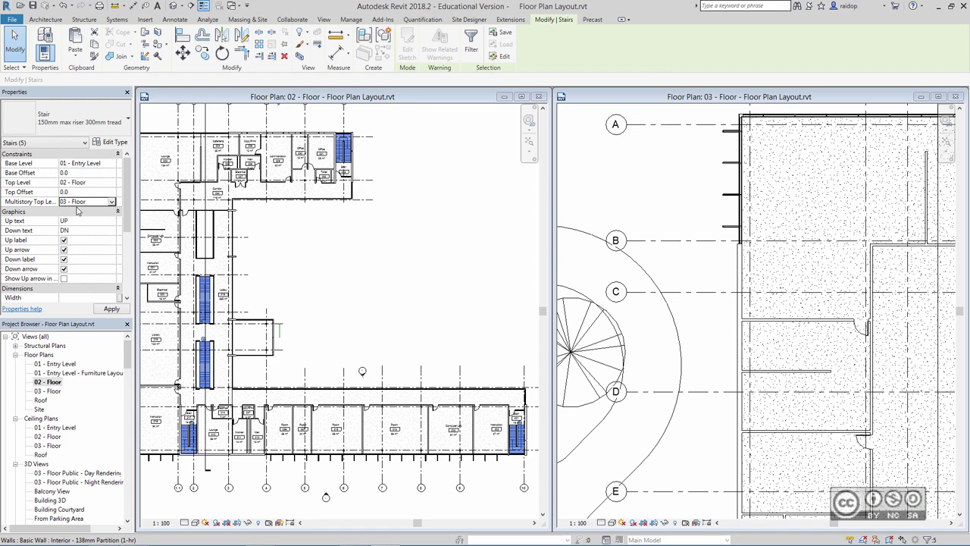
left_click(111, 308)
scroll(877, 313, "down", 2)
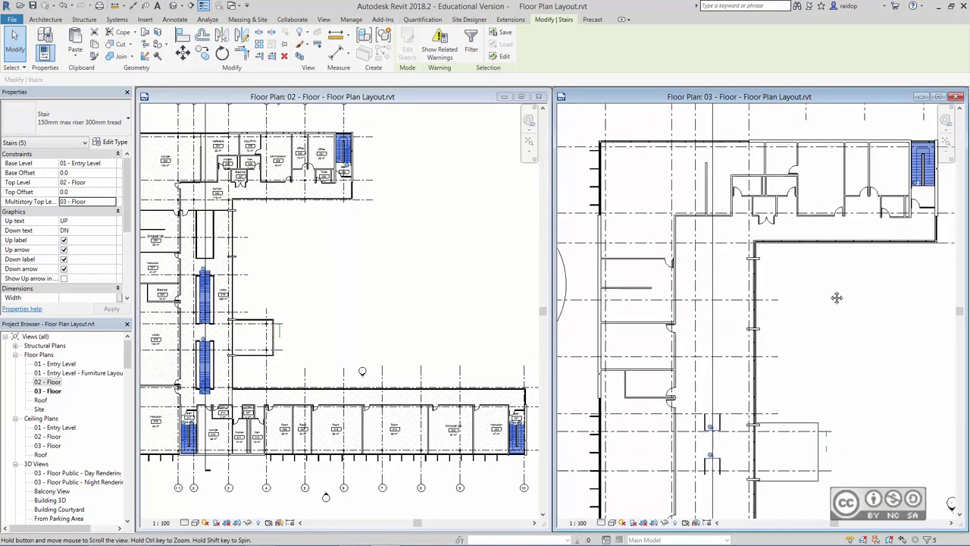
middle_click_drag(877, 313, 812, 294)
key("Escape")
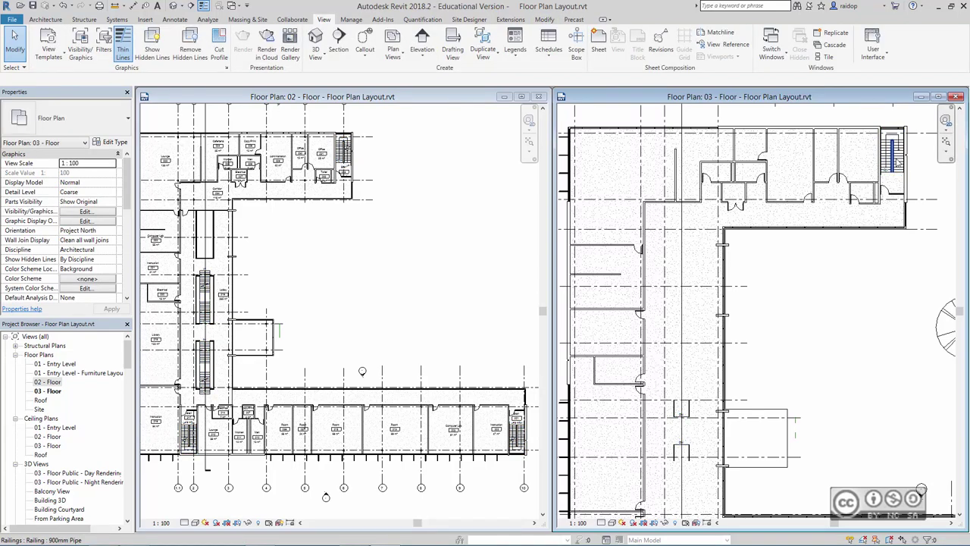
middle_click_drag(817, 373, 808, 228)
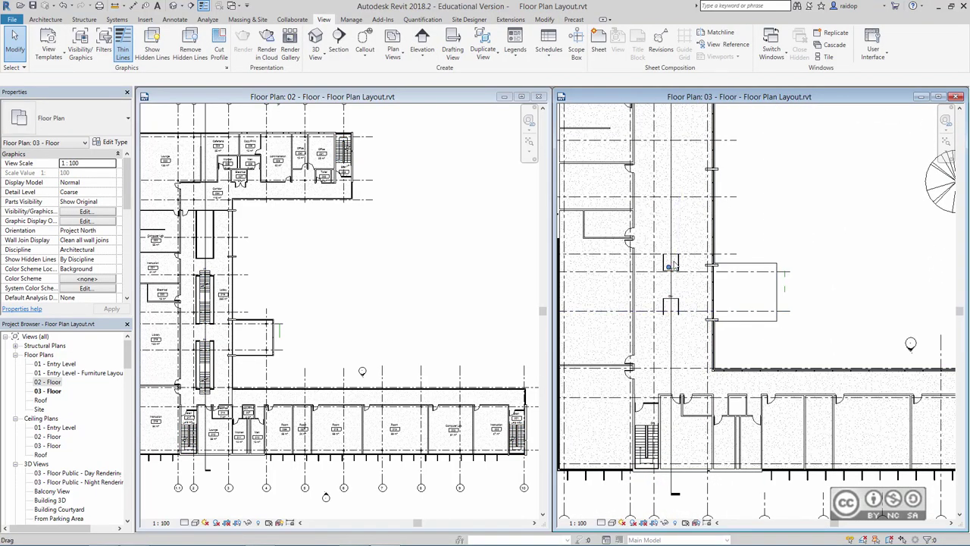
left_click(674, 294)
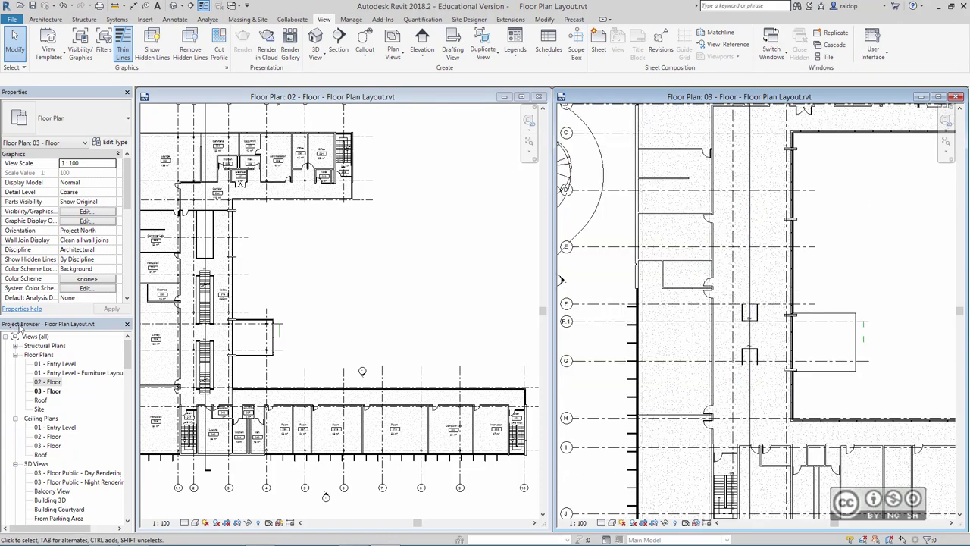
Open the Building Section view and crossing-window select the entire section right to left.
scroll(50, 421, "down", 3)
scroll(50, 421, "down", 4)
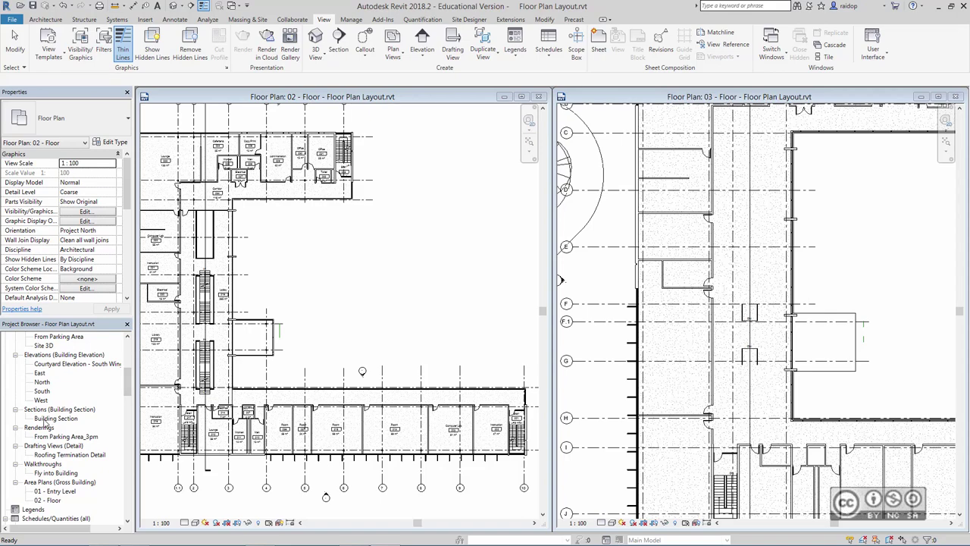
double_click(54, 419)
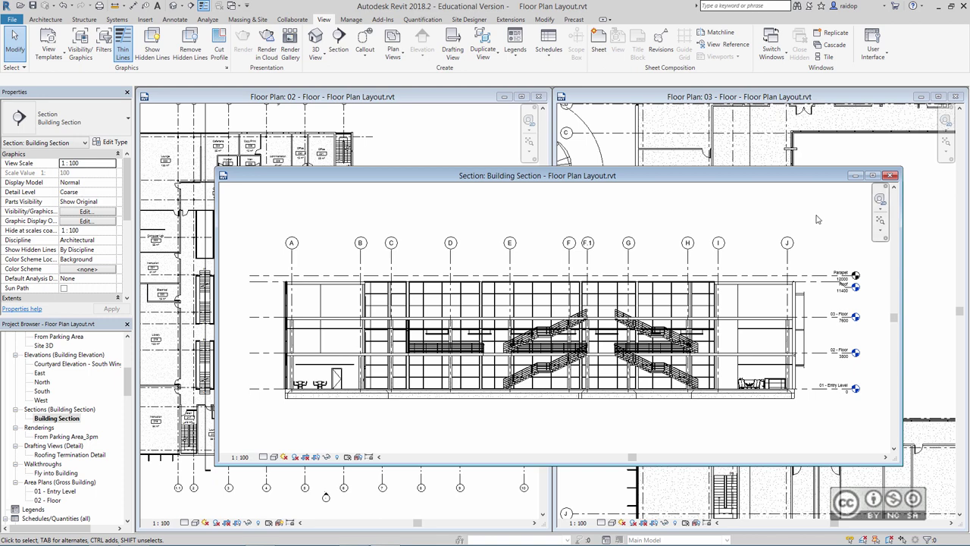
left_click_drag(816, 219, 268, 409)
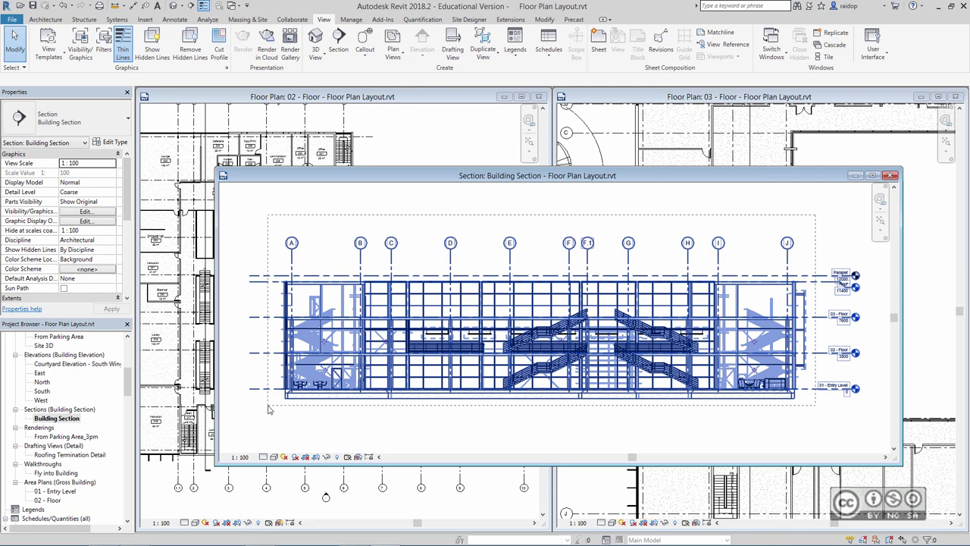
left_click_drag(268, 409, 282, 429)
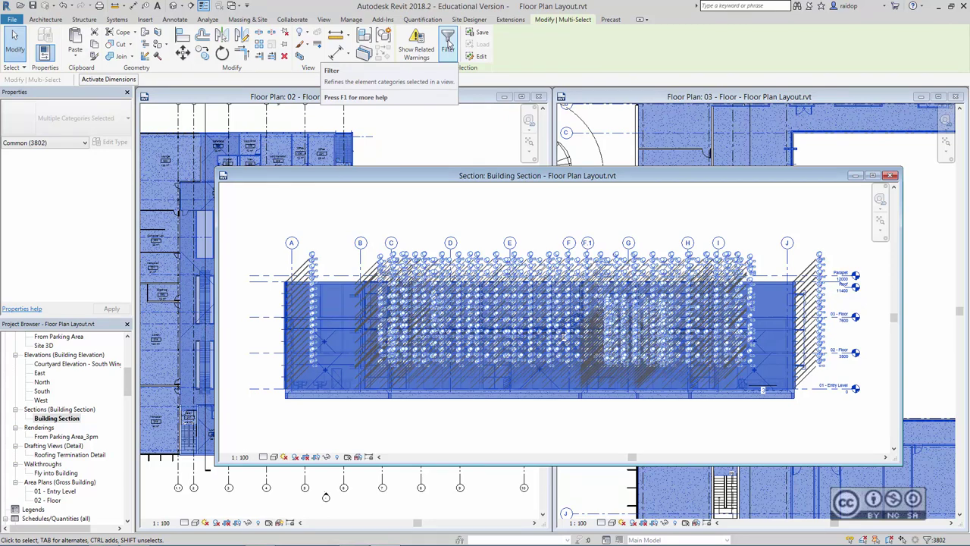
Filter the selection with Check None plus Shaft Openings, leaving only the two shaft openings.
left_click(447, 46)
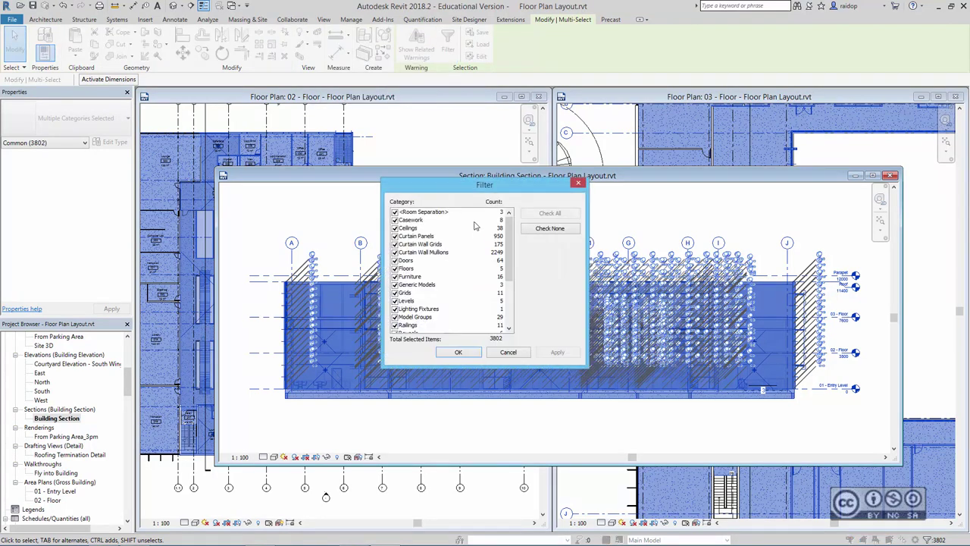
scroll(475, 225, "down", 1)
scroll(485, 250, "down", 1)
scroll(496, 280, "down", 1)
scroll(507, 310, "down", 1)
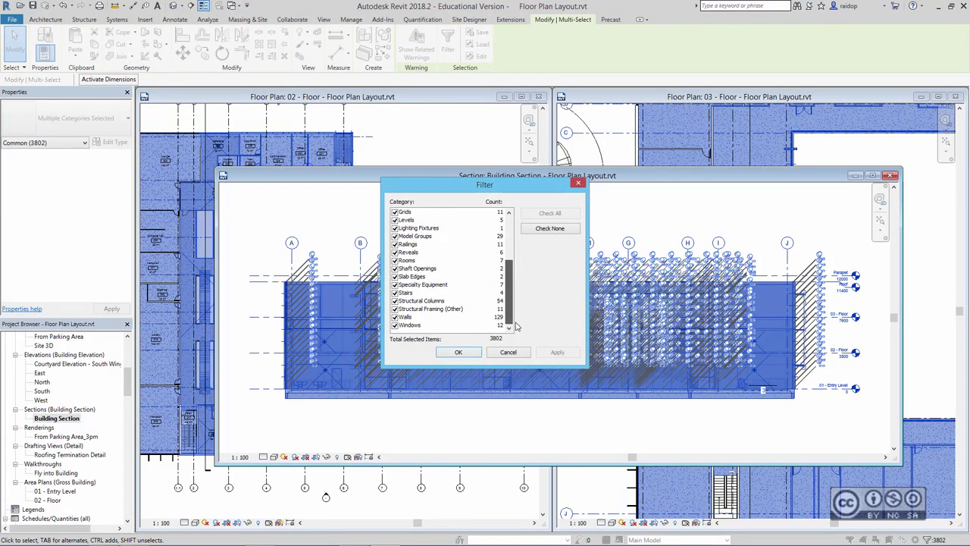
scroll(518, 303, "up", 3)
scroll(516, 265, "up", 1)
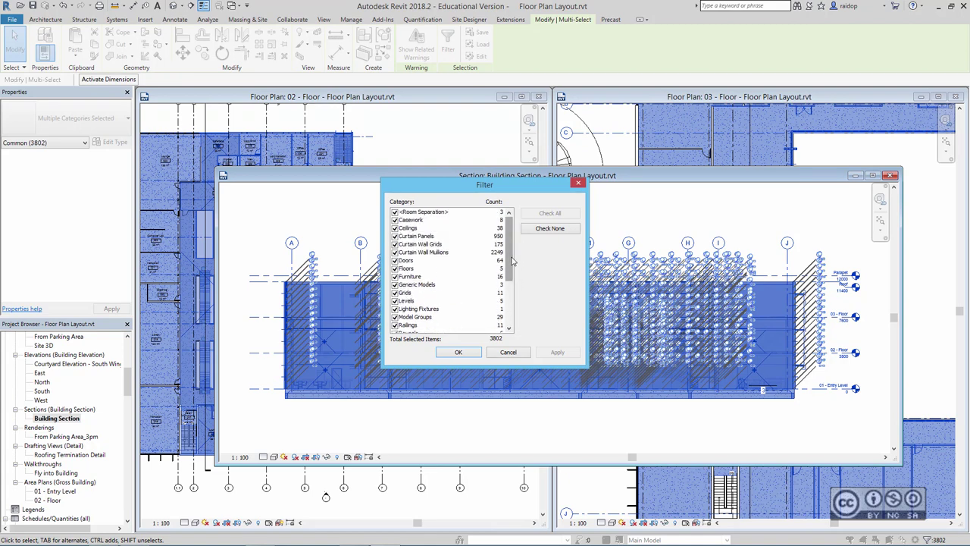
left_click(543, 231)
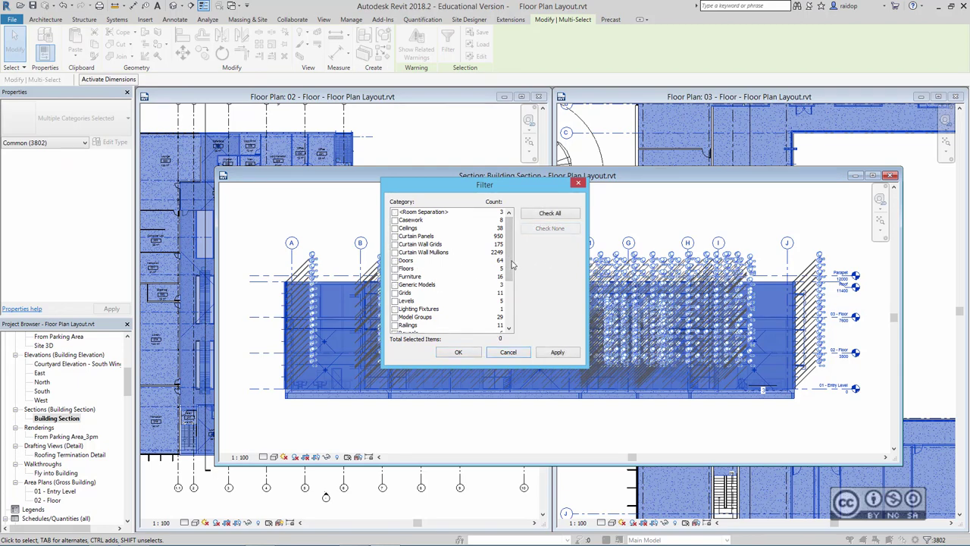
left_click_drag(512, 267, 512, 288)
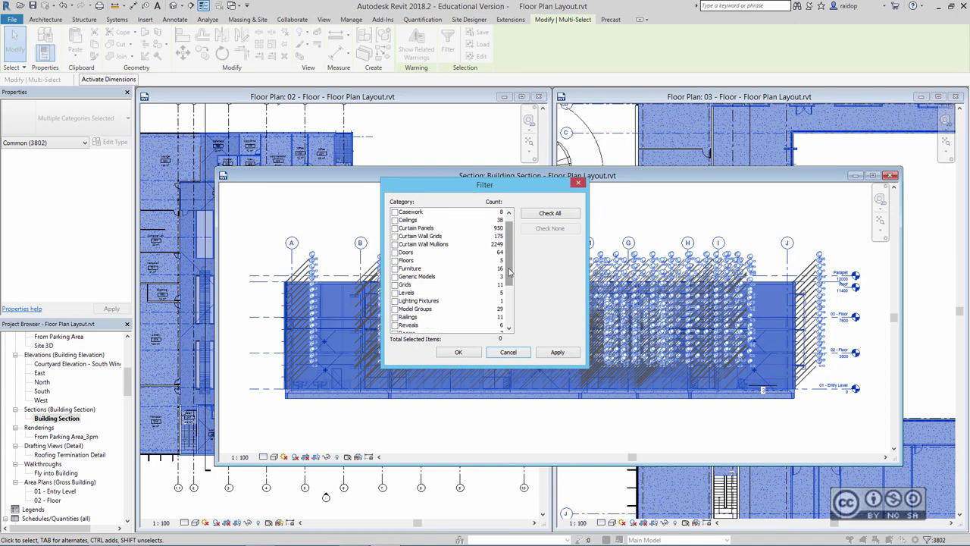
left_click_drag(512, 288, 512, 309)
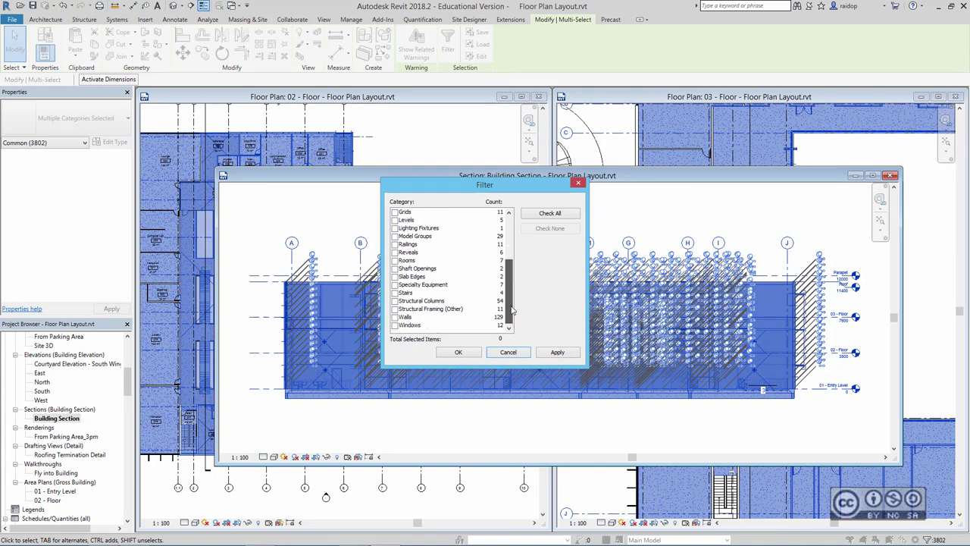
left_click(395, 270)
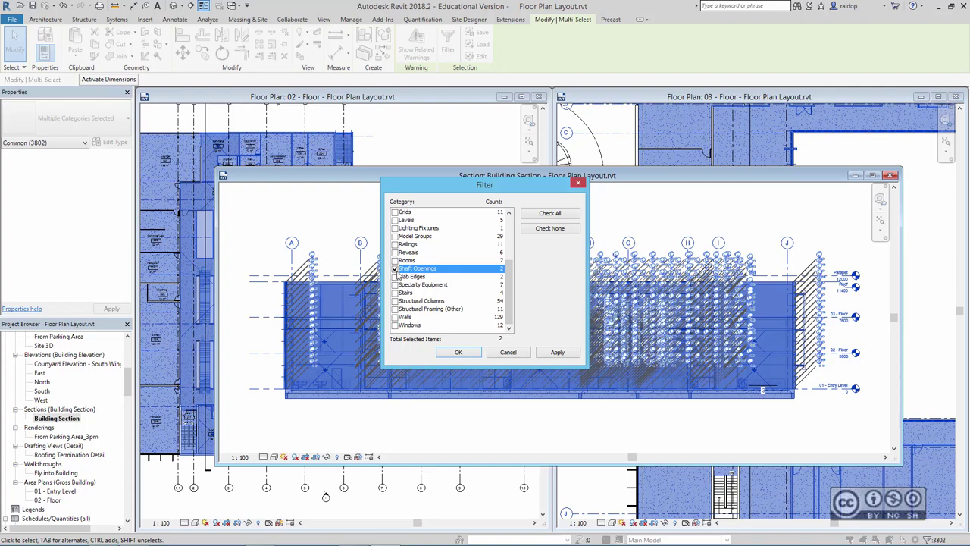
left_click(458, 352)
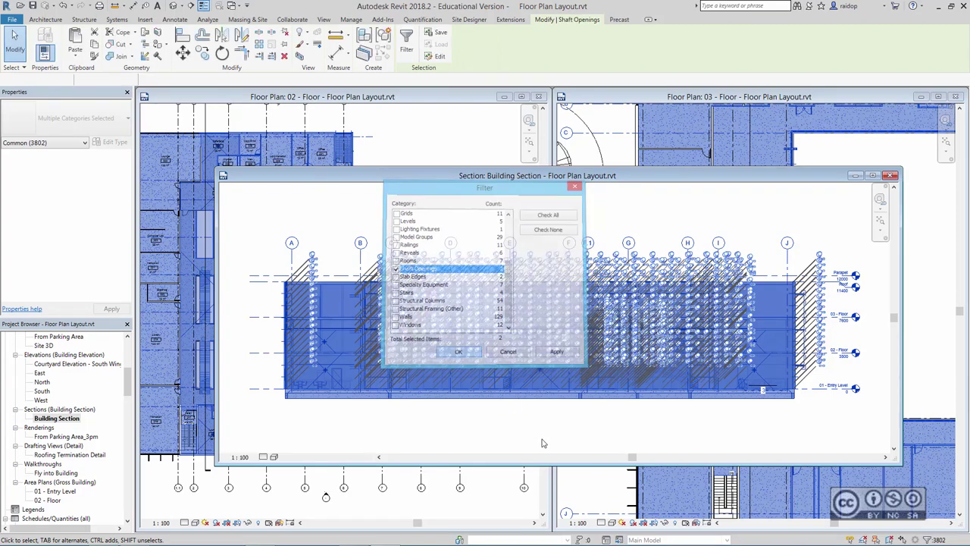
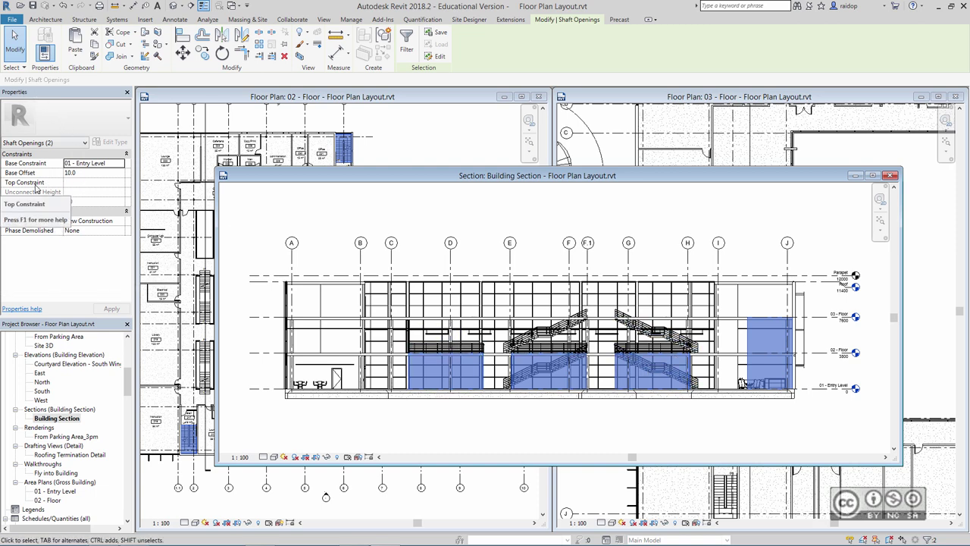
Set the shaft openings' Top Constraint to 'Up to level: Parapet', apply it, and deselect them.
left_click(90, 182)
left_click(121, 183)
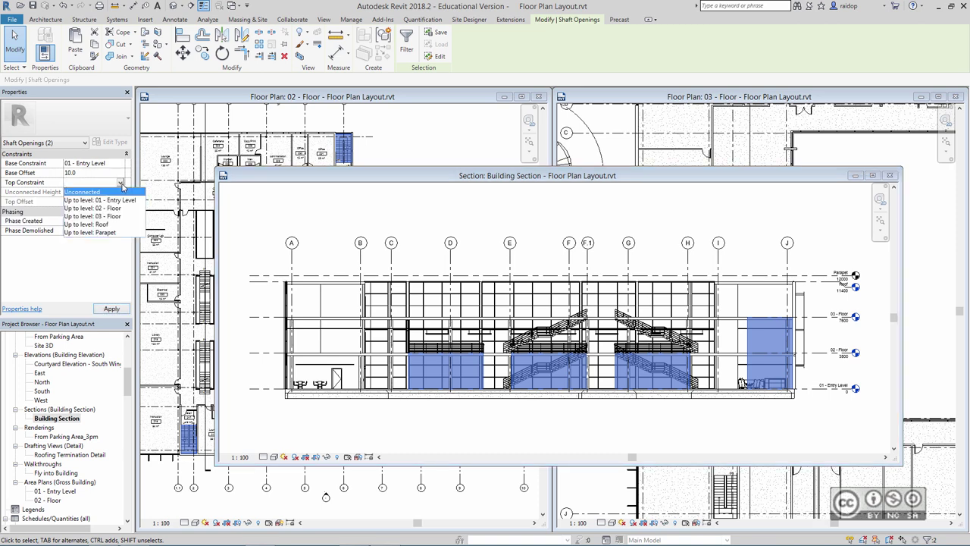
left_click(109, 233)
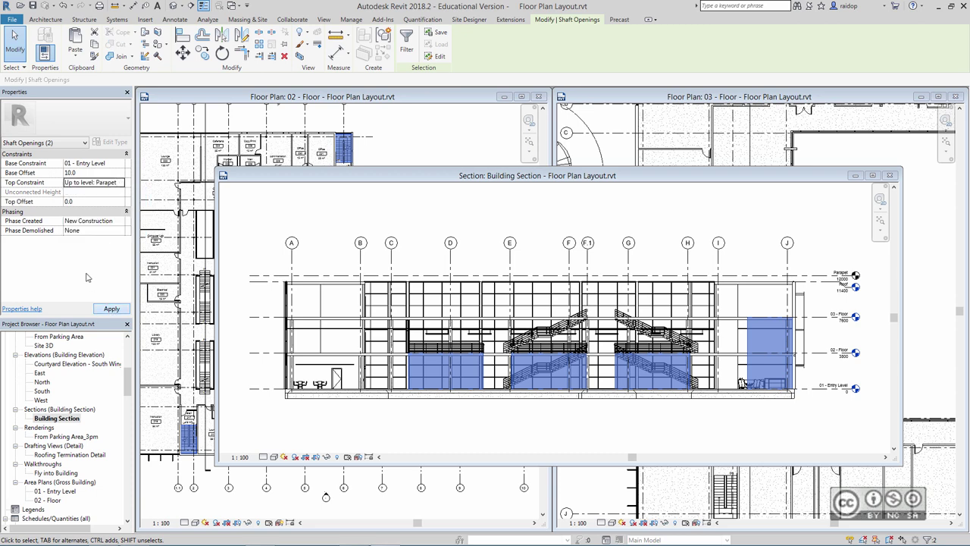
left_click(112, 308)
left_click(399, 217)
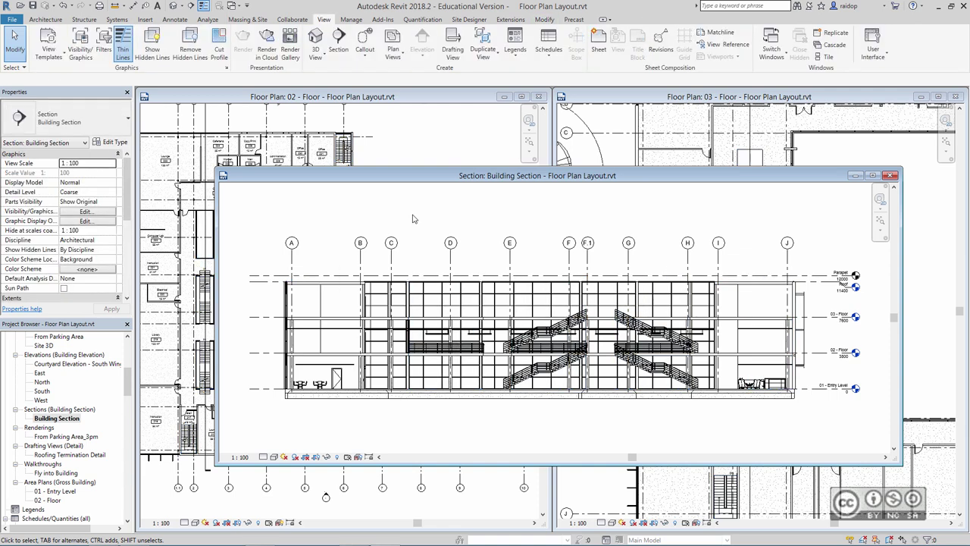
Show only the 01 - Entry Level floor plan, closing all hidden view windows.
scroll(68, 372, "up", 5)
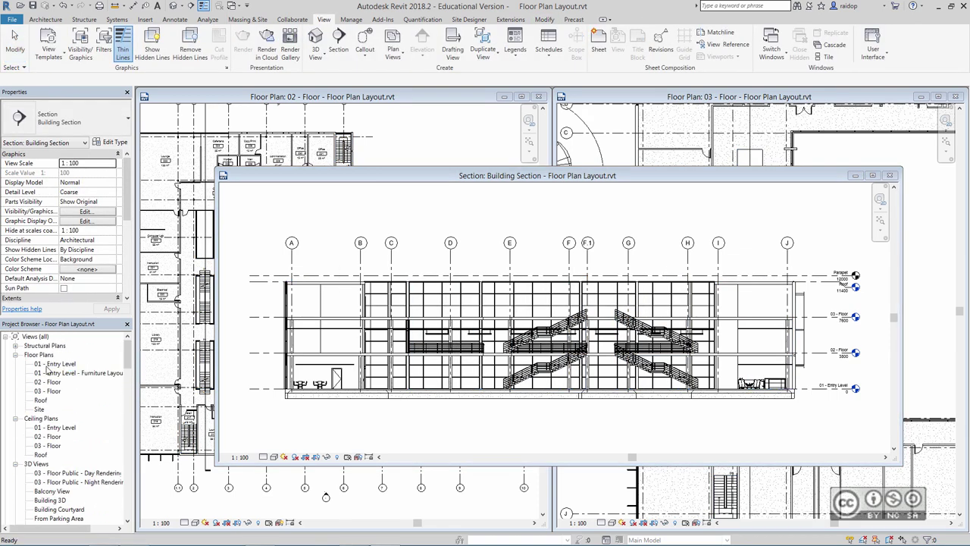
left_click(59, 365)
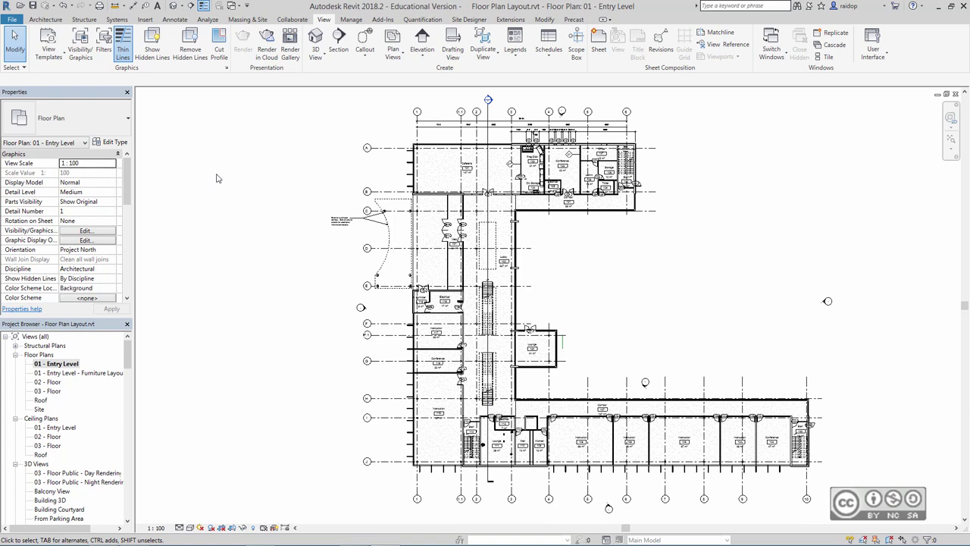
left_click(220, 9)
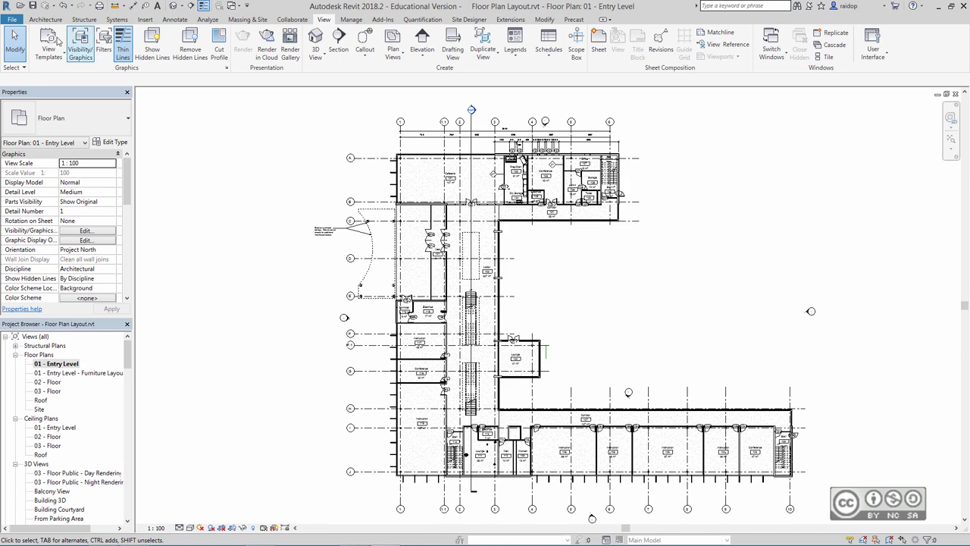
left_click(46, 19)
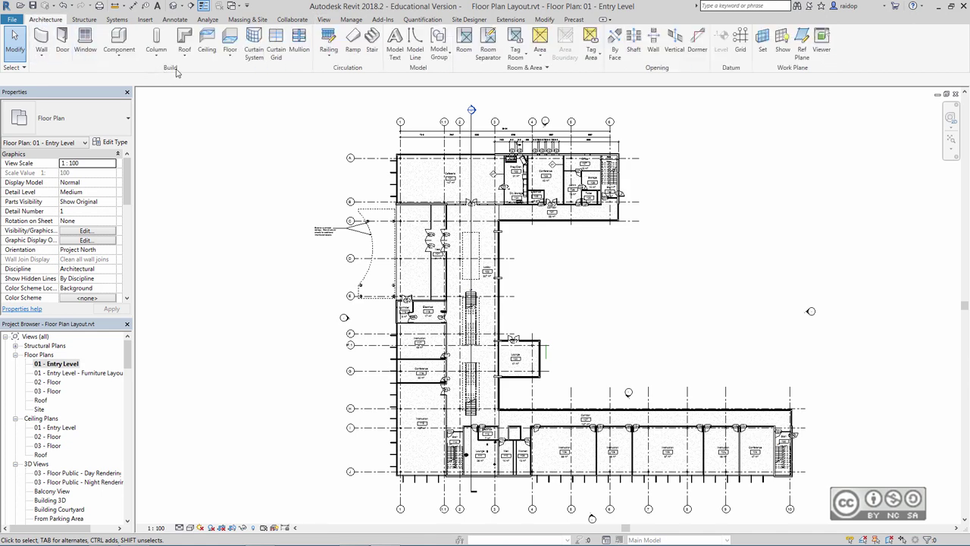
Start a Standard Timber-Wood Finish floor with boundary picked from walls.
left_click(230, 40)
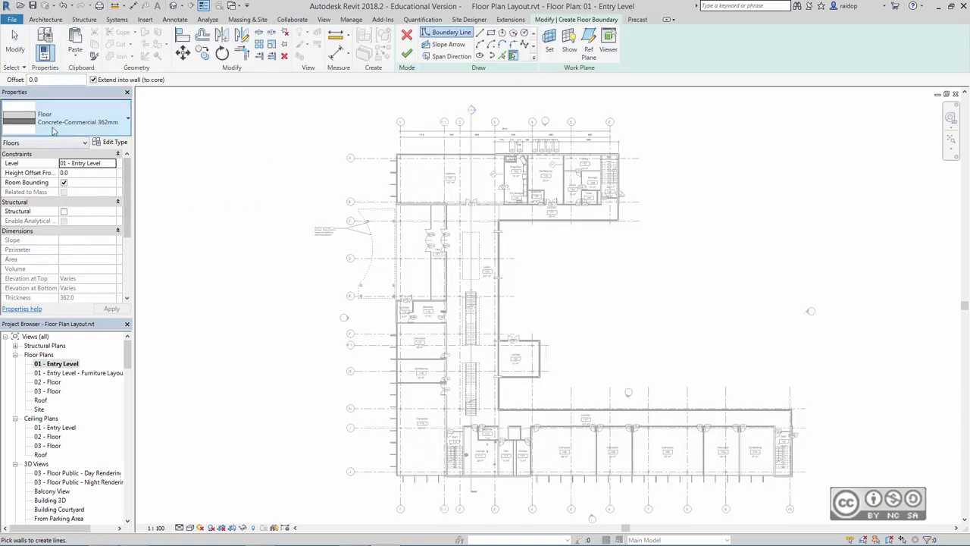
left_click(99, 122)
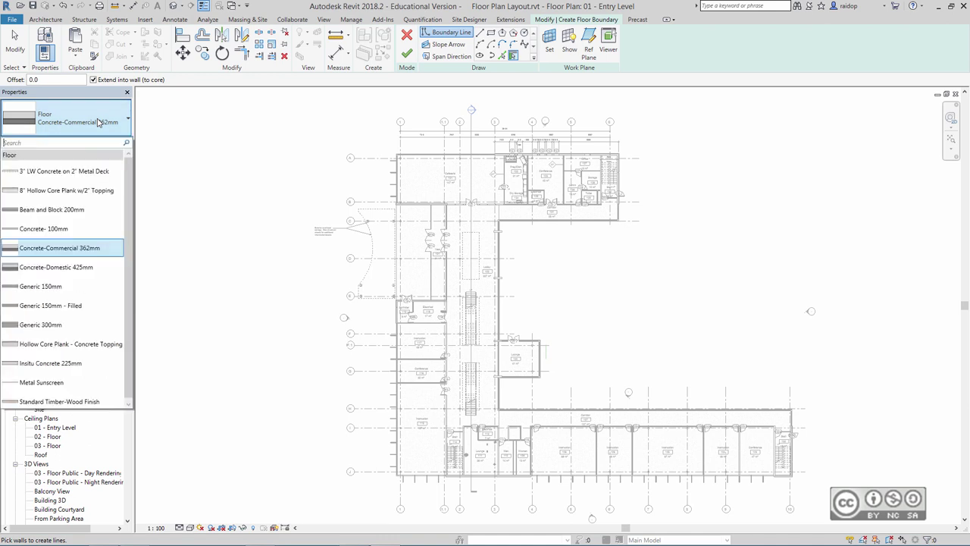
left_click(74, 399)
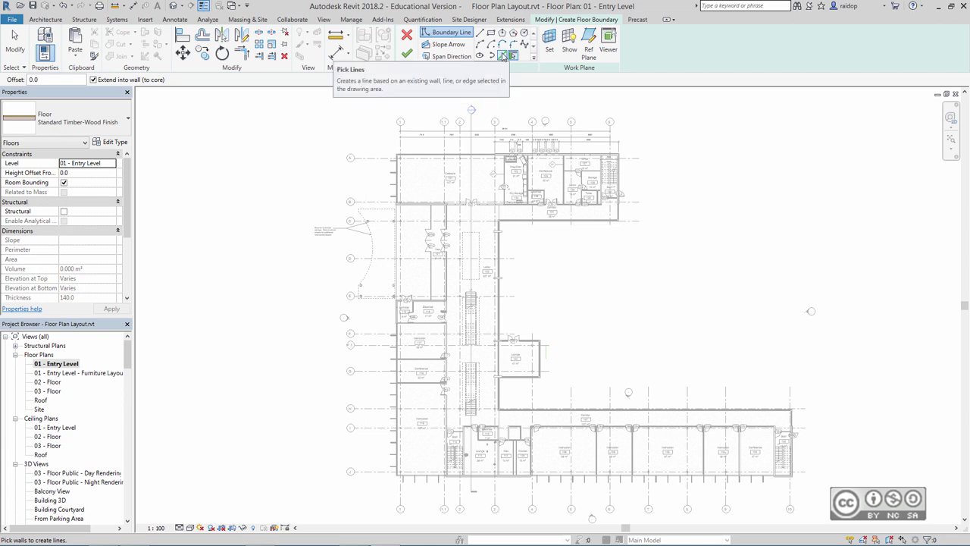
left_click(502, 56)
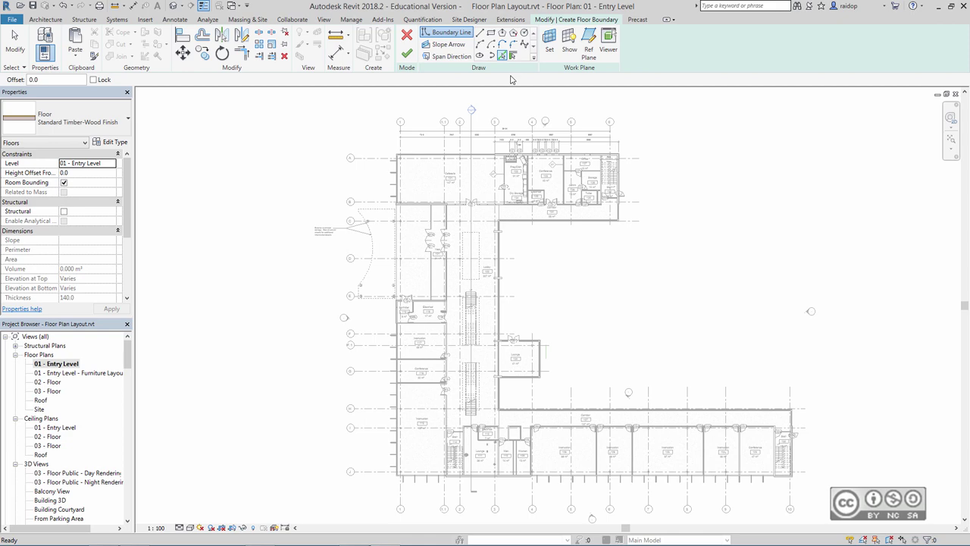
Pick the corridor's bottom wall, left courtyard wall and Lounge's bottom wall as boundary edges.
scroll(581, 250, "up", 2)
scroll(581, 250, "up", 2)
scroll(606, 190, "up", 2)
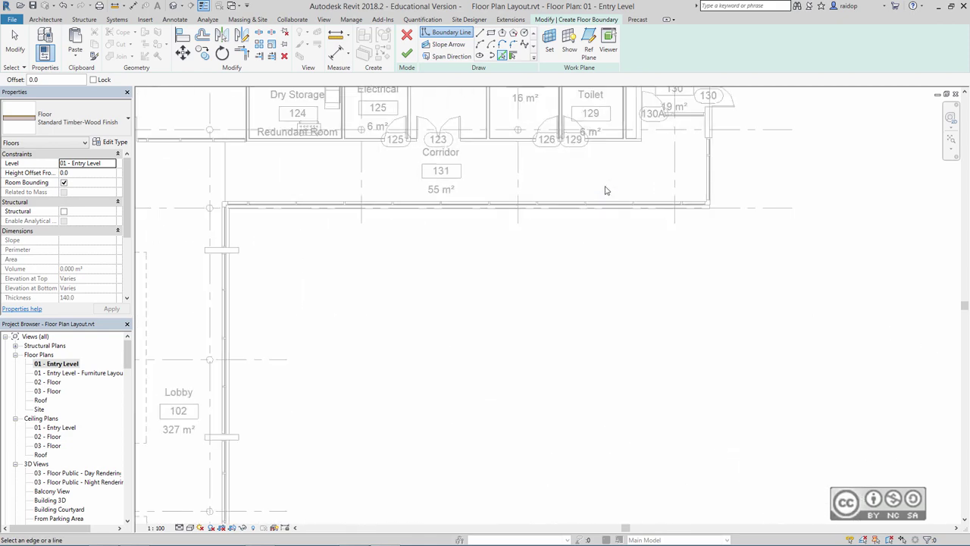
scroll(605, 190, "down", 2)
scroll(580, 256, "down", 3)
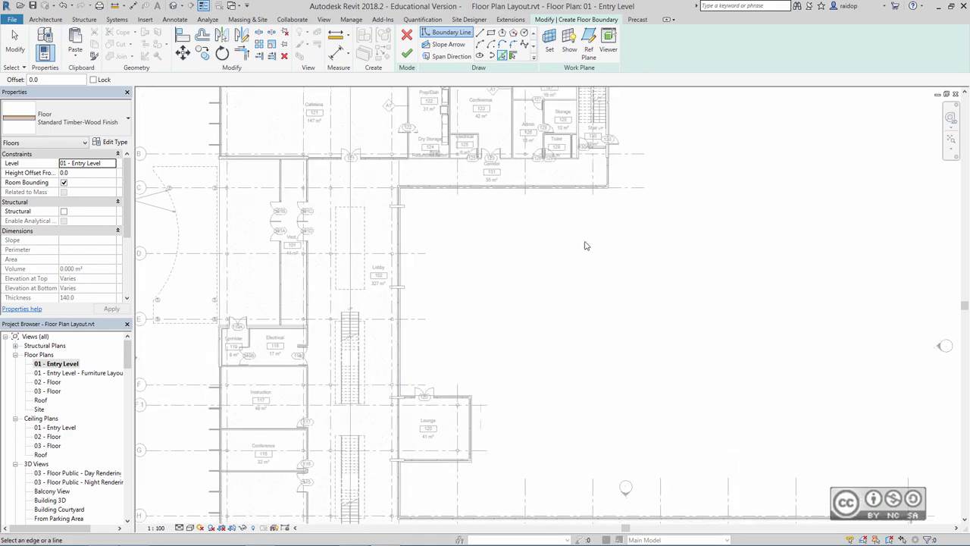
scroll(503, 190, "up", 2)
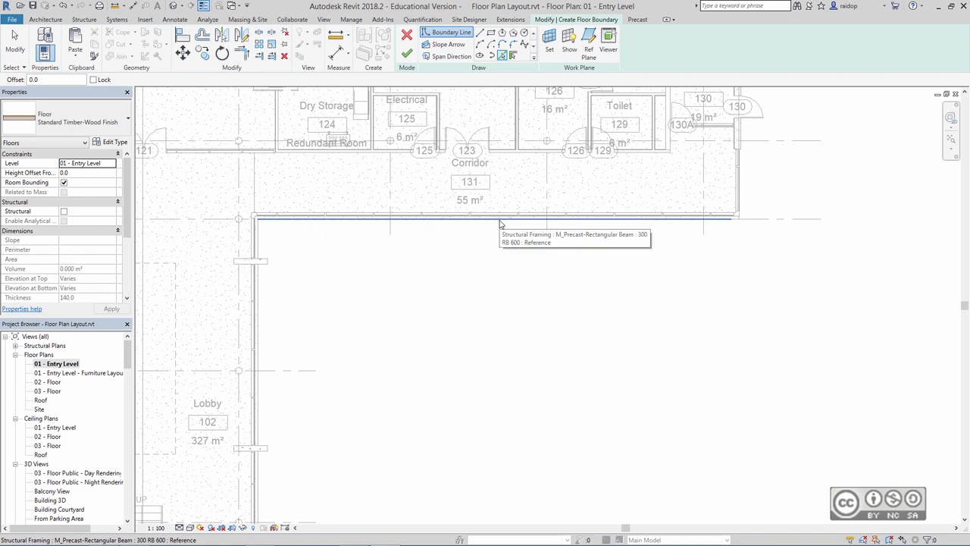
left_click(499, 224)
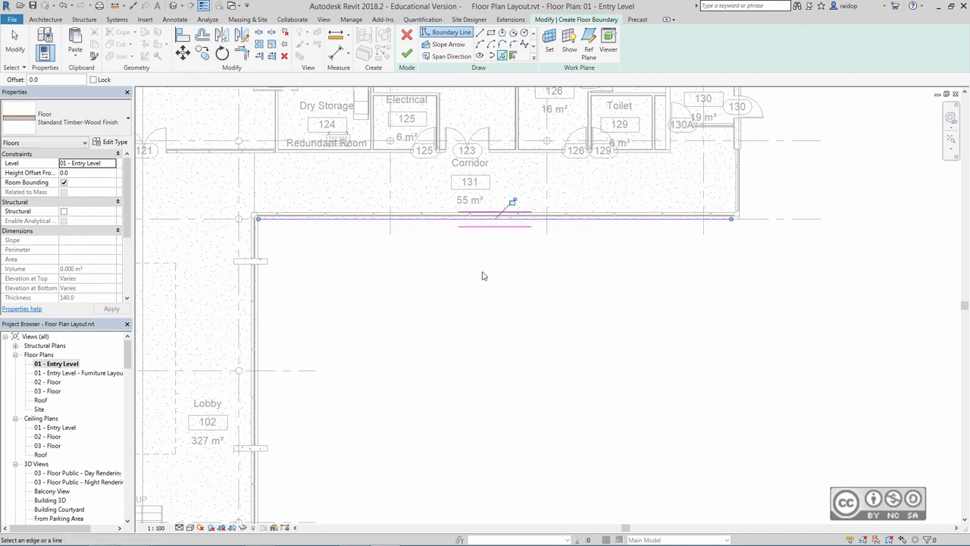
left_click(258, 303)
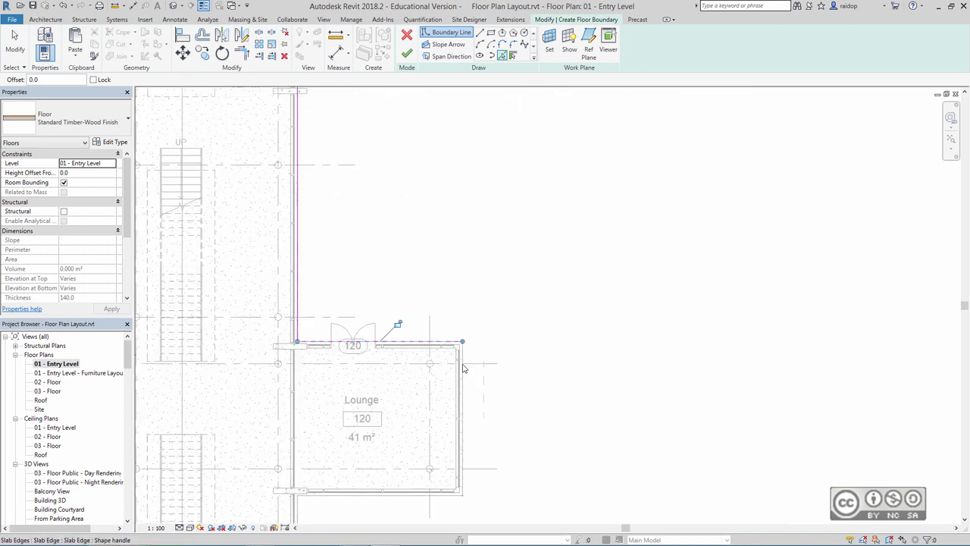
middle_click_drag(474, 403, 394, 195)
left_click(353, 189)
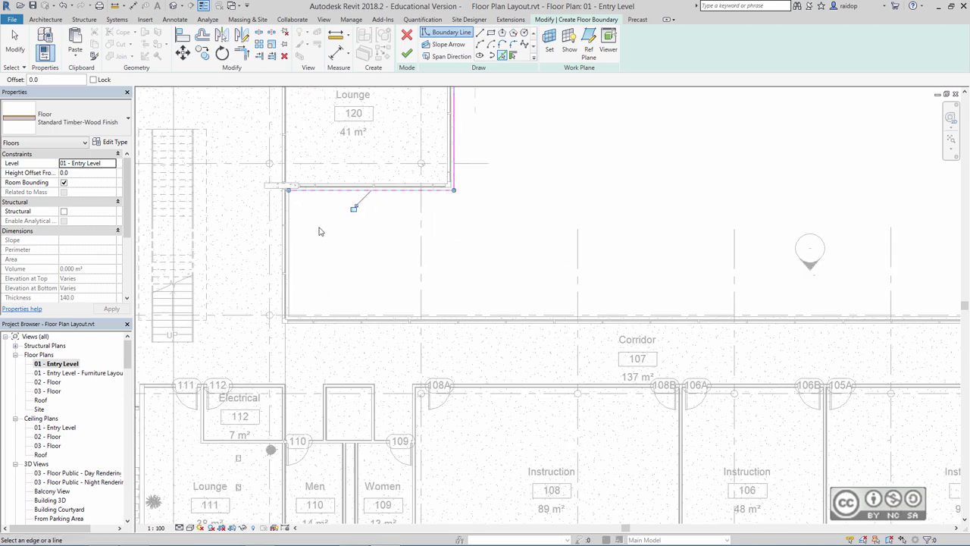
scroll(487, 320, "up", 3)
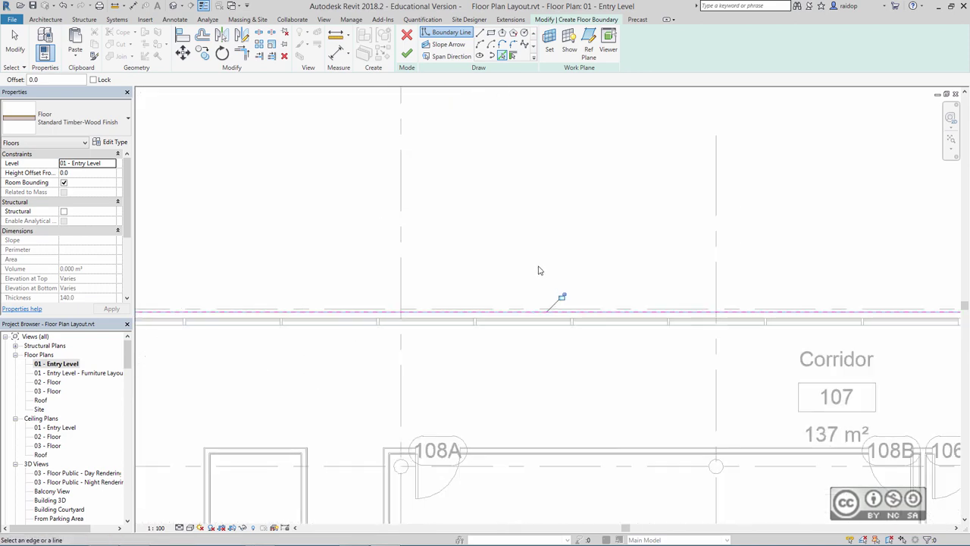
scroll(538, 270, "down", 3)
mouse_move(765, 254)
middle_mouse_down()
mouse_move(507, 249)
mouse_move(572, 243)
middle_mouse_up()
scroll(507, 249, "up", 3)
scroll(523, 241, "down", 3)
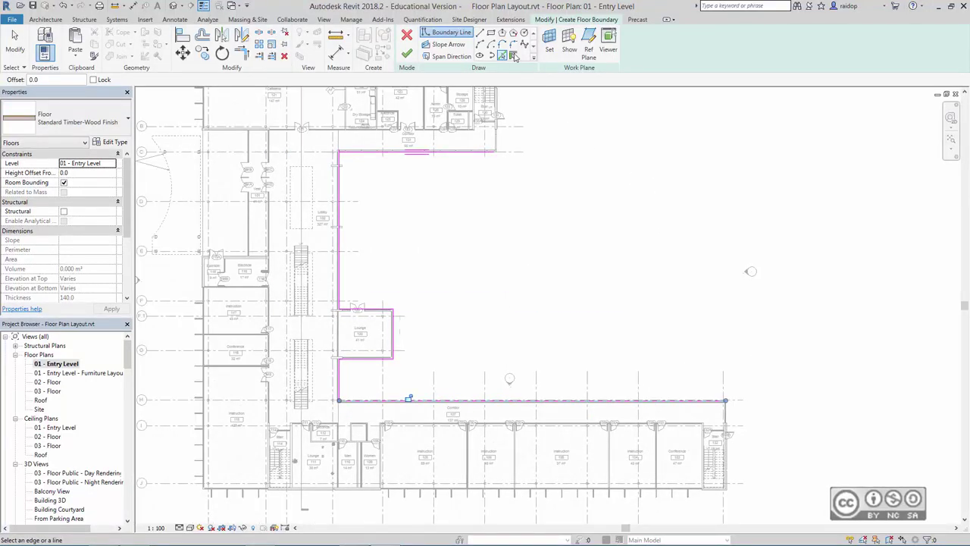
Draw a boundary line from the outline's top-right corner down to the lower corridor wall.
left_click(480, 37)
scroll(492, 147, "up", 2)
scroll(492, 152, "up", 5)
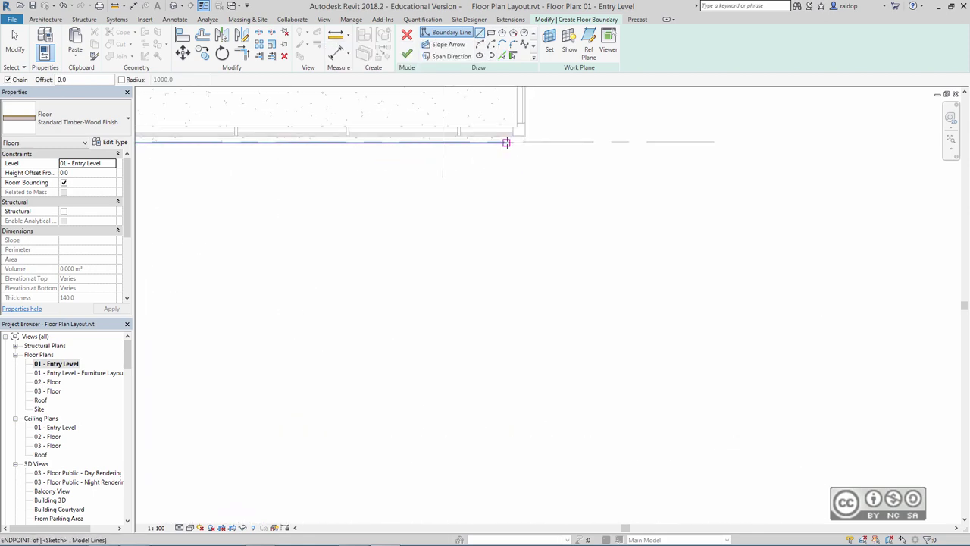
left_click(524, 143)
scroll(489, 96, "down", 2)
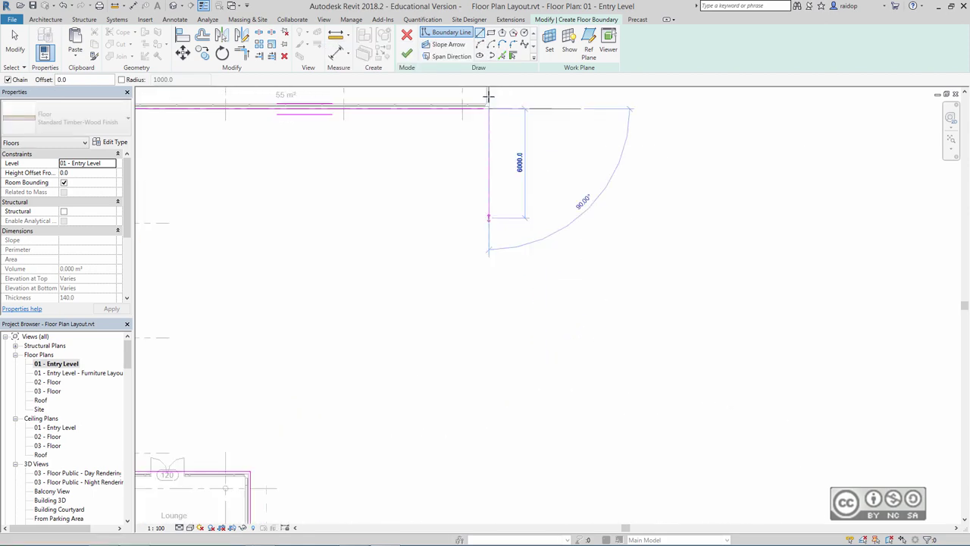
scroll(488, 95, "down", 3)
scroll(489, 307, "up", 3)
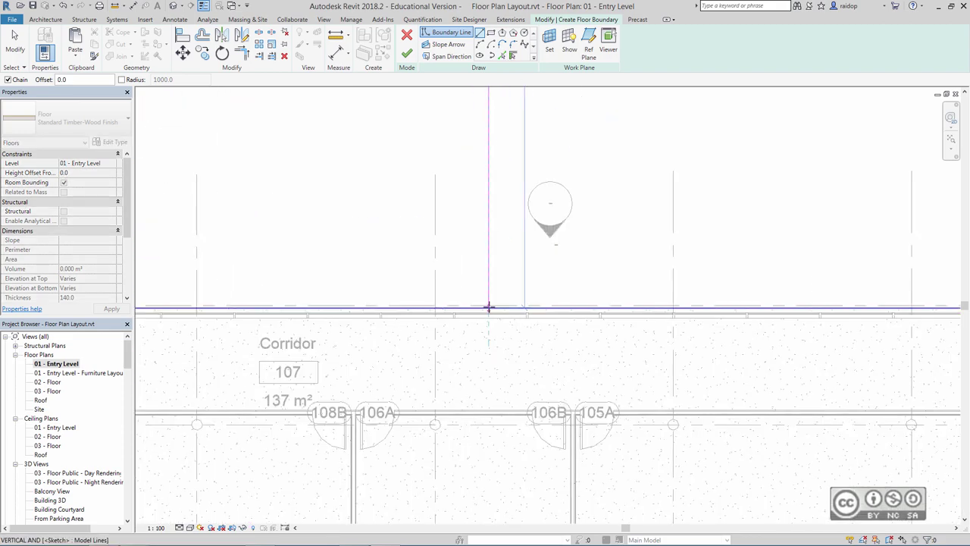
left_click(489, 307)
scroll(477, 184, "down", 3)
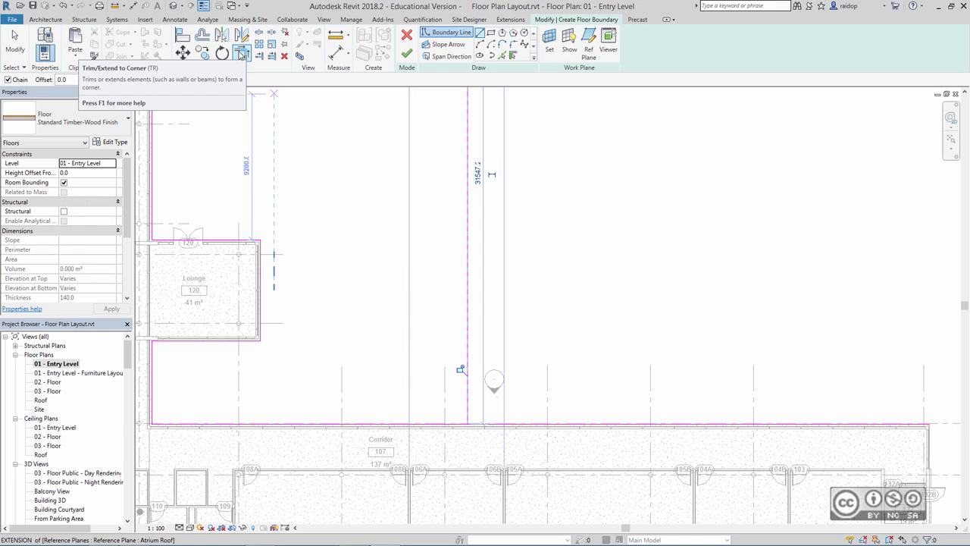
Trim the open boundary lines into clean corners with Trim/Extend to Corner.
left_click(241, 54)
scroll(539, 174, "down", 5, "ctrl")
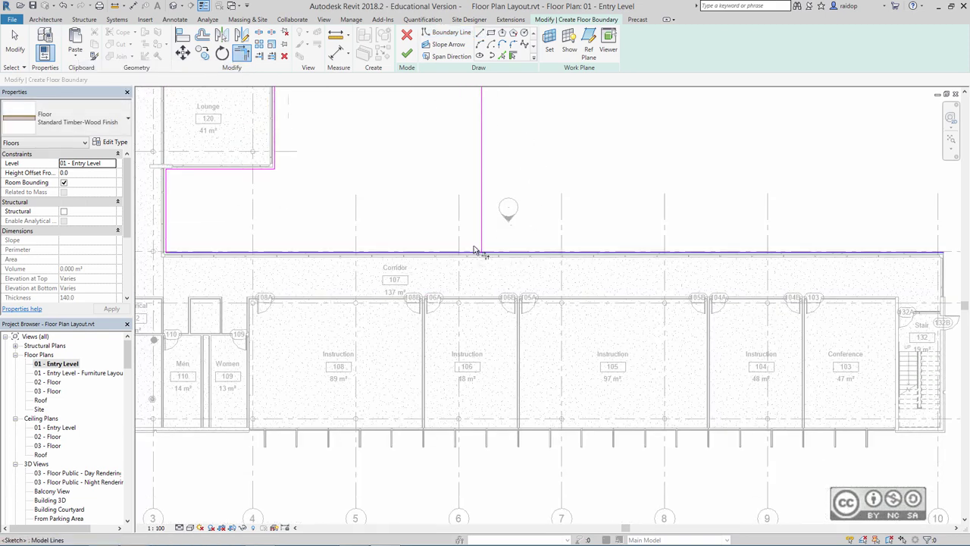
scroll(476, 251, "up", 3)
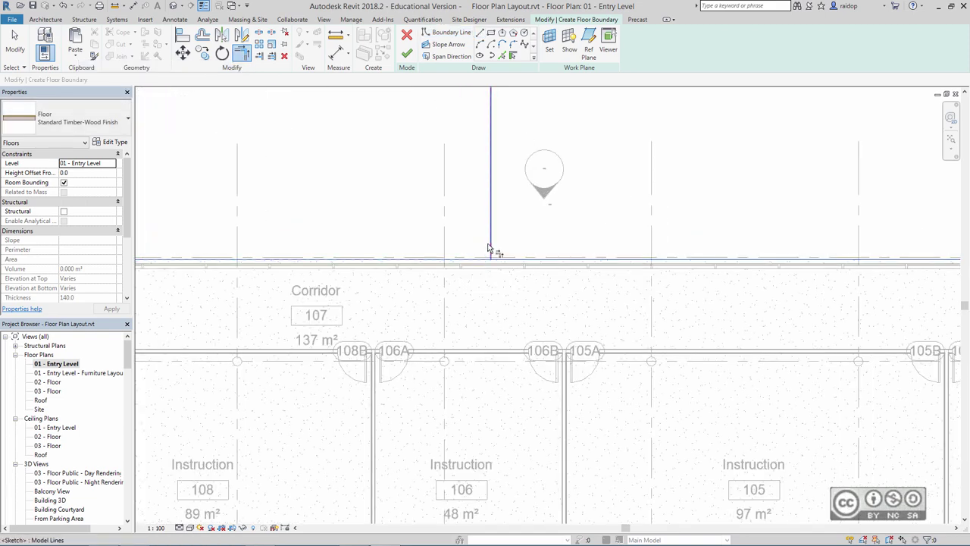
left_click(491, 249)
left_click(471, 261)
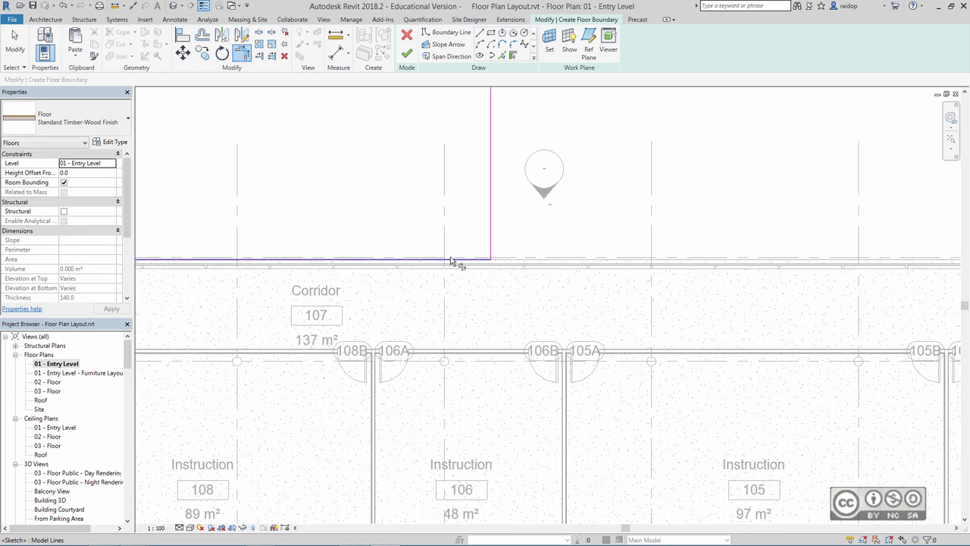
middle_click_drag(450, 261, 493, 295)
middle_click_drag(466, 201, 488, 365)
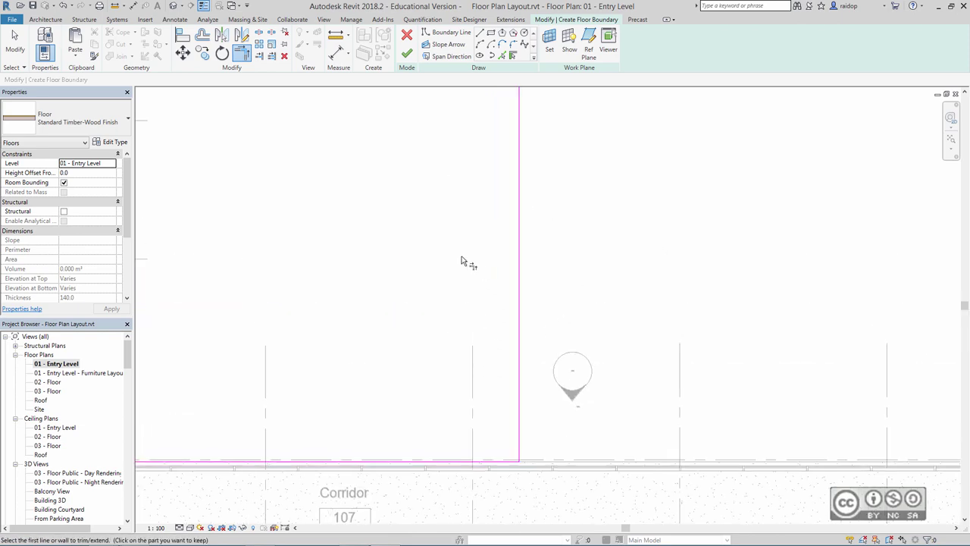
middle_click_drag(461, 261, 460, 384)
scroll(464, 265, "down", 3)
scroll(474, 213, "down", 2)
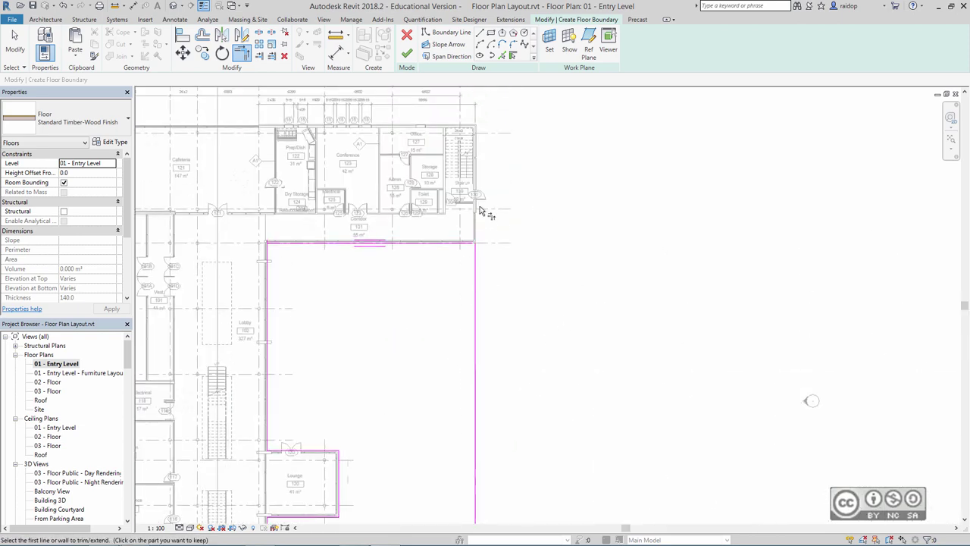
scroll(478, 227, "up", 3)
scroll(477, 242, "up", 2)
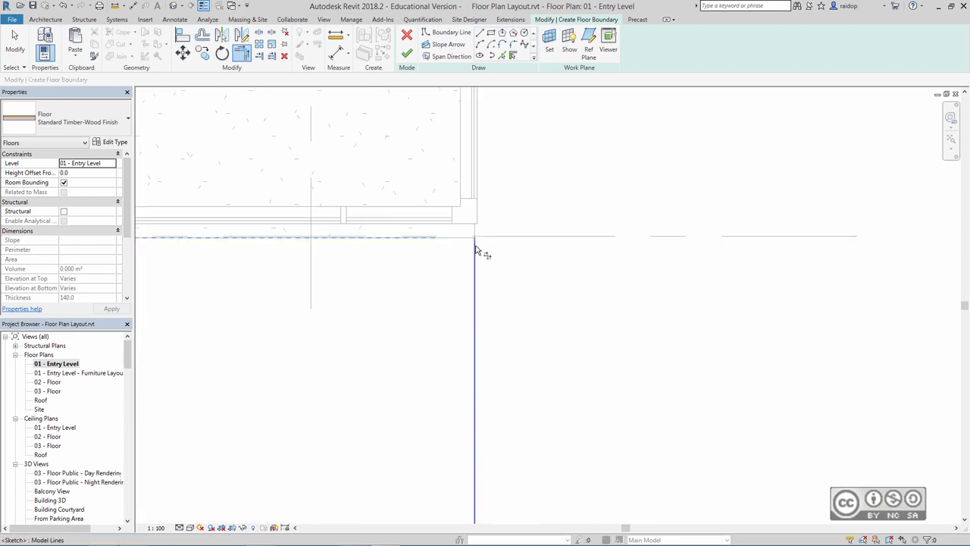
left_click(476, 252)
left_click(453, 247)
Pan and zoom around the lounge and corridors to check the closed boundary loop.
scroll(401, 345, "down", 4)
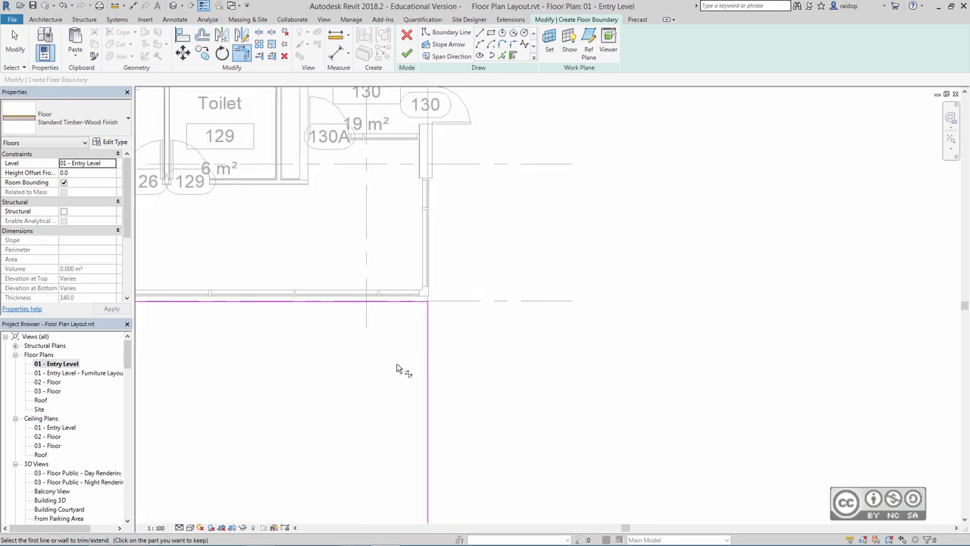
scroll(399, 369, "down", 2)
middle_click_drag(454, 327, 523, 177)
scroll(408, 349, "down", 2)
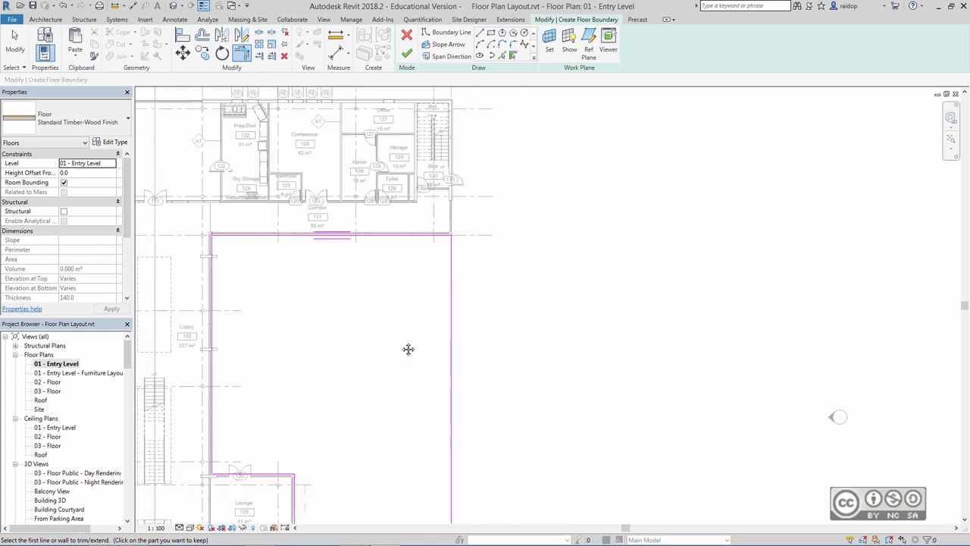
mouse_move(409, 349)
middle_mouse_down()
mouse_move(505, 304)
mouse_move(444, 212)
middle_mouse_up()
scroll(480, 219, "down", 1)
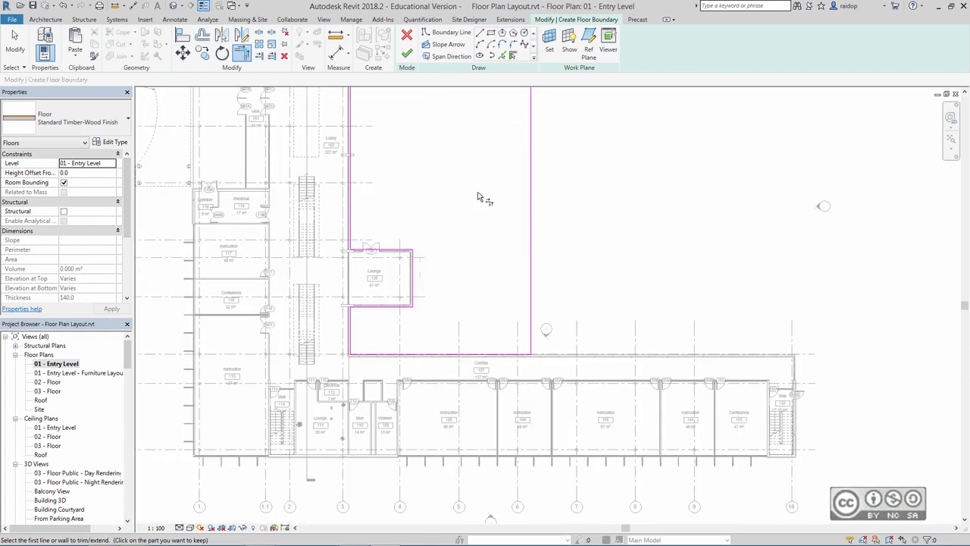
scroll(467, 275, "up", 1)
scroll(429, 407, "up", 3)
scroll(429, 407, "up", 2)
scroll(436, 408, "up", 1)
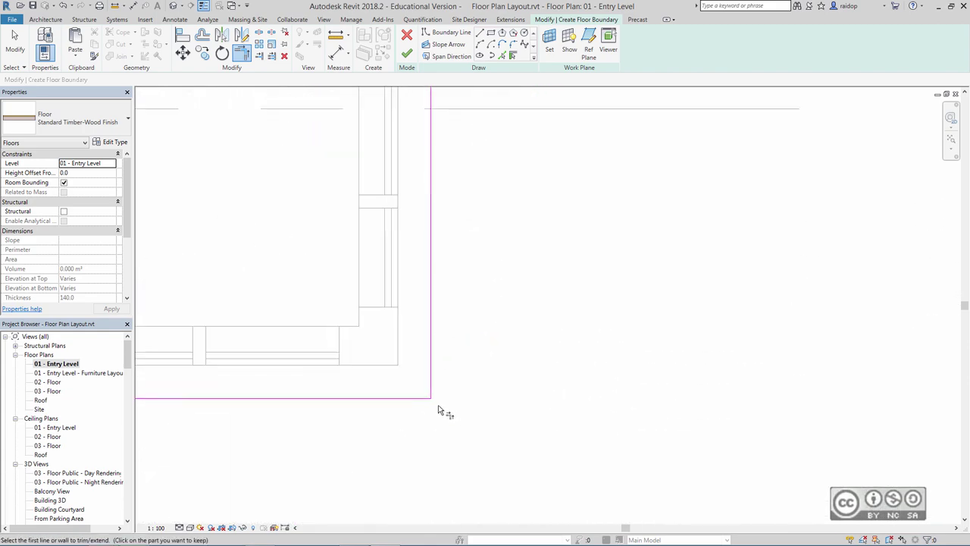
scroll(434, 396, "down", 2)
scroll(470, 381, "down", 2)
scroll(476, 382, "down", 2)
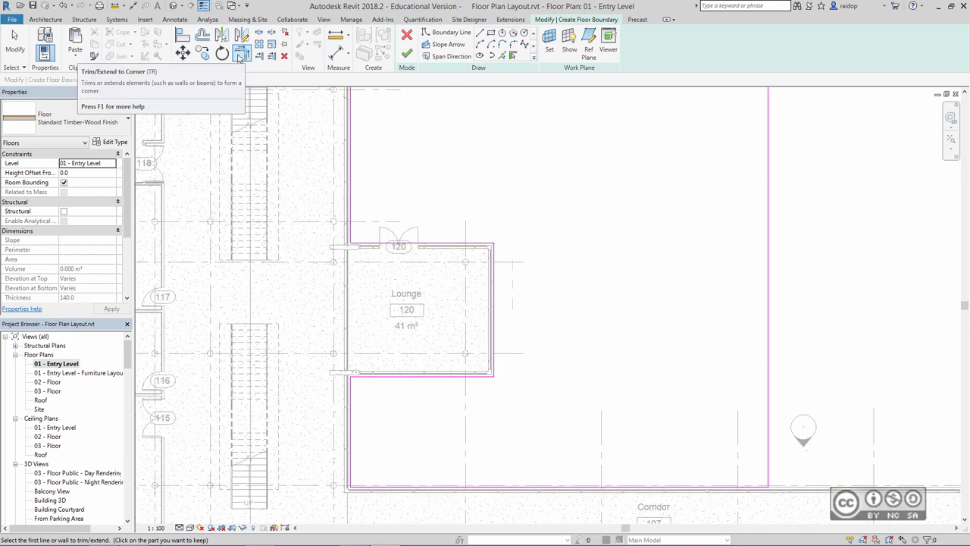
scroll(533, 306, "down", 3)
scroll(536, 296, "down", 1)
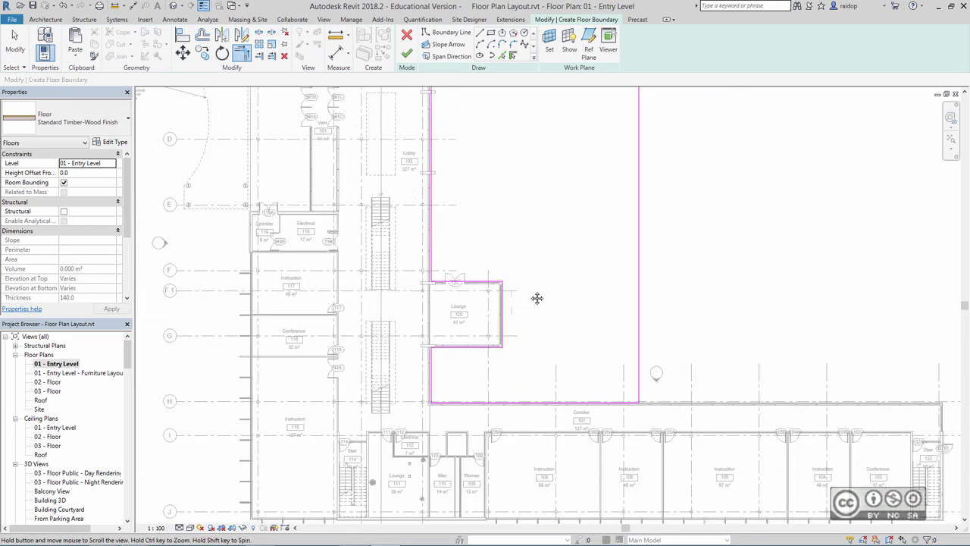
scroll(516, 309, "down", 1)
scroll(341, 133, "up", 2)
scroll(339, 130, "up", 2)
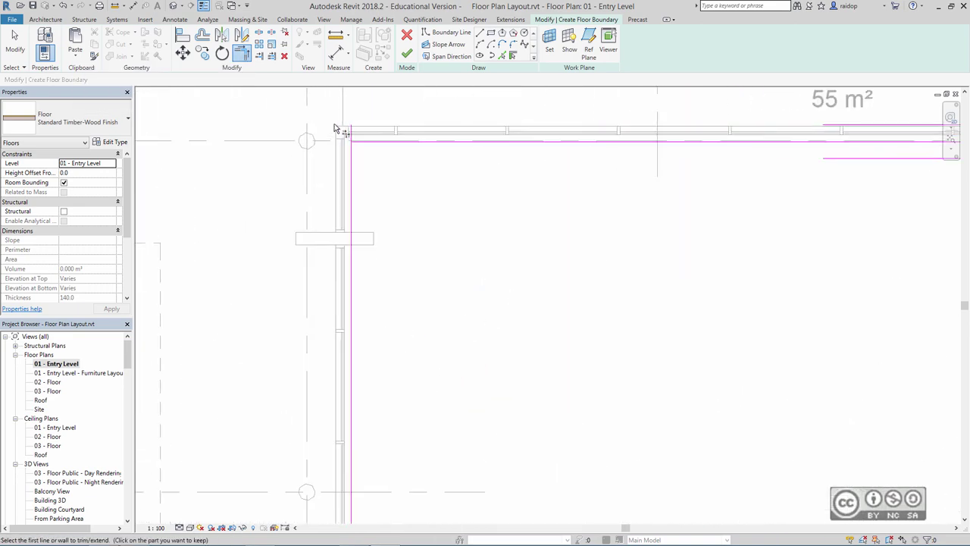
scroll(340, 130, "up", 1)
scroll(598, 329, "down", 2)
scroll(511, 182, "down", 1)
scroll(510, 276, "down", 2)
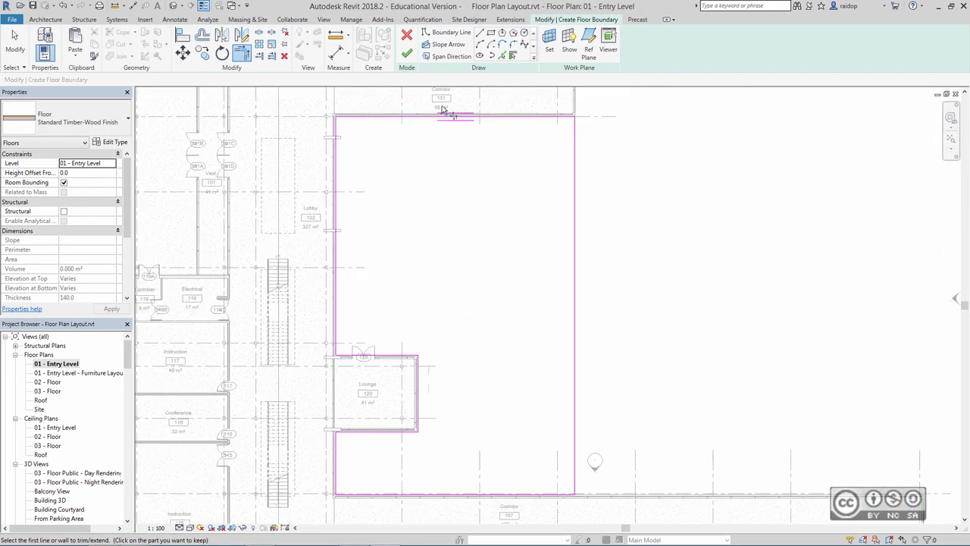
Finish the courtyard floor and review its 140 mm layer structure without changing it.
left_click(407, 57)
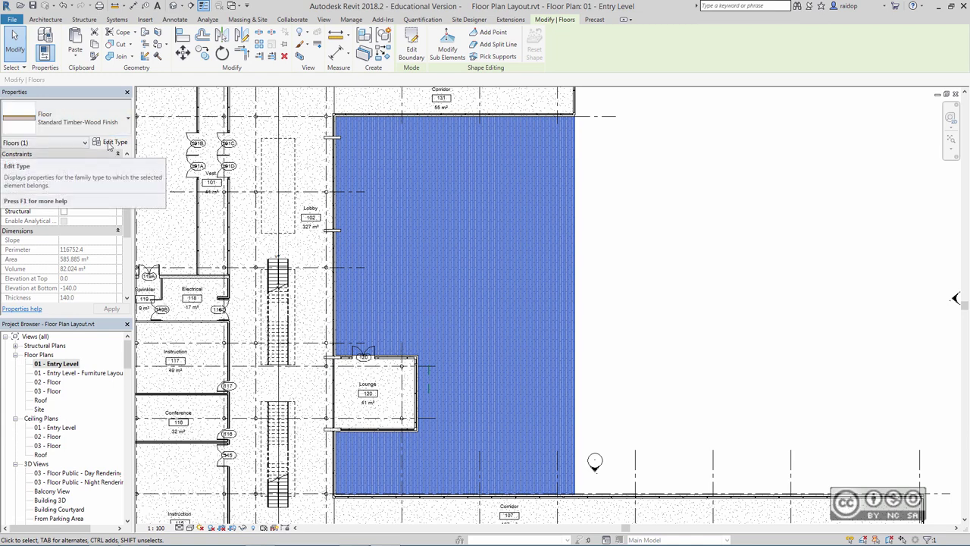
left_click(110, 143)
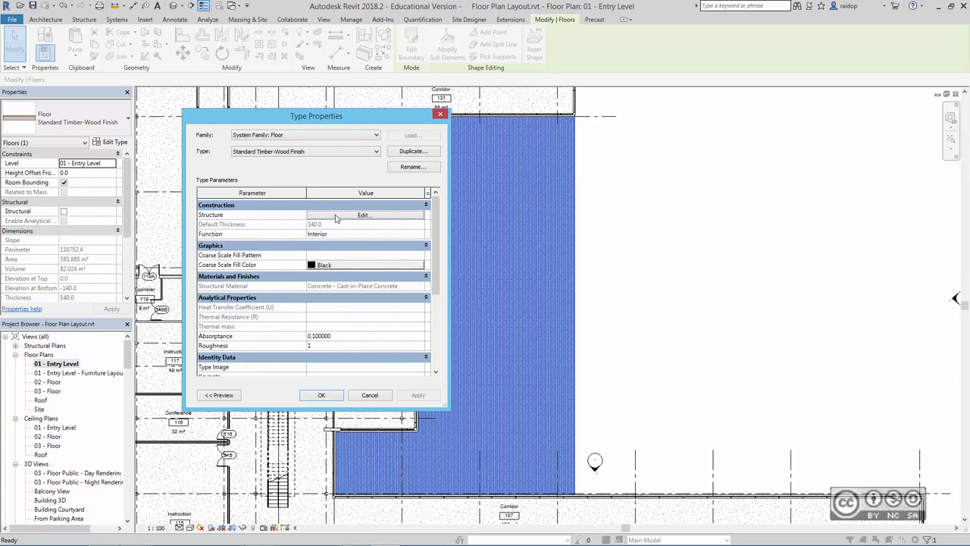
left_click(336, 219)
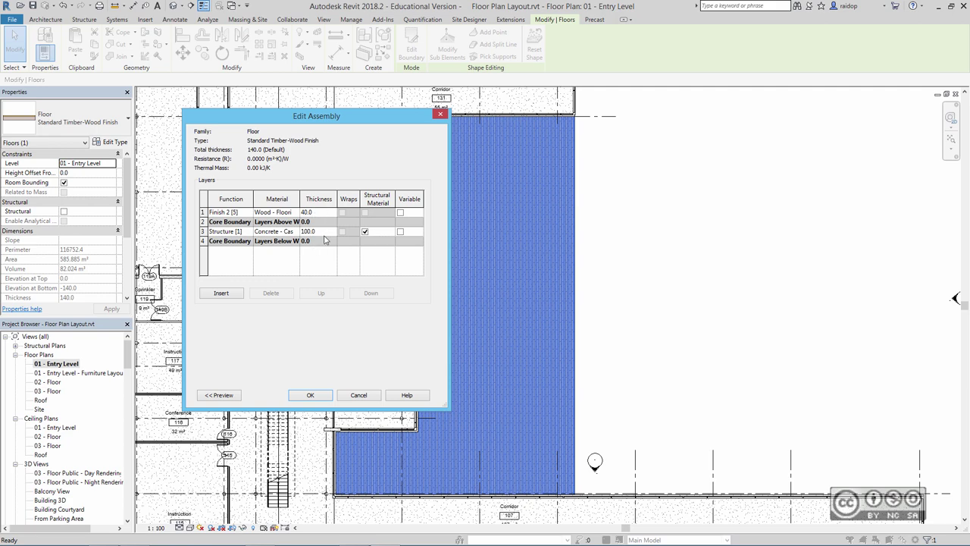
left_click(358, 395)
left_click(369, 395)
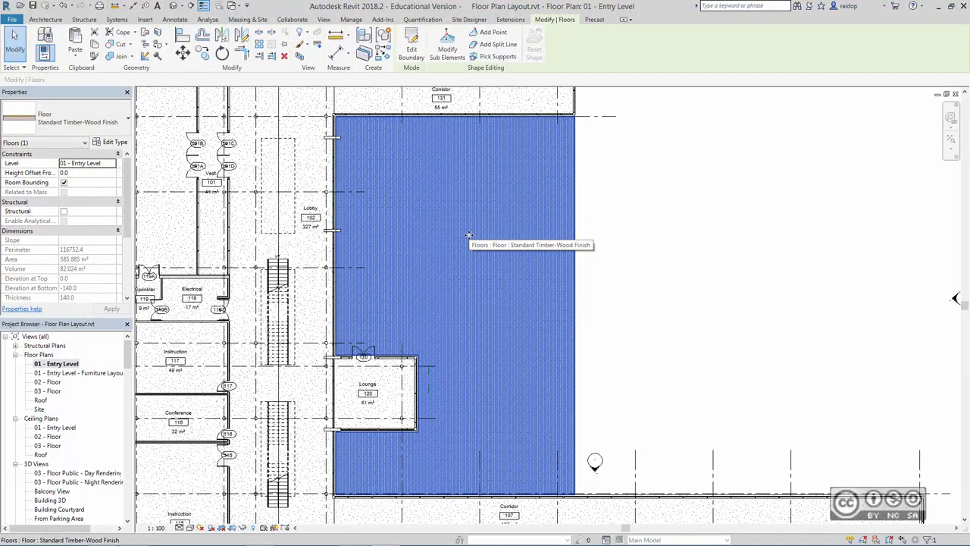
left_click(660, 250)
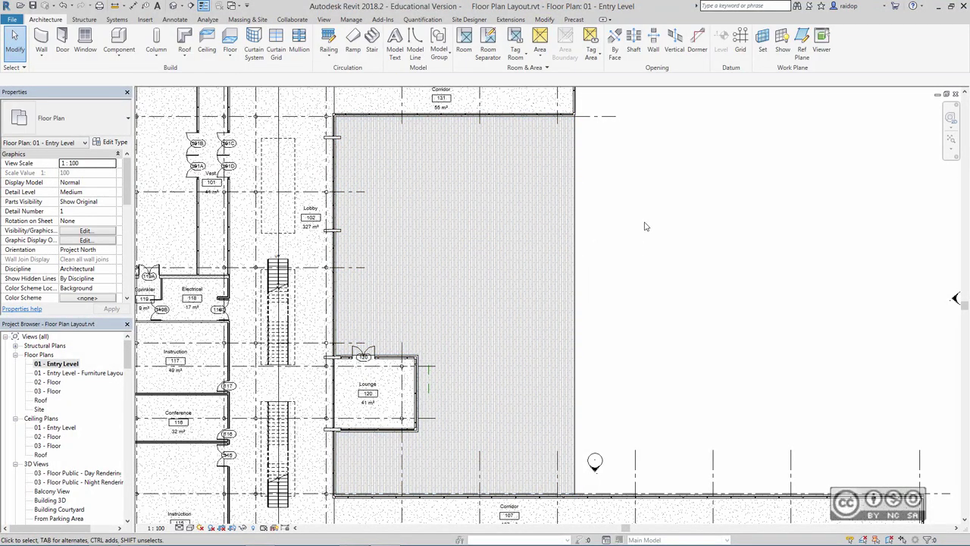
Open the 02 - Floor plan and filter a window selection down to Floors only.
scroll(641, 252, "down", 2)
scroll(641, 252, "down", 3)
middle_click_drag(641, 252, 644, 250)
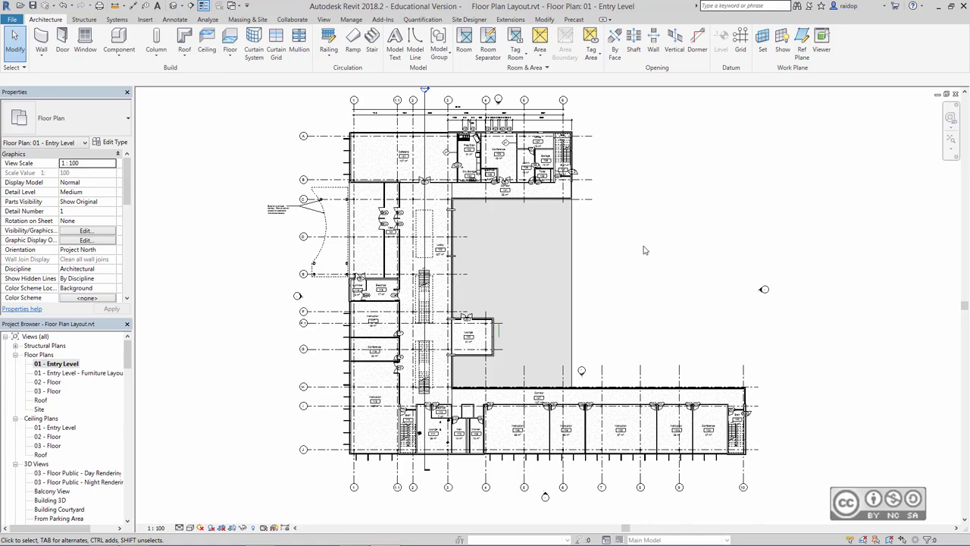
left_click_drag(644, 250, 690, 251)
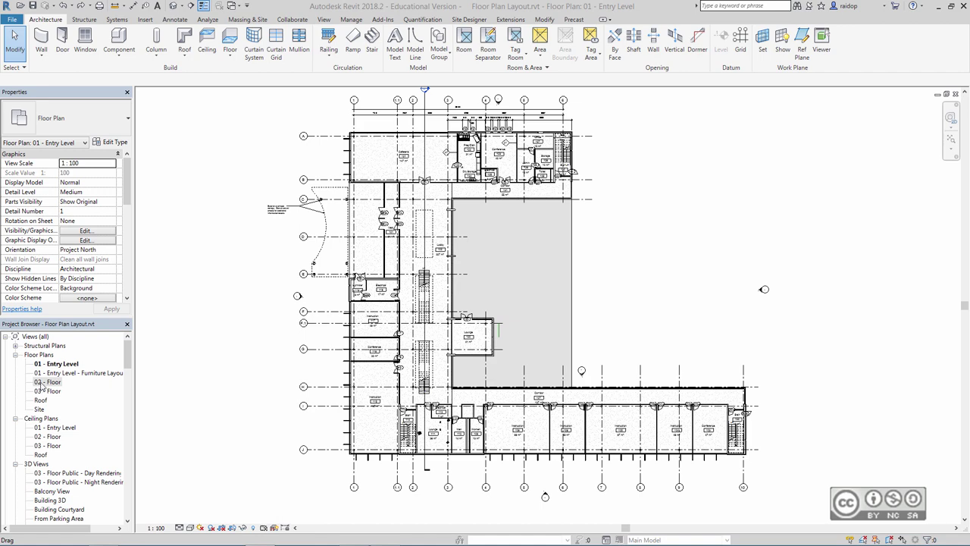
double_click(42, 385)
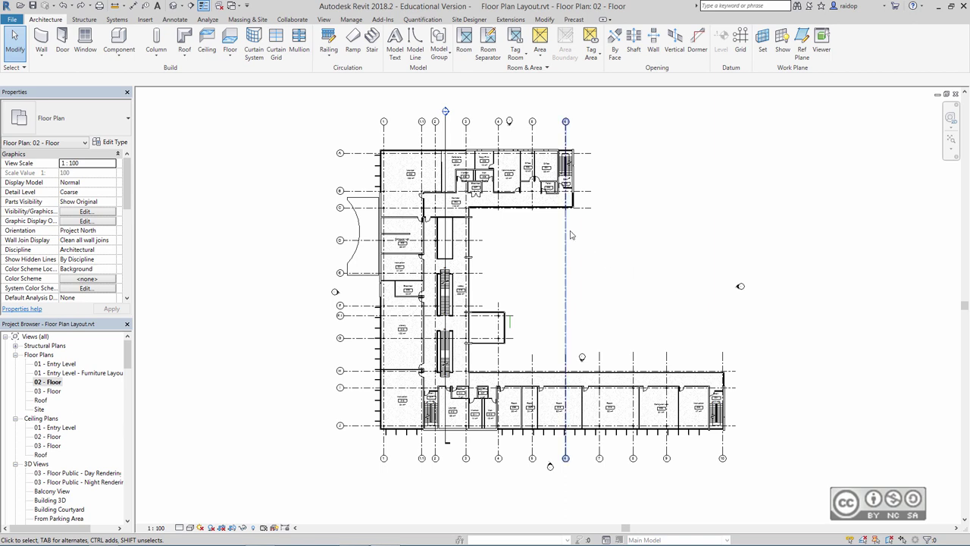
left_click_drag(309, 100, 798, 501)
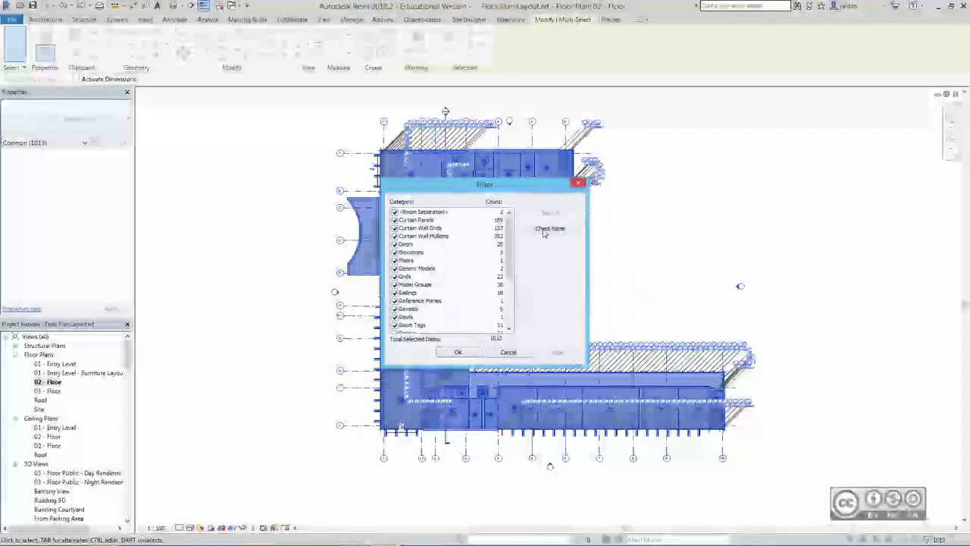
left_click(549, 228)
left_click(395, 260)
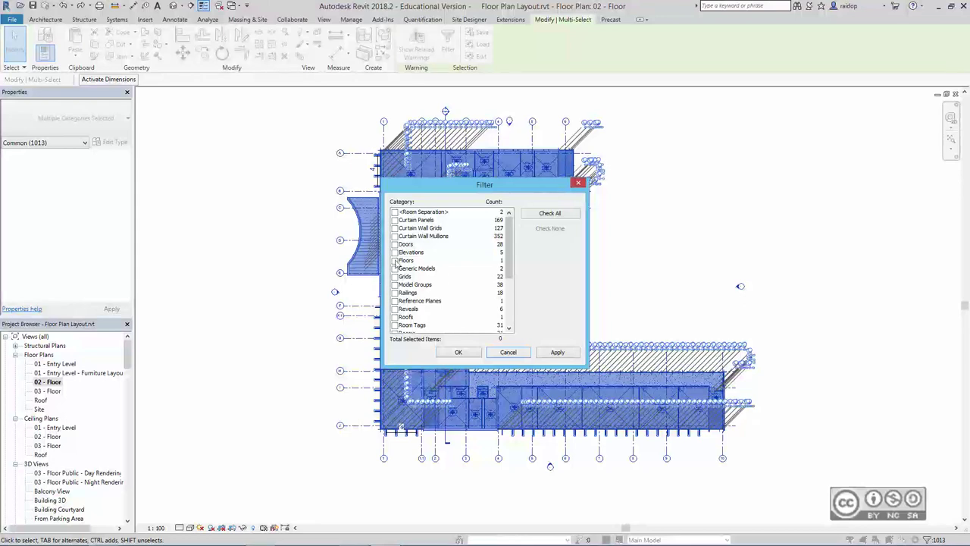
left_click(458, 352)
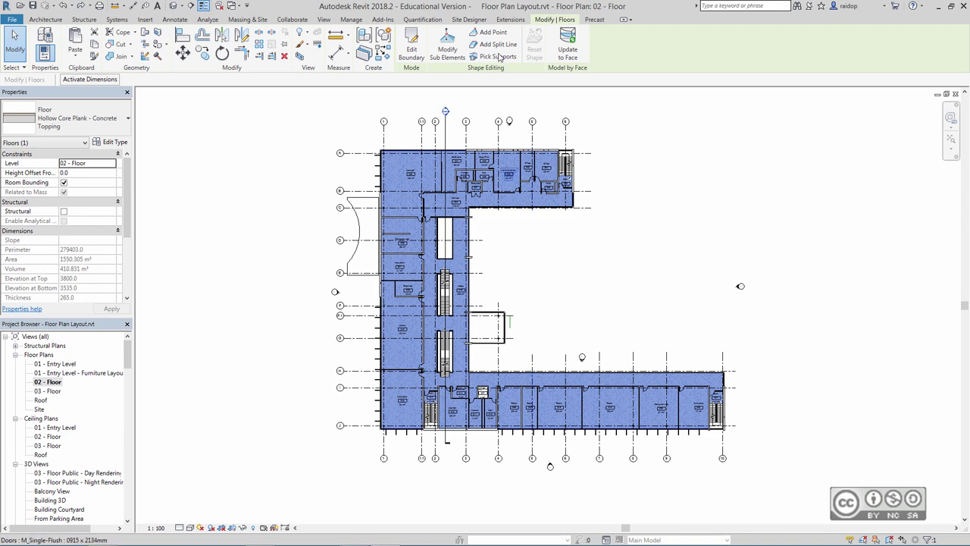
Open the Hollow Core Plank floor's boundary for editing and zoom in on the pavilion.
left_click(411, 46)
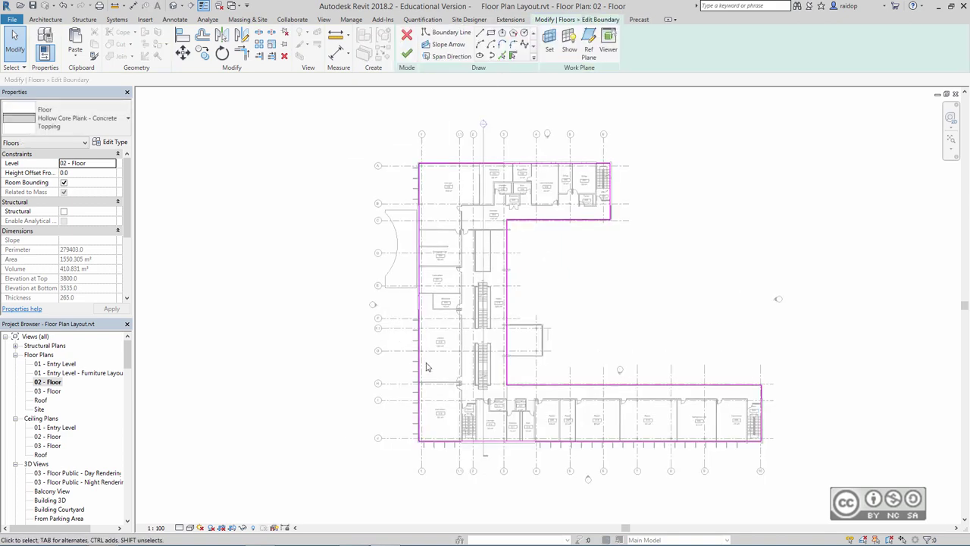
scroll(523, 329, "up", 5)
scroll(520, 331, "up", 1)
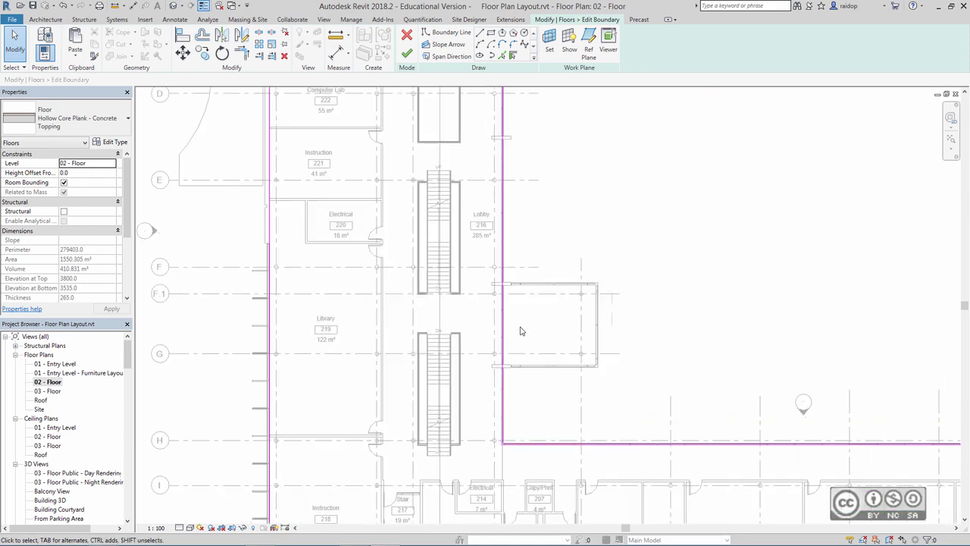
scroll(520, 331, "up", 1)
scroll(520, 331, "up", 1)
scroll(521, 332, "up", 1)
scroll(543, 303, "up", 1)
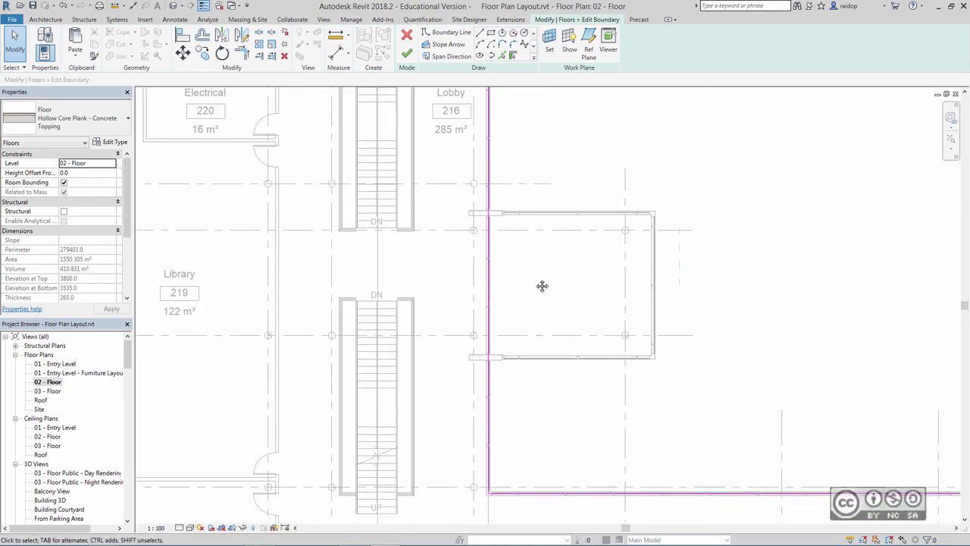
scroll(513, 256, "up", 1)
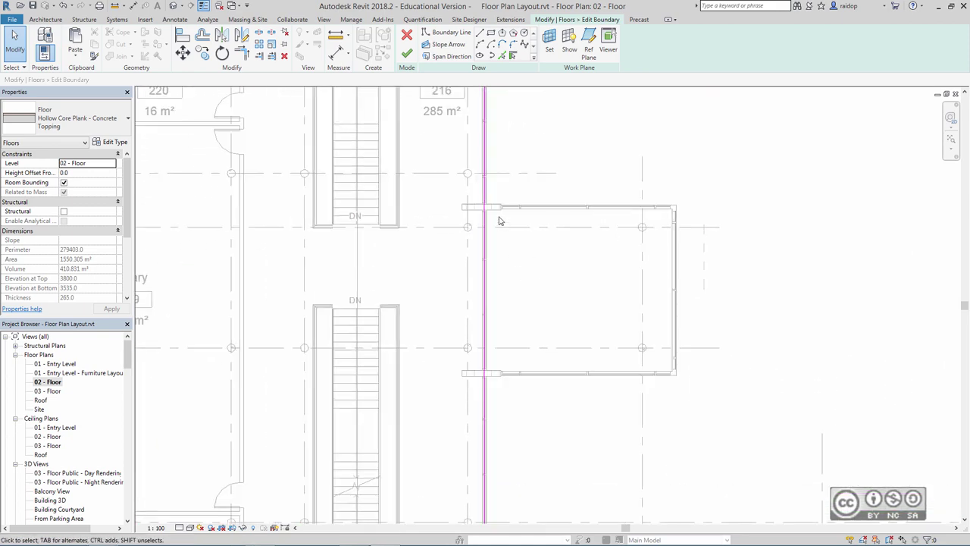
scroll(498, 217, "up", 2)
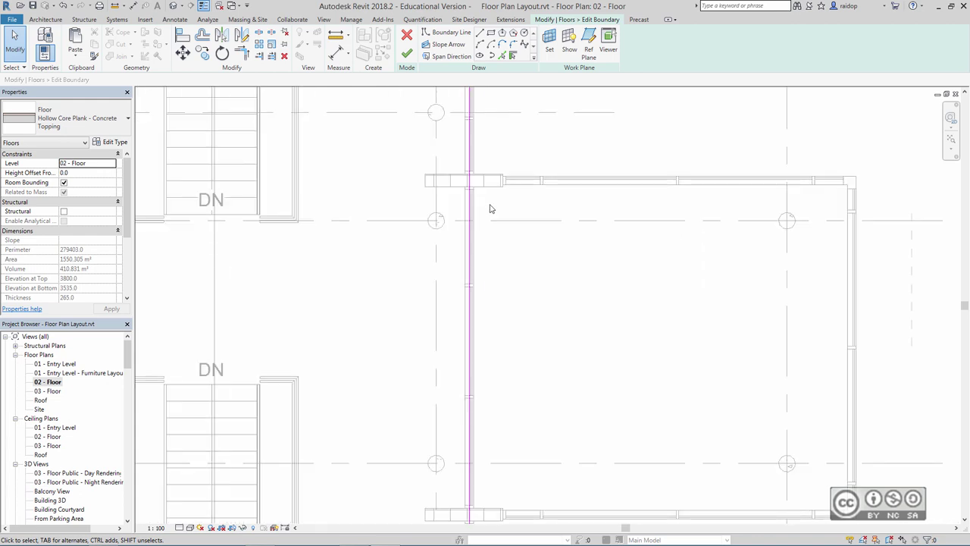
scroll(489, 209, "up", 1)
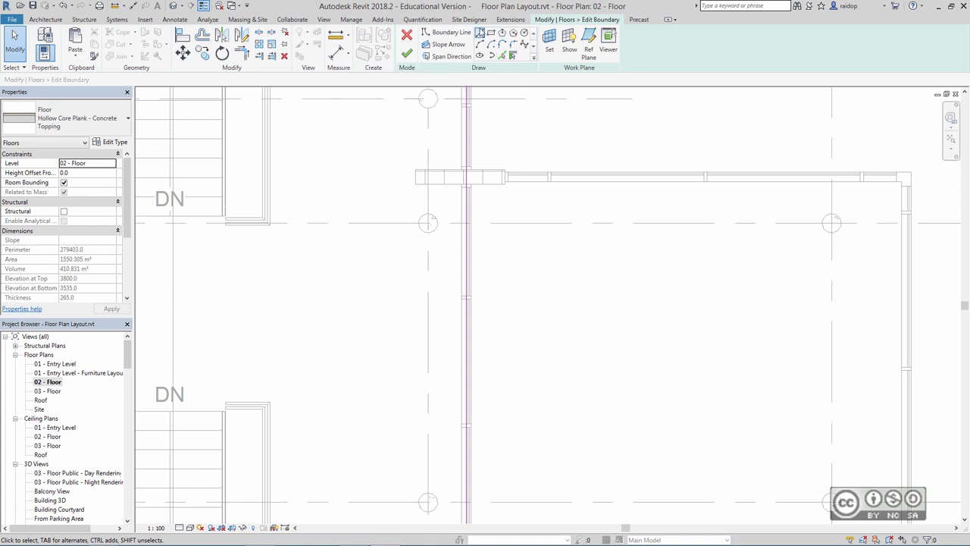
Draw two straight boundary segments along the wall edges beside the pavilion.
left_click(479, 33)
scroll(467, 188, "up", 2)
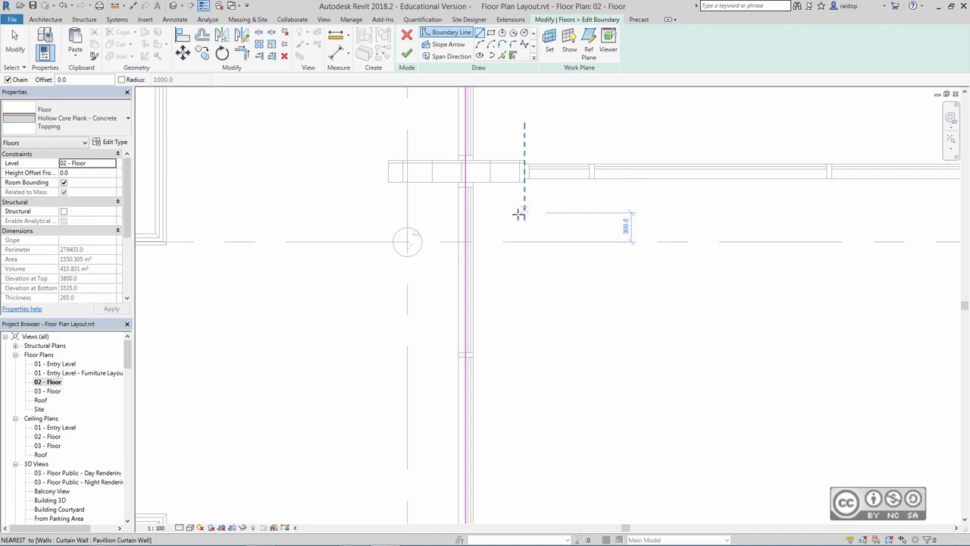
left_click(465, 182)
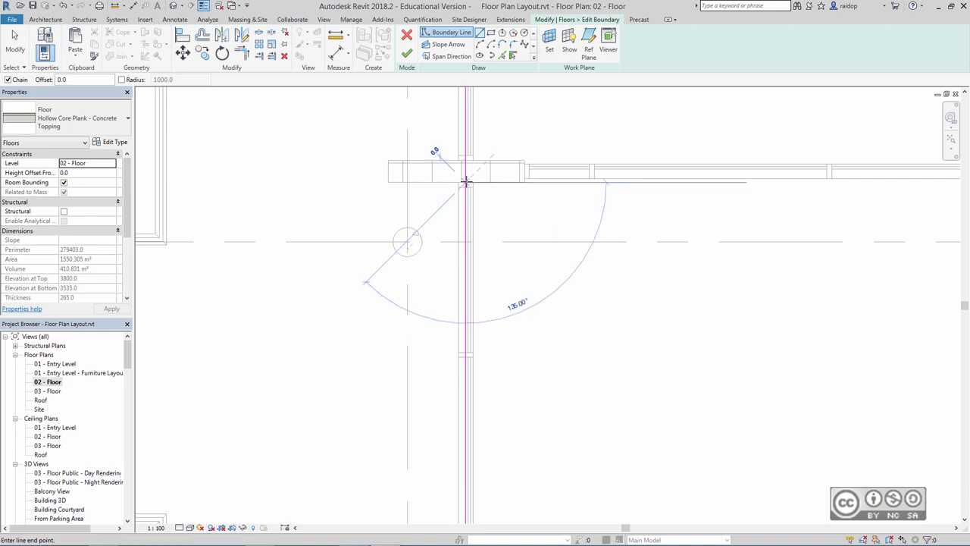
left_click(523, 182)
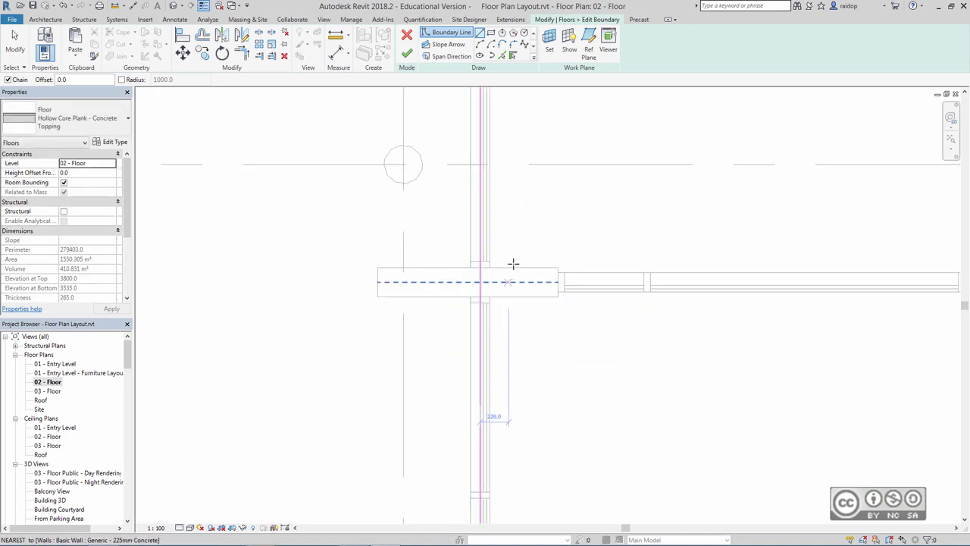
scroll(513, 264, "up", 3)
left_click(466, 268)
left_click(580, 269)
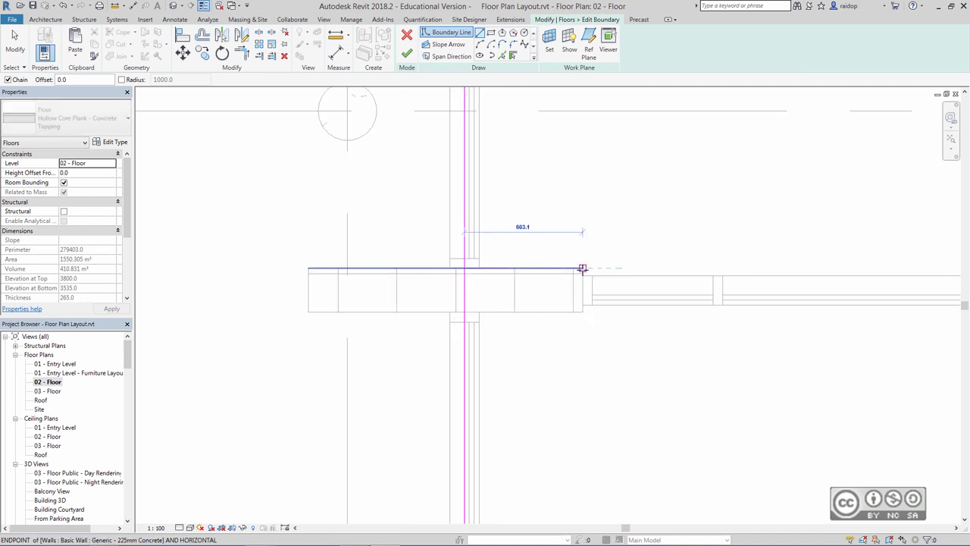
scroll(535, 347, "down", 5)
middle_click_drag(534, 347, 543, 319)
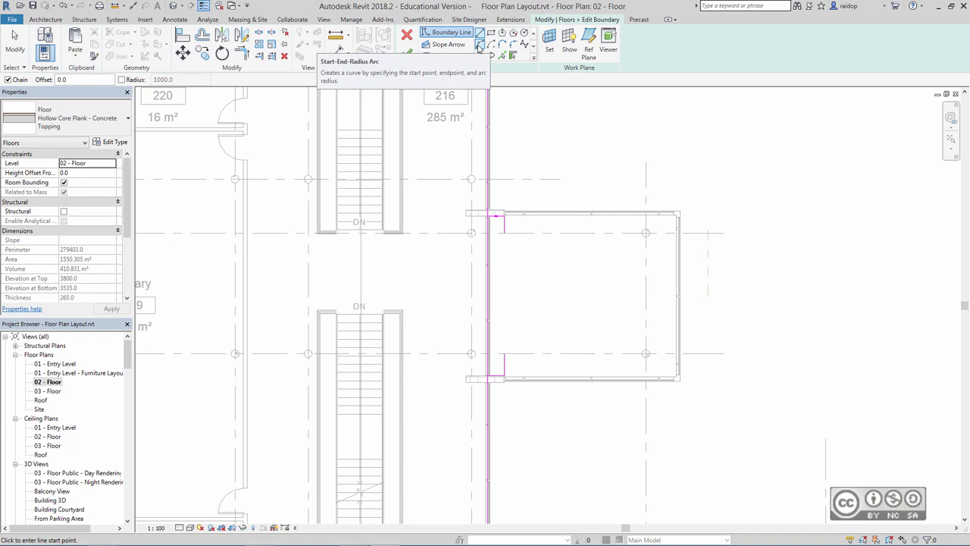
Draw a start-end-radius arc between the wall corners and set its radius to 3000.
left_click(479, 46)
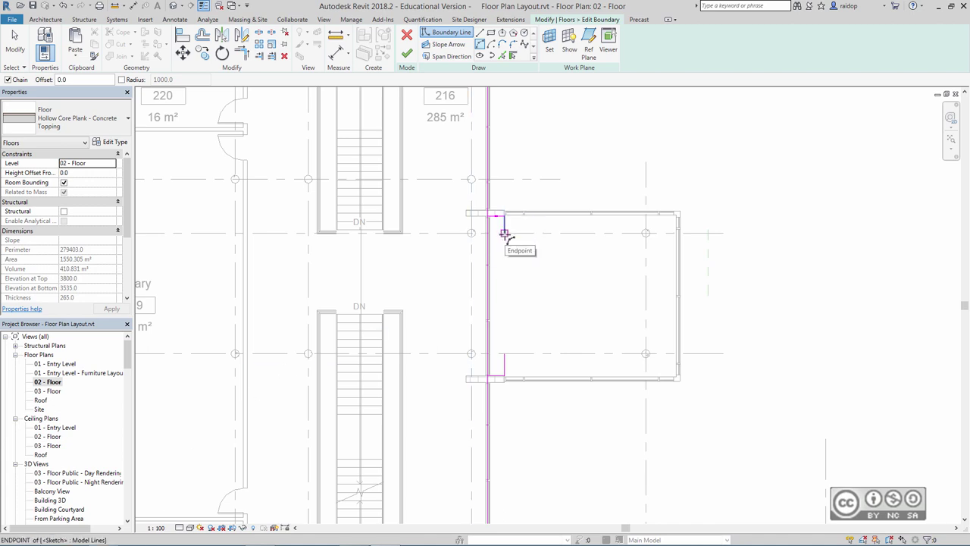
left_click(504, 233)
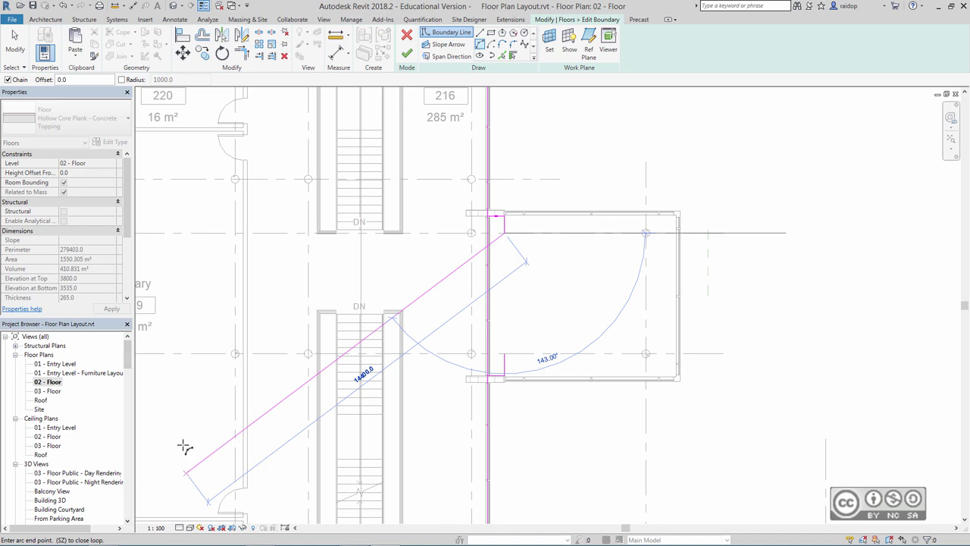
left_click(504, 354)
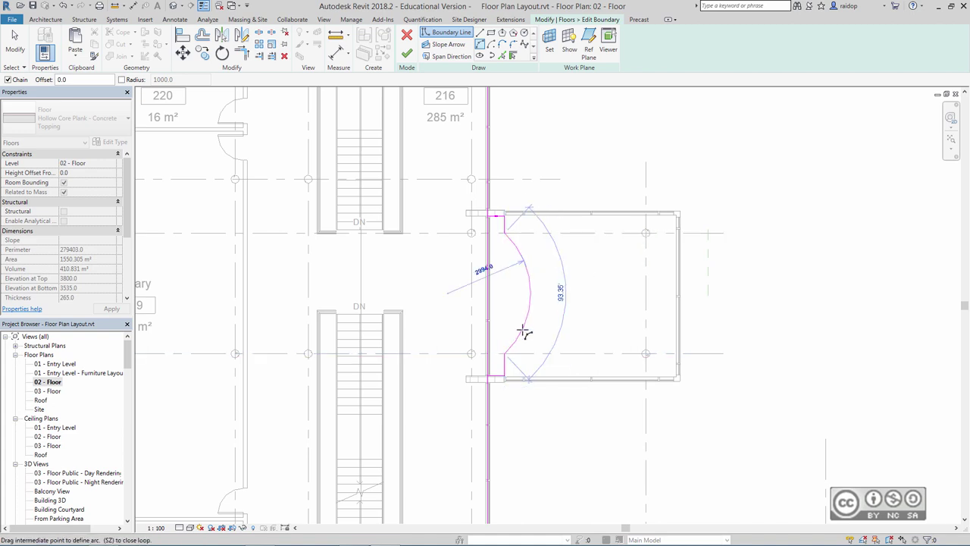
scroll(521, 326, "up", 1)
scroll(521, 324, "up", 1)
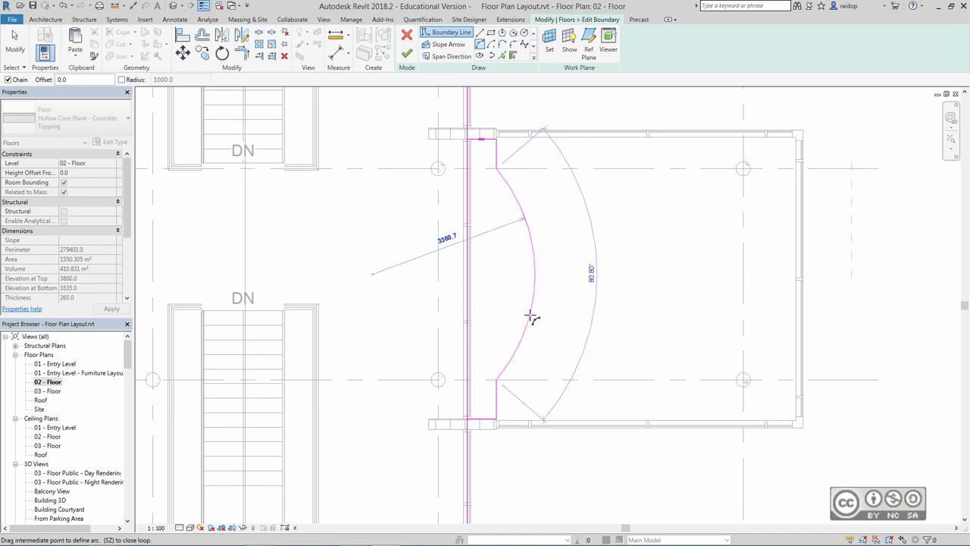
left_click(530, 317)
left_click(447, 236)
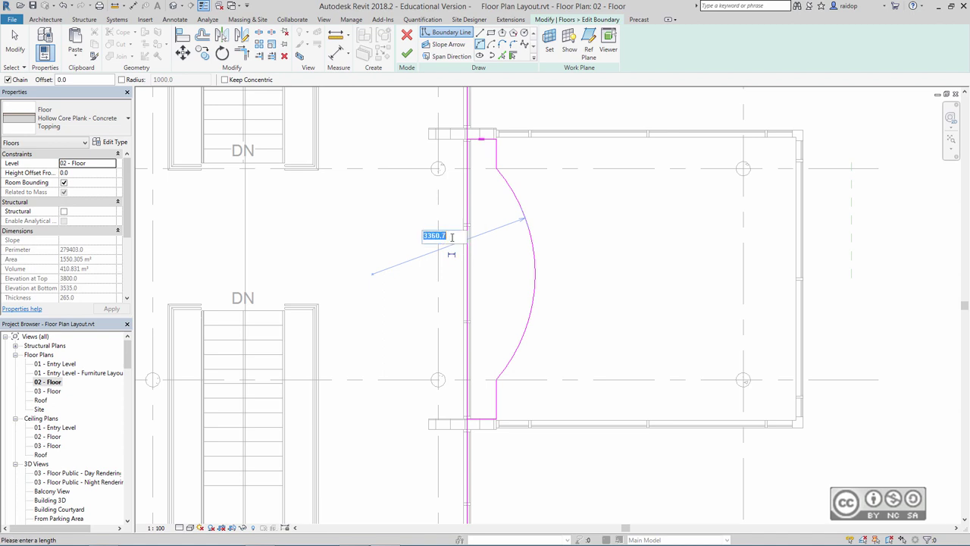
type("3000")
key("Return")
key("Escape")
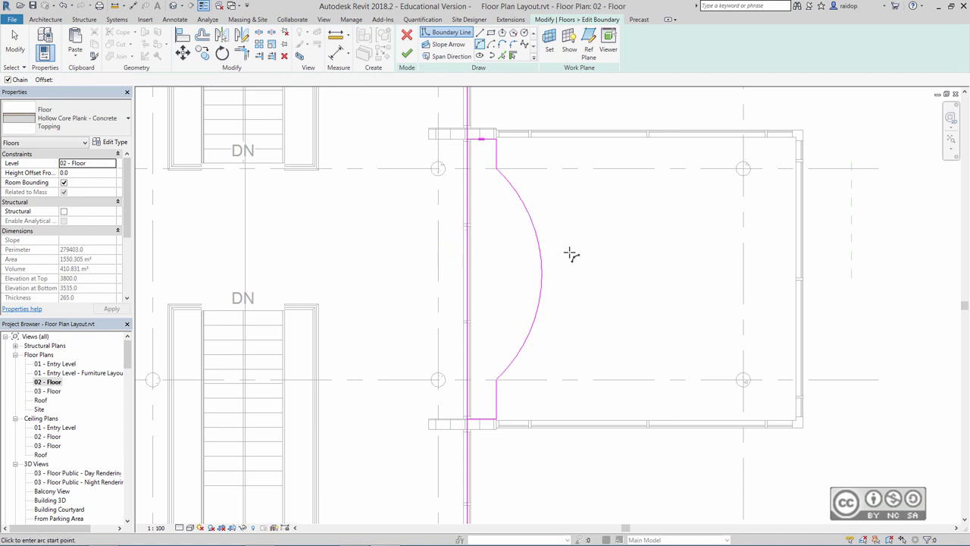
key("Escape")
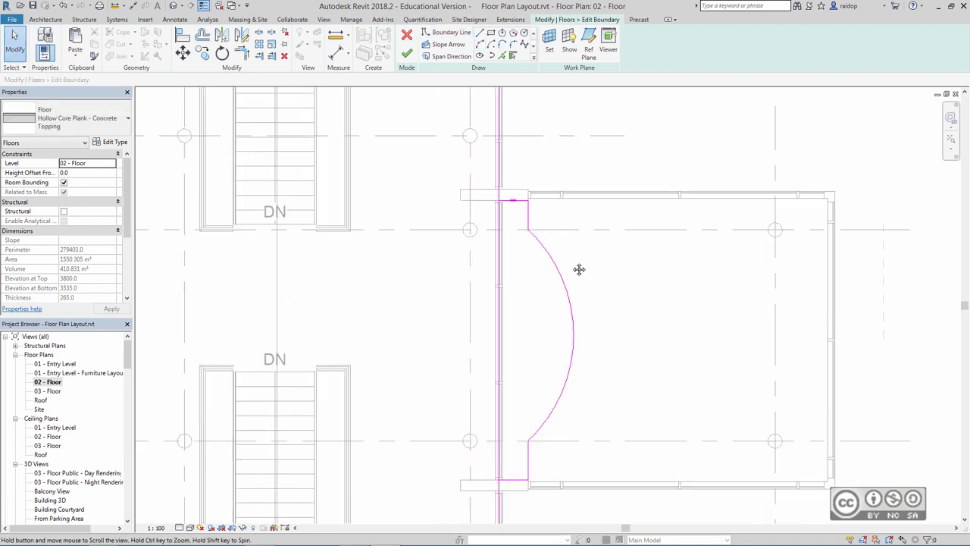
Split the vertical floor boundary lines at both pavilion wall corners.
scroll(553, 227, "up", 1)
scroll(504, 211, "up", 2)
scroll(506, 214, "down", 1)
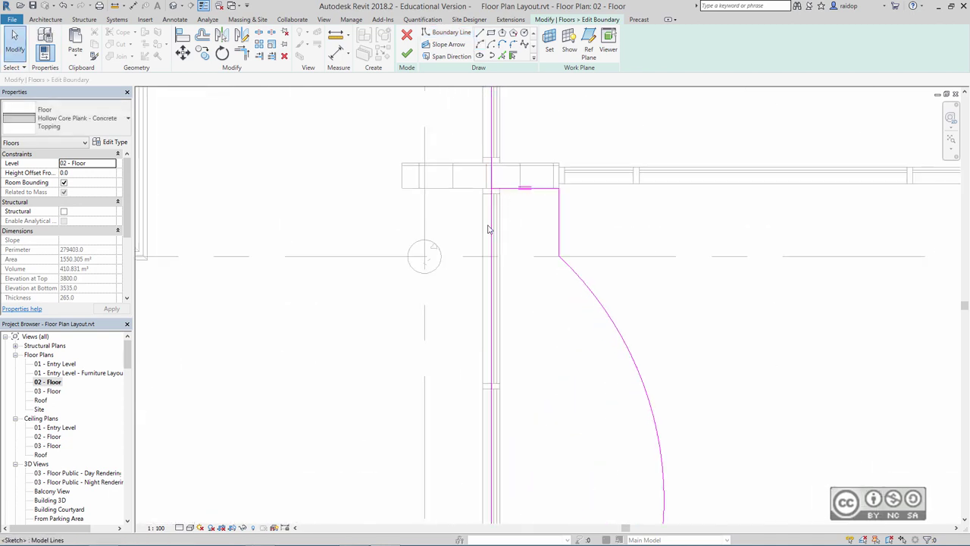
scroll(500, 224, "down", 2)
scroll(491, 235, "down", 1)
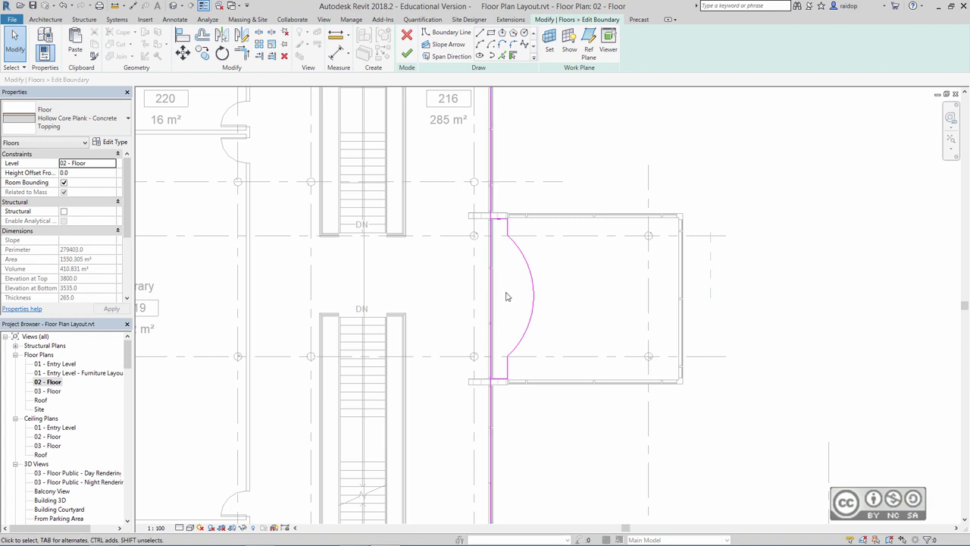
scroll(509, 299, "down", 1, "ctrl")
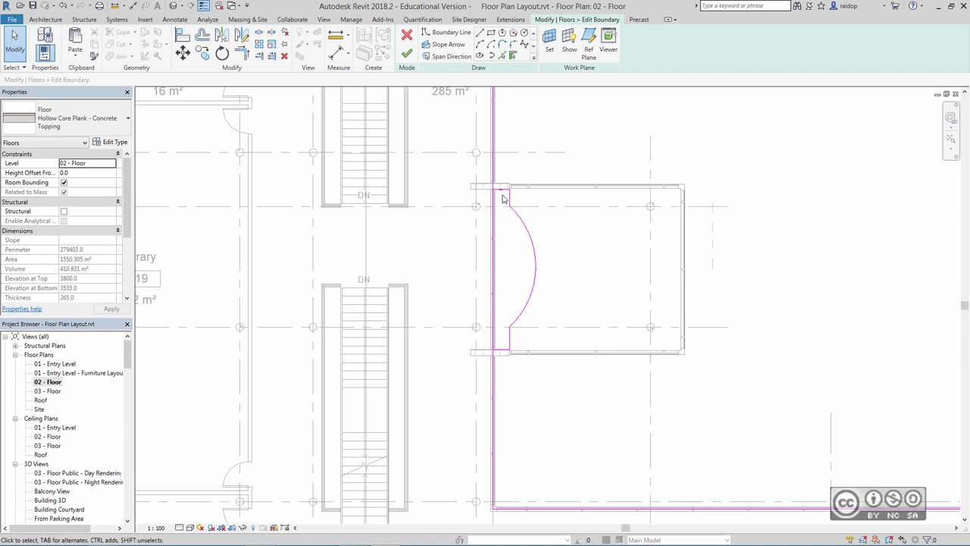
scroll(503, 199, "up", 5)
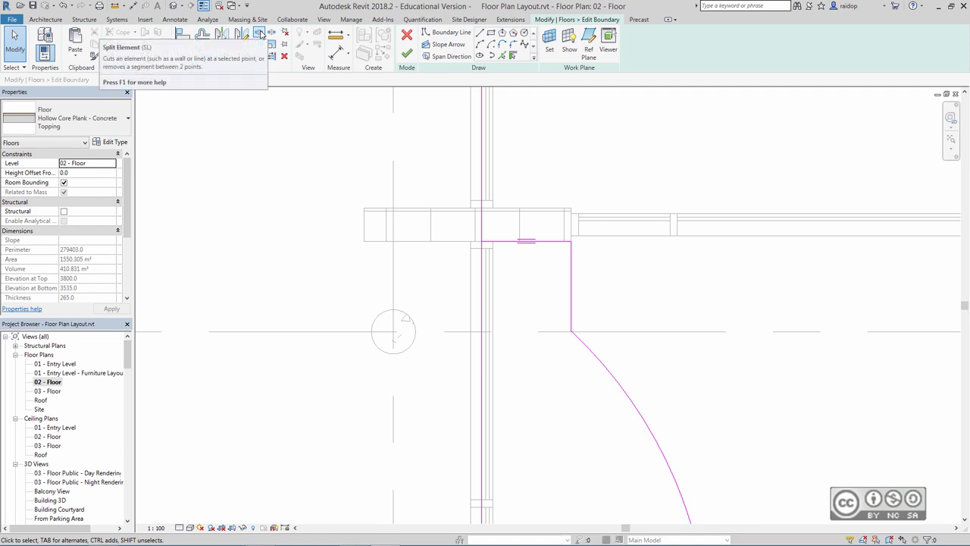
left_click(260, 34)
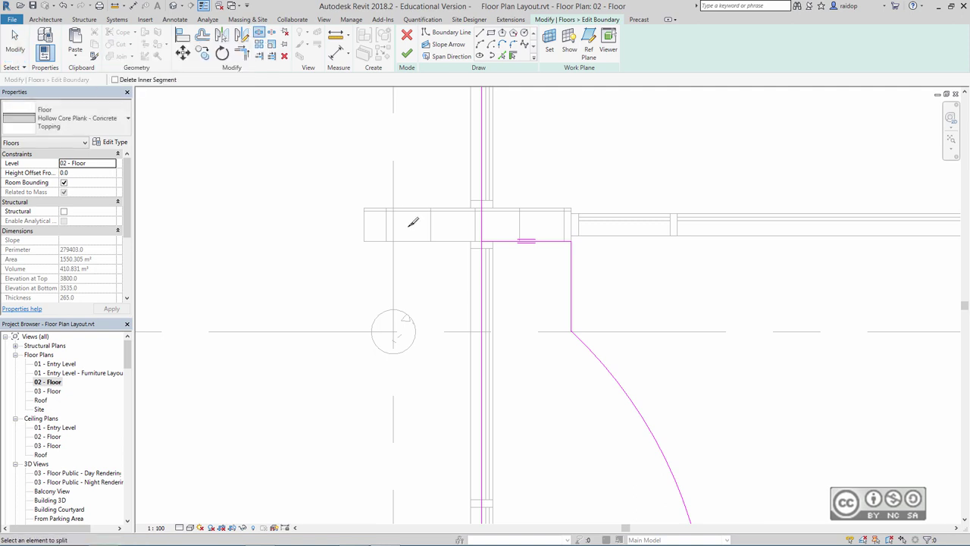
left_click(484, 240)
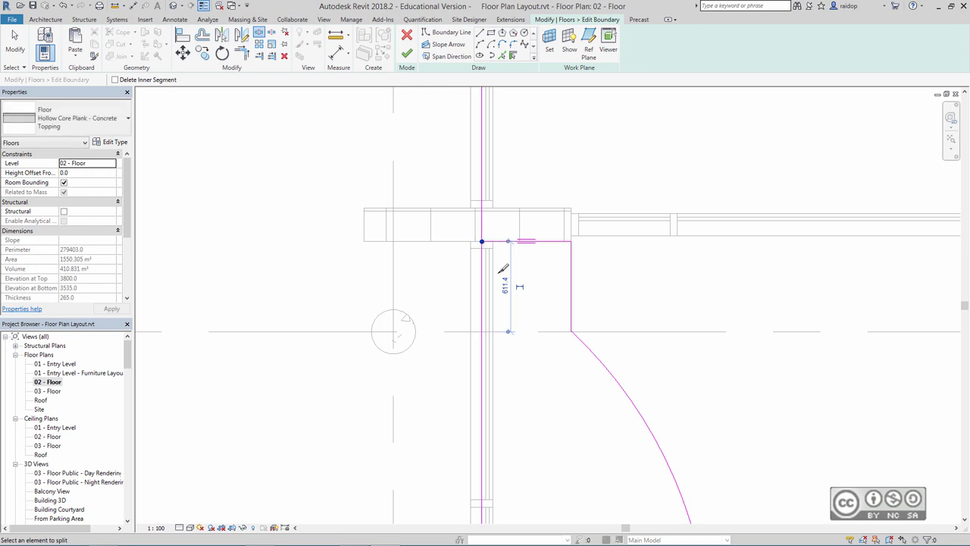
scroll(485, 243, "down", 3)
scroll(465, 265, "up", 2)
scroll(462, 270, "up", 2)
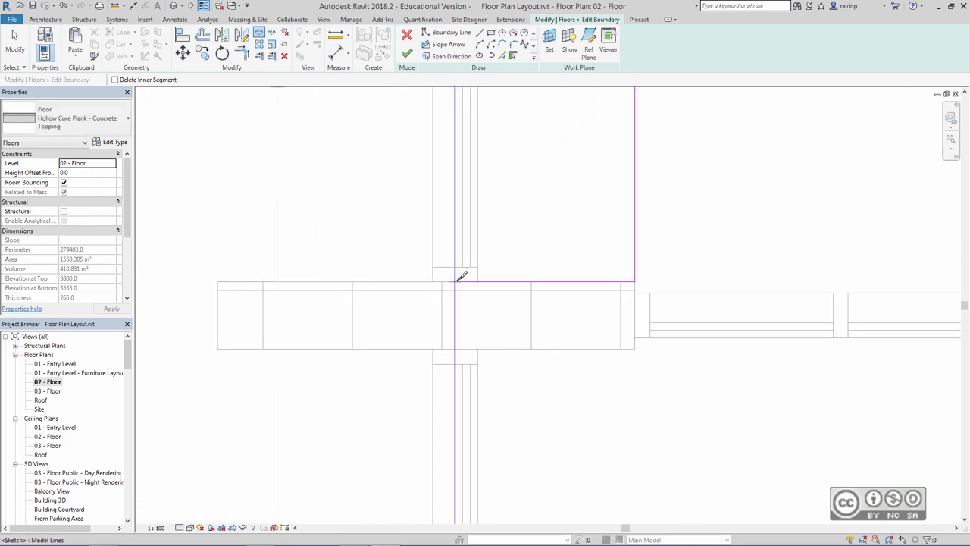
left_click(458, 279)
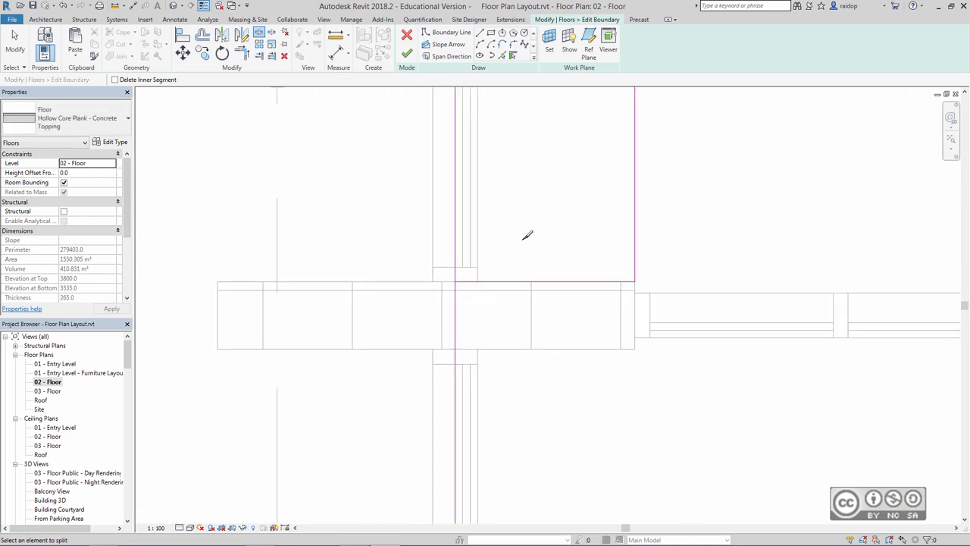
key("Escape")
Check that both ends of the 3000-radius arc meet the straight wall boundary.
left_click(455, 238)
scroll(526, 218, "down", 3)
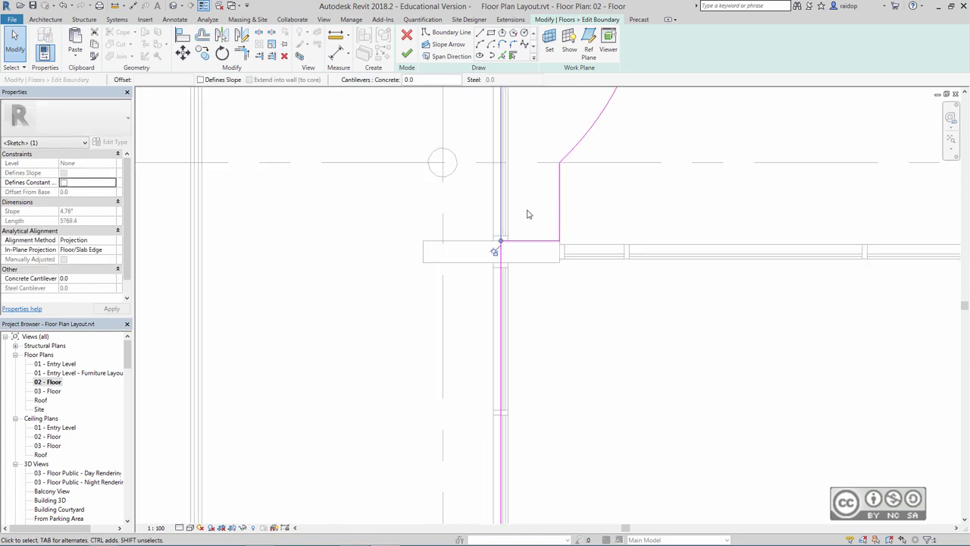
mouse_move(528, 215)
middle_mouse_down()
mouse_move(497, 398)
mouse_move(510, 231)
mouse_move(505, 368)
middle_mouse_up()
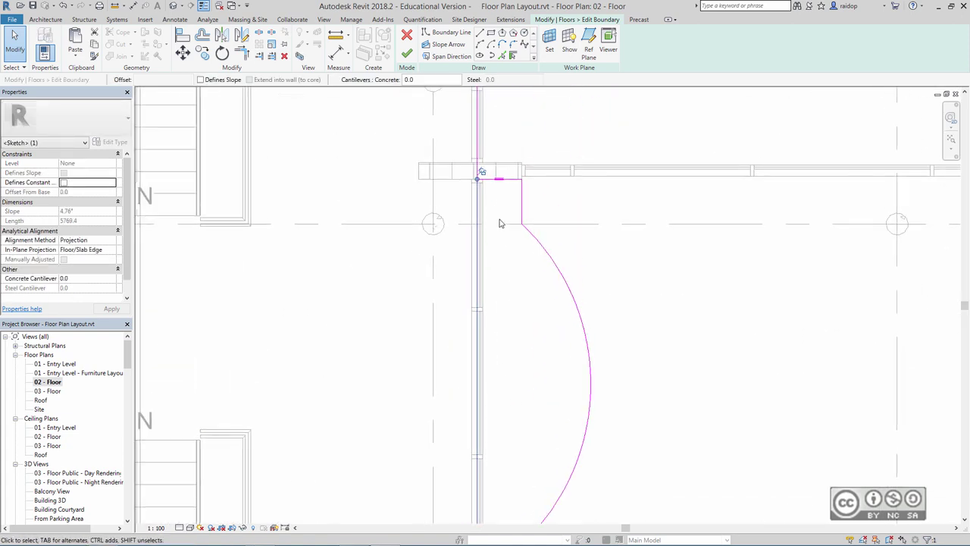
middle_click_drag(502, 212, 482, 169)
key("Escape")
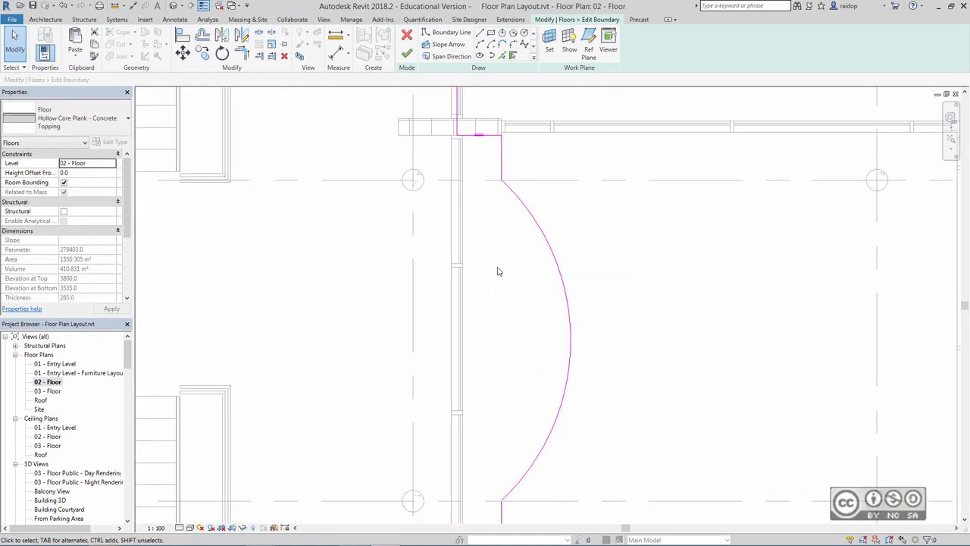
scroll(464, 139, "up", 3)
scroll(450, 138, "up", 3)
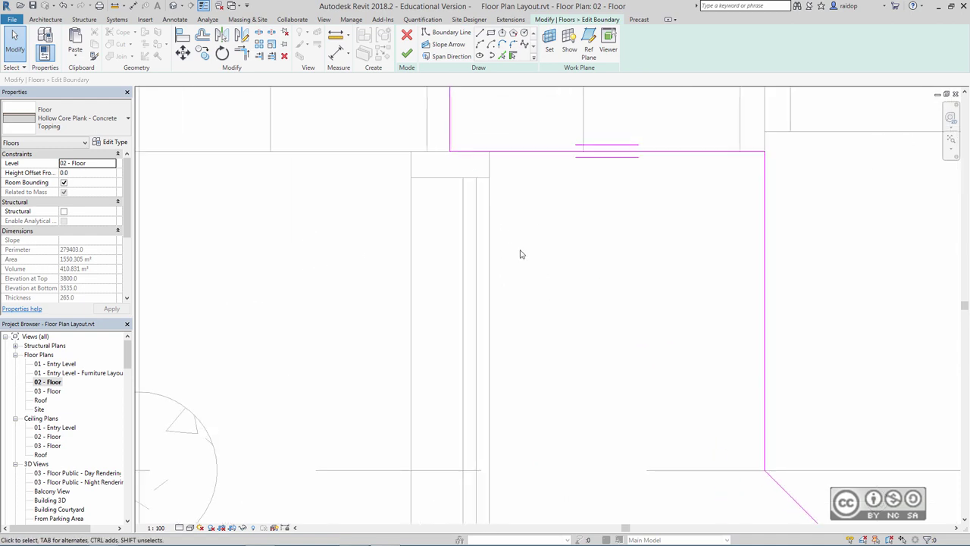
scroll(520, 253, "down", 2)
scroll(531, 303, "down", 2)
scroll(515, 307, "down", 2)
scroll(500, 270, "up", 2)
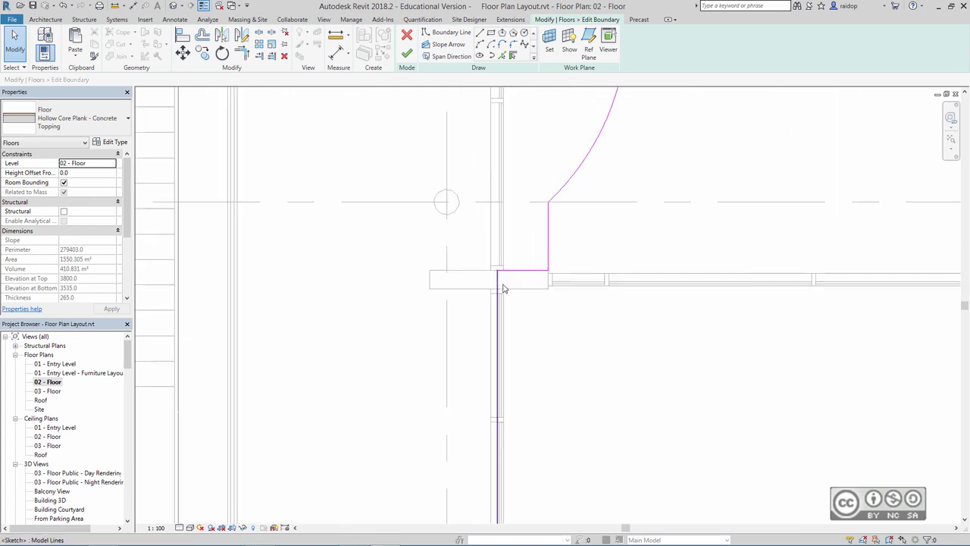
scroll(493, 260, "up", 2)
scroll(565, 325, "down", 5)
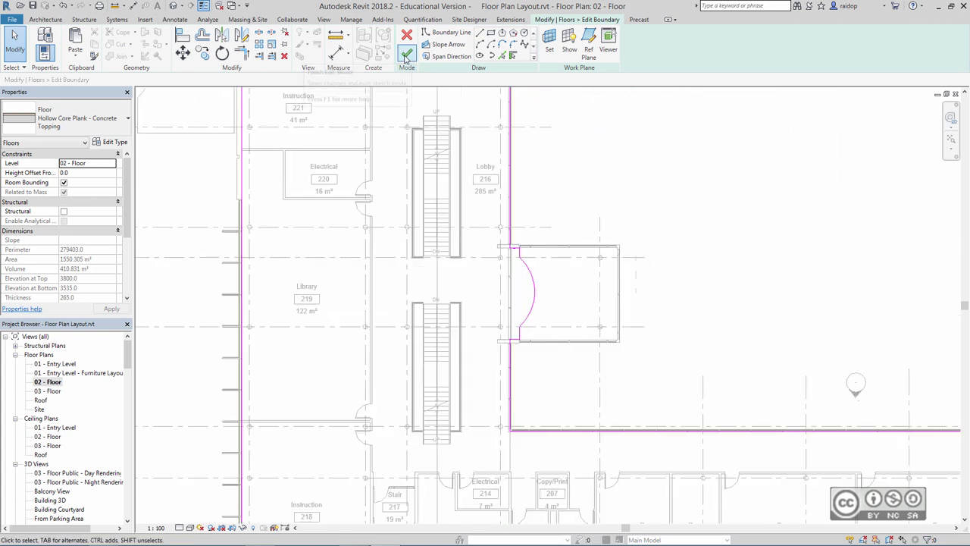
Finish the level 2 floor sketch without attaching the walls below, then deselect the floor.
left_click(405, 55)
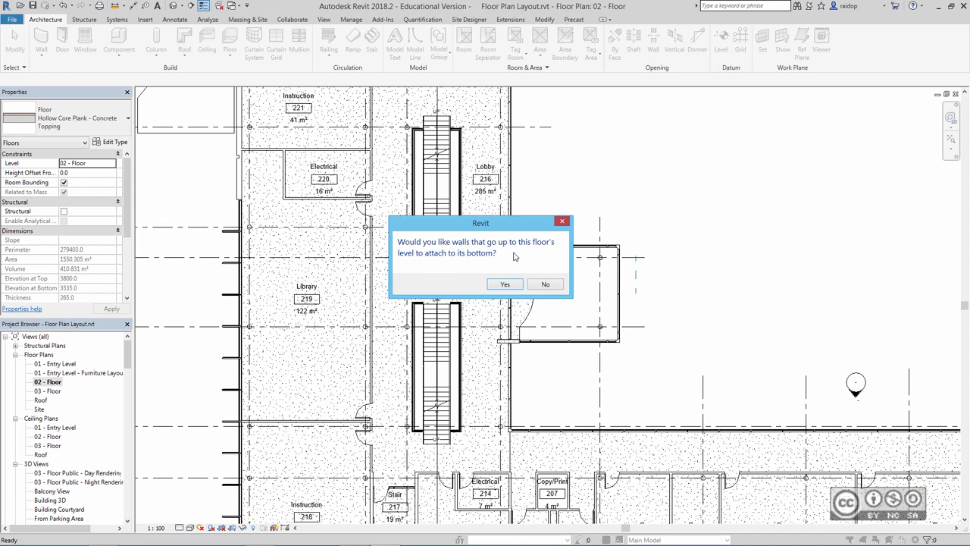
left_click(548, 286)
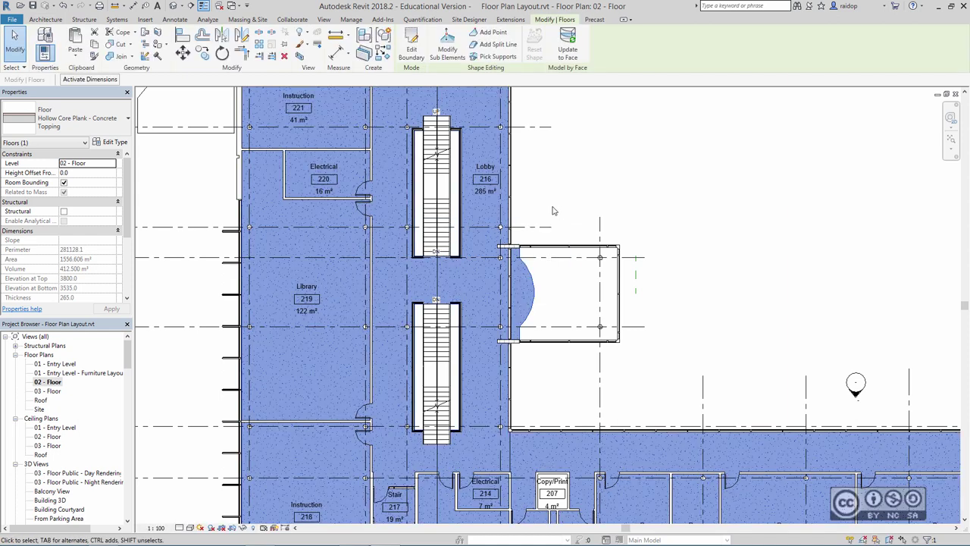
left_click(552, 210)
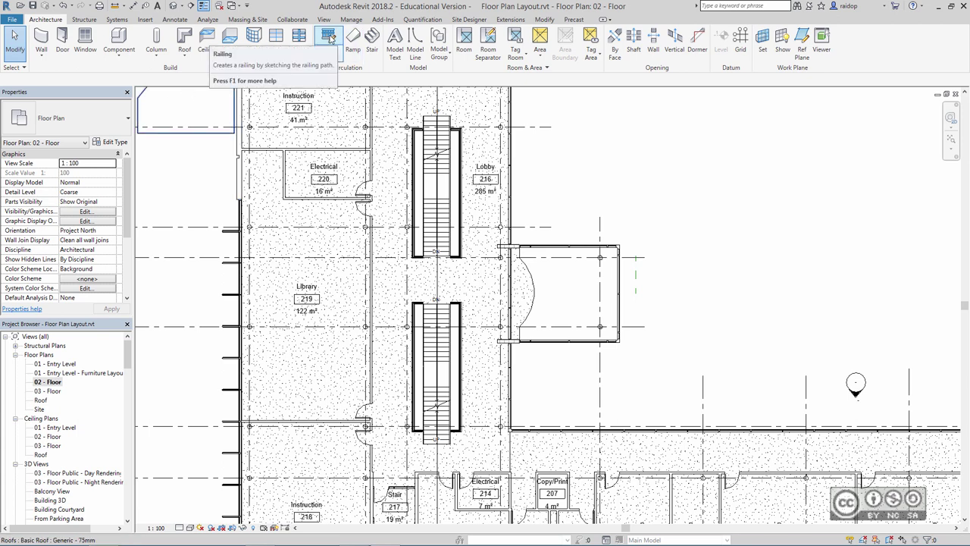
Start a railing path using Pick Lines with a 100 offset.
left_click(329, 42)
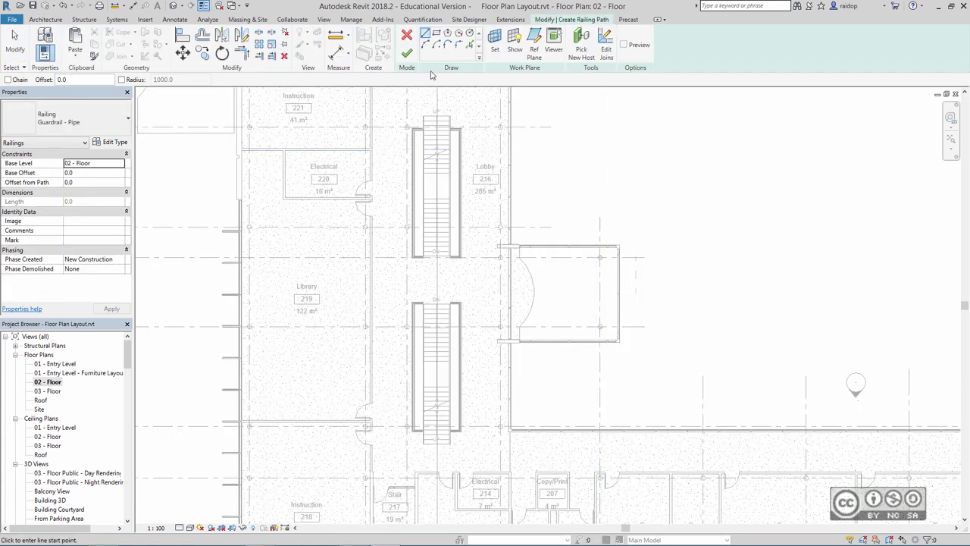
left_click(470, 47)
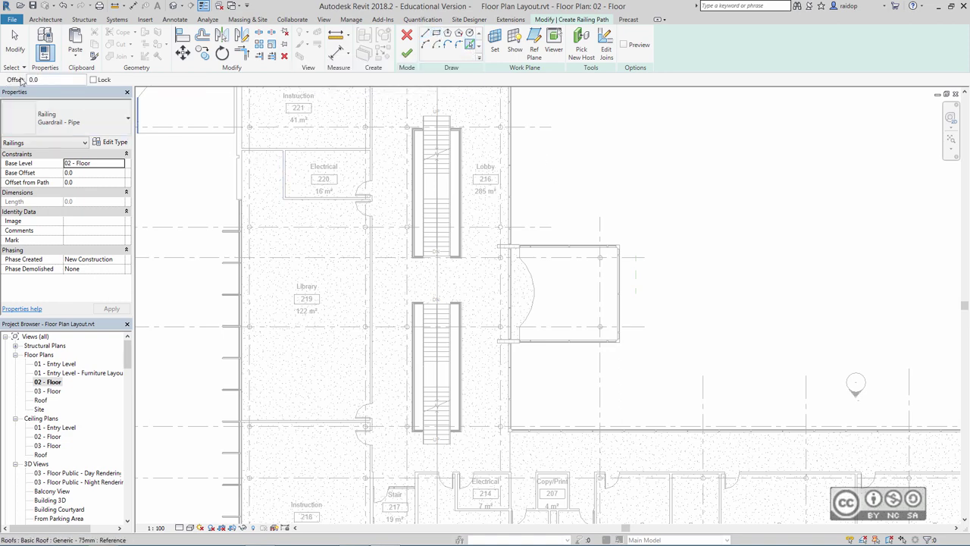
double_click(38, 80)
type("100")
key("Return")
Trace the curved floor edge as the path and finish the Guardrail - Pipe railing.
scroll(536, 307, "up", 3)
scroll(541, 288, "up", 1)
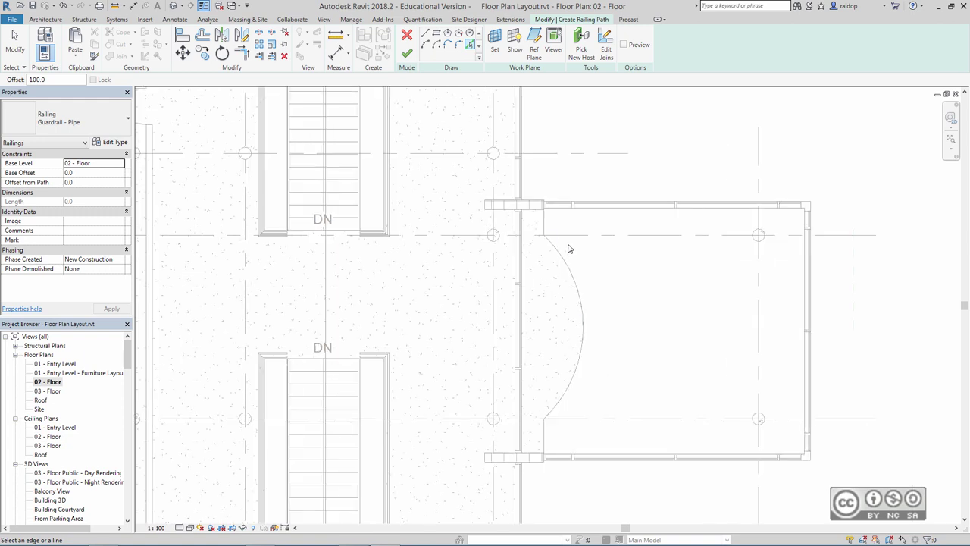
middle_click_drag(570, 249, 550, 197)
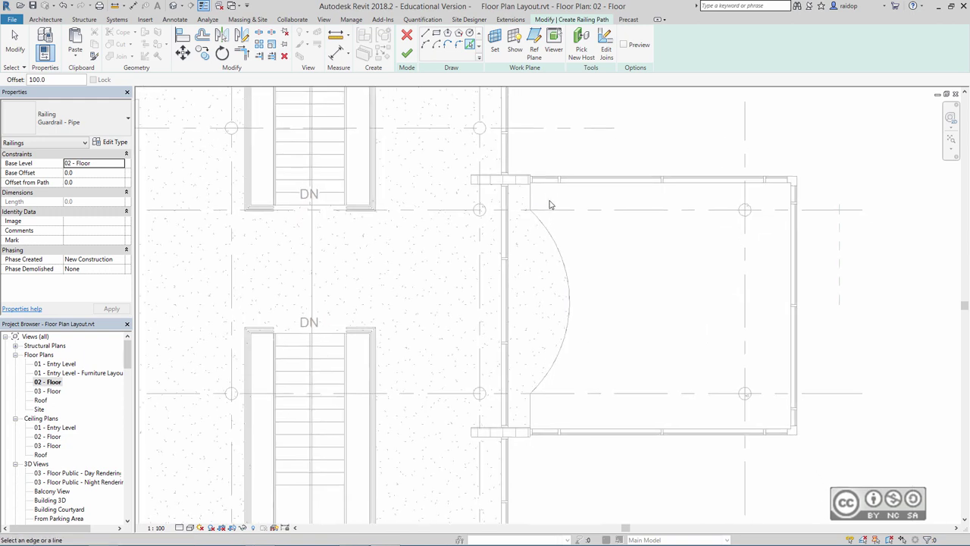
scroll(548, 205, "up", 2)
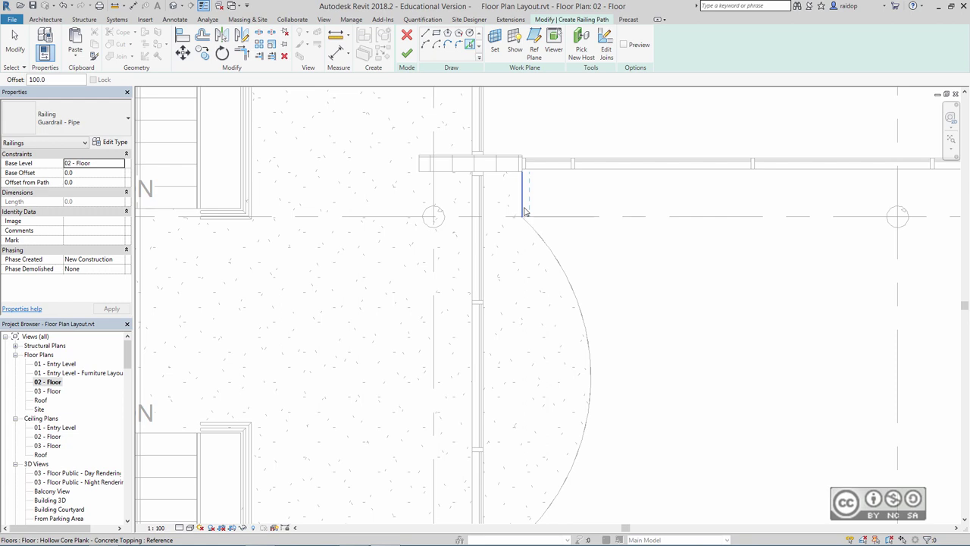
left_click(561, 258)
middle_click_drag(531, 515, 518, 295)
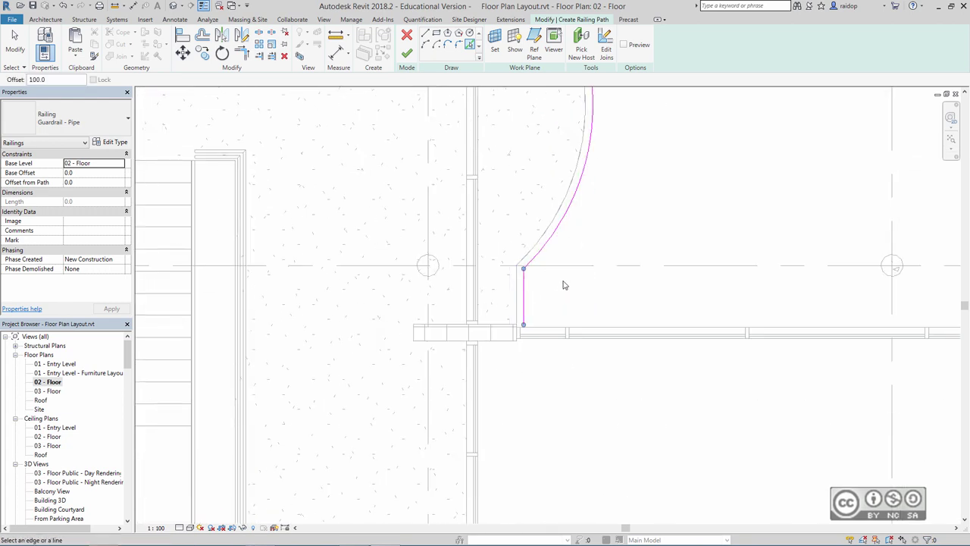
scroll(621, 190, "down", 2)
middle_click_drag(621, 190, 574, 324)
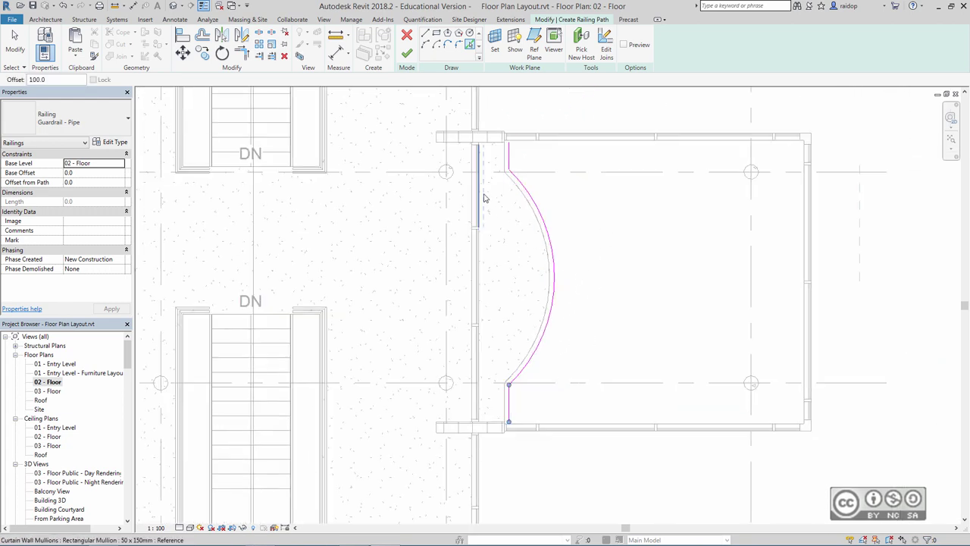
scroll(500, 193, "up", 2)
scroll(523, 190, "up", 2)
scroll(543, 188, "down", 3)
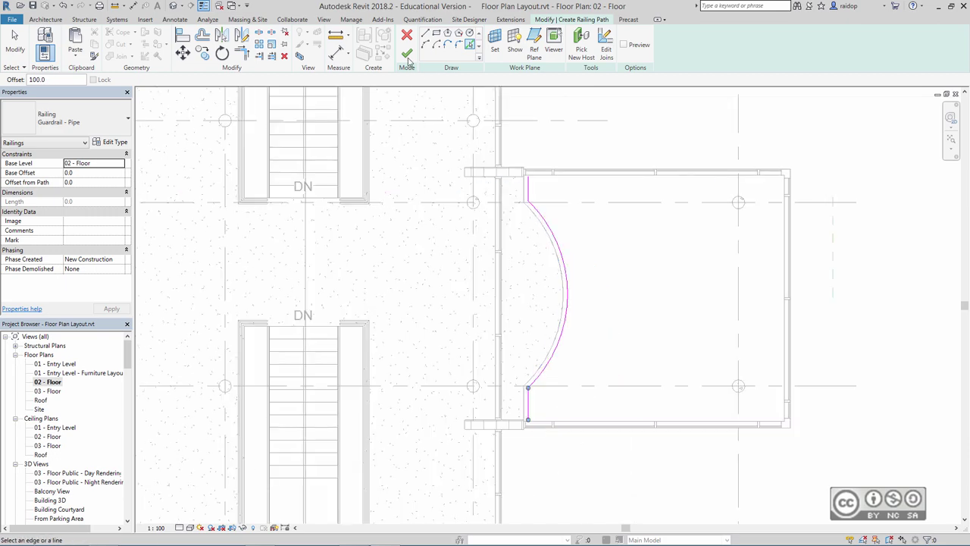
left_click(407, 57)
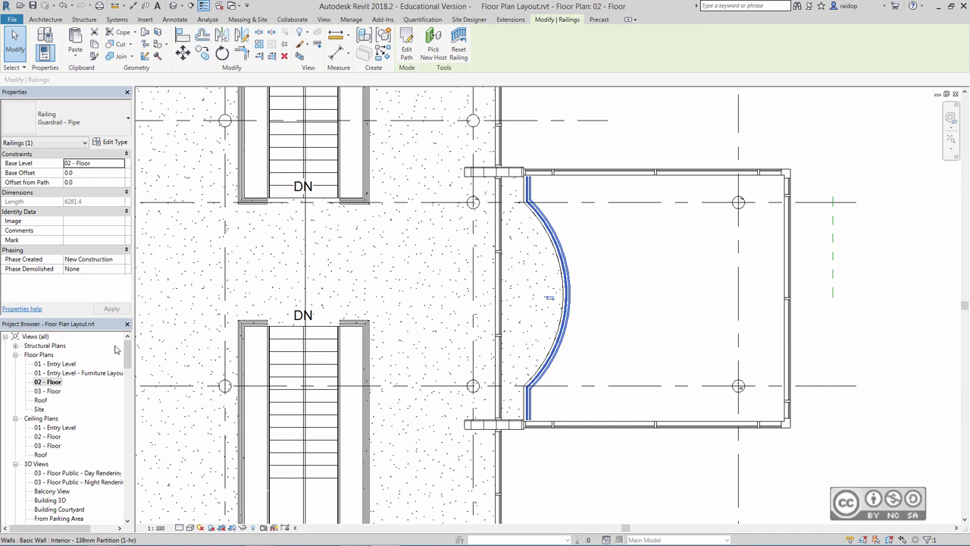
Deselect the railing and open the Roof floor plan showing the whole L-shaped building.
key("Escape")
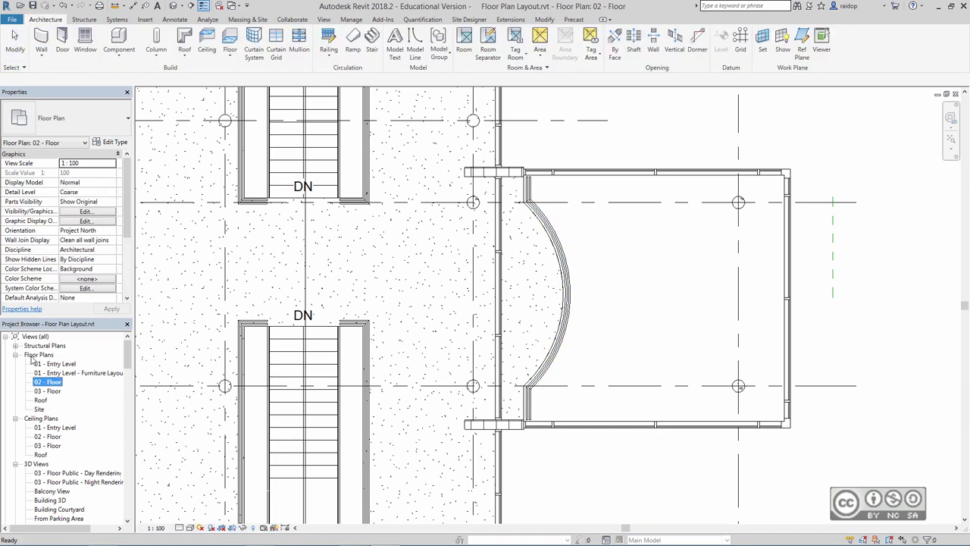
double_click(40, 400)
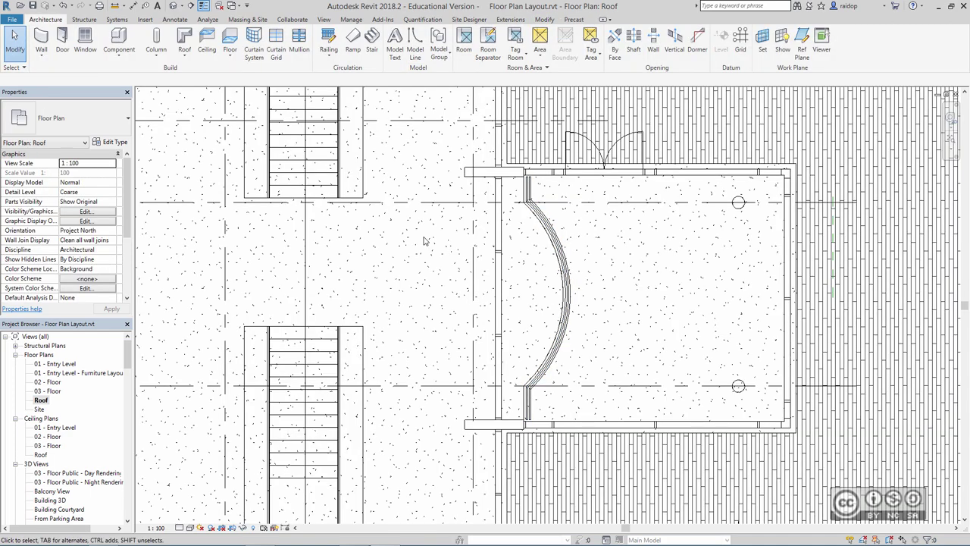
scroll(413, 248, "down", 3)
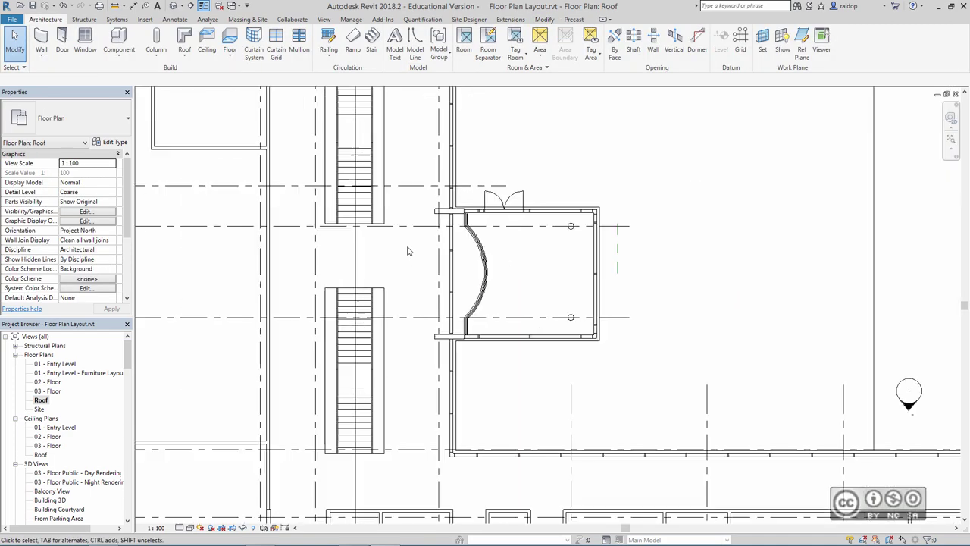
scroll(407, 250, "down", 2)
scroll(409, 249, "down", 1)
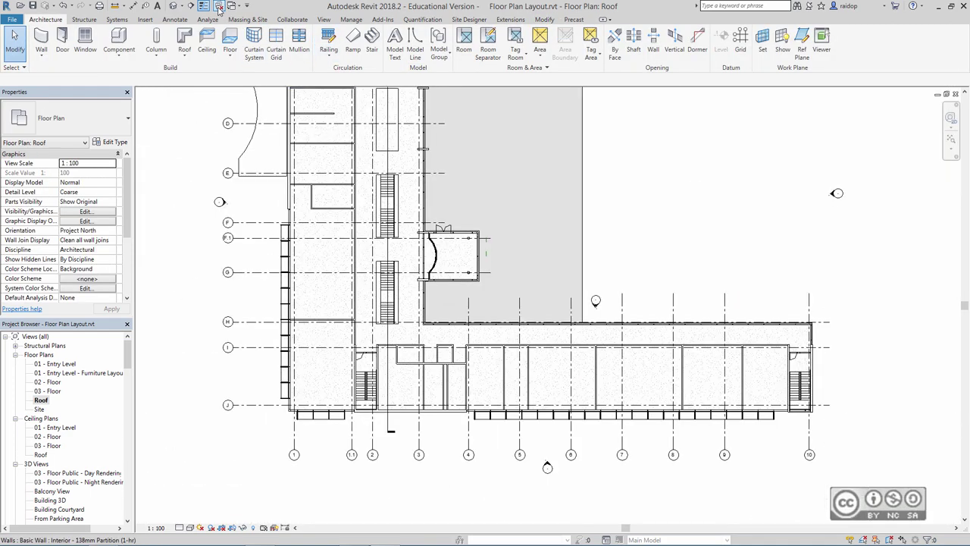
scroll(195, 234, "down", 2)
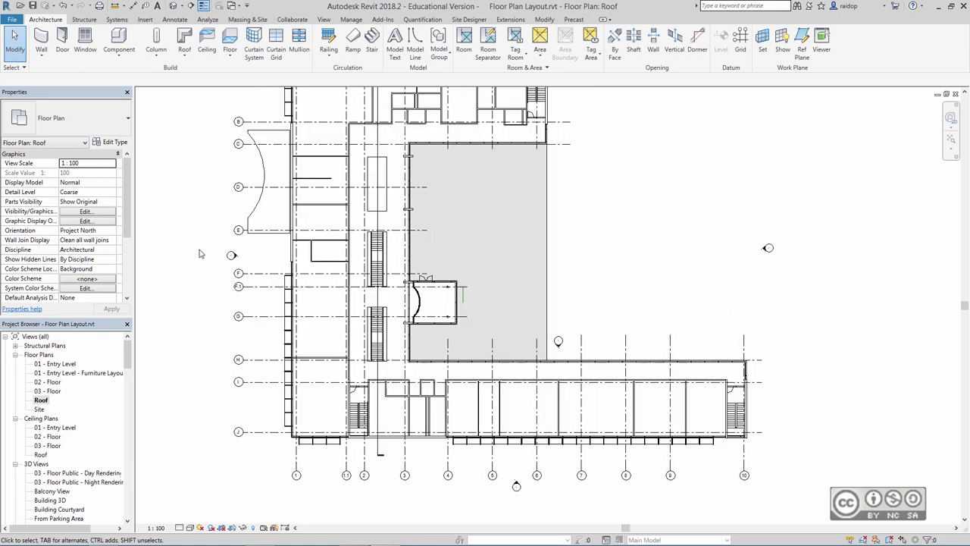
middle_click_drag(204, 246, 234, 279)
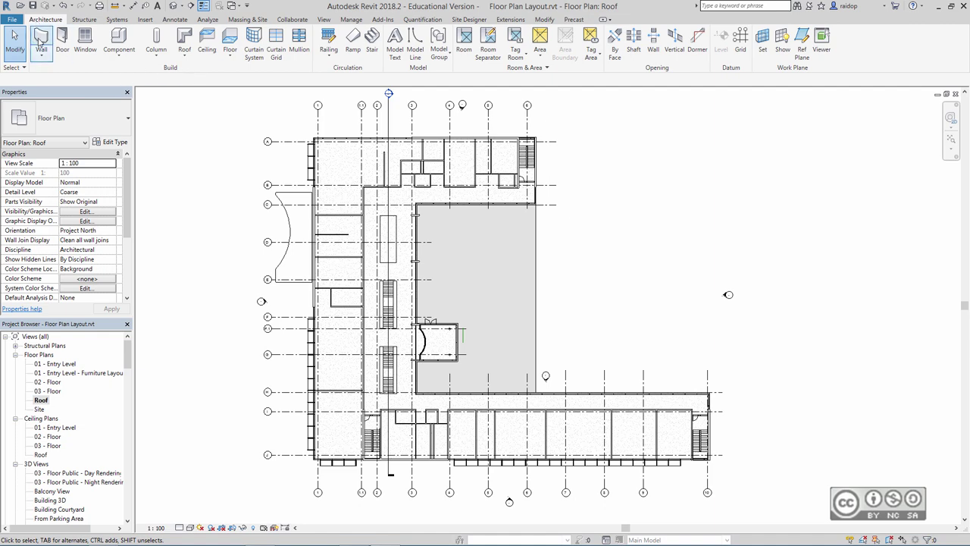
Set up a Parapet Wall located by Finish Face: Exterior, placed with Pick Lines.
left_click(40, 38)
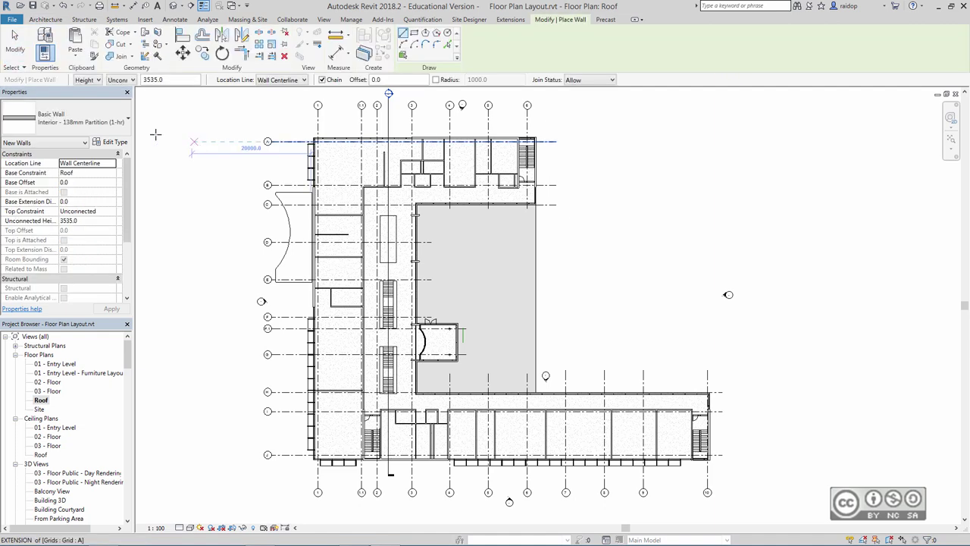
left_click(73, 119)
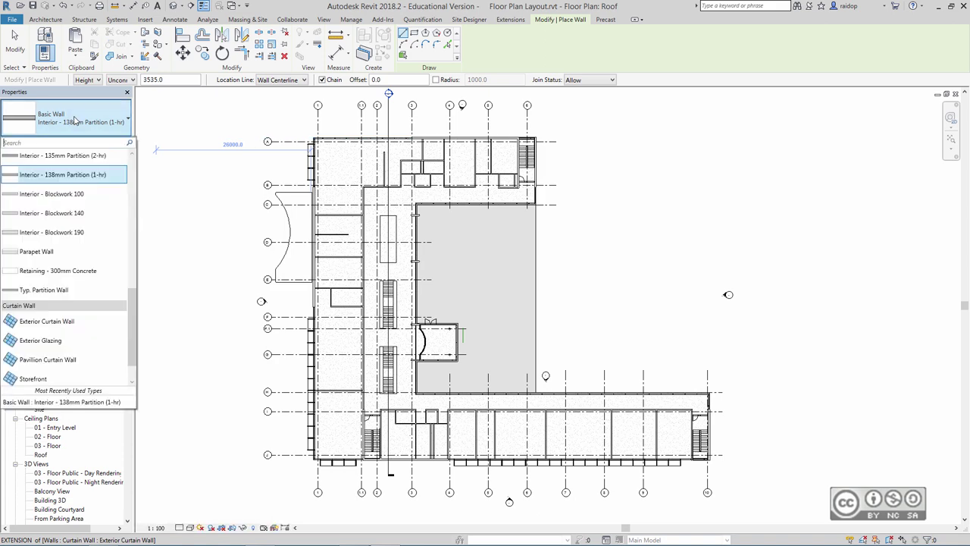
left_click(36, 253)
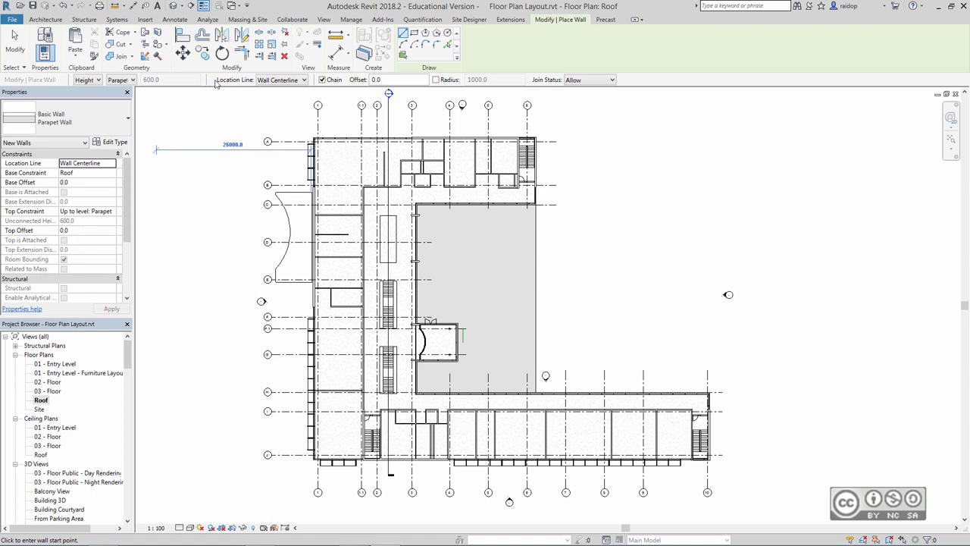
left_click(306, 81)
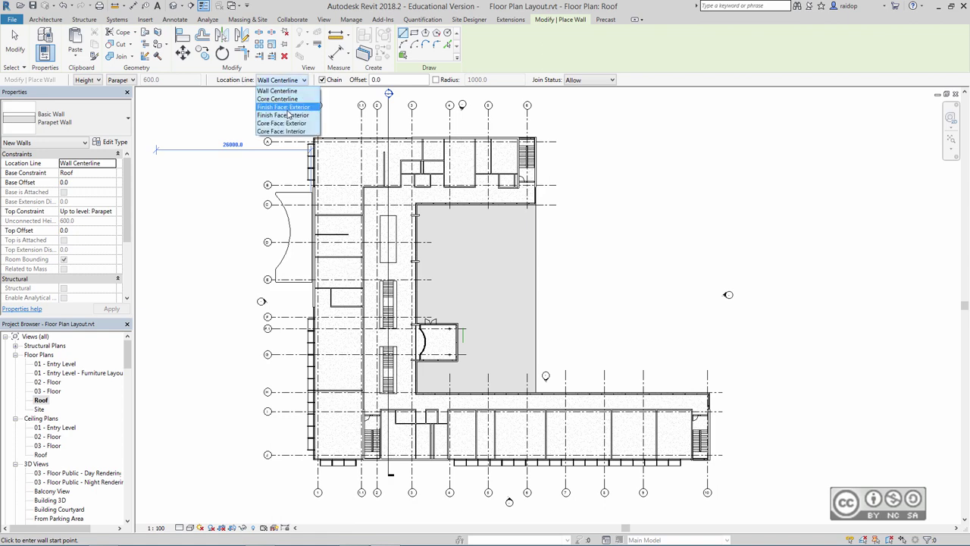
left_click(287, 109)
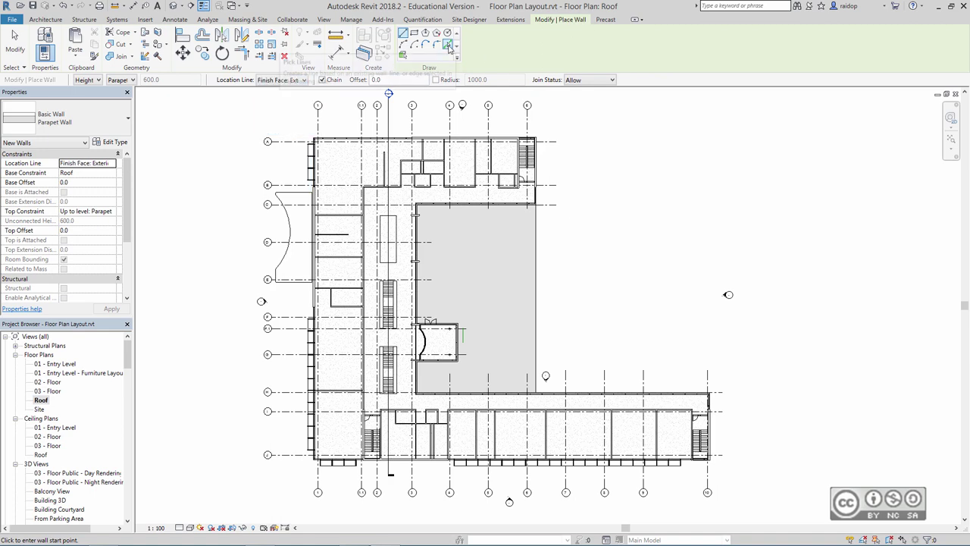
left_click(447, 44)
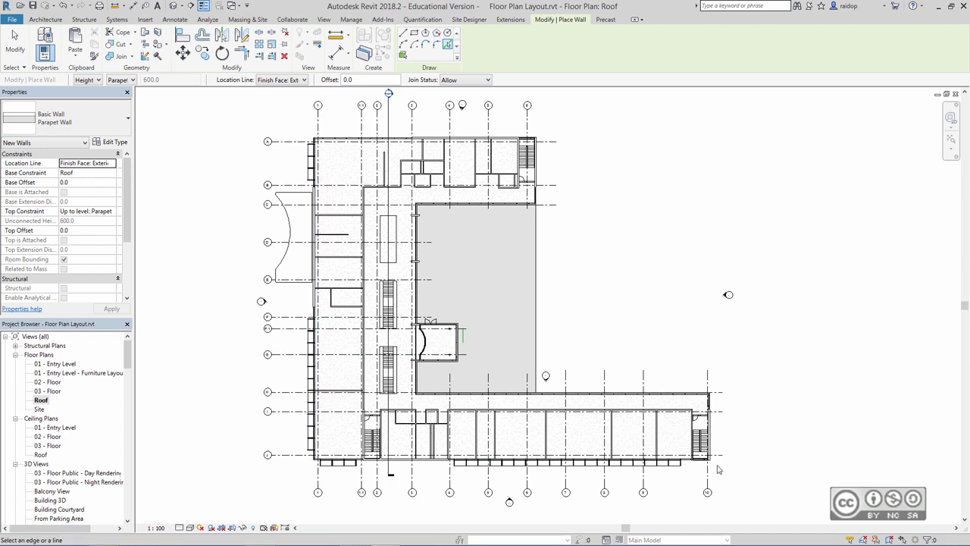
Pan and zoom around the Roof plan to bring the building's outer edges into view.
scroll(667, 341, "up", 2)
scroll(630, 238, "up", 1)
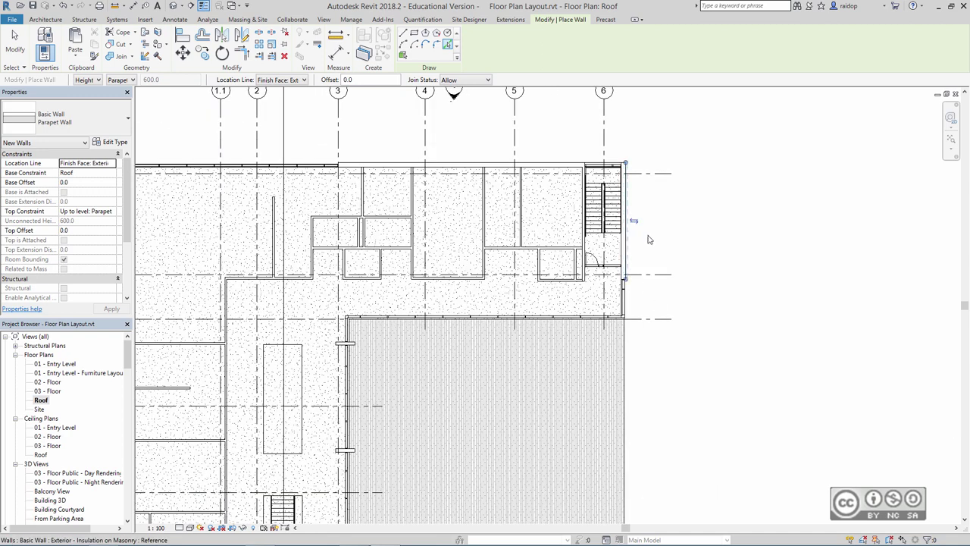
middle_click_drag(578, 213, 810, 99)
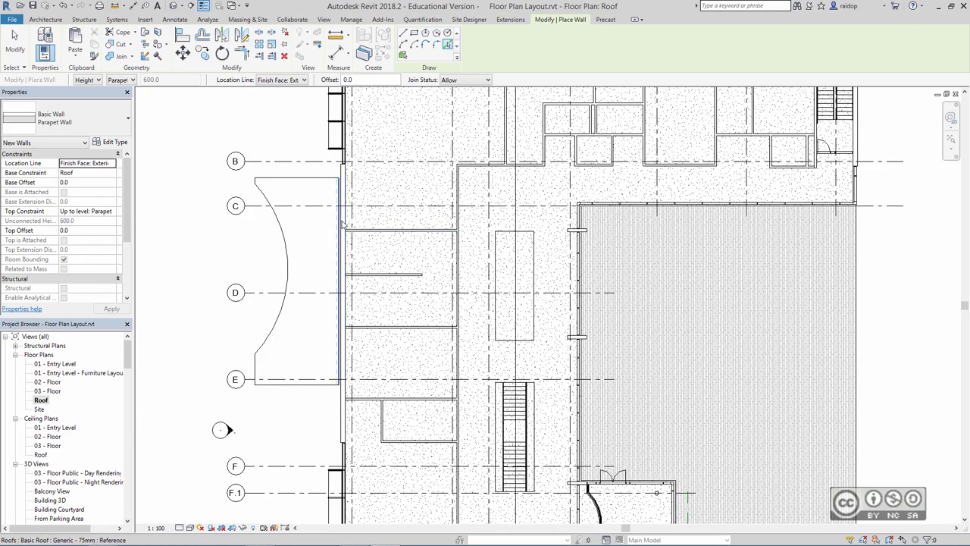
scroll(345, 224, "up", 1)
scroll(350, 323, "up", 1)
middle_click_drag(350, 323, 634, 336)
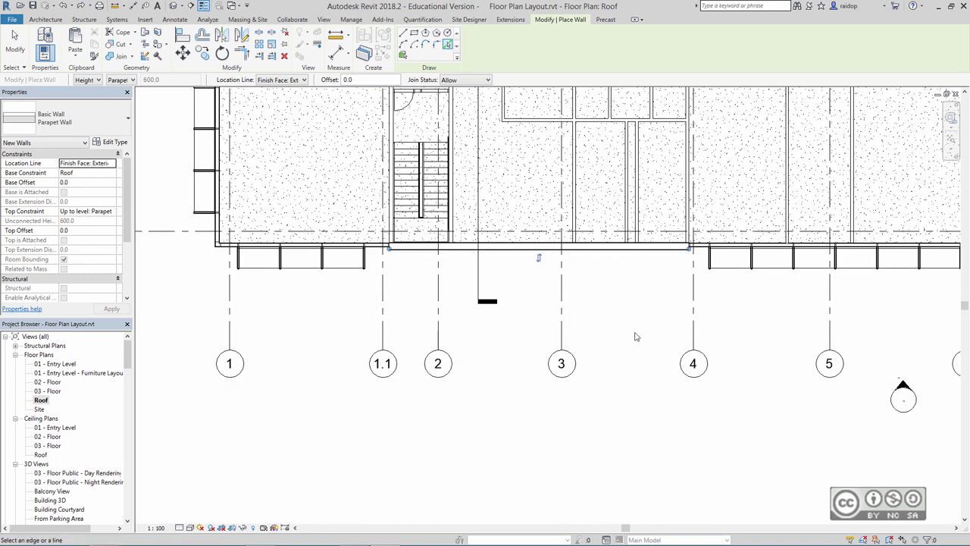
scroll(671, 325, "down", 2)
scroll(553, 288, "up", 3)
scroll(560, 239, "up", 5)
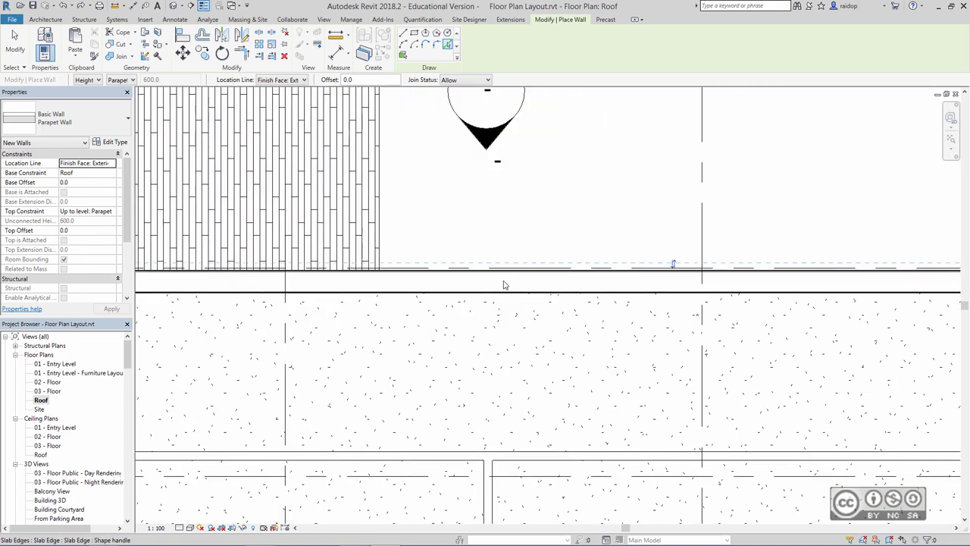
mouse_move(502, 281)
middle_mouse_down()
mouse_move(485, 303)
mouse_move(522, 257)
middle_mouse_up()
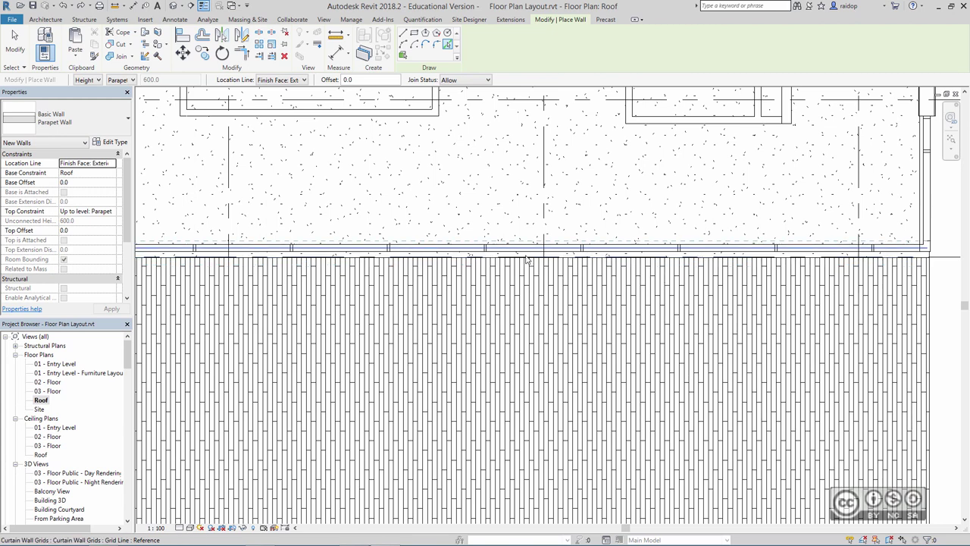
scroll(528, 259, "down", 4)
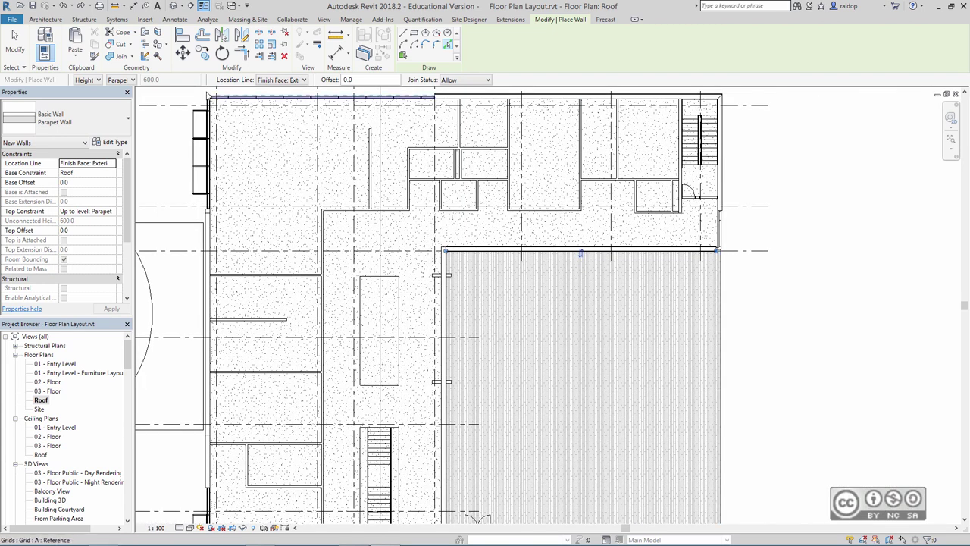
Trim the parapet walls into corners at the right end and the upper-left corner.
left_click(241, 55)
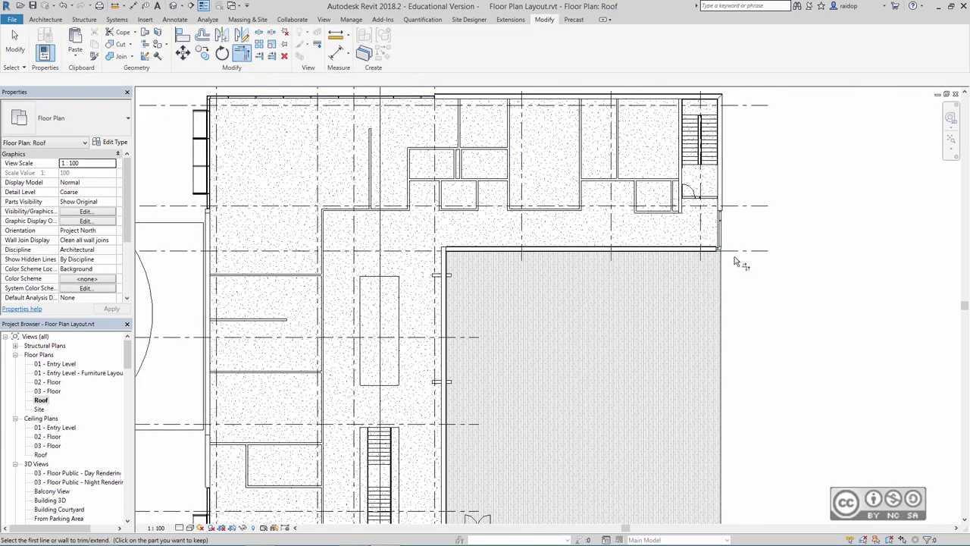
scroll(736, 258, "up", 3)
scroll(736, 255, "up", 2)
left_click(693, 244)
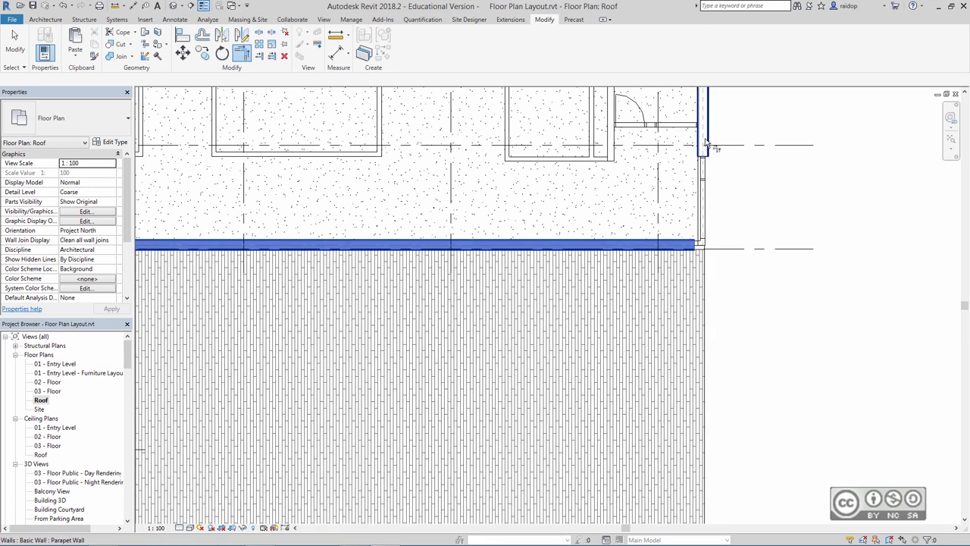
left_click(705, 144)
scroll(754, 179, "down", 2)
scroll(753, 180, "down", 2)
left_click(682, 202)
middle_click_drag(330, 379, 341, 307)
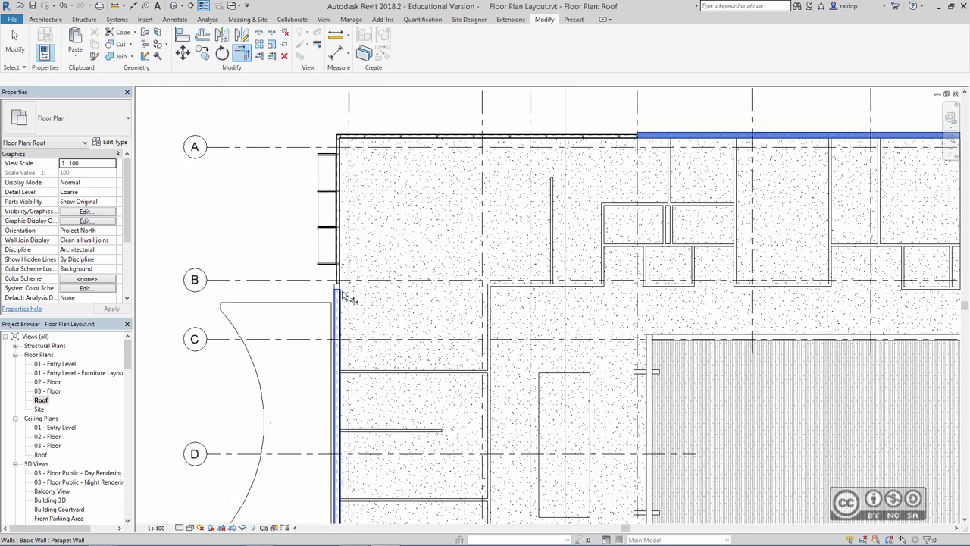
left_click(338, 307)
Review the bottom and courtyard parapet walls, then end the corner trimming.
scroll(390, 195, "down", 3)
scroll(390, 195, "up", 3)
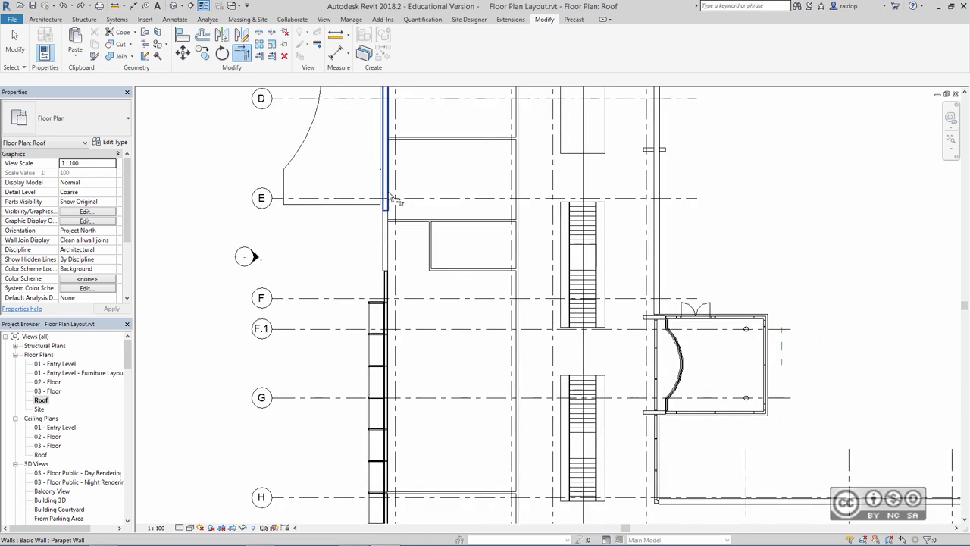
middle_click_drag(390, 190, 387, 298)
scroll(460, 314, "down", 2)
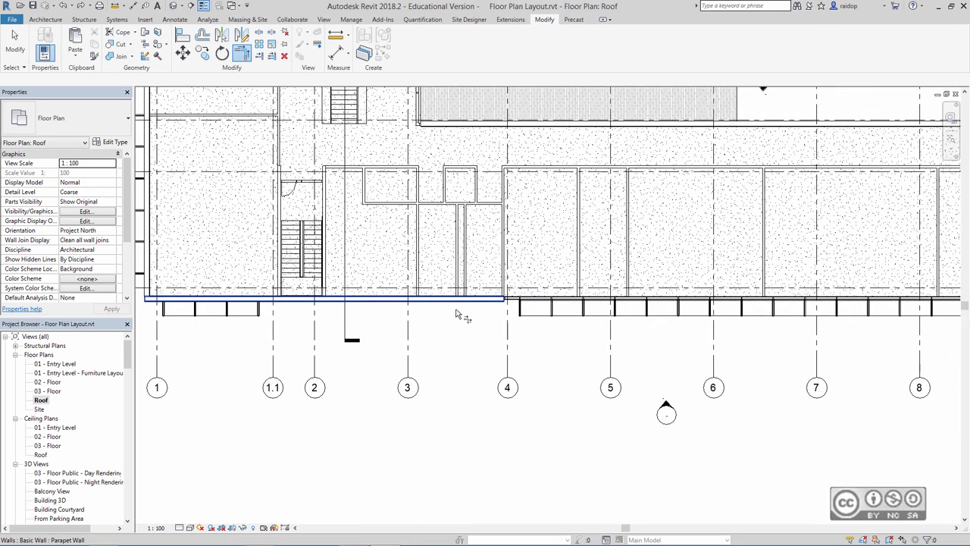
scroll(329, 234, "up", 3)
mouse_move(329, 235)
middle_mouse_down()
mouse_move(571, 357)
mouse_move(599, 307)
middle_mouse_up()
scroll(429, 162, "down", 2)
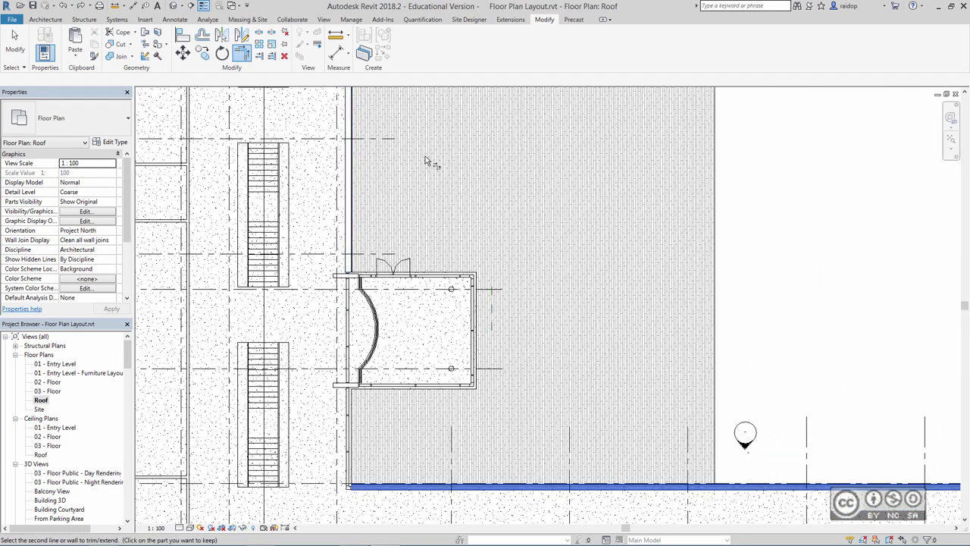
scroll(455, 325, "up", 2)
scroll(805, 290, "down", 4)
key("Escape")
key("Escape")
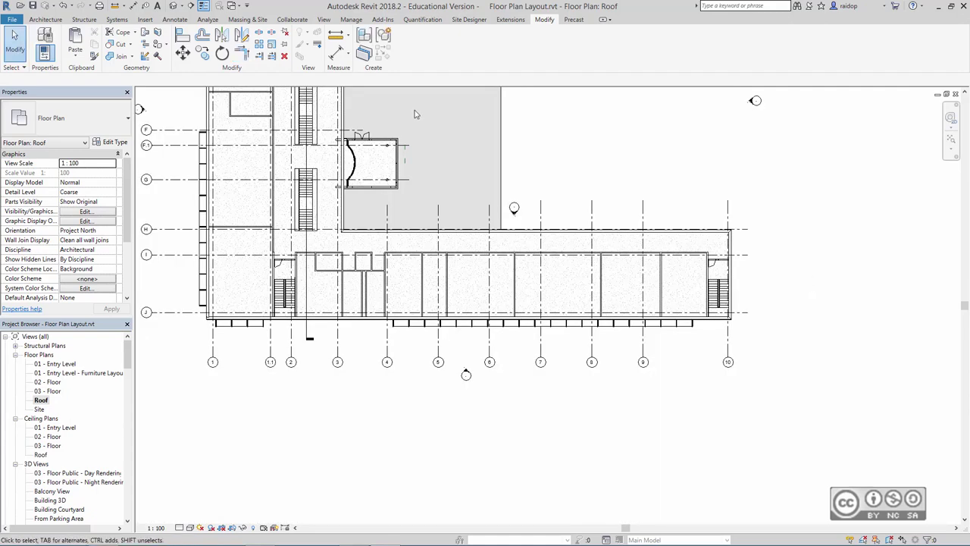
Tile the 3D view beside the Roof plan and make the 3D window active.
left_click(173, 6)
scroll(577, 264, "up", 2)
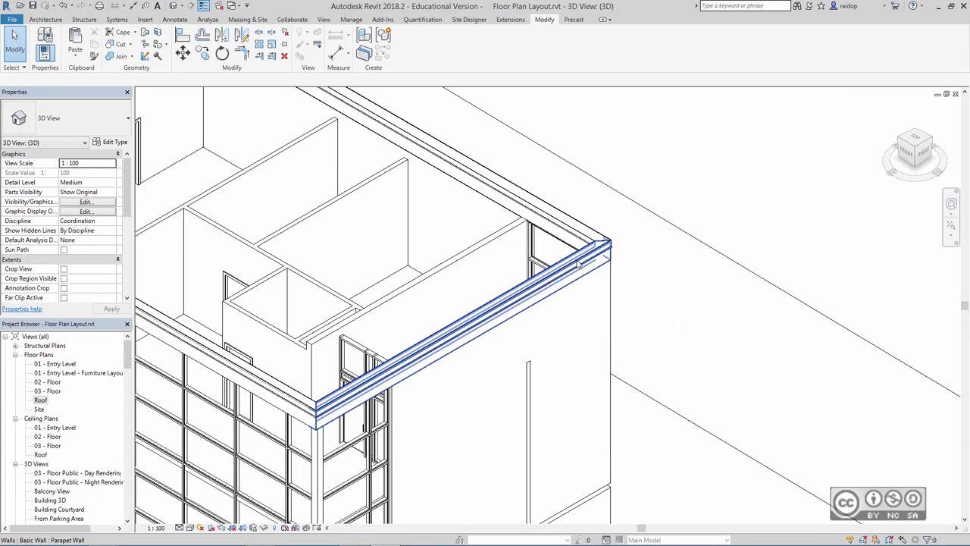
scroll(577, 264, "up", 3)
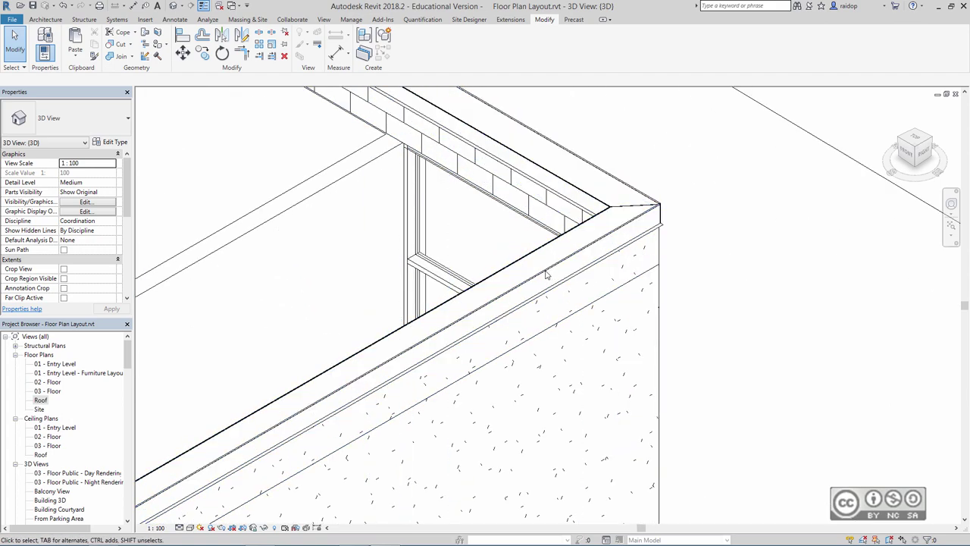
middle_click_drag(550, 271, 844, 260)
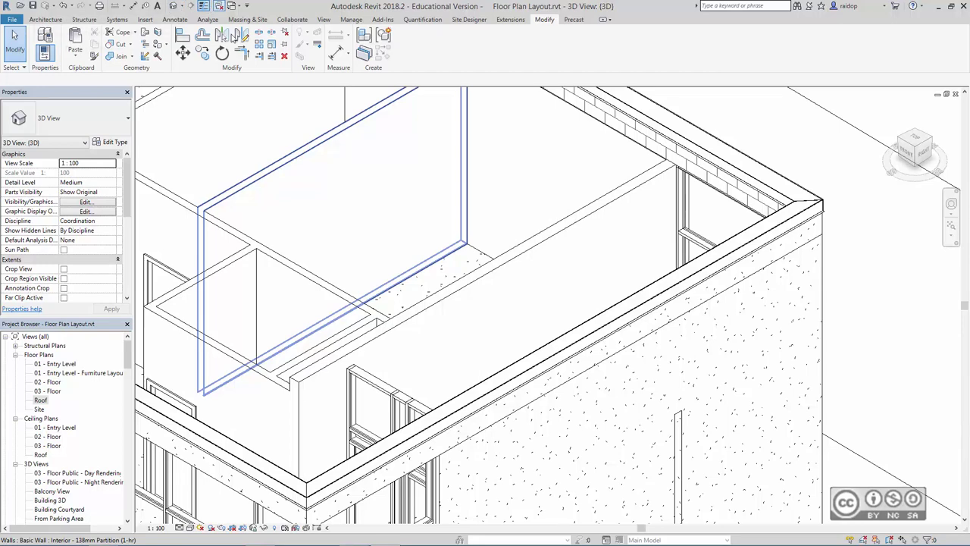
left_click(323, 18)
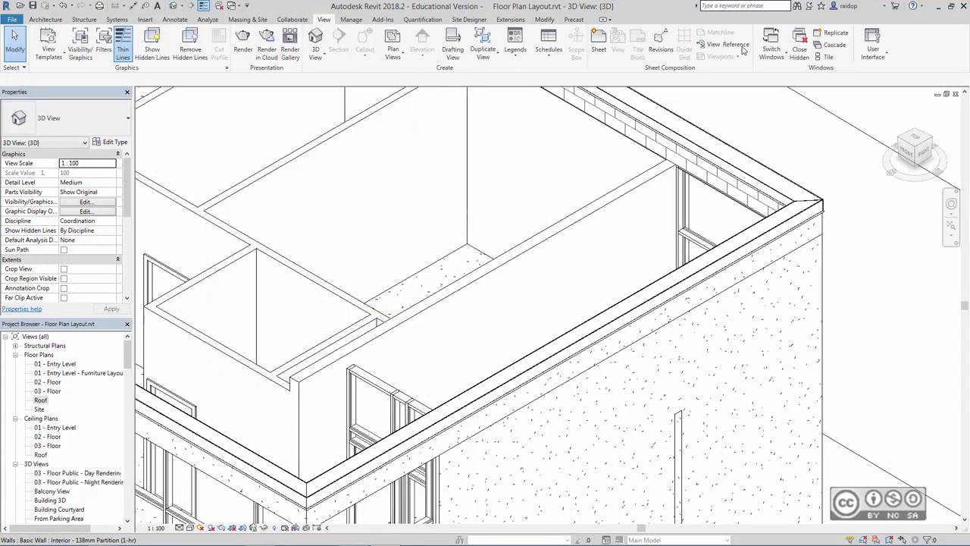
left_click(827, 61)
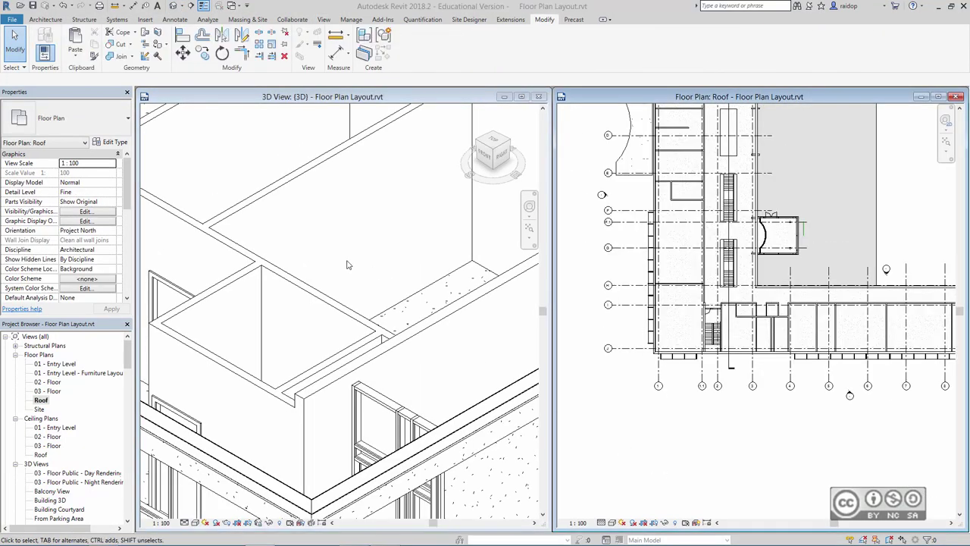
left_click(390, 239)
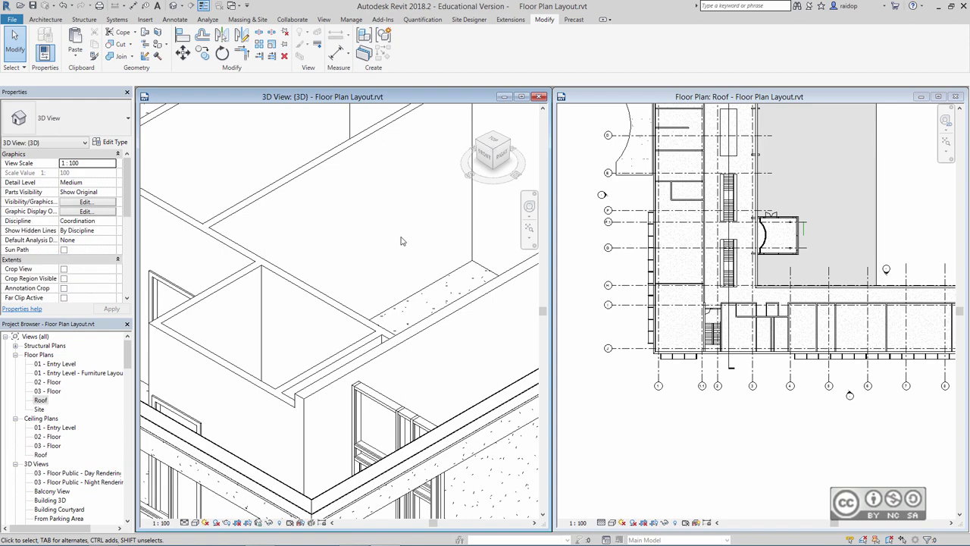
Zoom all views to fit with ZA and make the Roof plan active.
key("z")
key("a")
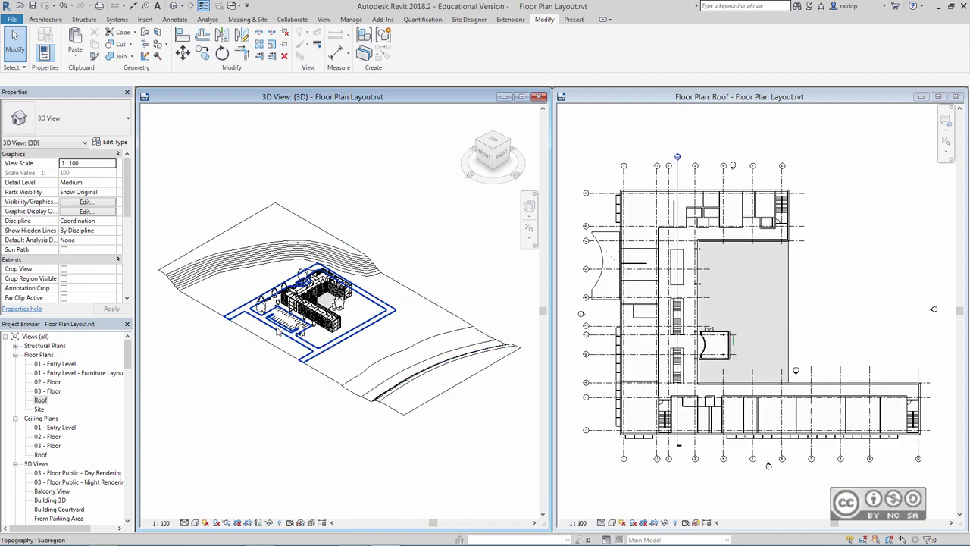
scroll(322, 286, "up", 4)
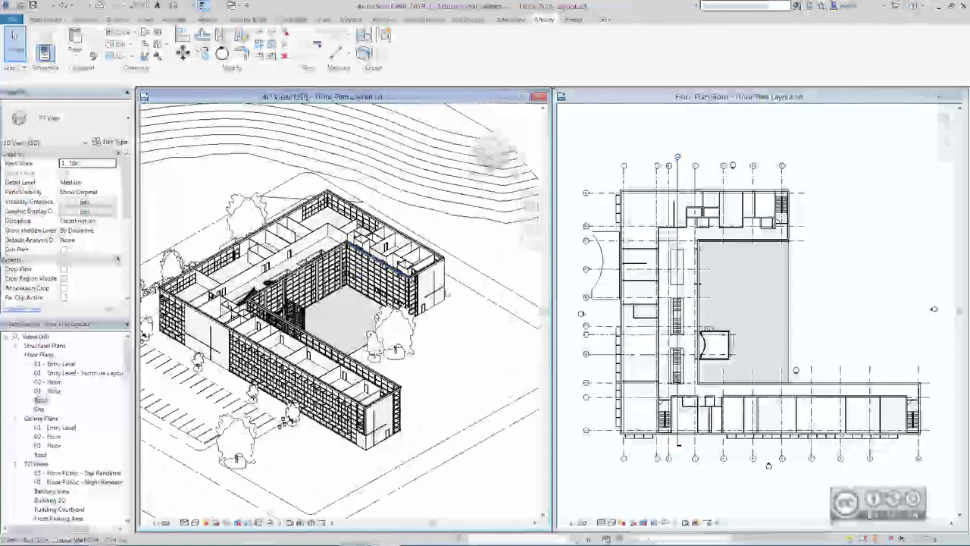
left_click(674, 194)
Tab-select the parapet wall chain and temporarily isolate it in the Roof plan.
scroll(650, 195, "up", 2)
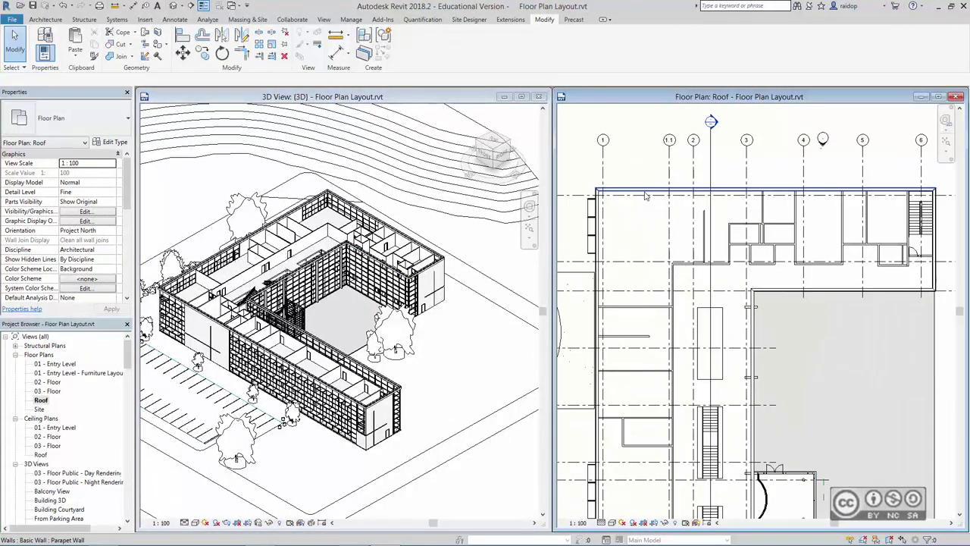
scroll(643, 194, "up", 2)
scroll(650, 186, "up", 2)
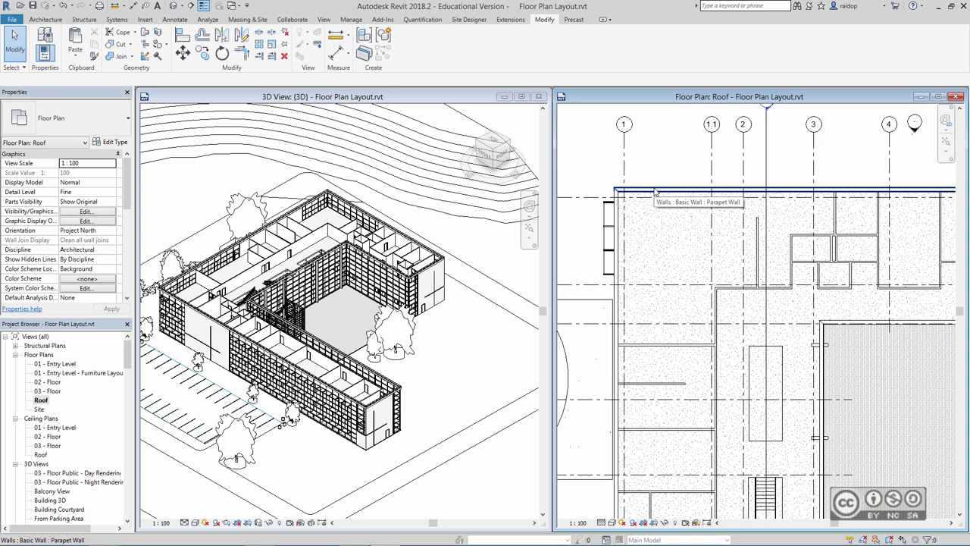
key("Tab")
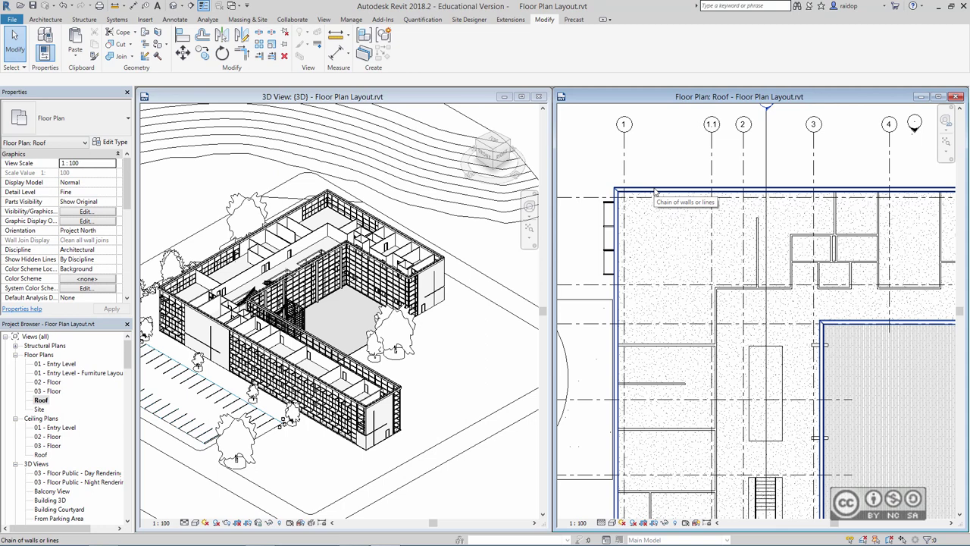
left_click(655, 193)
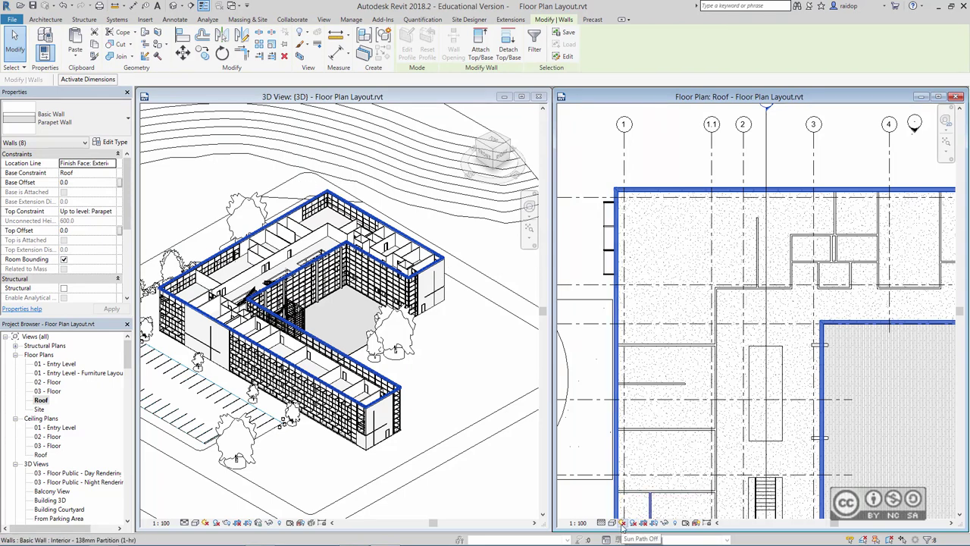
left_click(666, 524)
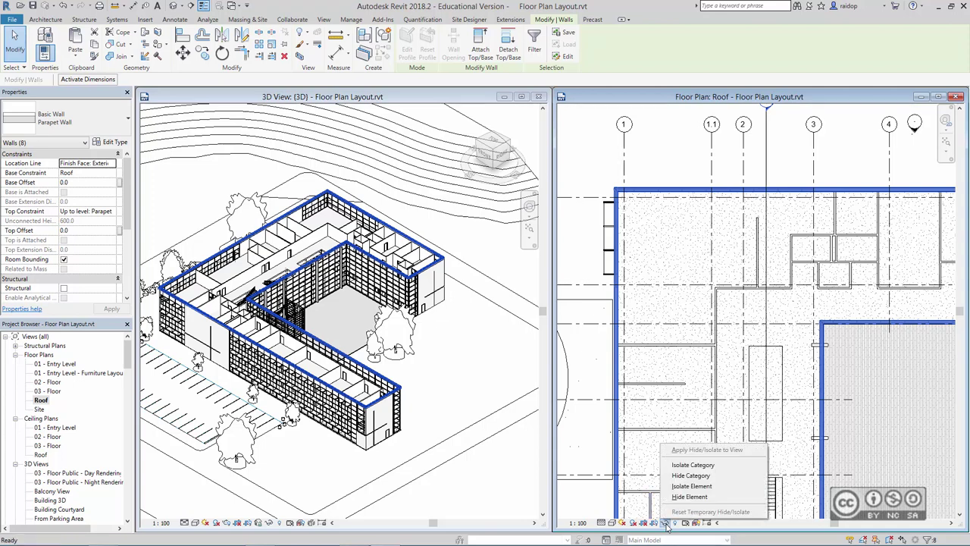
left_click(690, 487)
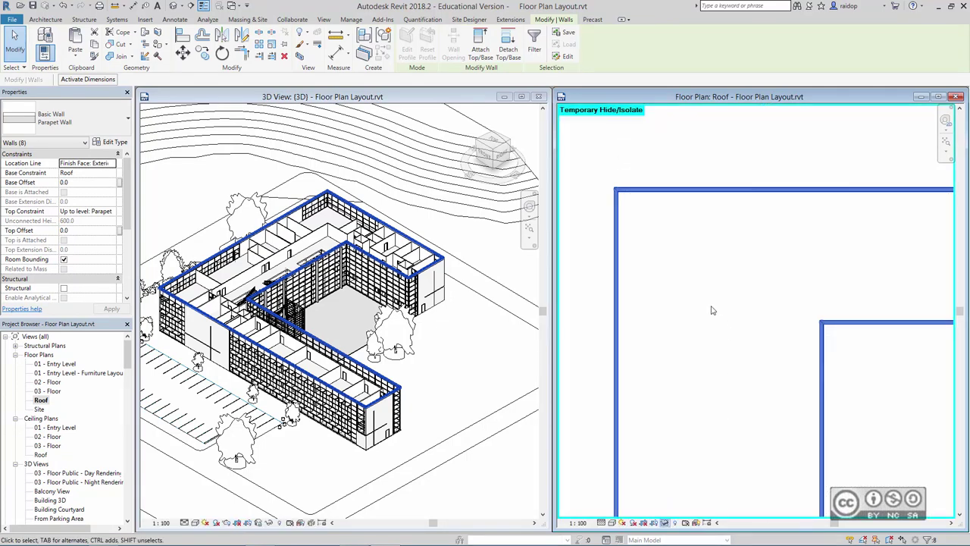
scroll(702, 326, "down", 3)
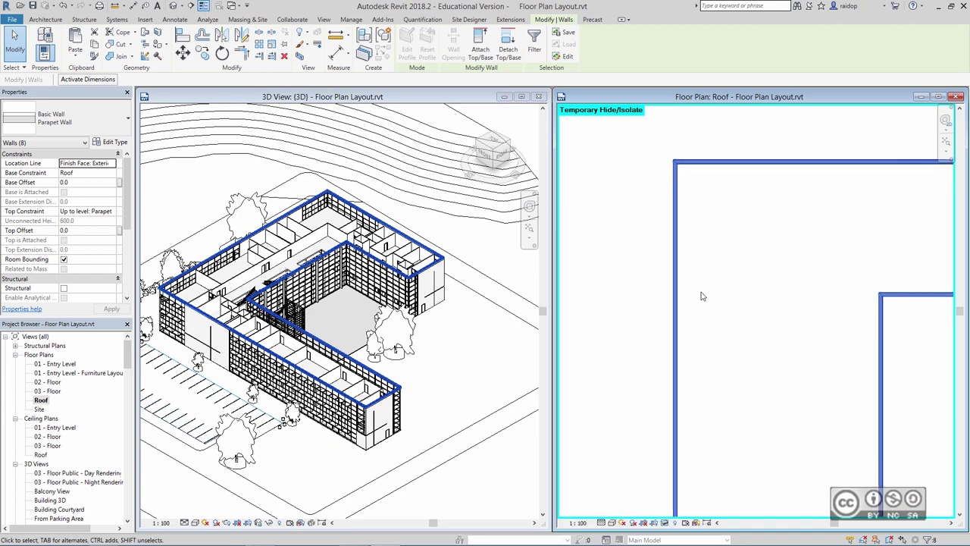
scroll(730, 282, "down", 1)
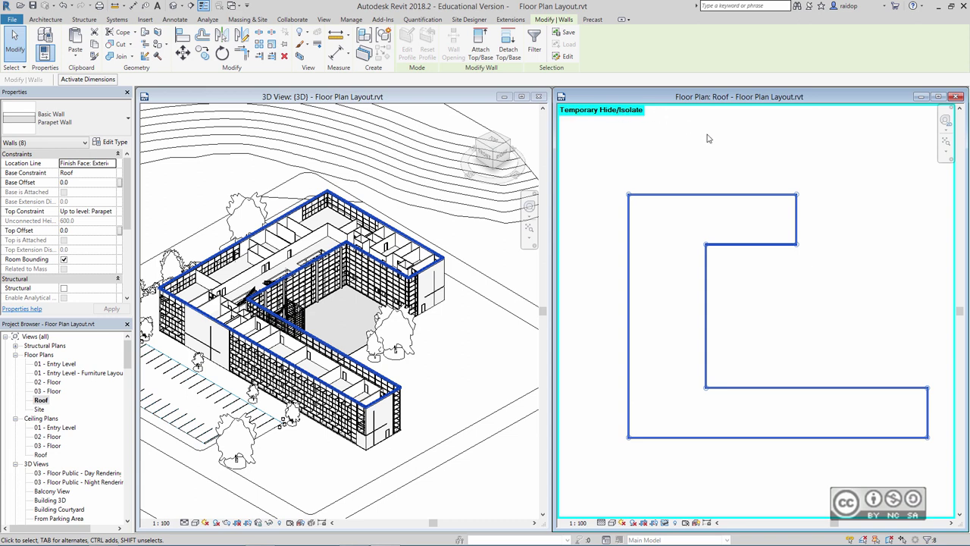
left_click(806, 335)
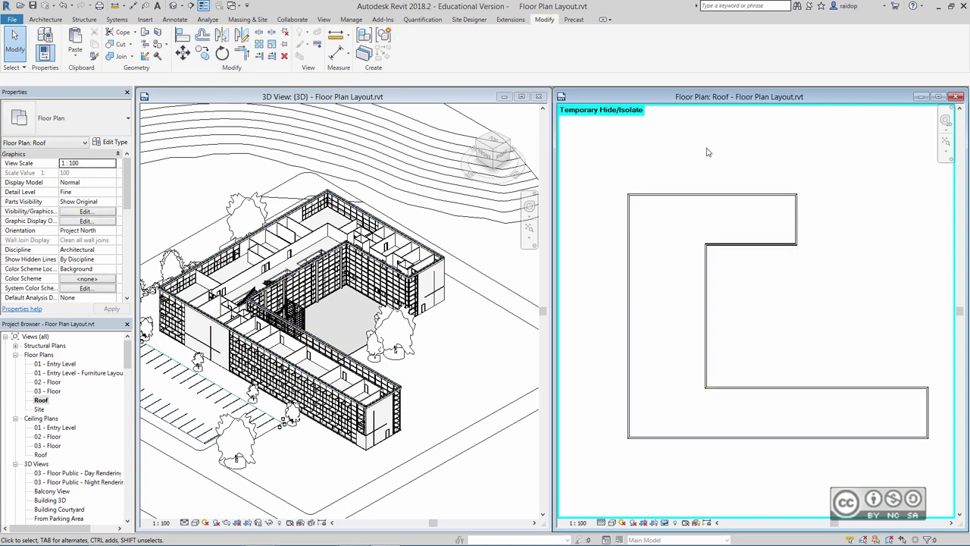
left_click(44, 21)
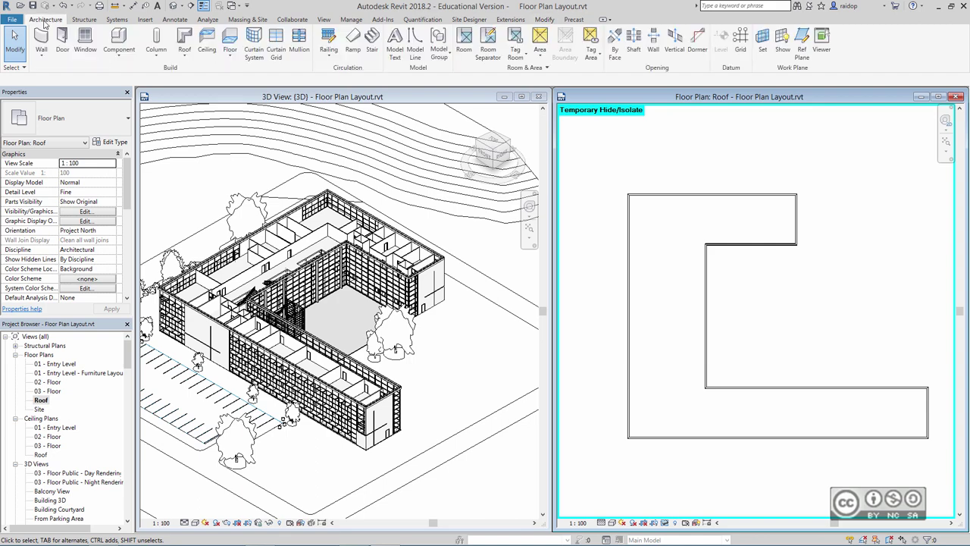
Sketch a roof footprint by Tab-picking the whole parapet wall chain.
left_click(184, 42)
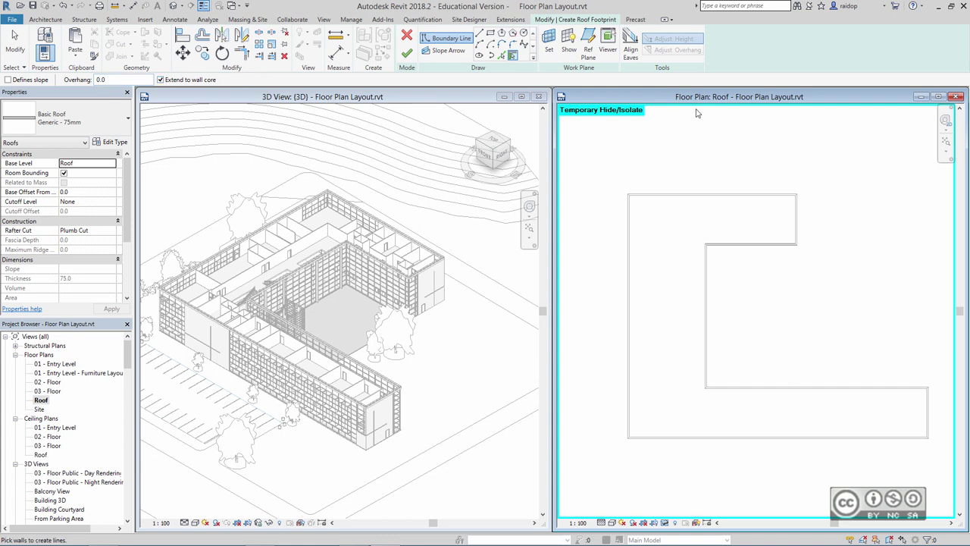
scroll(650, 265, "up", 2)
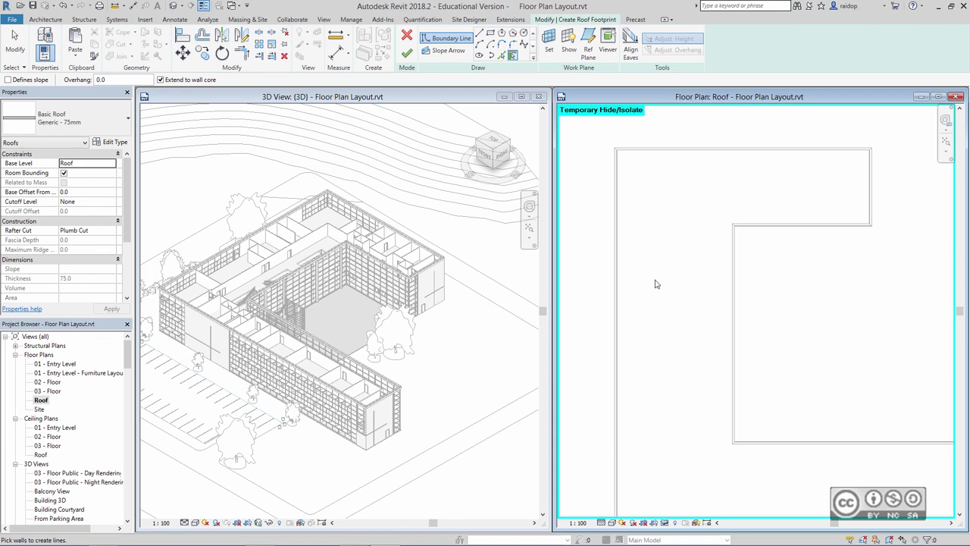
scroll(639, 190, "up", 3)
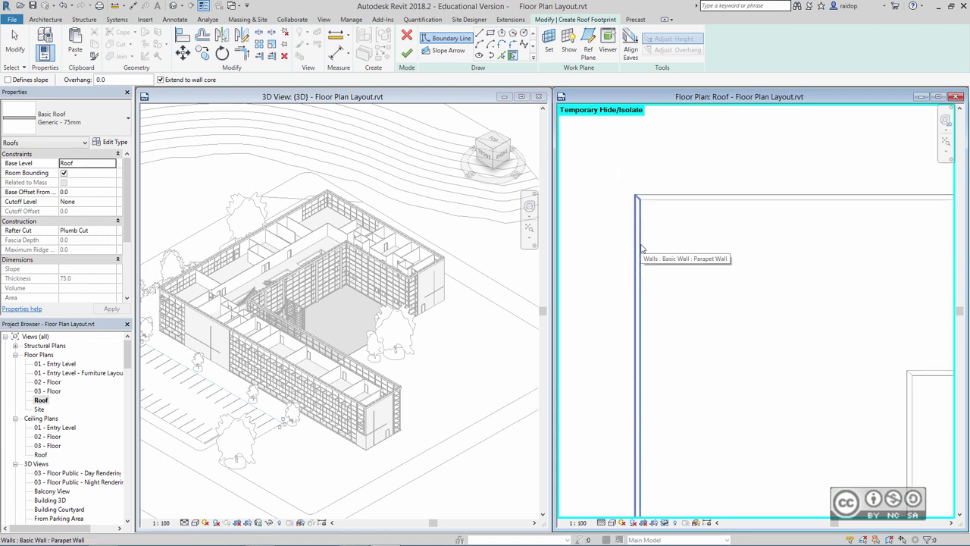
key("Tab")
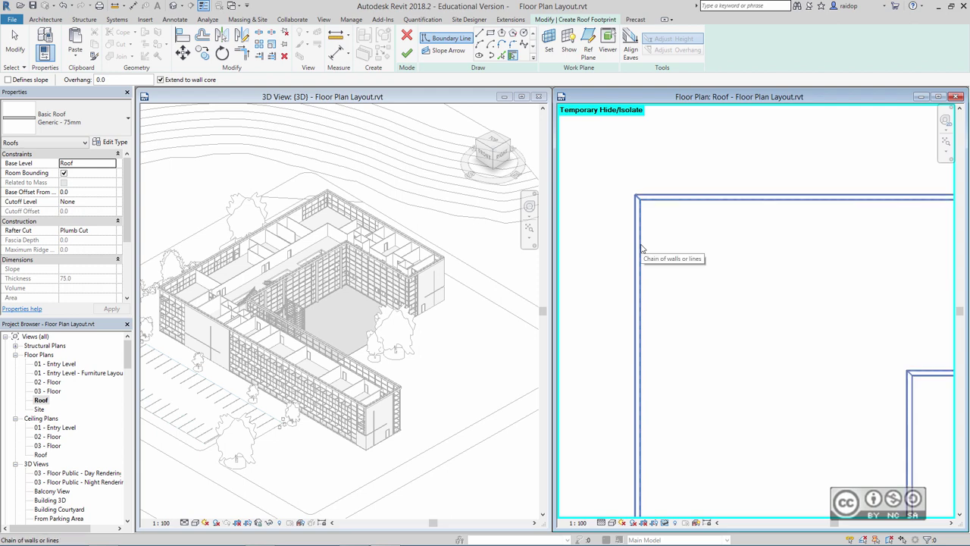
left_click(640, 249)
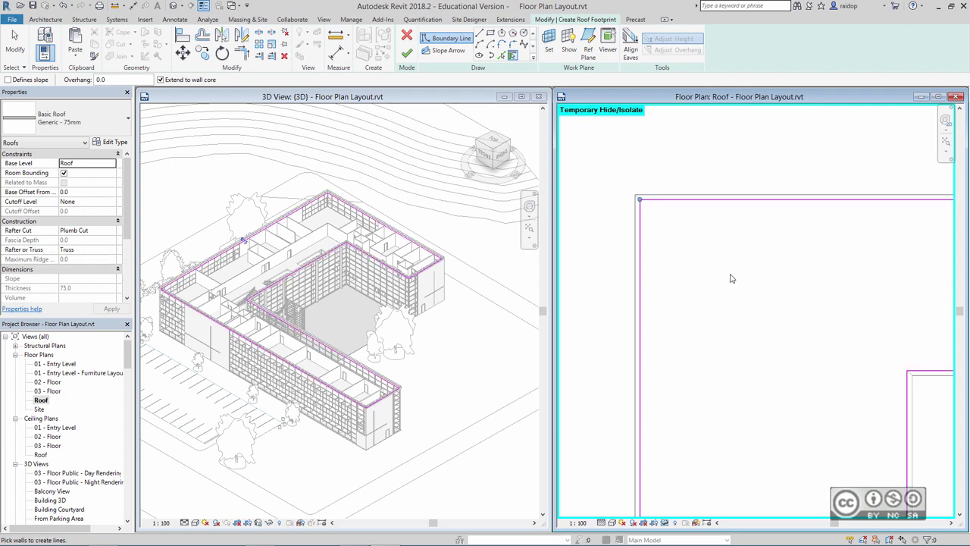
scroll(727, 283, "down", 4)
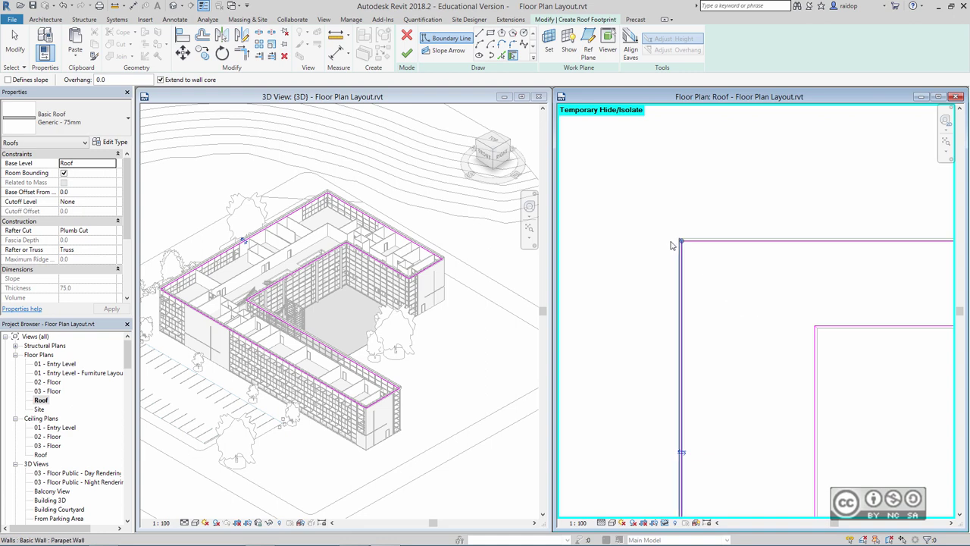
scroll(852, 355, "down", 2)
scroll(728, 301, "down", 1)
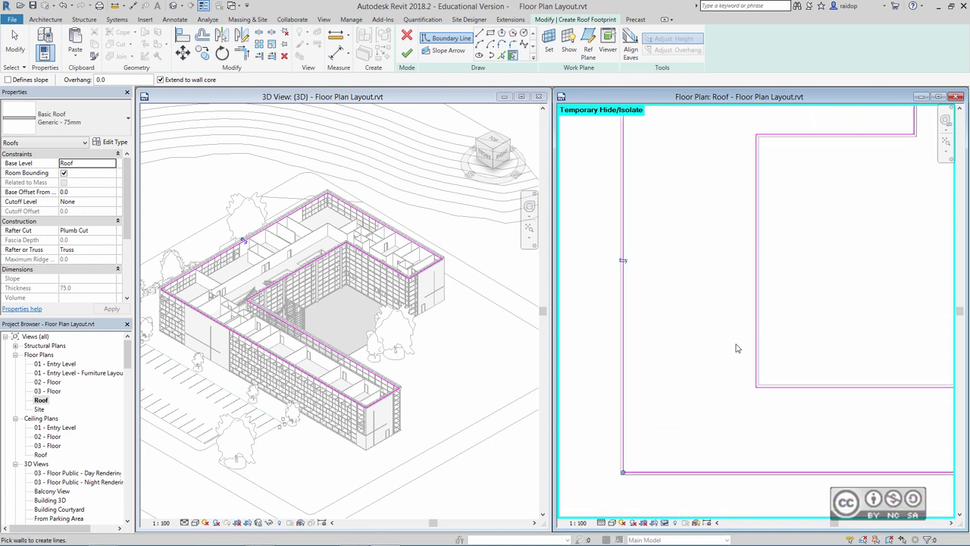
scroll(736, 346, "down", 1)
mouse_move(698, 382)
middle_mouse_down()
mouse_move(725, 303)
mouse_move(632, 285)
middle_mouse_up()
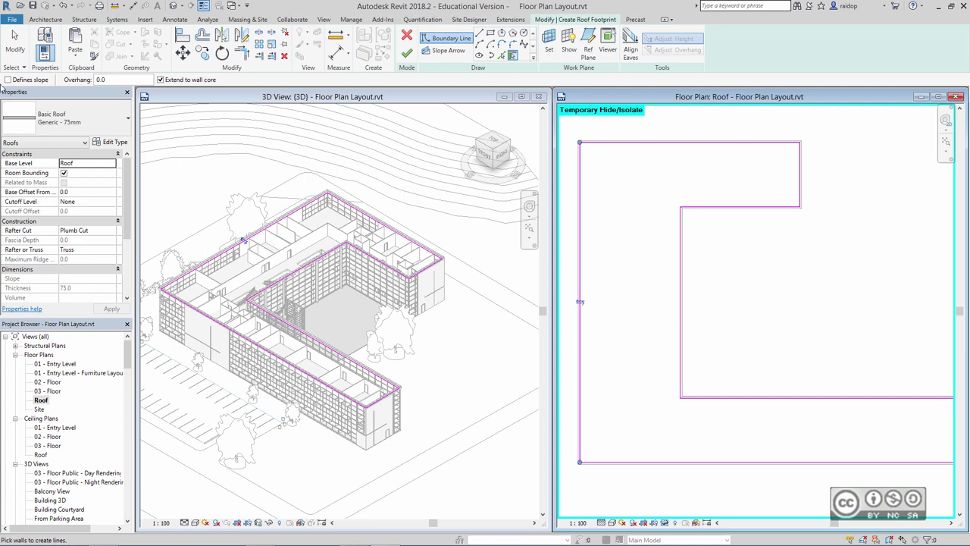
Make the roof Concrete Deck - Tapered Insulation and finish the footprint.
left_click(93, 122)
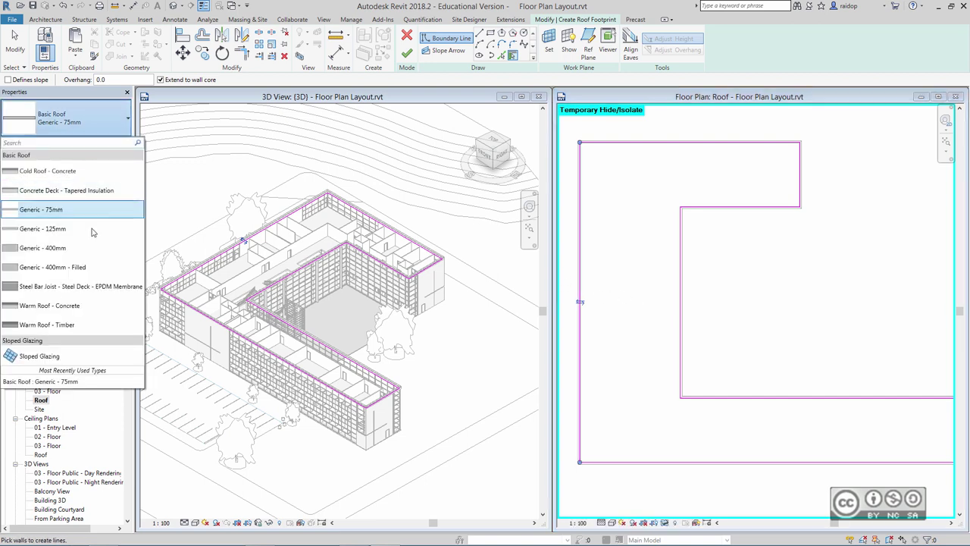
left_click(47, 194)
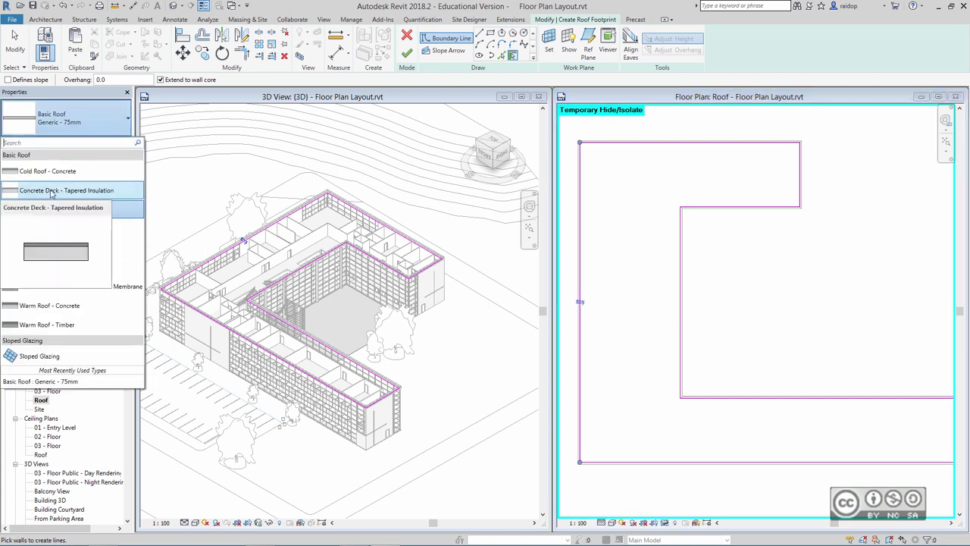
left_click(51, 194)
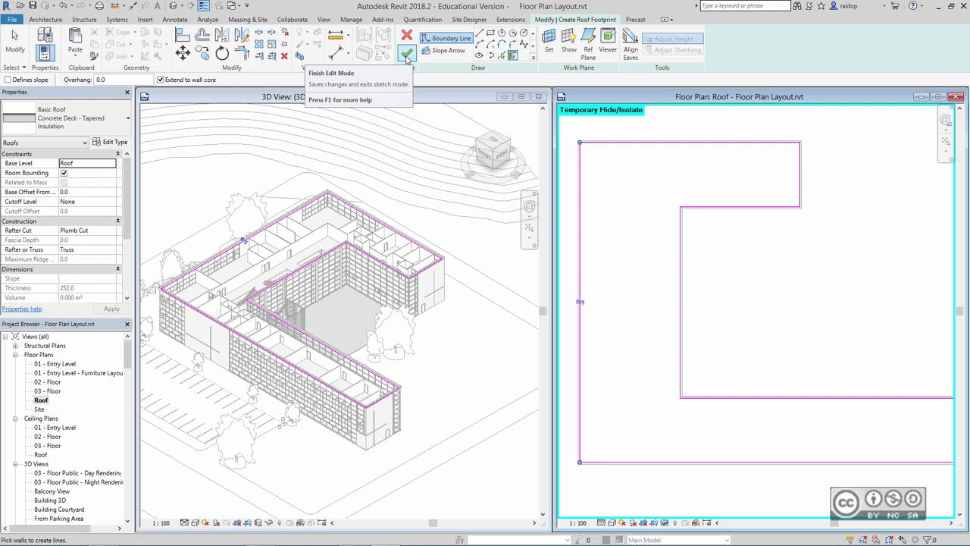
left_click(407, 55)
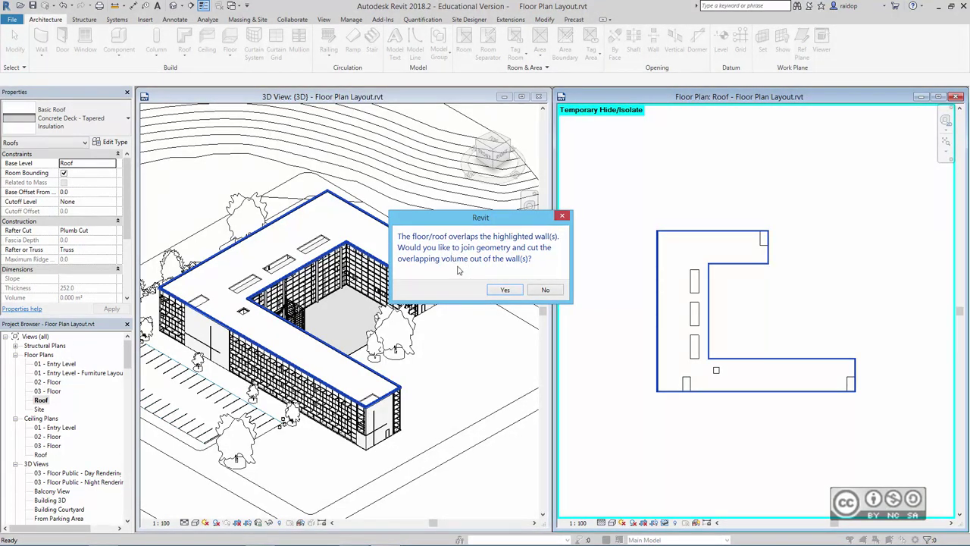
Join the roof with the parapet walls, then reset the temporary isolation with HR to show every element.
left_click(505, 290)
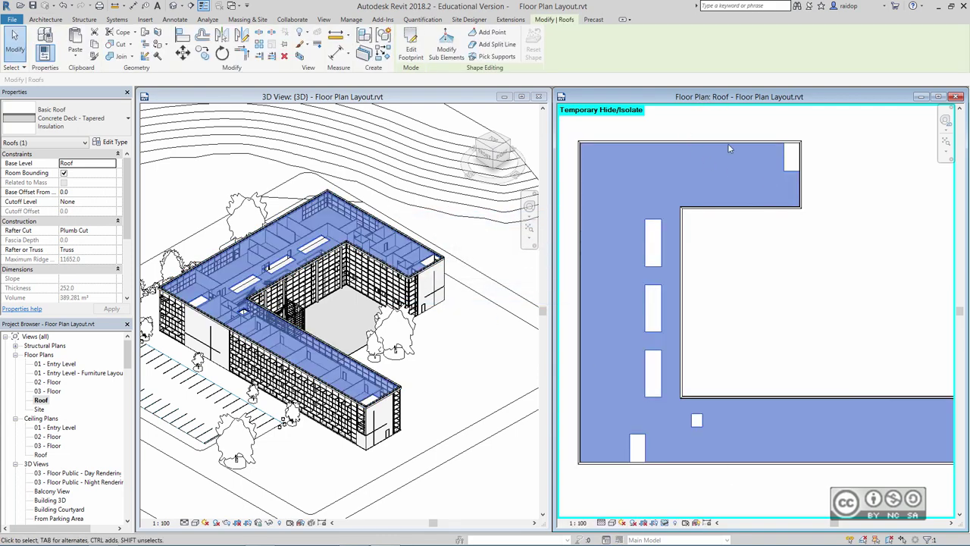
left_click(664, 523)
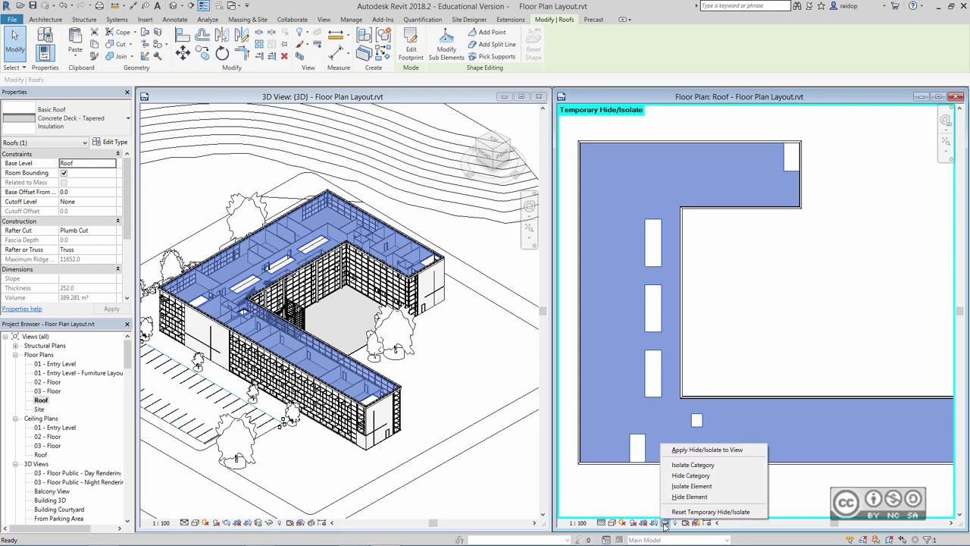
key("Escape")
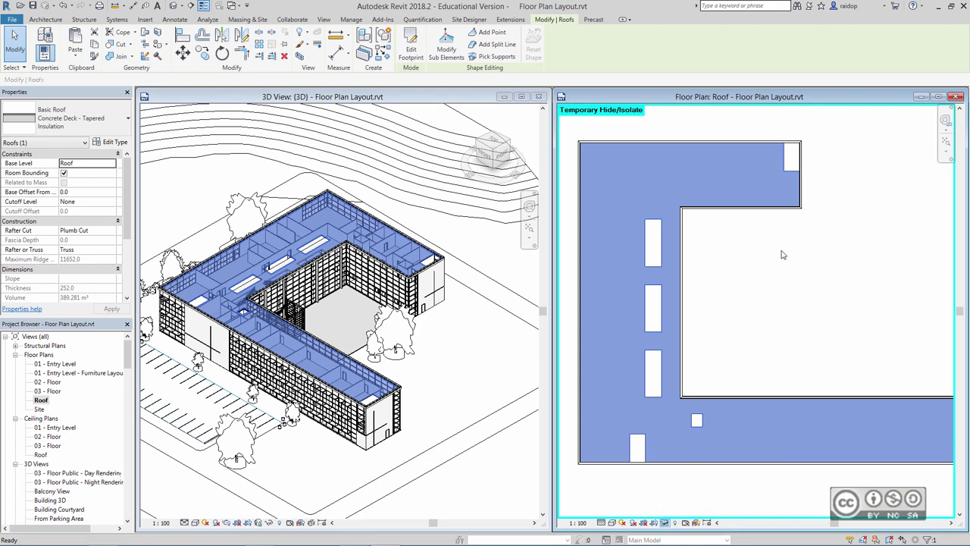
left_click(782, 255)
key("h")
key("r")
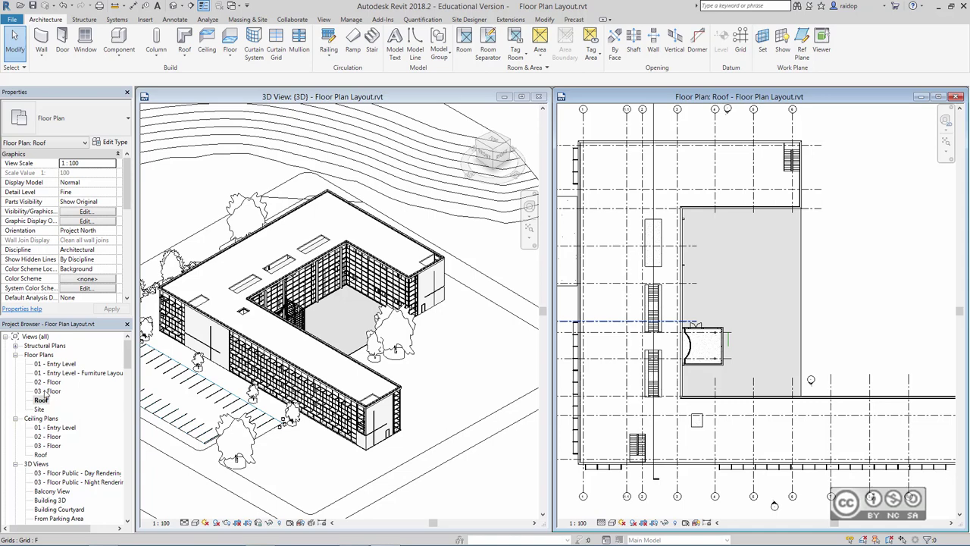
Open the 03 - Floor plan view maximized and bring the building into view.
left_click(44, 392)
double_click(44, 391)
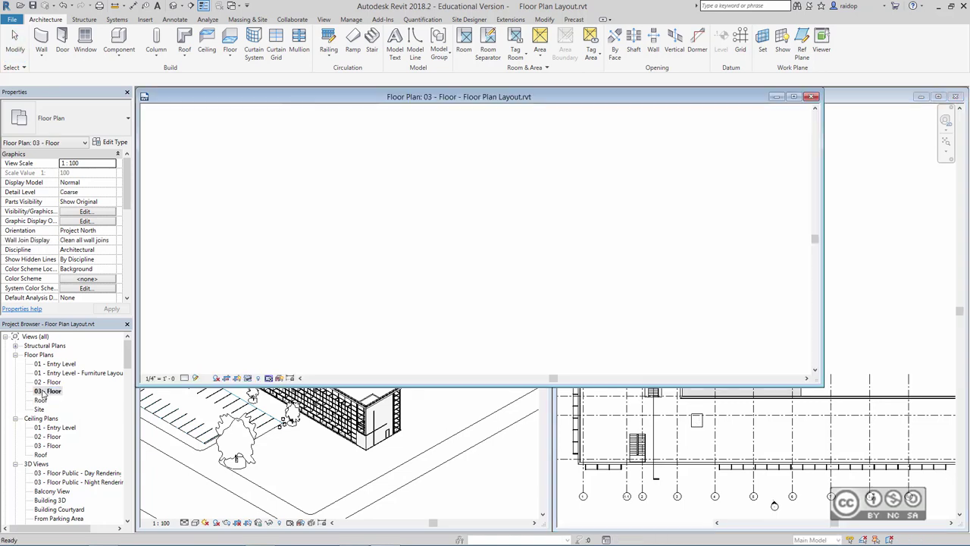
left_click(793, 101)
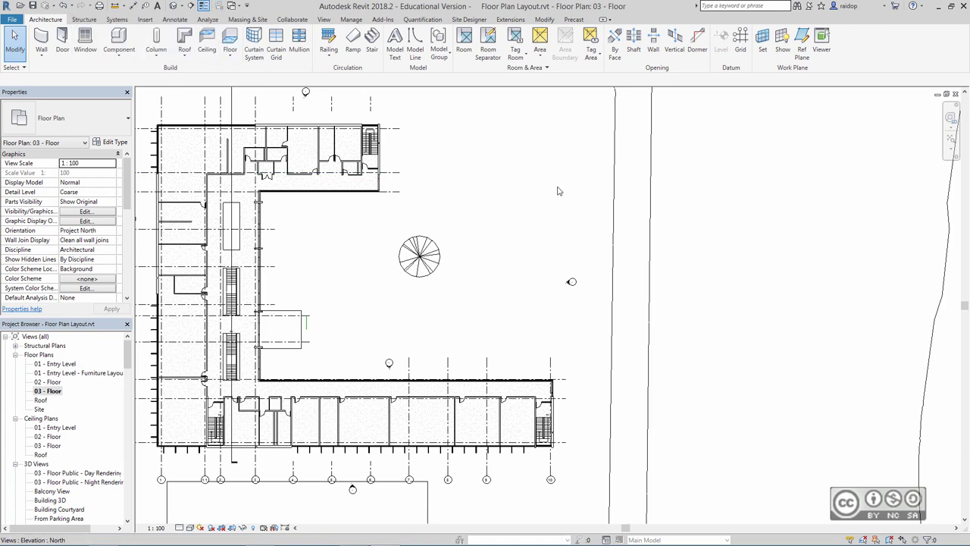
mouse_move(563, 251)
middle_mouse_down()
mouse_move(662, 285)
mouse_move(748, 284)
mouse_move(756, 263)
middle_mouse_up()
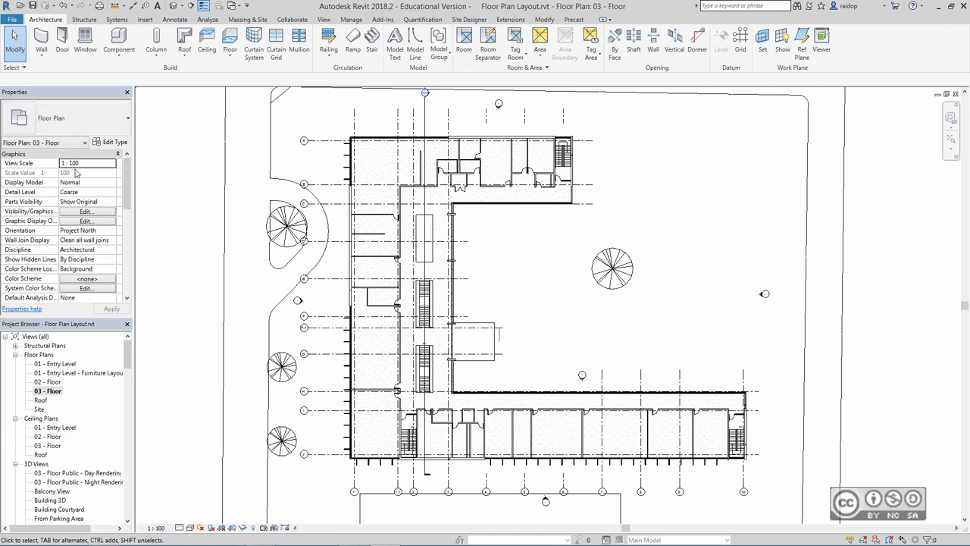
scroll(127, 212, "down", 2)
scroll(129, 220, "down", 2)
scroll(131, 222, "up", 2)
scroll(45, 227, "down", 1)
scroll(8, 232, "down", 2)
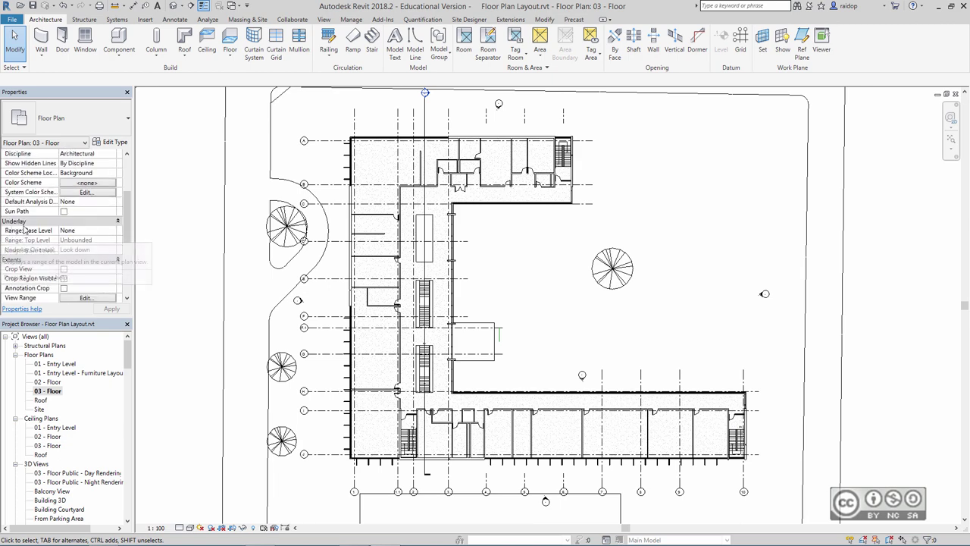
Set the underlay base level to 02 - Floor and apply, centring the courtyard.
left_click(113, 232)
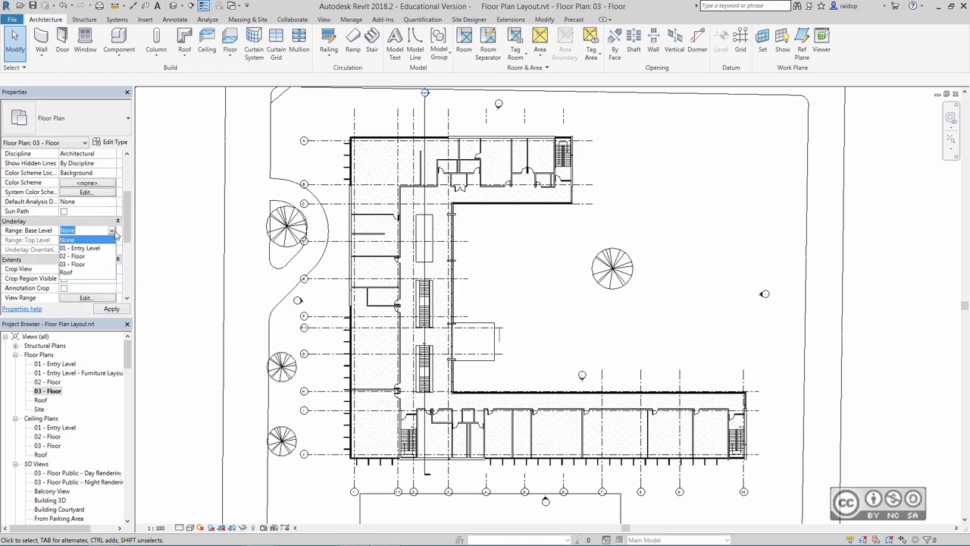
left_click(76, 256)
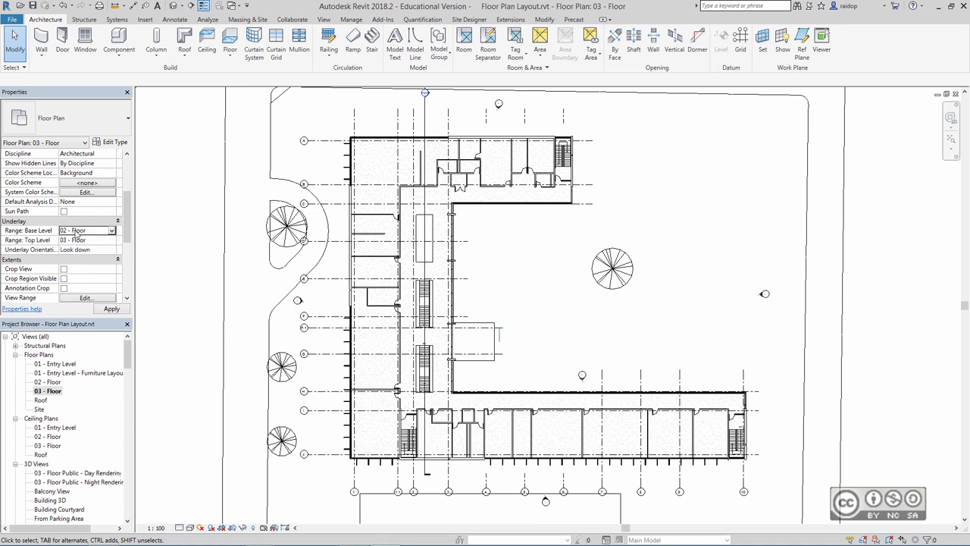
left_click(111, 309)
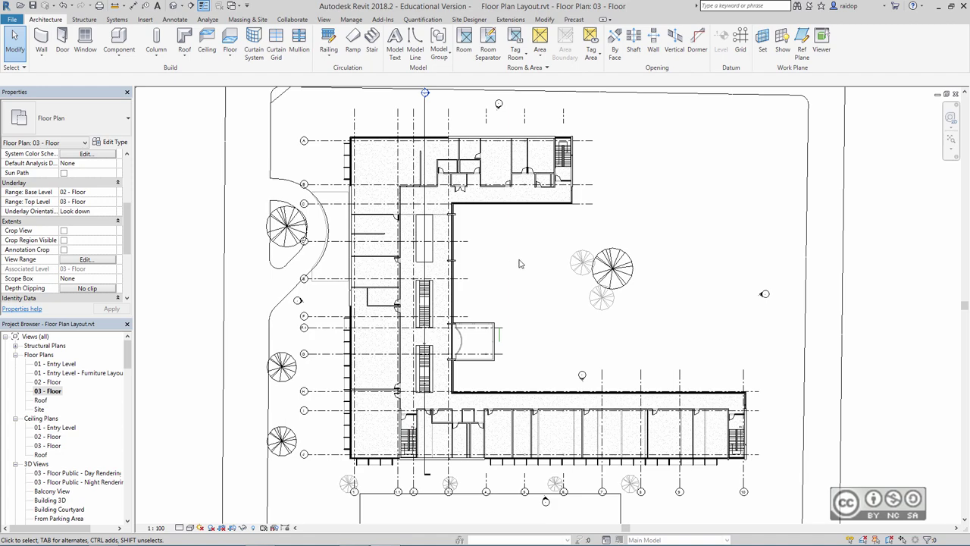
middle_click(502, 377)
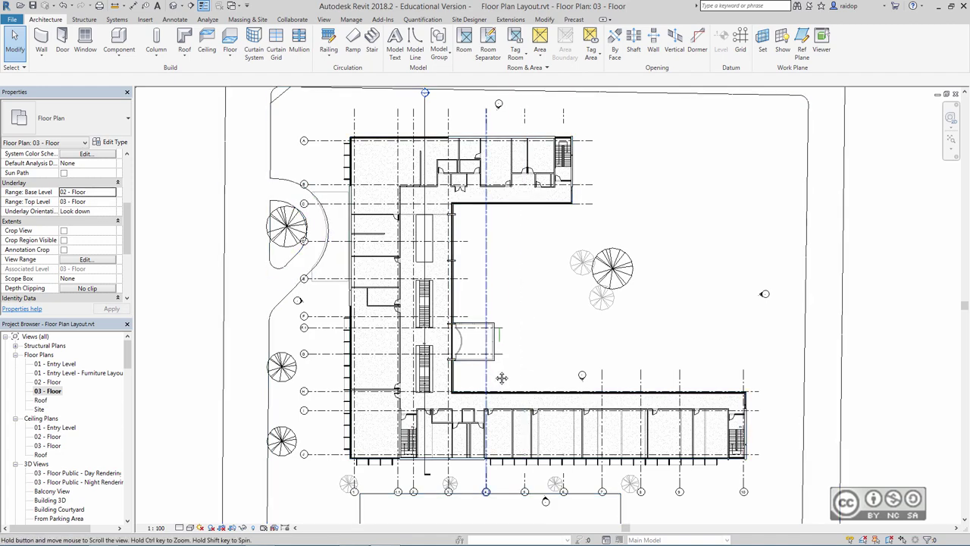
middle_click_drag(501, 378, 488, 358)
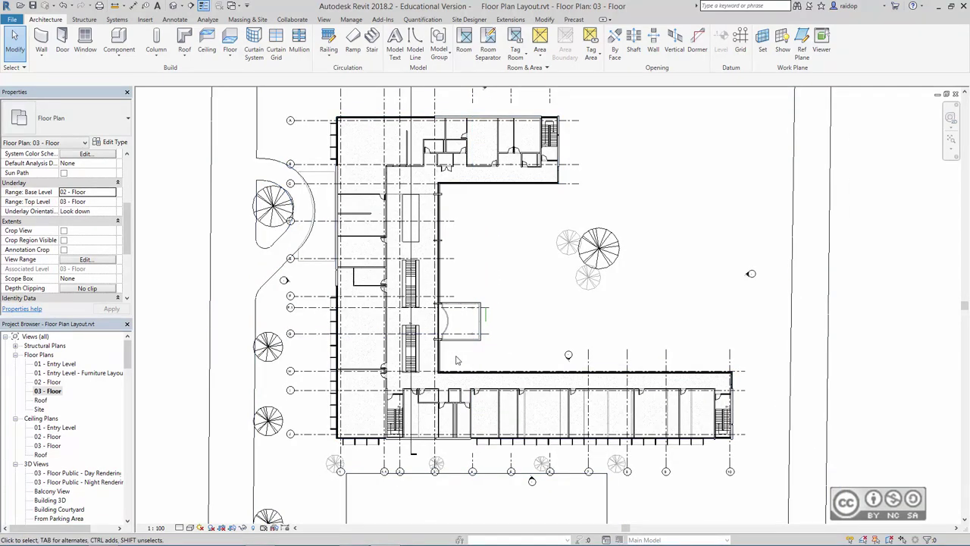
scroll(463, 278, "up", 3)
scroll(465, 277, "up", 1)
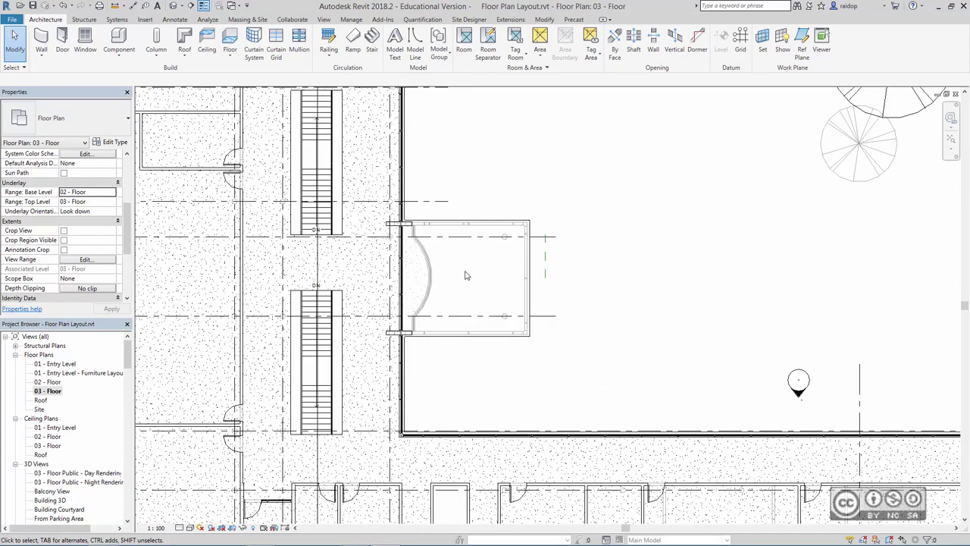
scroll(466, 275, "up", 1)
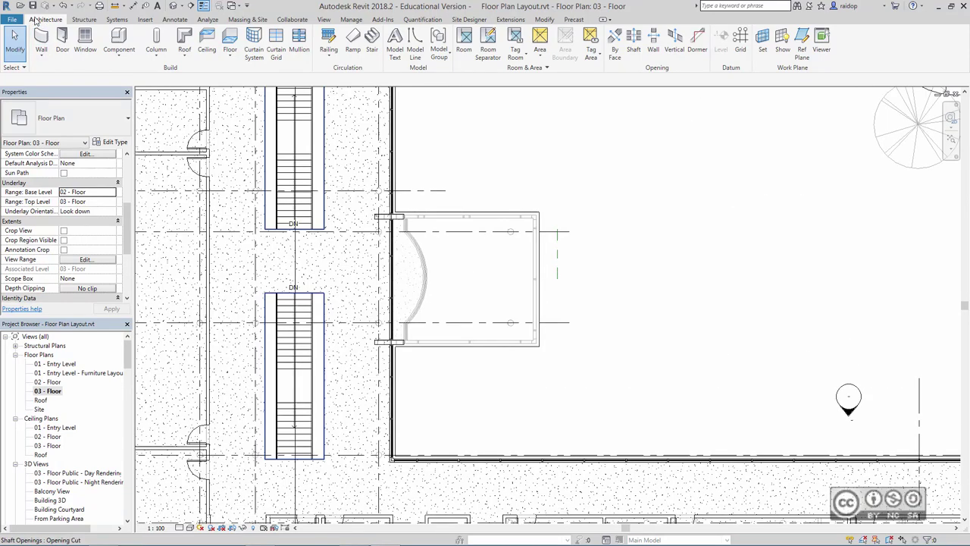
Start a Roof by Footprint using Pick Lines at 200 offset with the Generic - 75mm type.
left_click(184, 40)
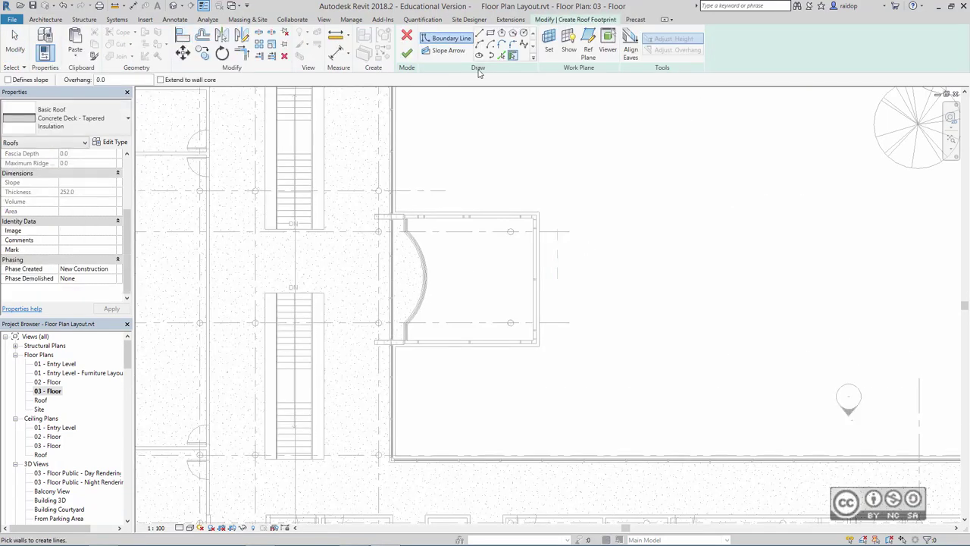
left_click(501, 57)
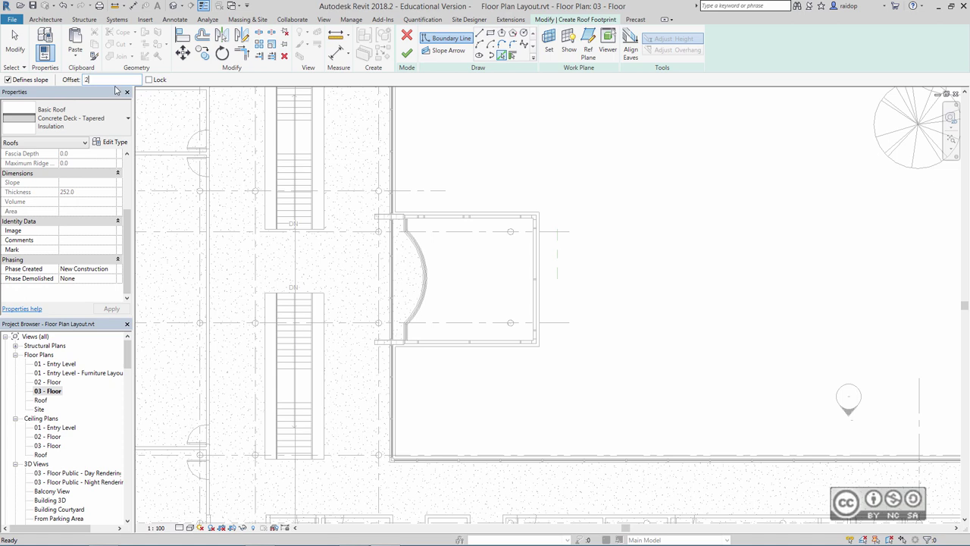
left_click(89, 121)
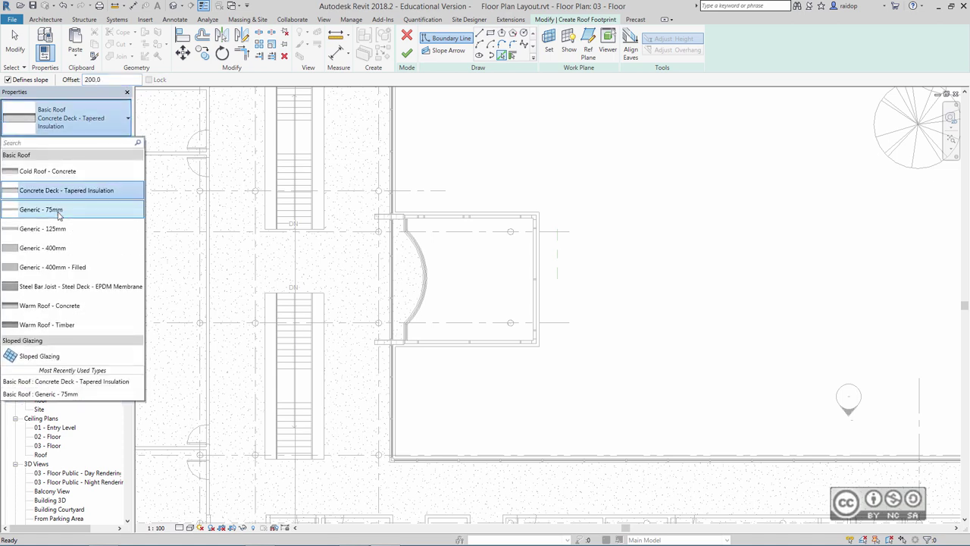
left_click(64, 139)
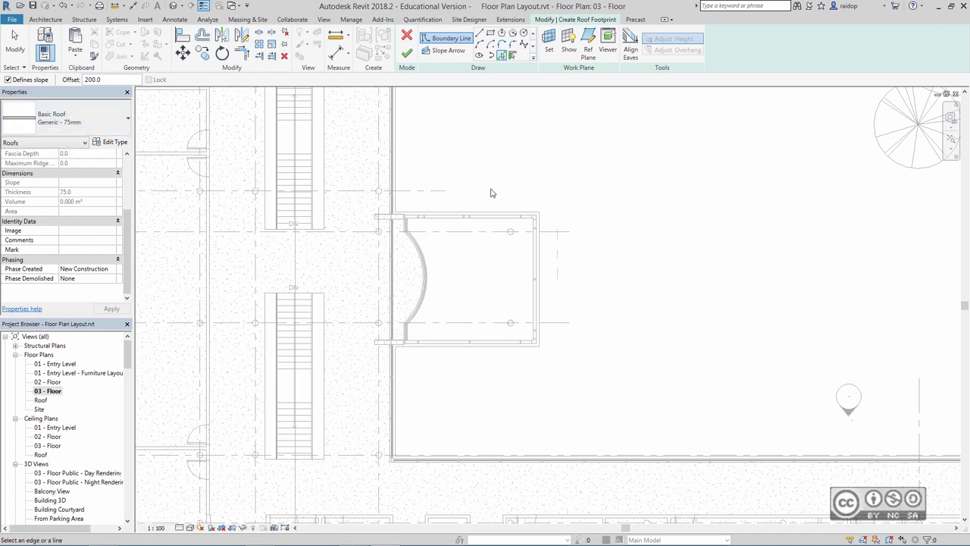
scroll(458, 225, "up", 1)
scroll(489, 245, "up", 2)
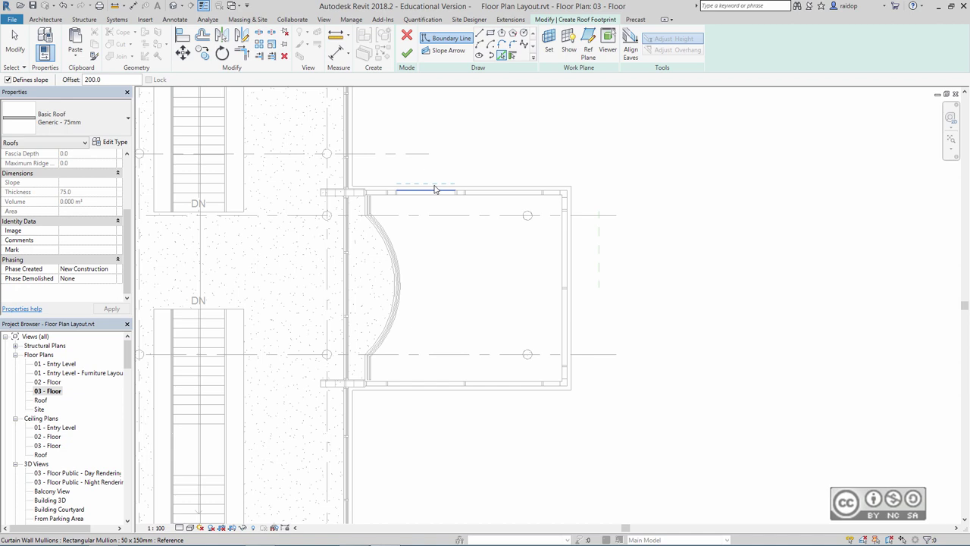
Pick the pavilion's top, right and bottom edges as 30° sloped lines, plus an unsloped wall edge.
left_click(434, 188)
left_click(567, 253)
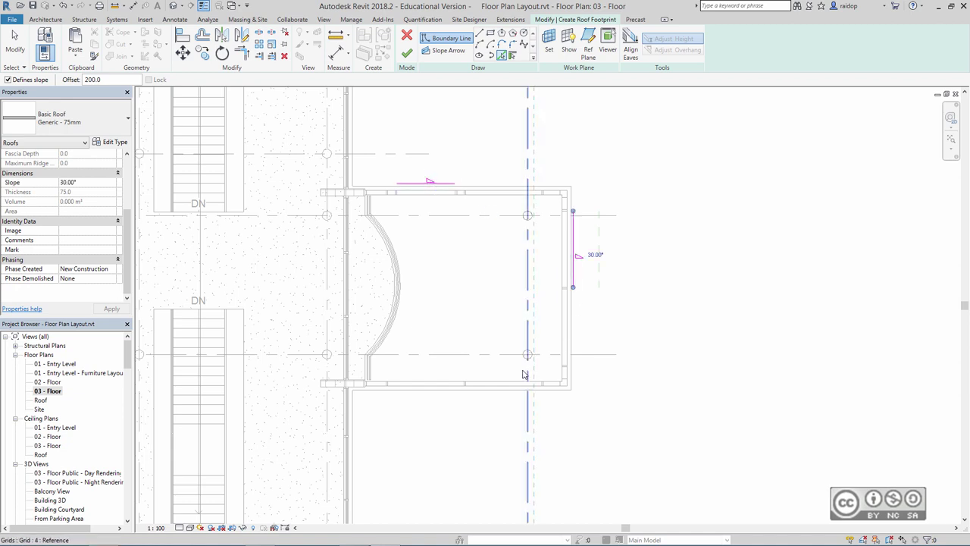
left_click(470, 387)
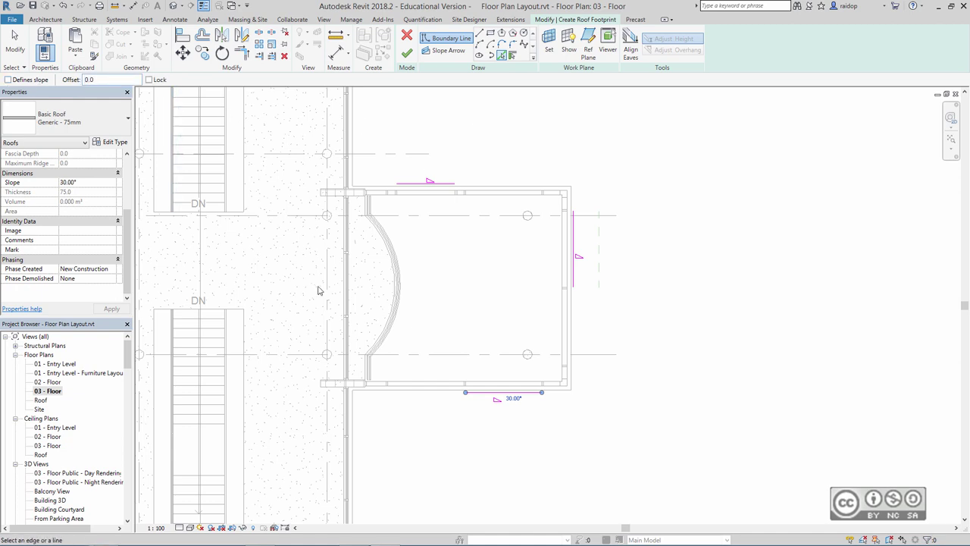
scroll(364, 258, "up", 3)
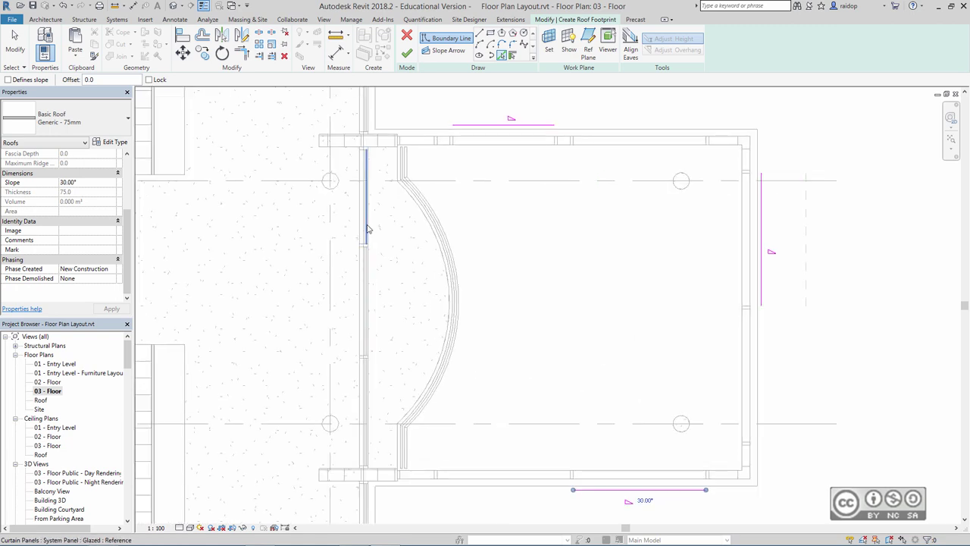
left_click(369, 269)
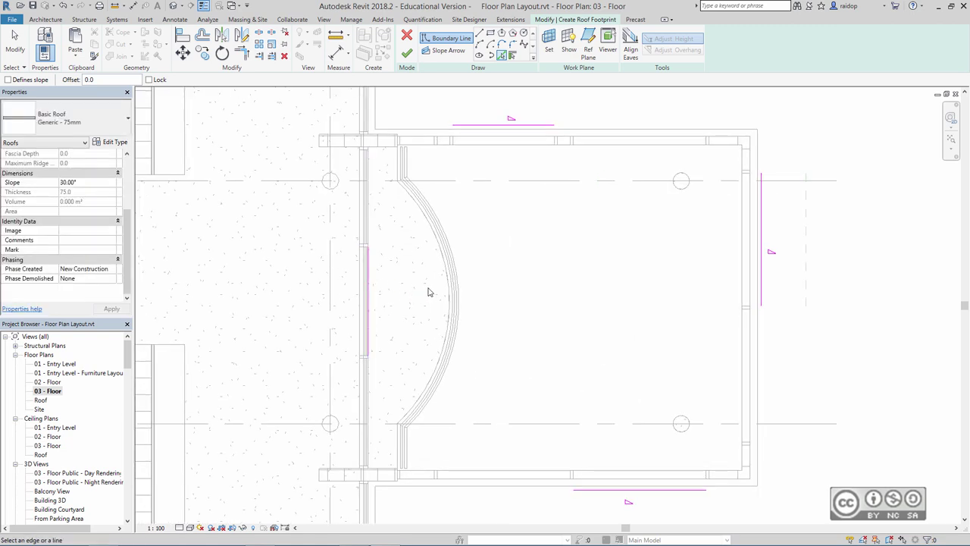
Trim the wall-side, top and right boundary lines into corners and finish the 53.386 m² pavilion roof.
left_click(241, 51)
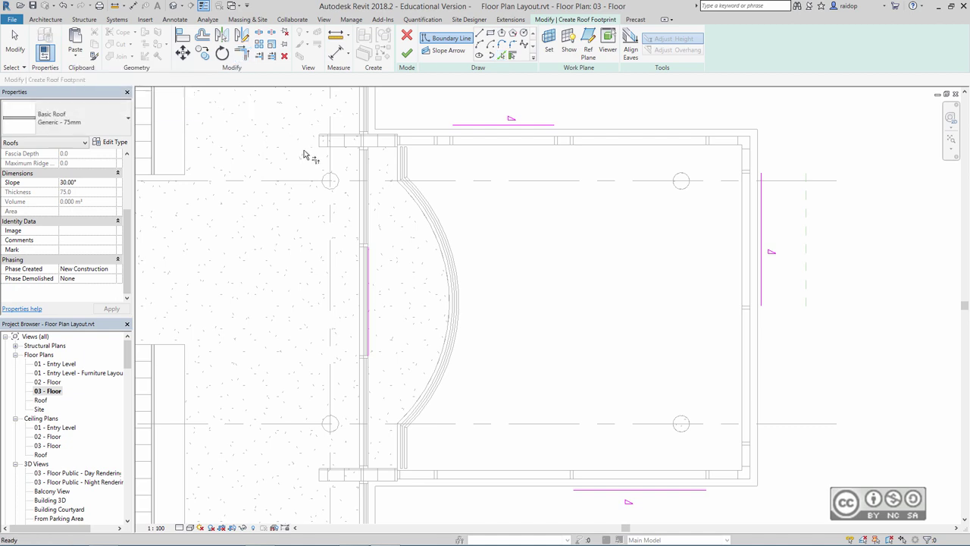
left_click(369, 250)
left_click(455, 125)
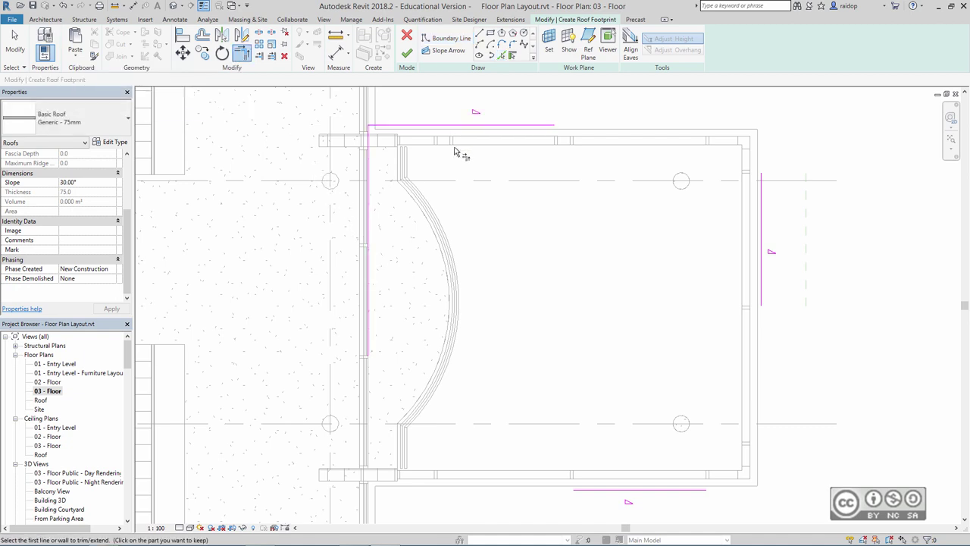
left_click(764, 194)
middle_click_drag(763, 318, 747, 246)
scroll(581, 340, "down", 1)
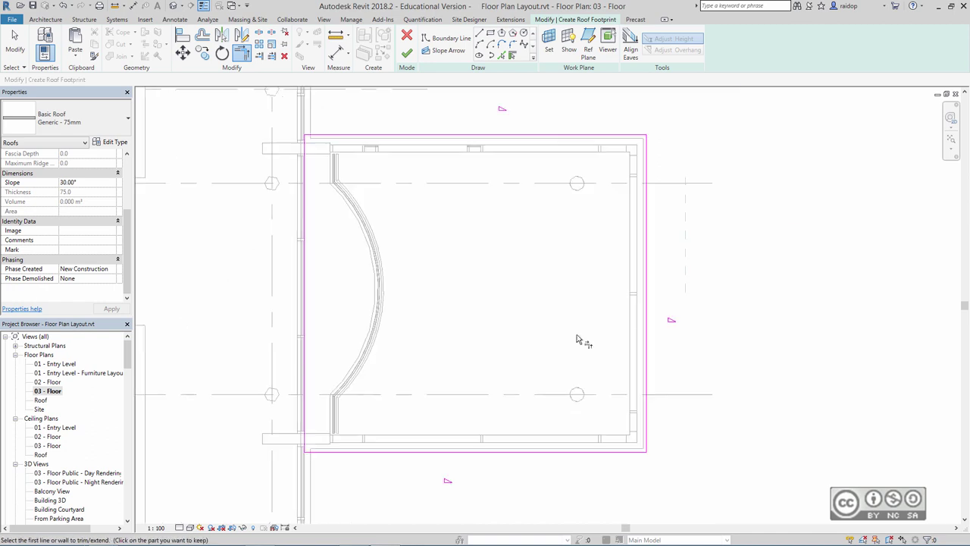
scroll(413, 146, "down", 1)
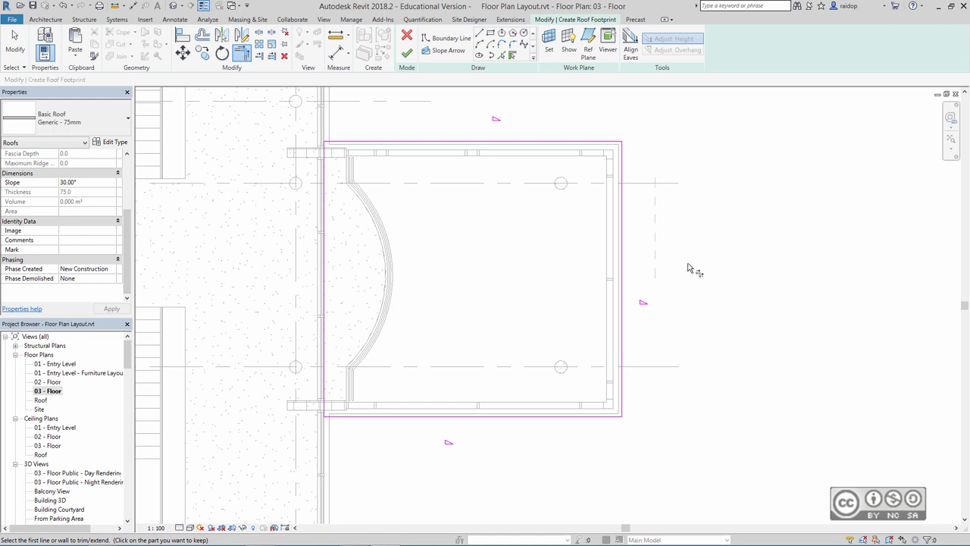
left_click(407, 54)
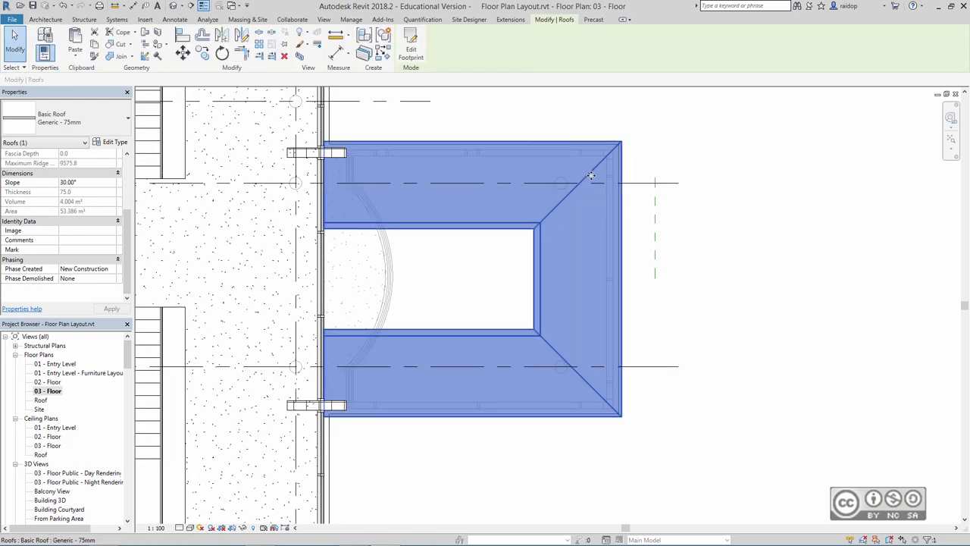
Open the Building 3D view and orbit to inspect the new hipped pavilion roof.
scroll(55, 413, "down", 3)
key("Escape")
double_click(50, 409)
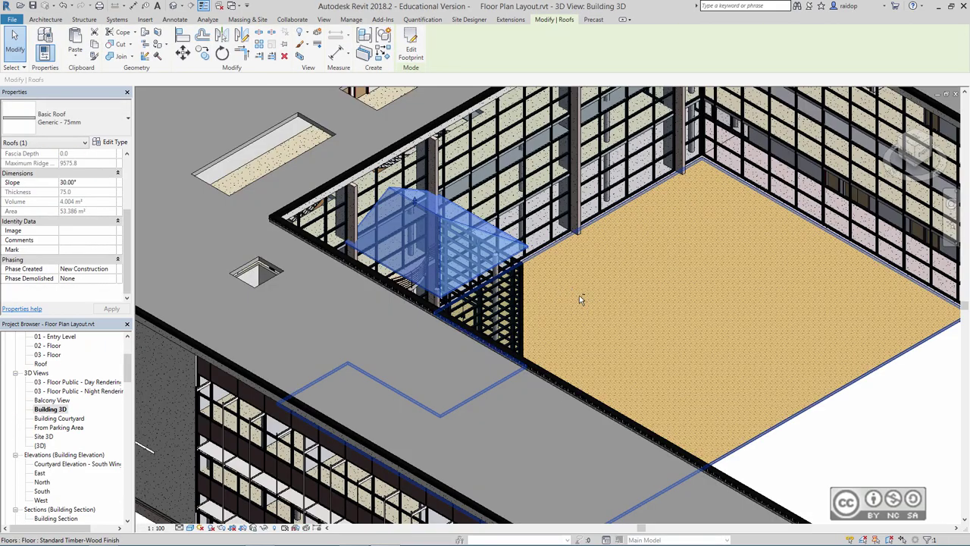
middle_click_drag(579, 300, 371, 283, "shift")
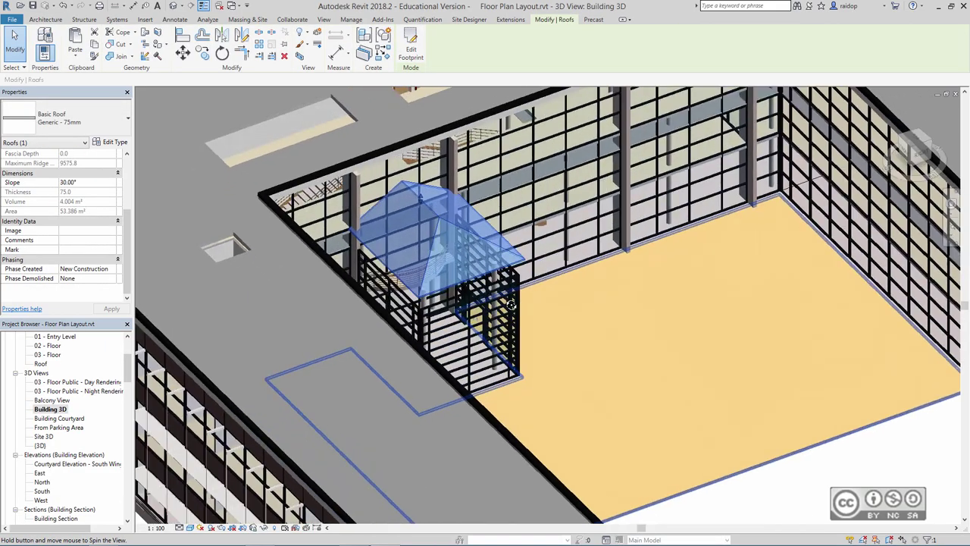
scroll(415, 243, "up", 2)
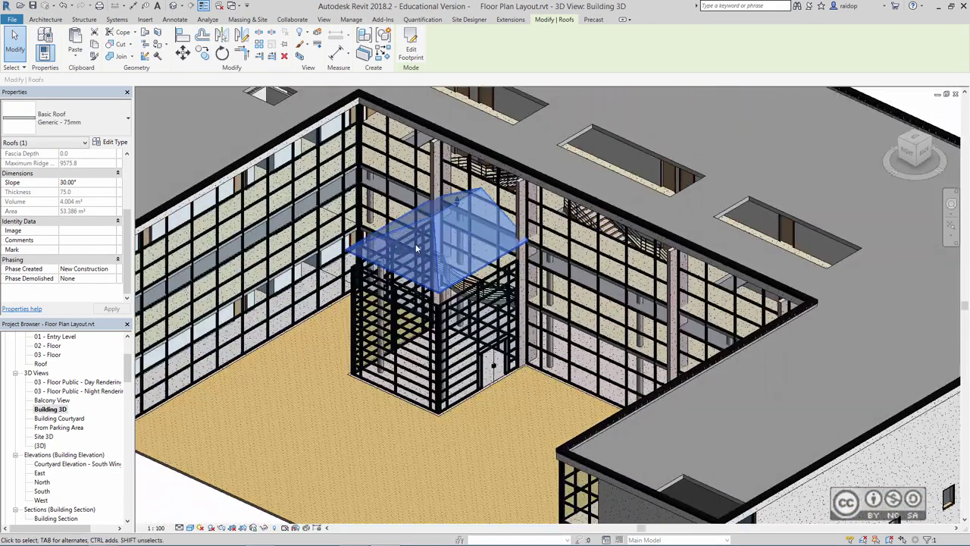
scroll(415, 243, "up", 3)
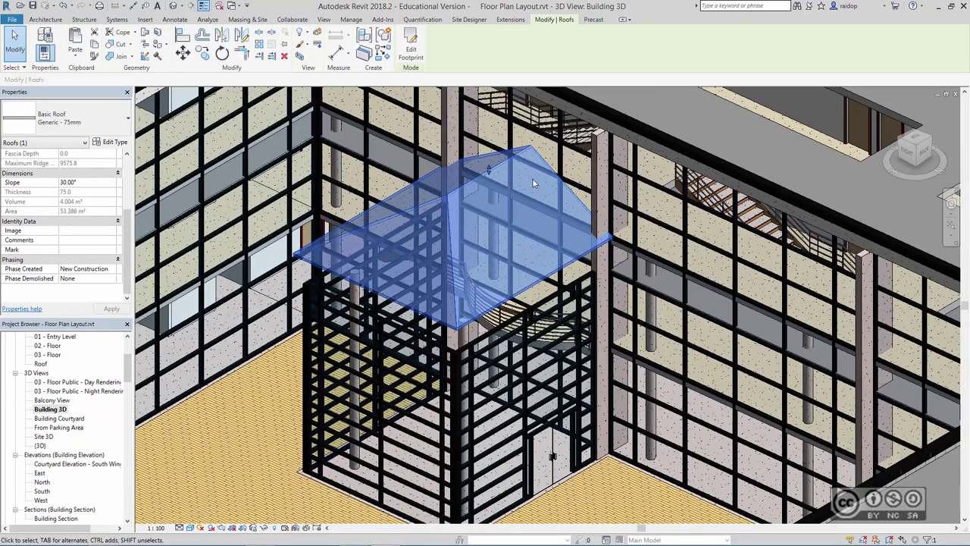
mouse_move(532, 211)
middle_mouse_down("shift")
mouse_move(595, 241)
mouse_move(488, 322)
middle_mouse_up("shift")
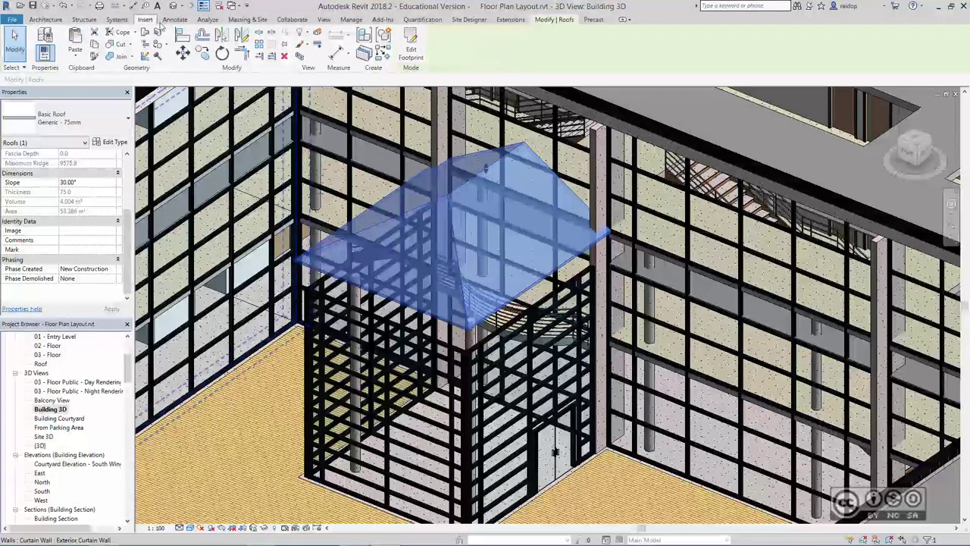
left_click(323, 19)
Tile the Building 3D view and 03 - Floor plan side by side, centring the roof.
left_click(829, 57)
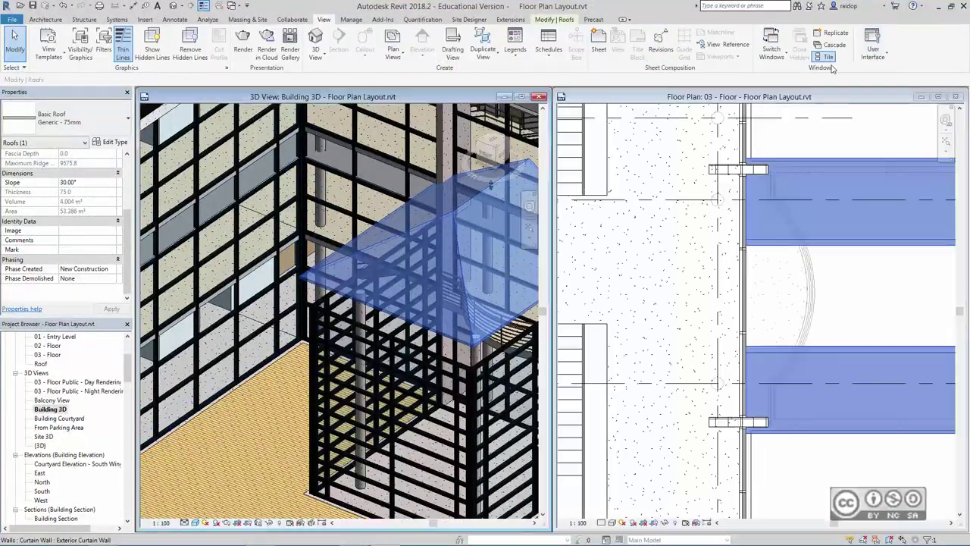
scroll(758, 300, "down", 3)
middle_click_drag(752, 306, 729, 291)
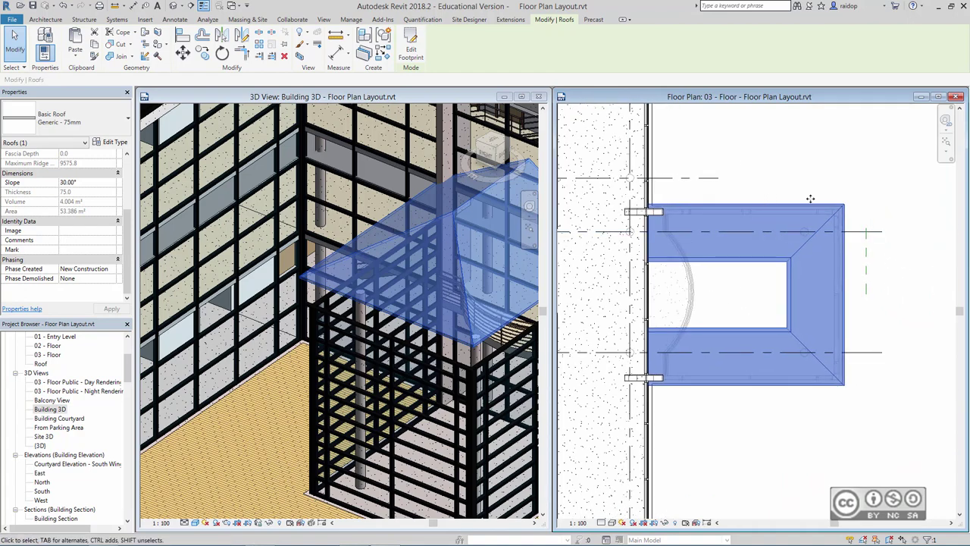
Uncheck Defines Slope on the roof's right footprint line, finish, then delete the pavilion roof.
left_click(410, 47)
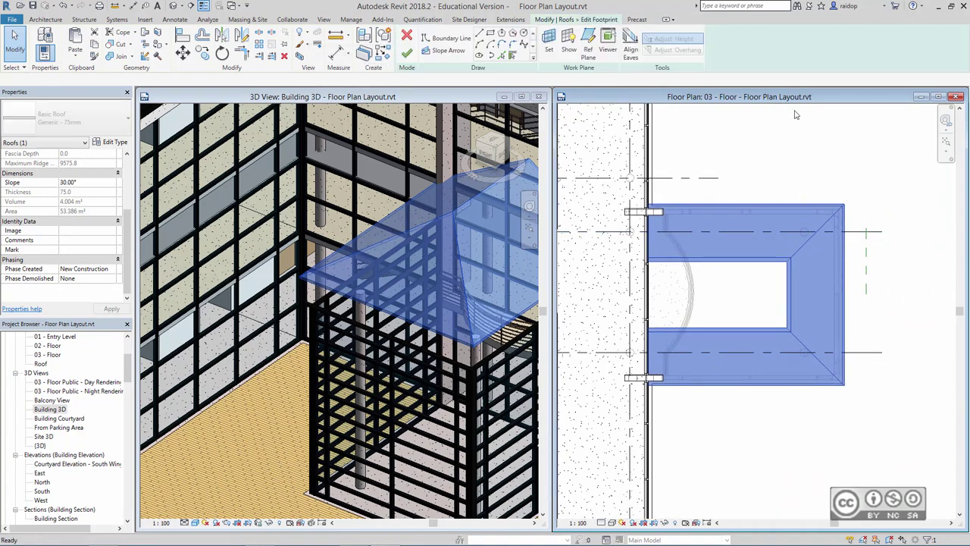
left_click(845, 239)
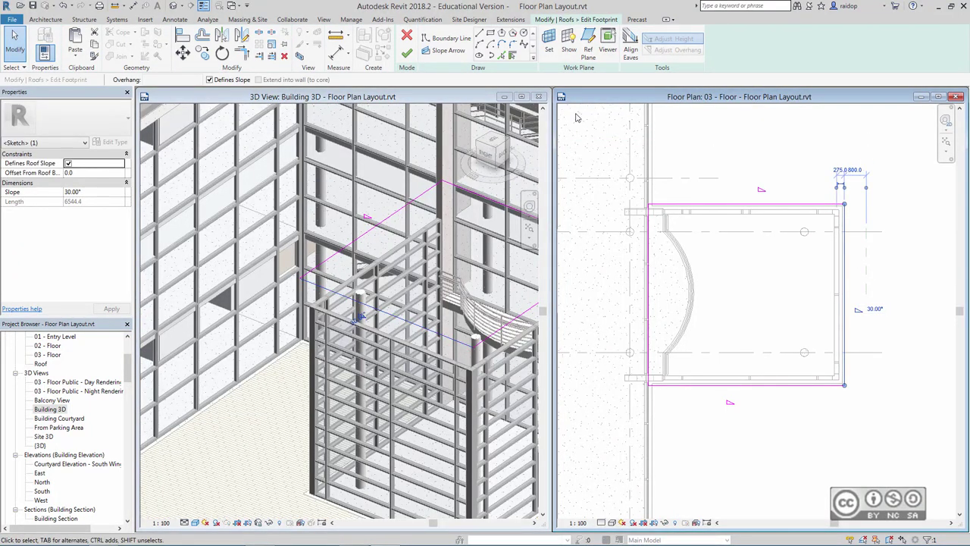
left_click(210, 80)
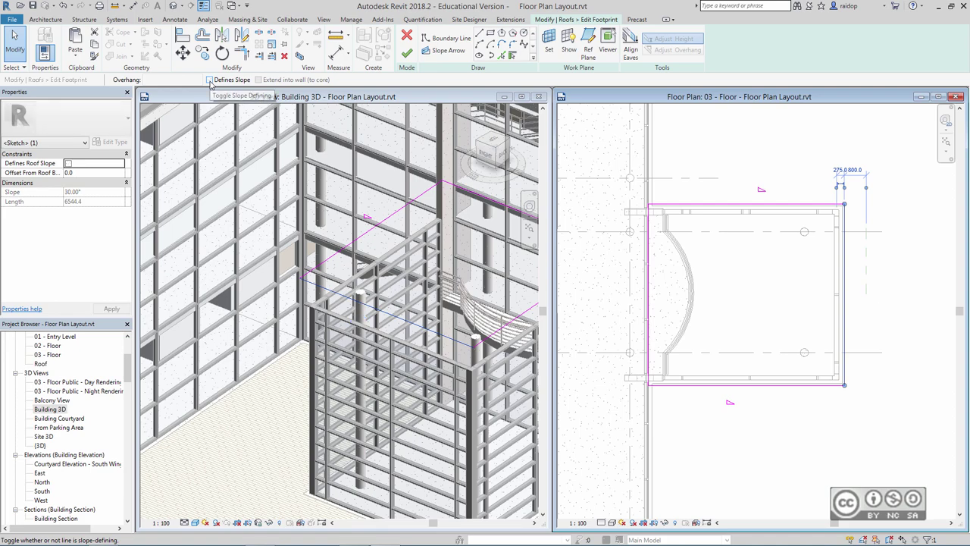
left_click(407, 53)
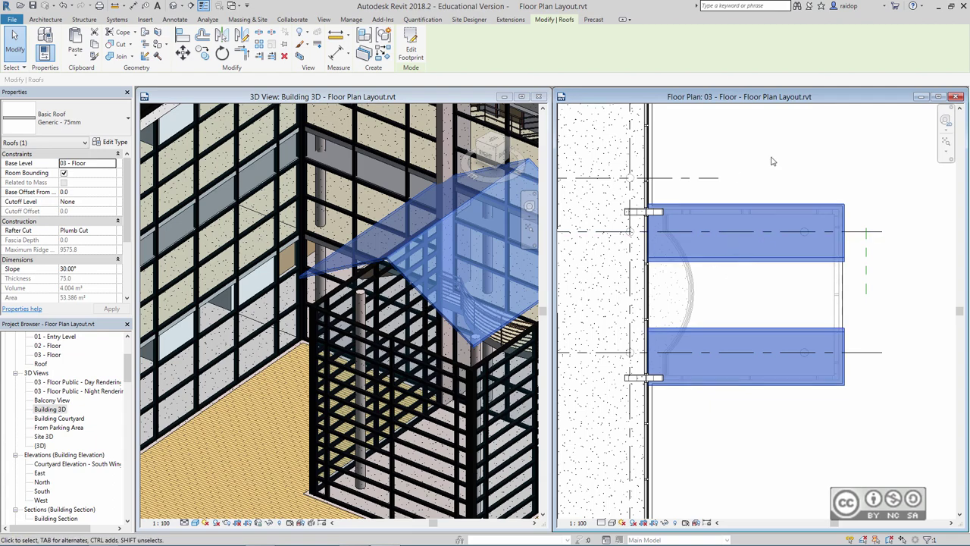
key("Delete")
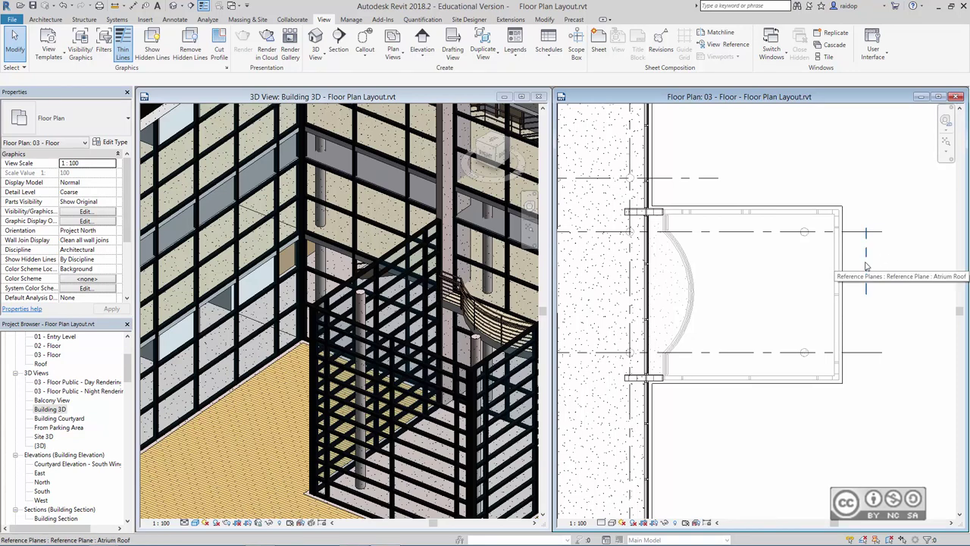
Open the East elevation view from the Project Browser's Elevations list.
left_click(45, 19)
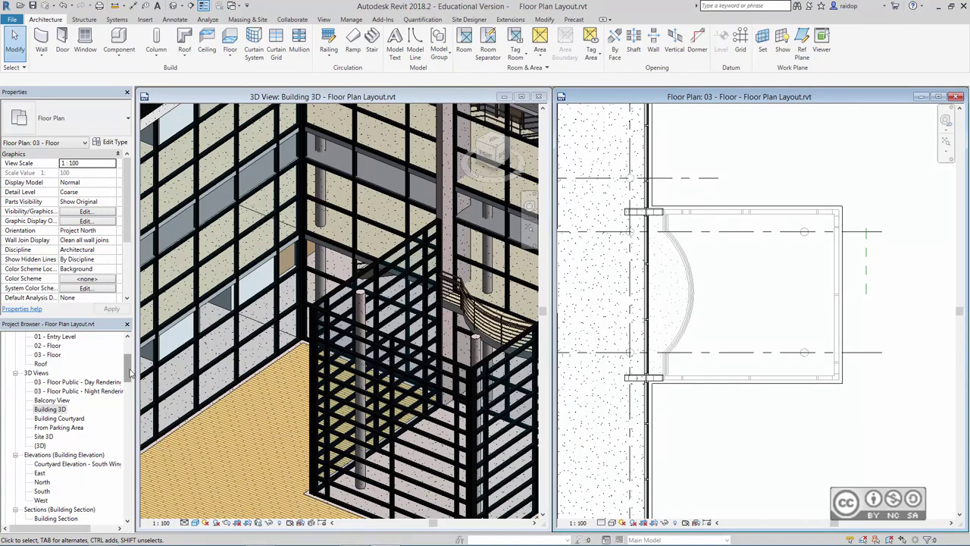
left_click_drag(128, 372, 129, 386)
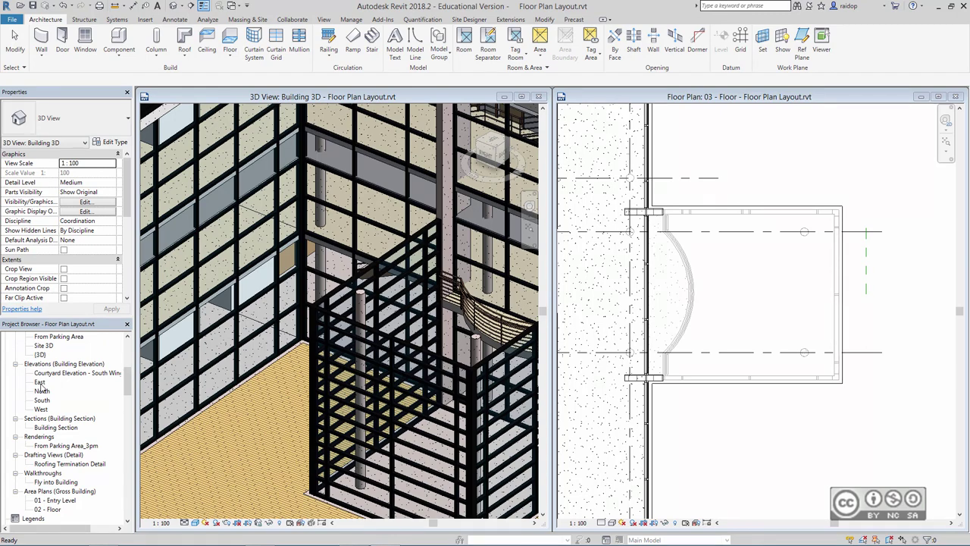
double_click(41, 382)
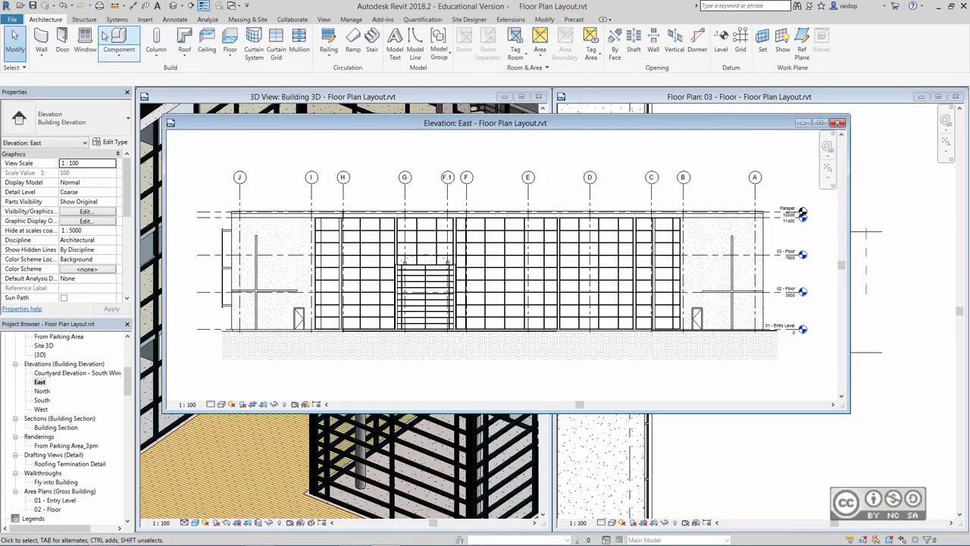
Tile the elevation, plan and 3D views and start a Roof by Extrusion.
left_click(323, 19)
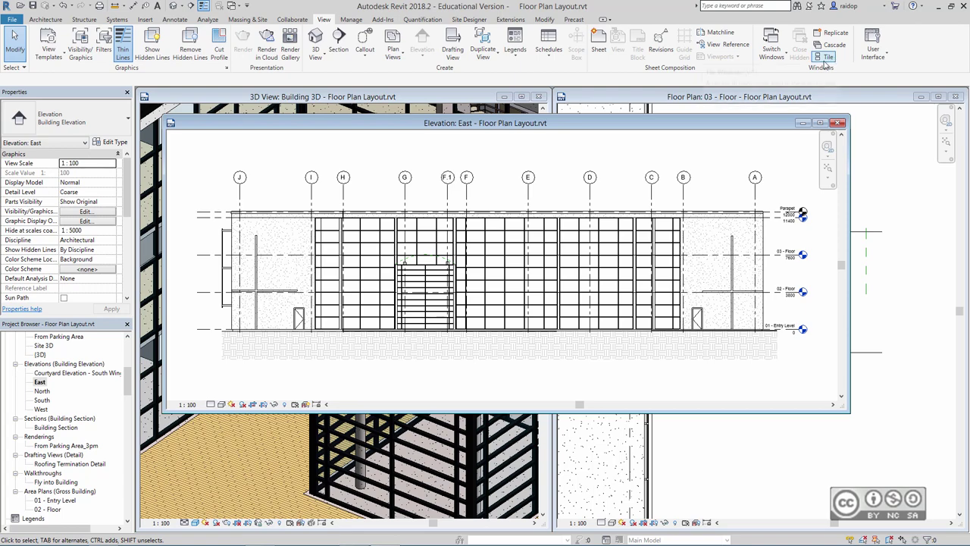
left_click(824, 61)
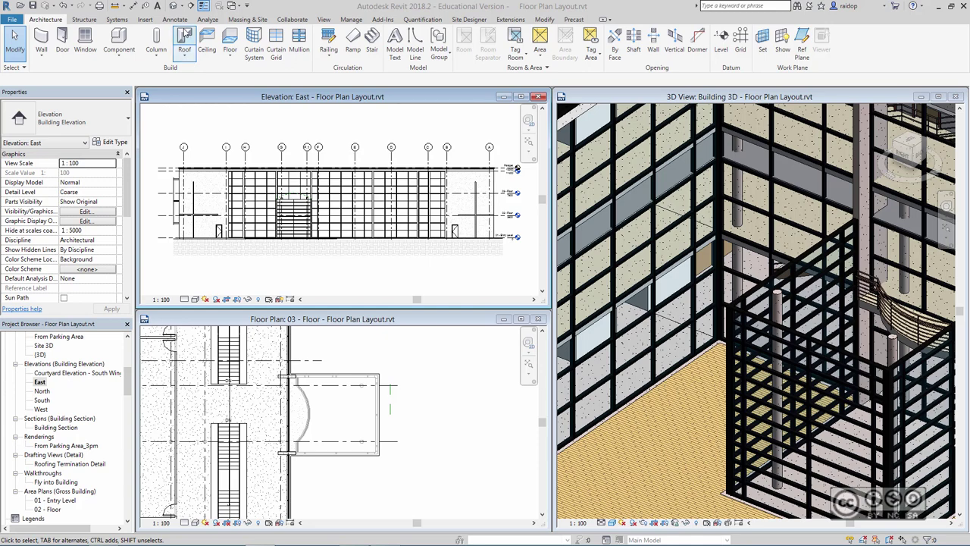
left_click(187, 59)
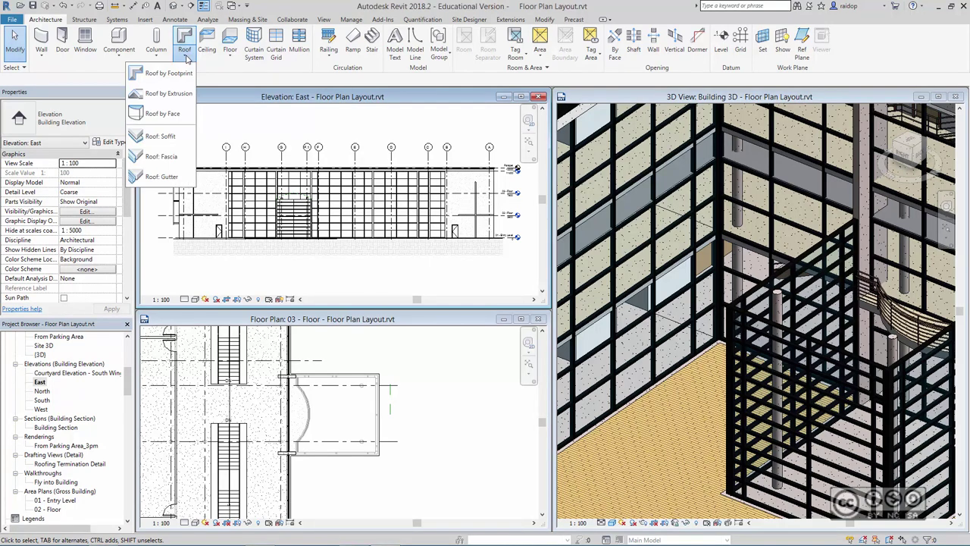
left_click(173, 94)
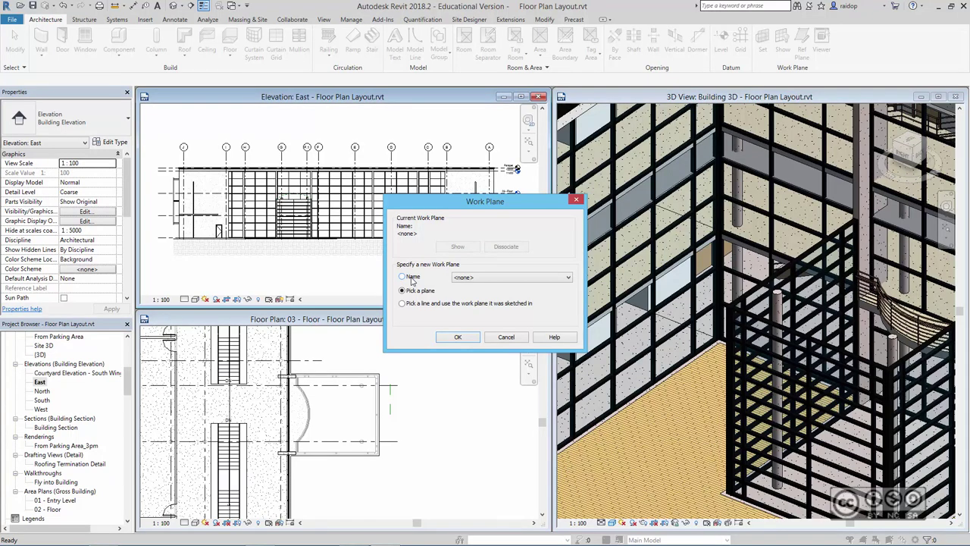
Set the extrusion work plane by name to Reference Plane : Atrium Roof.
left_click(403, 276)
left_click(478, 278)
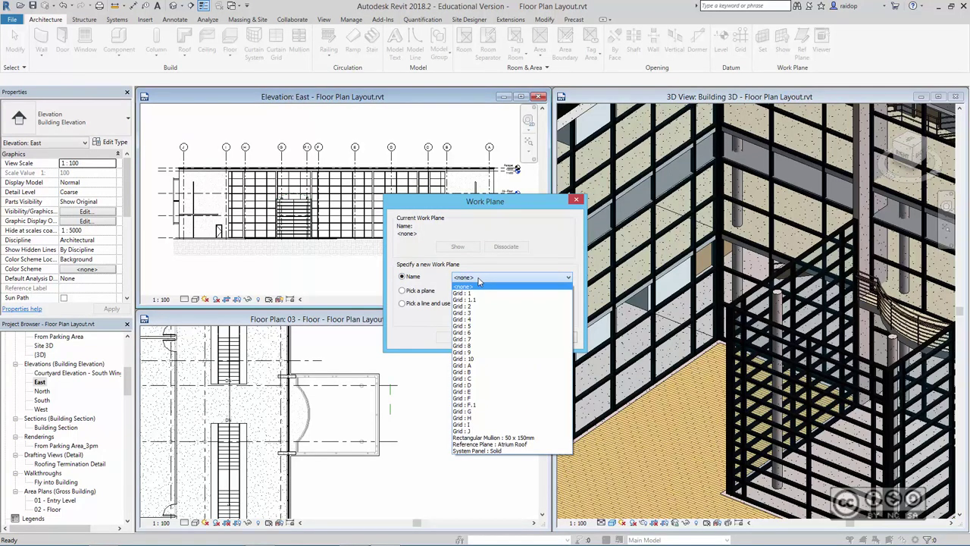
left_click(514, 446)
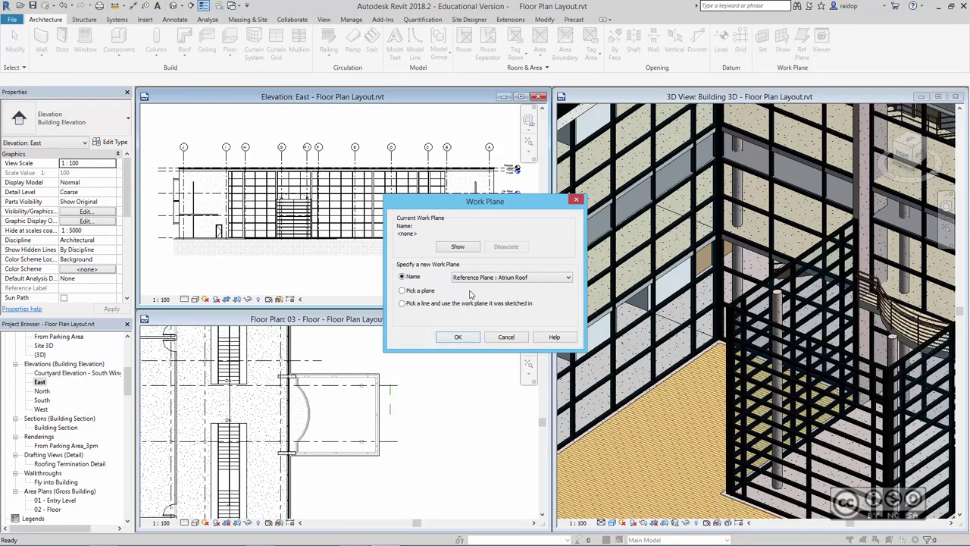
left_click(460, 339)
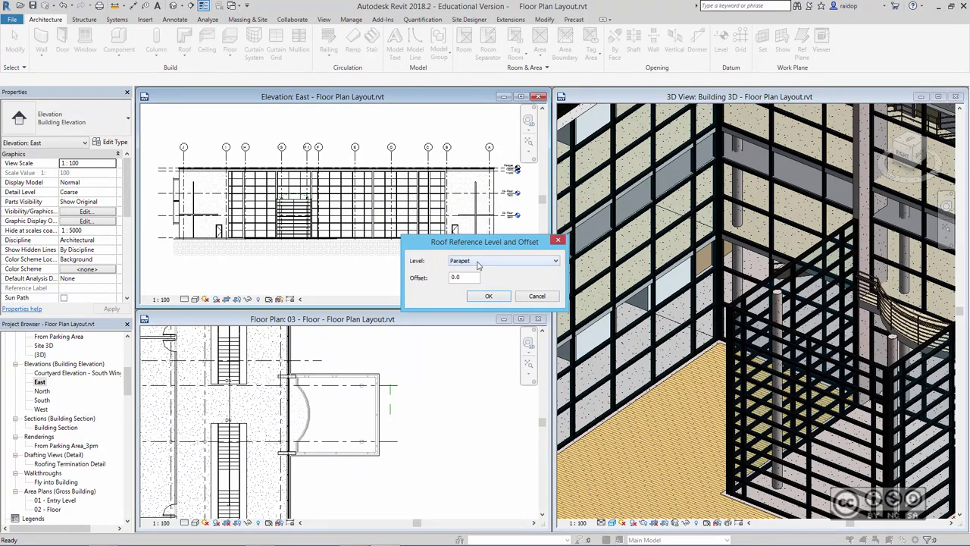
left_click(478, 264)
Set the roof reference level to 03 - Floor and confirm.
left_click(494, 279)
left_click(489, 297)
scroll(306, 188, "up", 3)
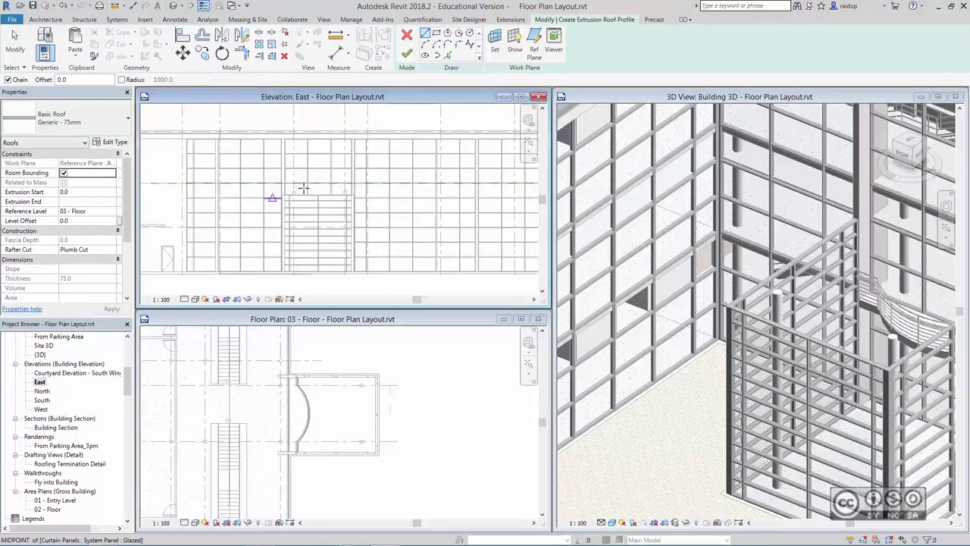
scroll(305, 188, "up", 3)
scroll(306, 188, "up", 2)
scroll(305, 188, "up", 2)
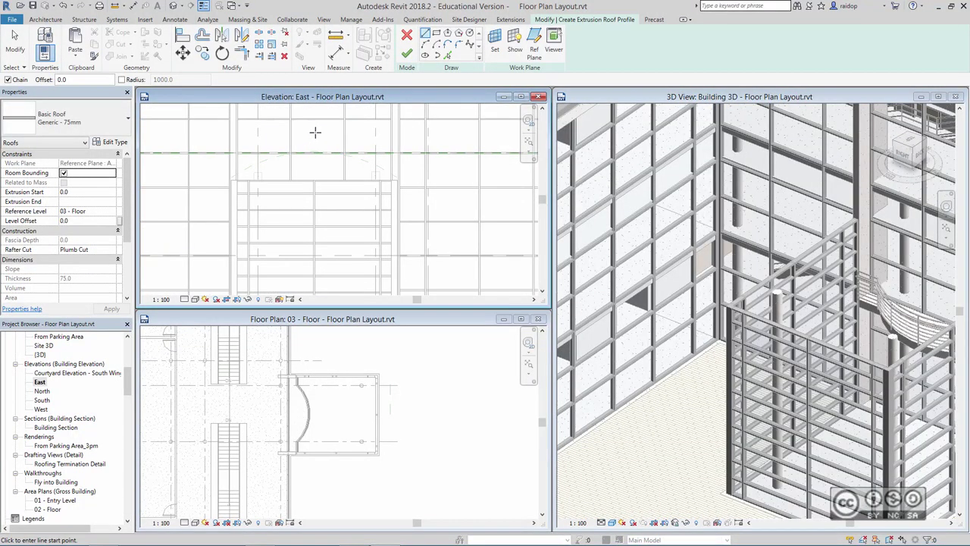
scroll(315, 132, "down", 2)
scroll(333, 144, "up", 2)
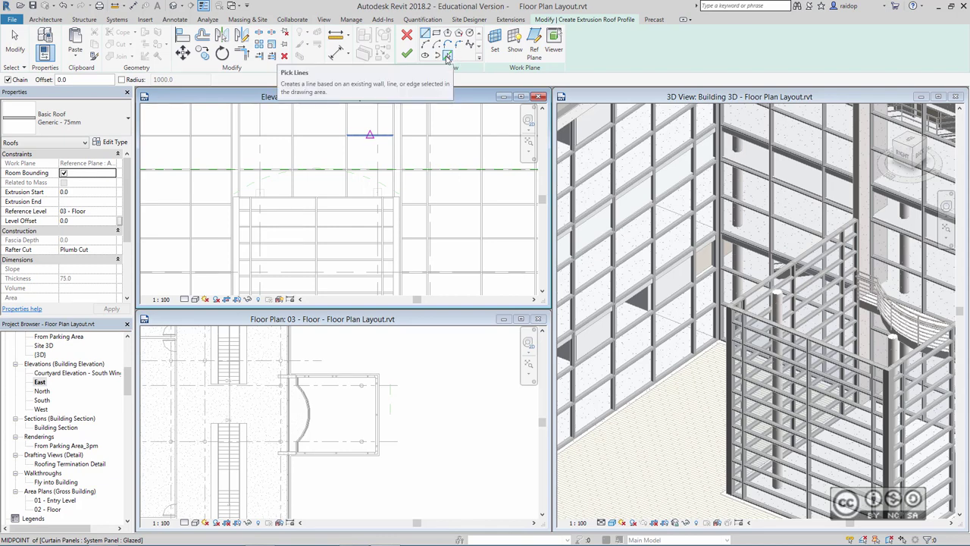
Pick the reference arc in the East elevation as the profile and finish the 273.927 m² curved roof.
left_click(447, 55)
scroll(314, 182, "up", 1)
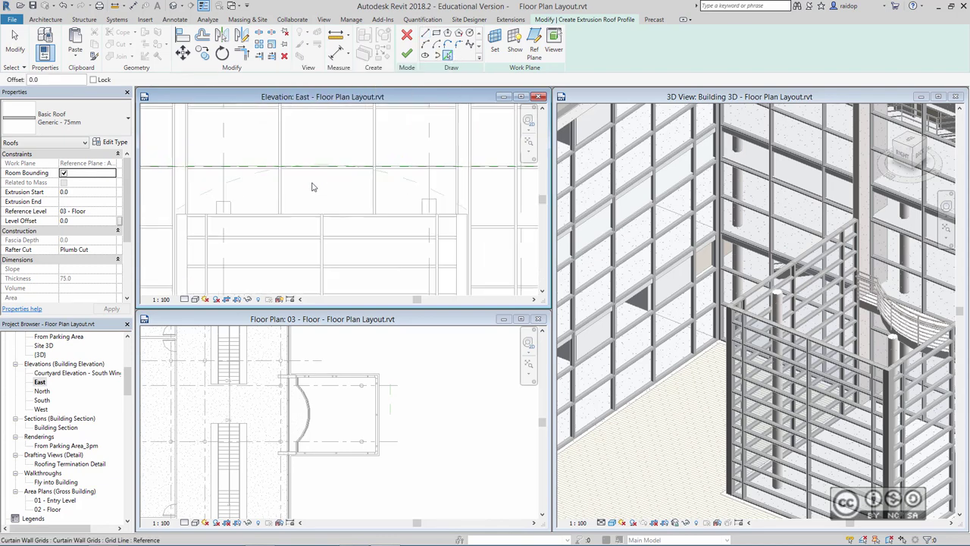
scroll(314, 185, "up", 1)
left_click(224, 186)
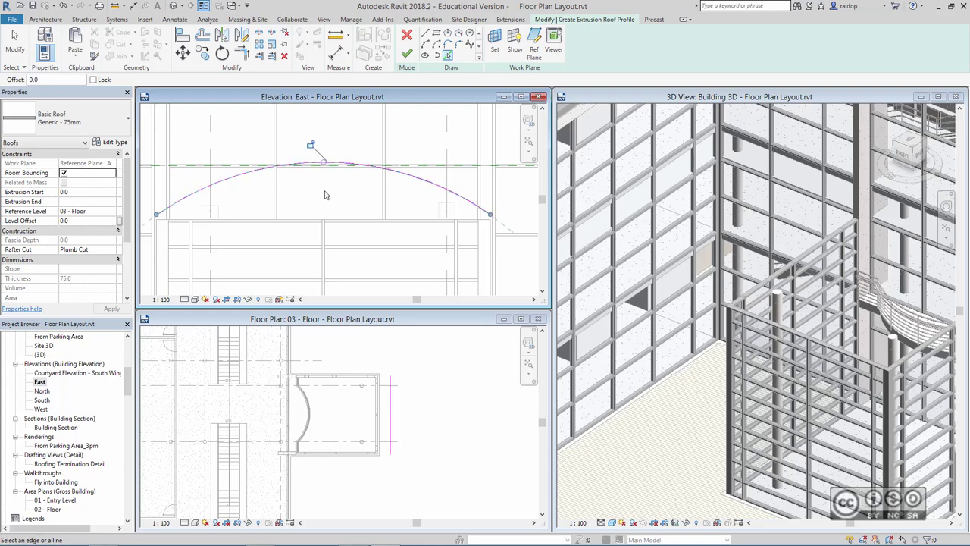
scroll(329, 195, "down", 1)
scroll(326, 174, "down", 1)
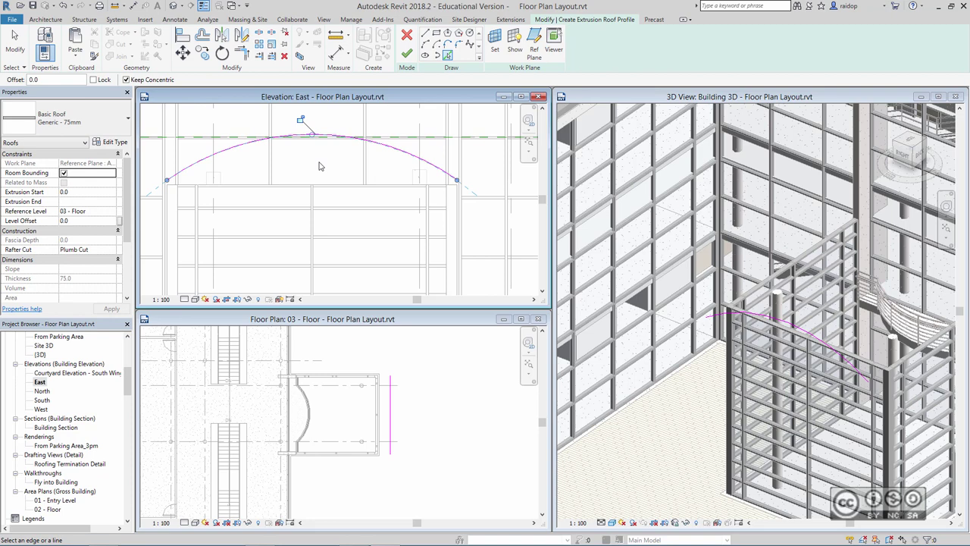
middle_click_drag(341, 175, 345, 169)
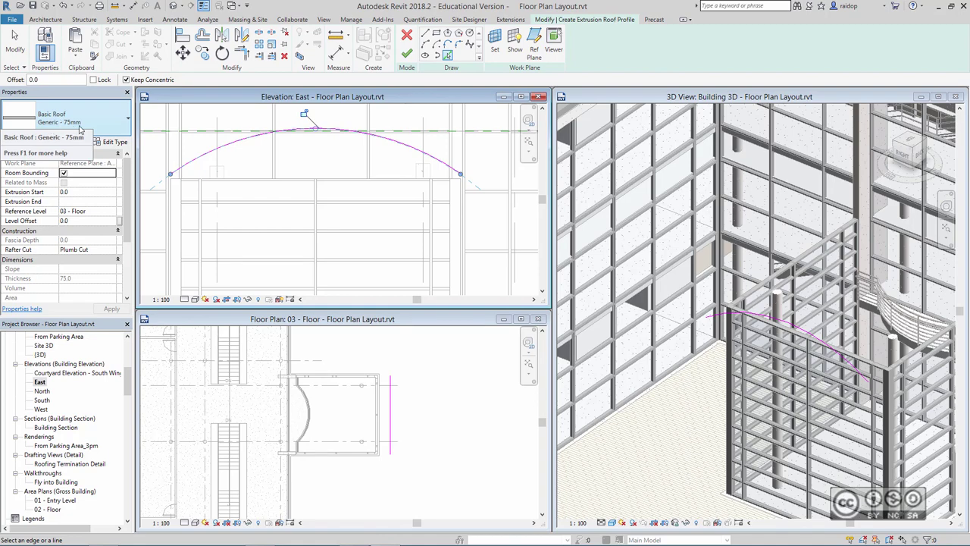
left_click(406, 55)
Drag the canopy's extrusion shape handle to adjust the roof's length along the atrium.
scroll(604, 383, "down", 3)
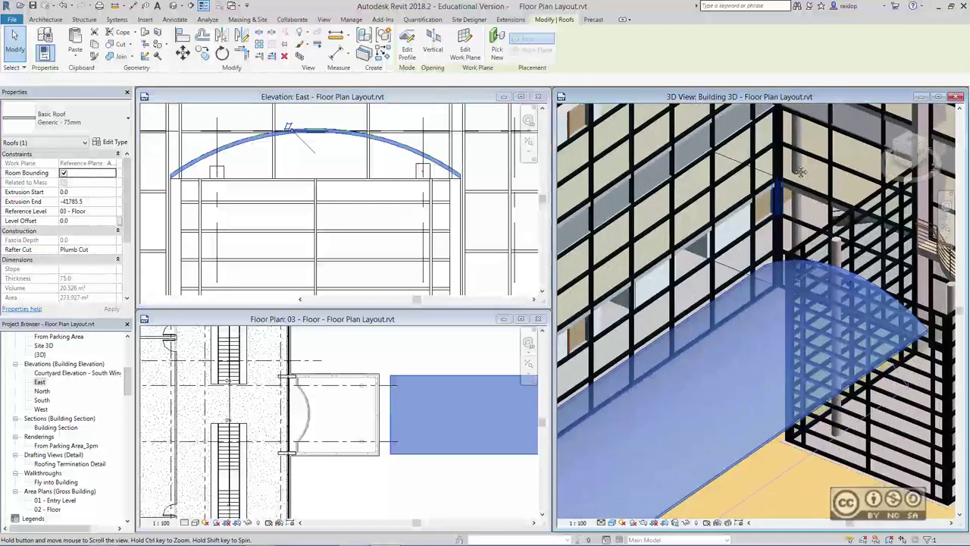
scroll(604, 383, "down", 3)
scroll(604, 383, "down", 3)
scroll(604, 383, "down", 2)
middle_click_drag(604, 382, 642, 392)
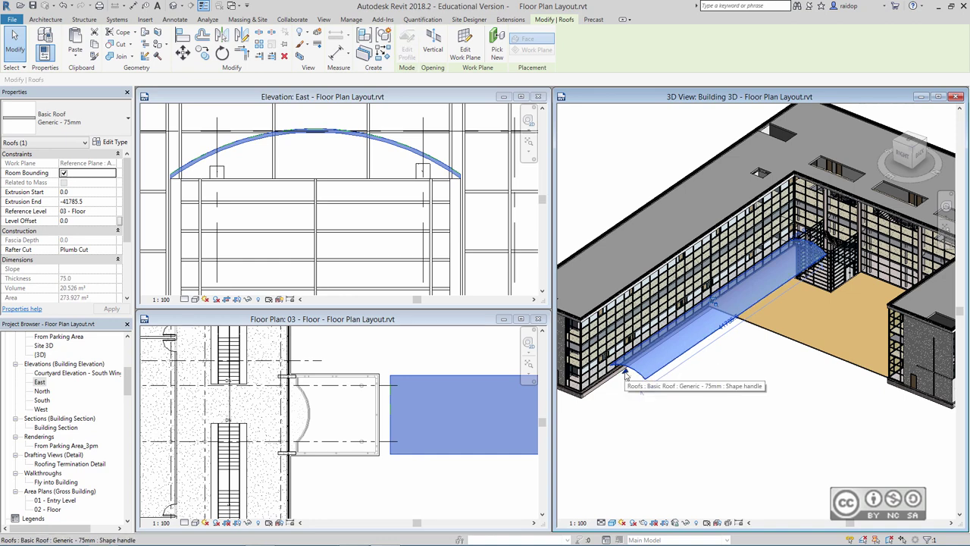
left_click_drag(624, 374, 763, 282)
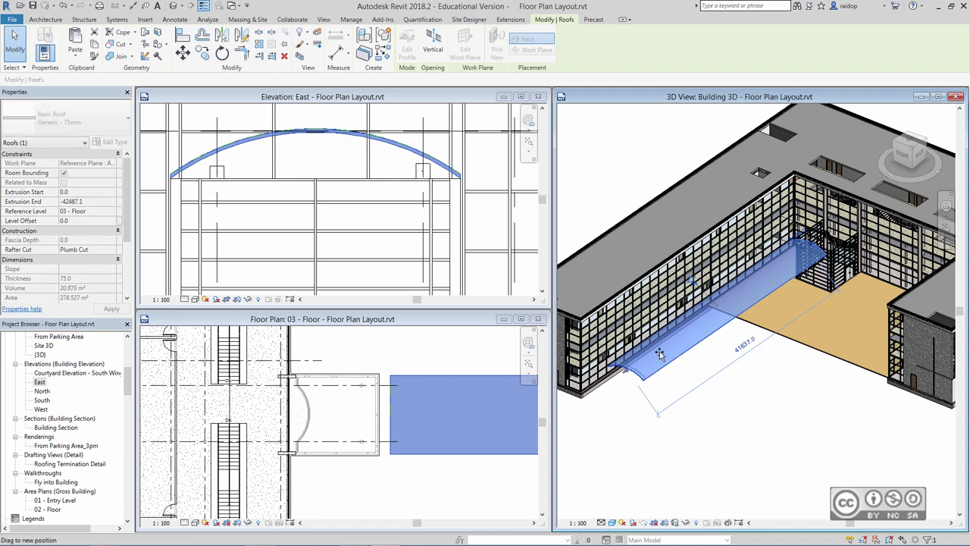
left_click_drag(763, 283, 826, 241)
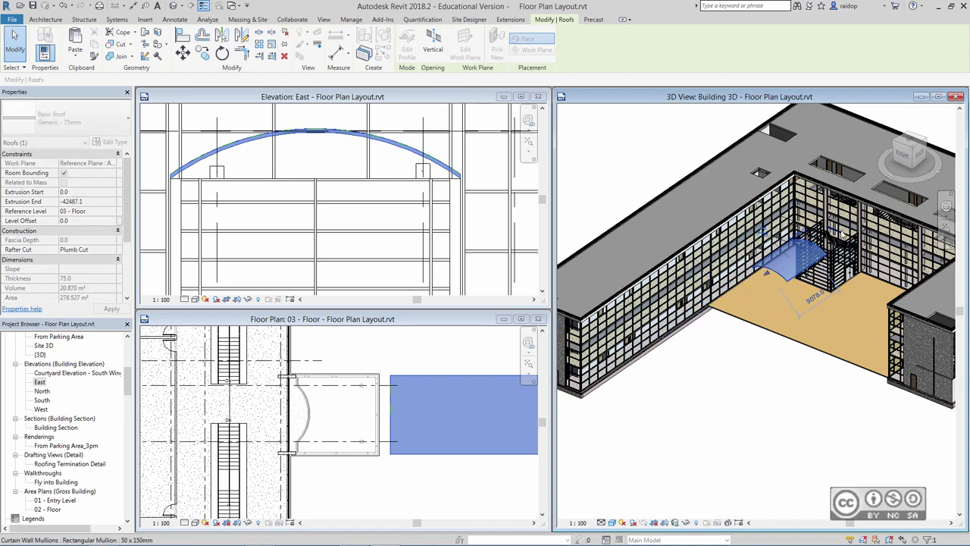
scroll(826, 241, "up", 4)
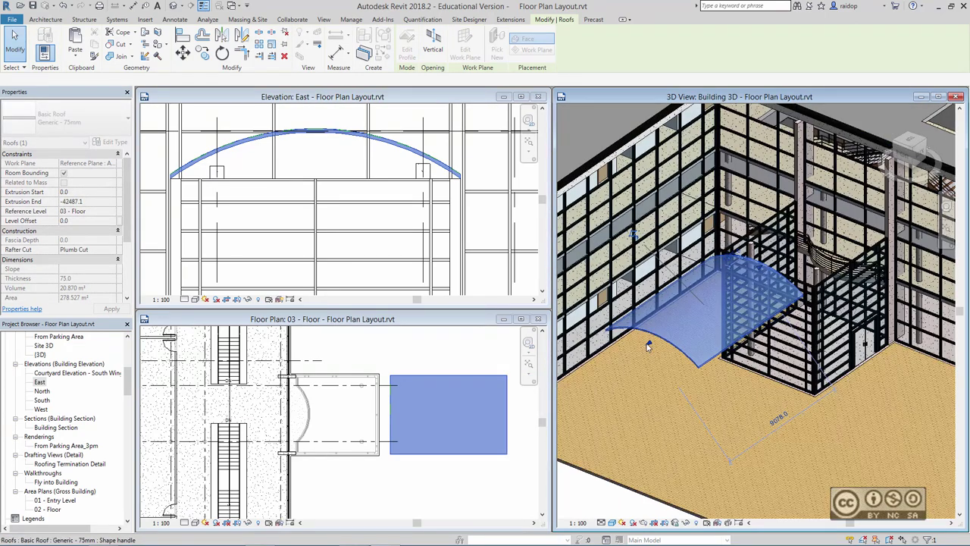
Shorten the canopy roof to the pavilion depth, reducing its area to 61.416 m².
left_click_drag(760, 274, 828, 235)
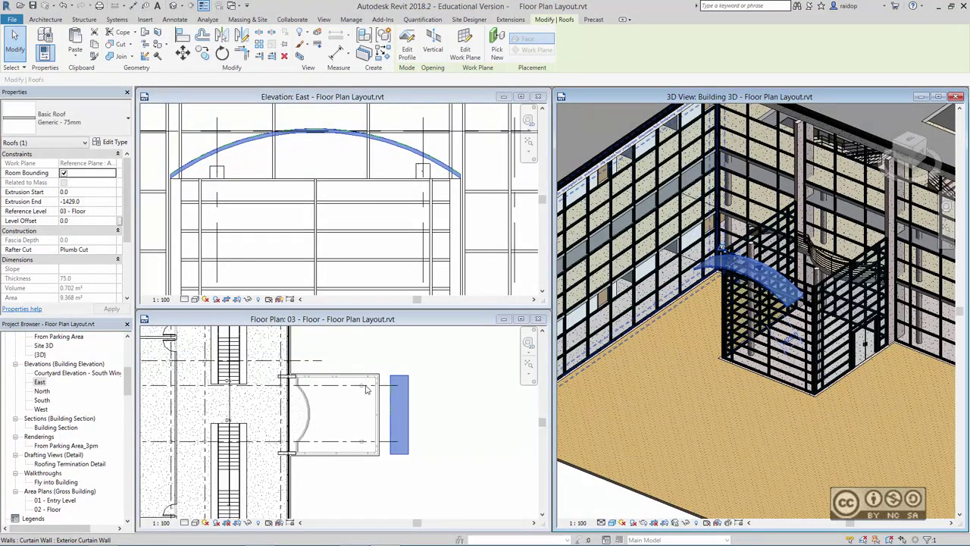
scroll(645, 334, "up", 2)
scroll(645, 334, "up", 2)
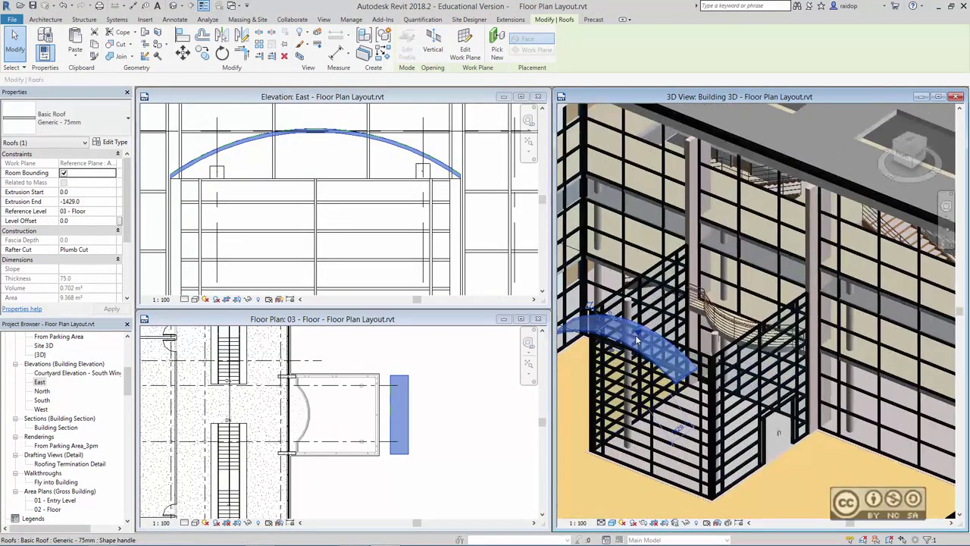
scroll(645, 334, "up", 2)
middle_click_drag(645, 334, 697, 290)
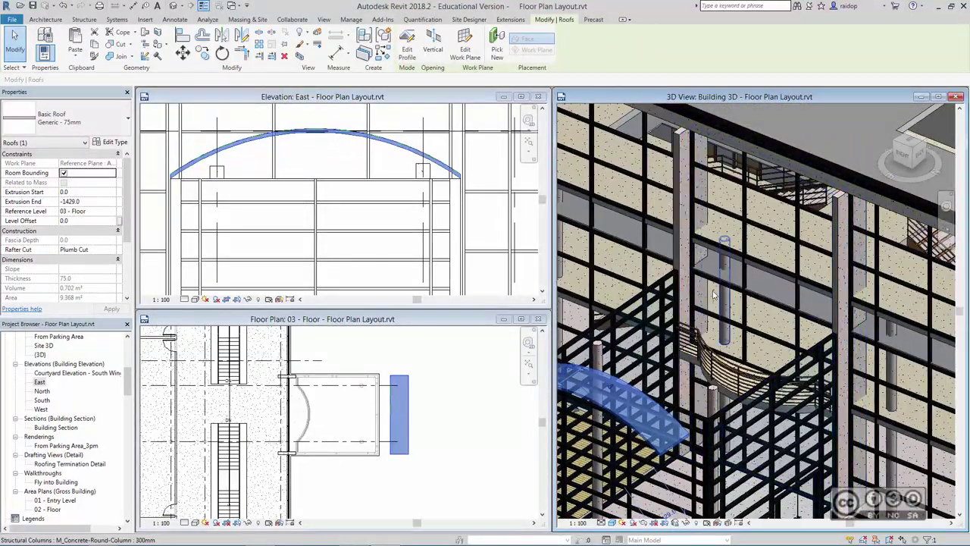
middle_click_drag(669, 280, 696, 254)
Deselect the canopy and start the Align tool with the roof framed in 3D.
key("Escape")
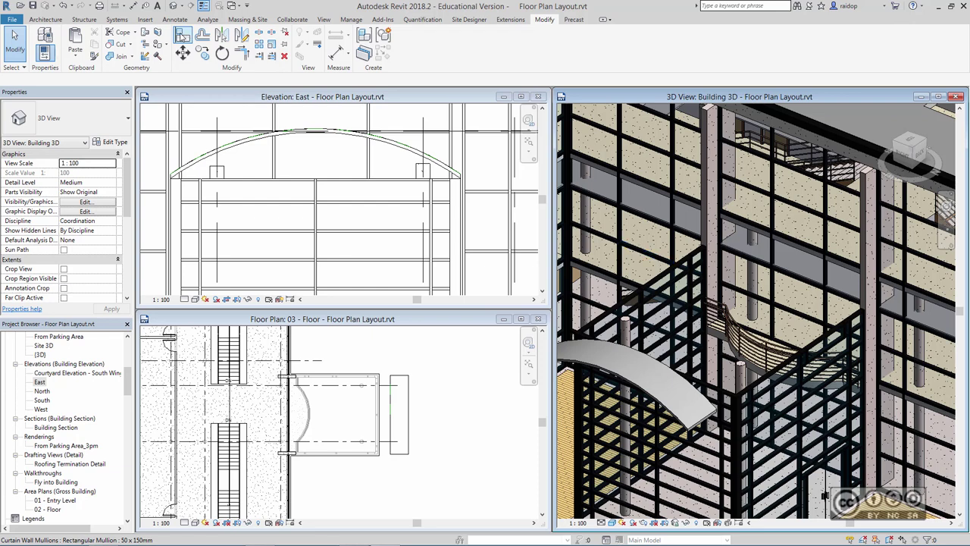
left_click(183, 36)
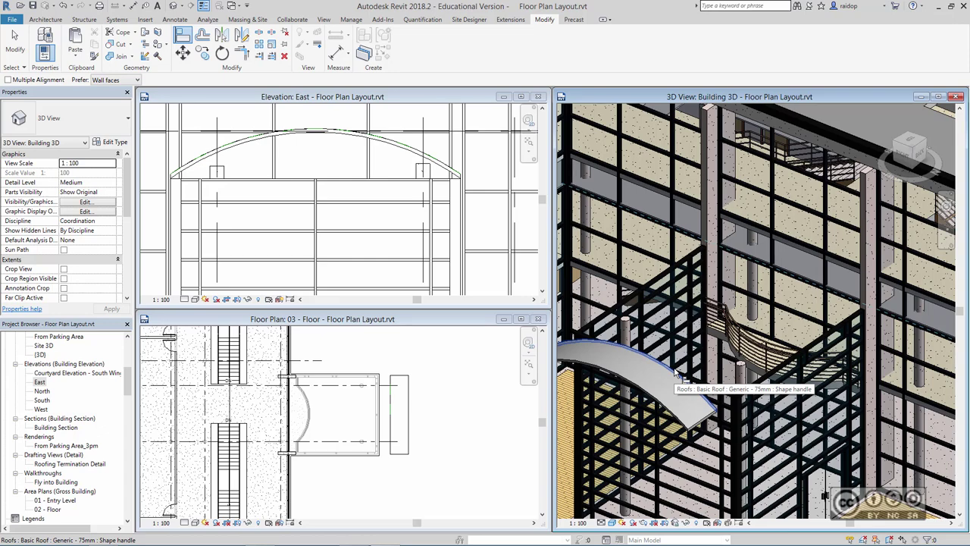
scroll(766, 220, "down", 2)
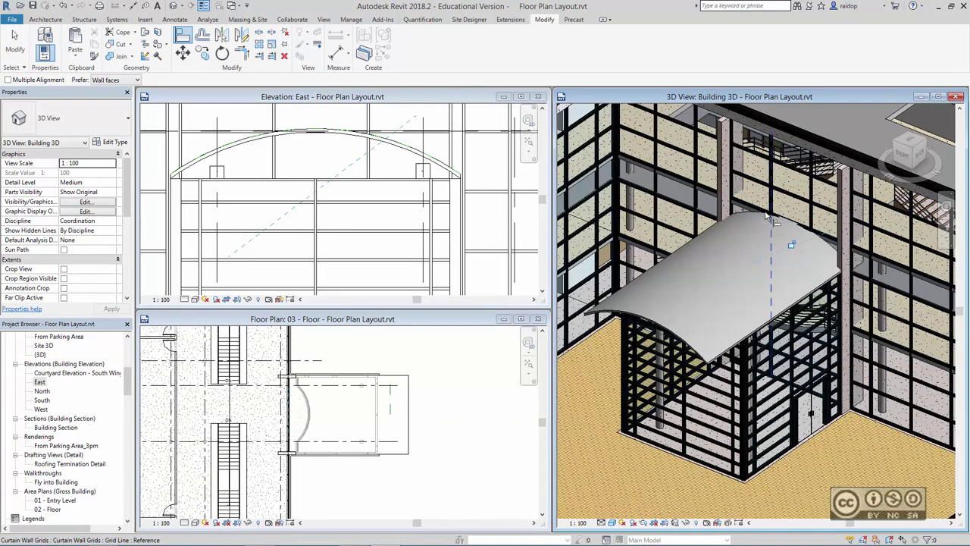
scroll(766, 218, "up", 2)
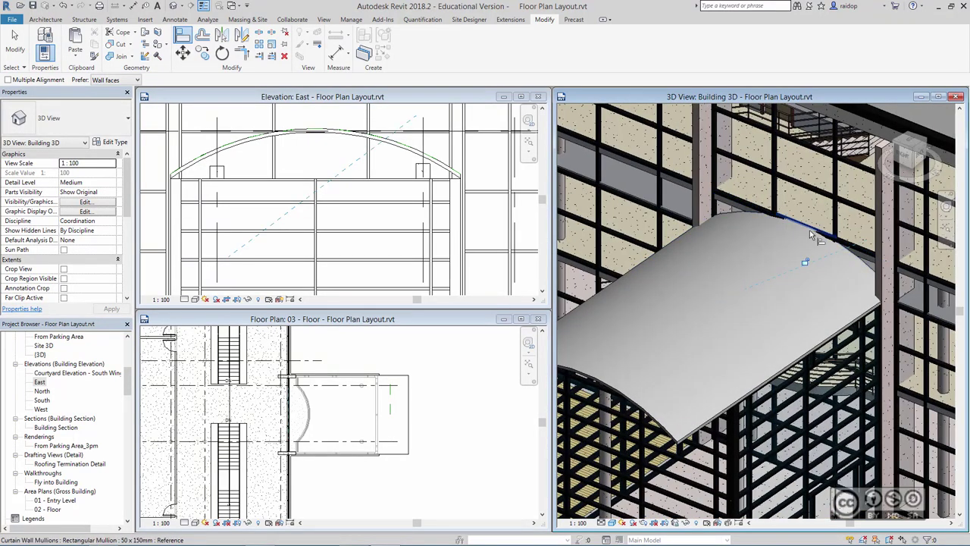
mouse_move(755, 263)
middle_mouse_down()
mouse_move(686, 262)
mouse_move(668, 298)
middle_mouse_up()
scroll(669, 298, "up", 2)
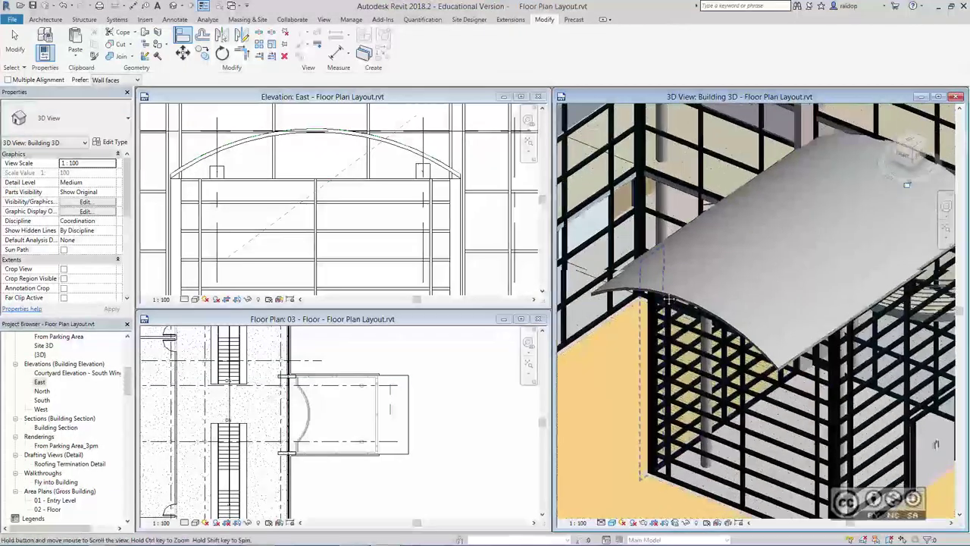
scroll(668, 298, "down", 4)
In the 03 - Floor plan, try aligning the canopy roof edge to a reference line.
left_click(446, 428)
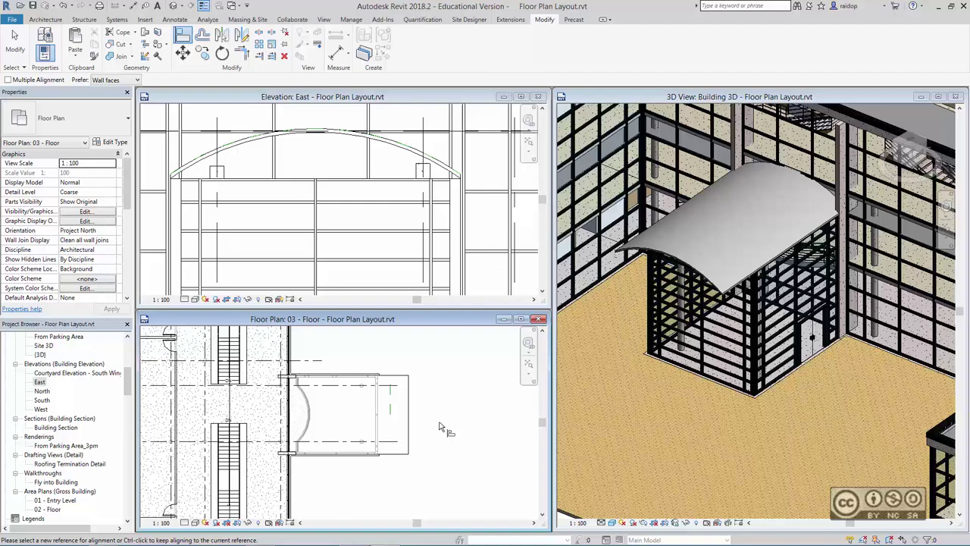
left_click(410, 389)
scroll(312, 404, "up", 2)
scroll(310, 405, "up", 2)
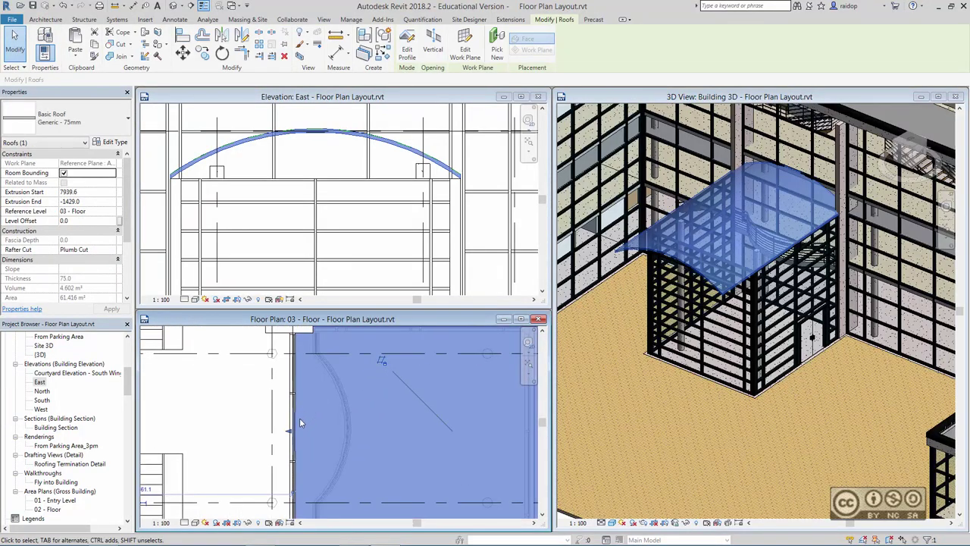
scroll(301, 358, "up", 2)
scroll(342, 400, "up", 2)
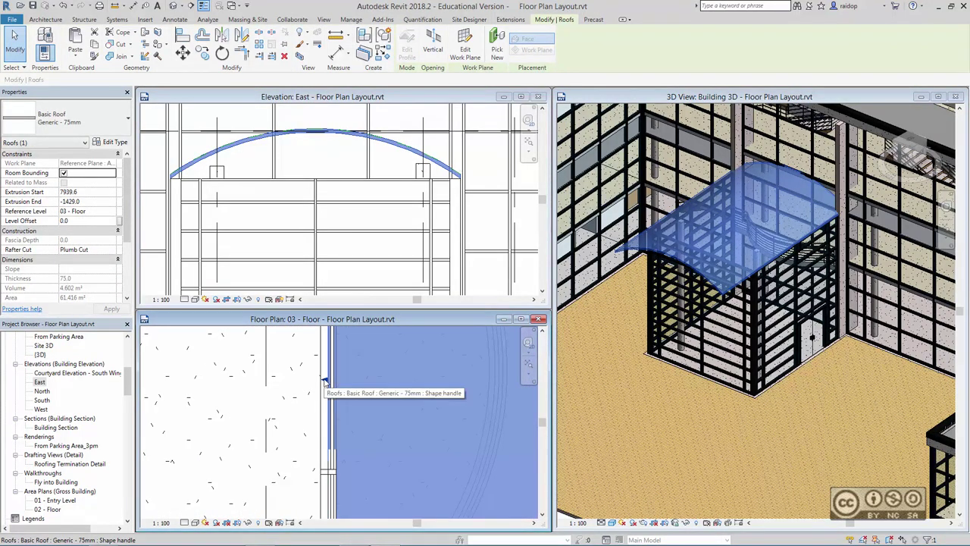
key("a")
key("l")
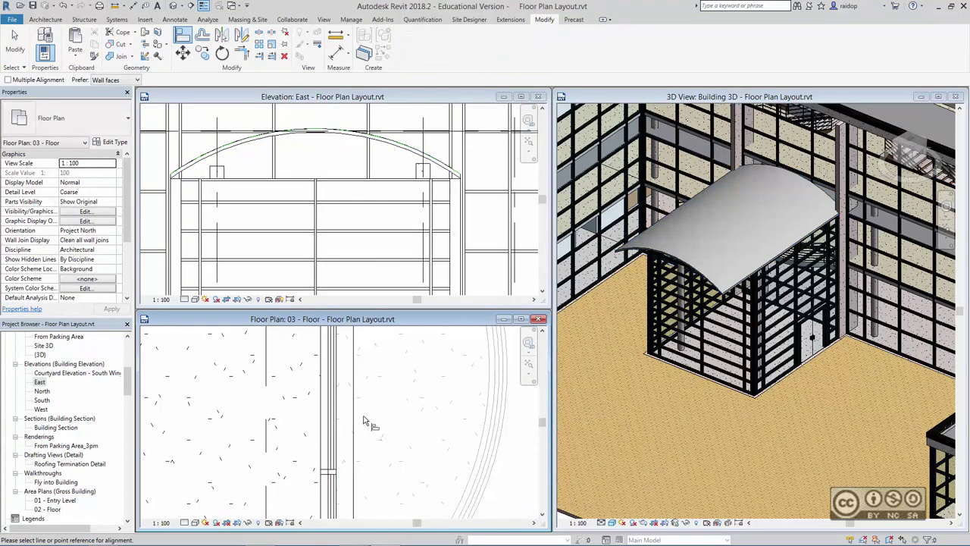
left_click(354, 422)
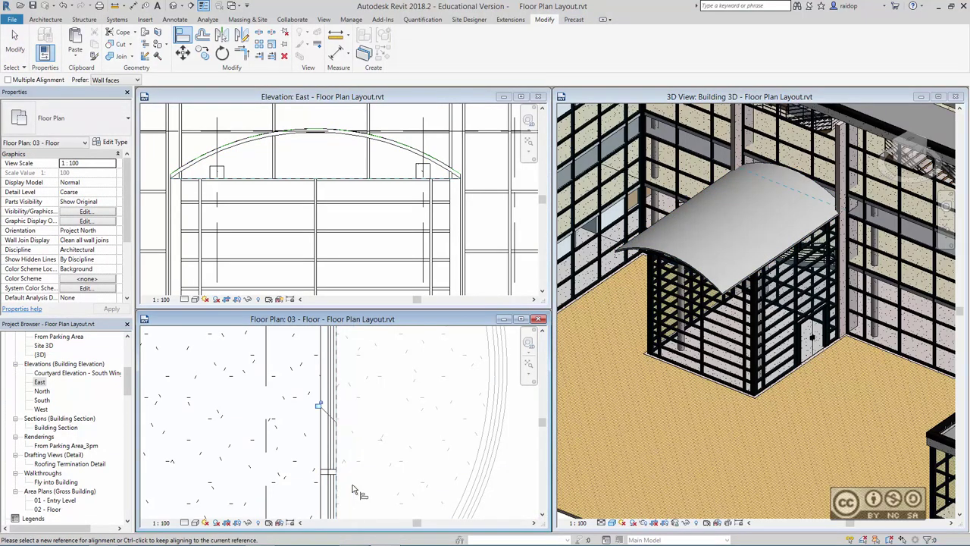
key("Escape")
key("Escape")
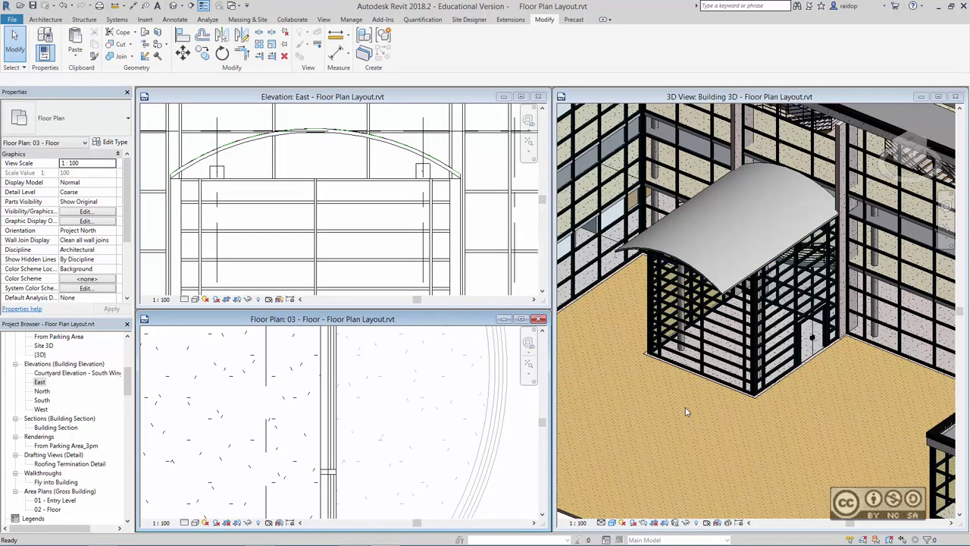
Make the East elevation the active view.
left_click(385, 191)
scroll(353, 220, "down", 2)
scroll(288, 152, "down", 1)
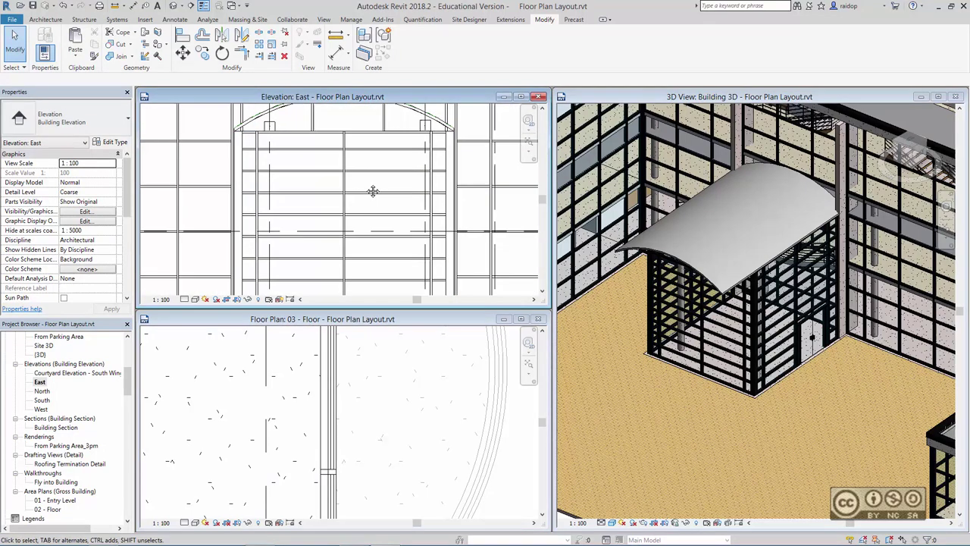
Attach the Pavilion Curtain Wall's top to the curved canopy roof and dismiss the mullion error.
left_click(277, 138)
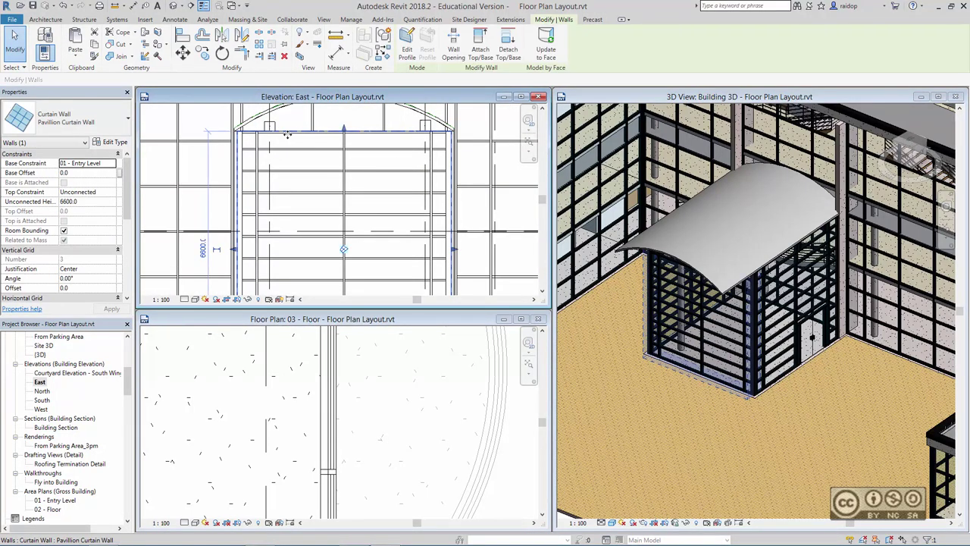
middle_click_drag(306, 155, 311, 208)
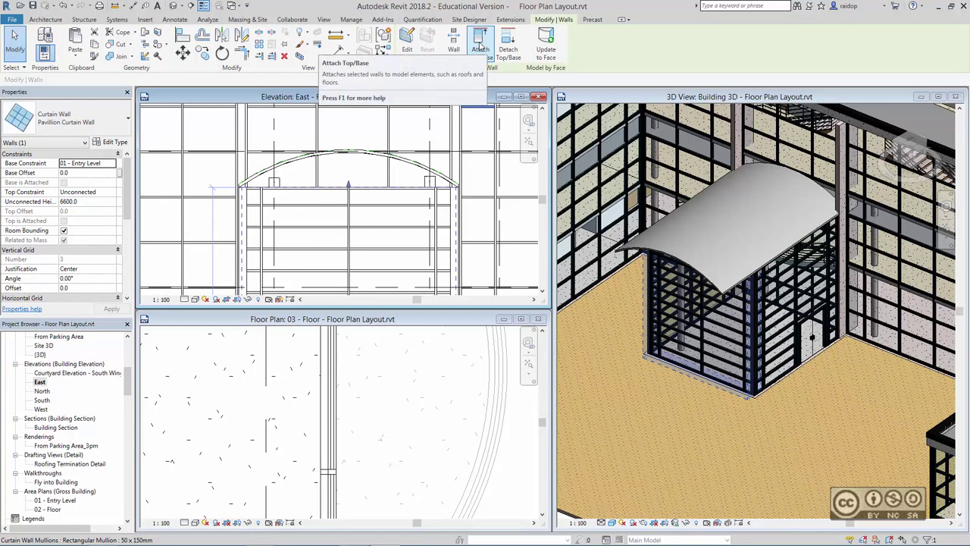
left_click(480, 47)
scroll(379, 198, "up", 3)
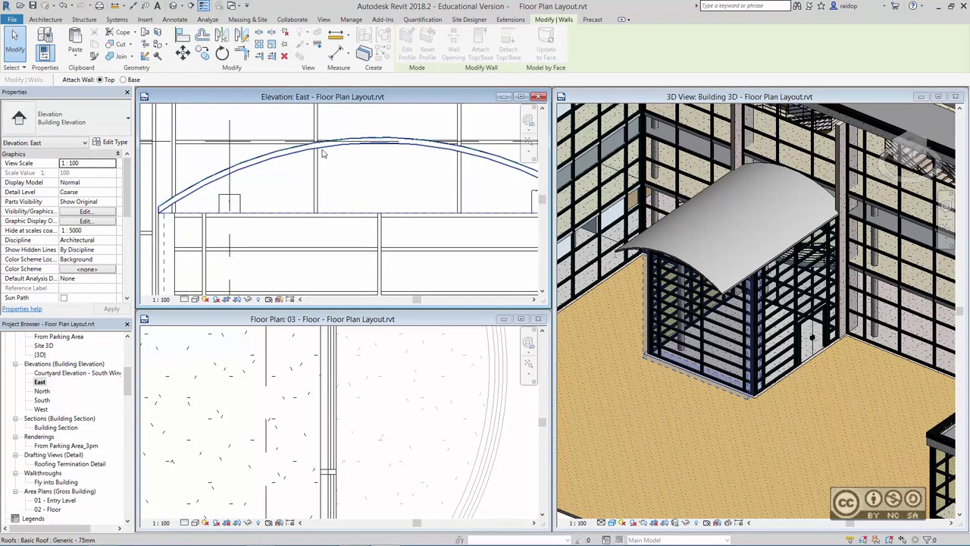
left_click(371, 173)
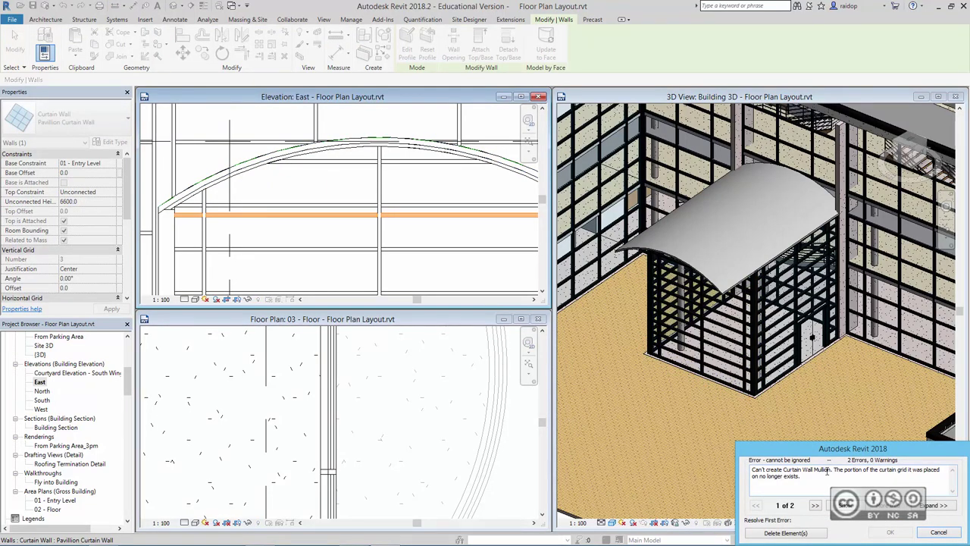
left_click(788, 533)
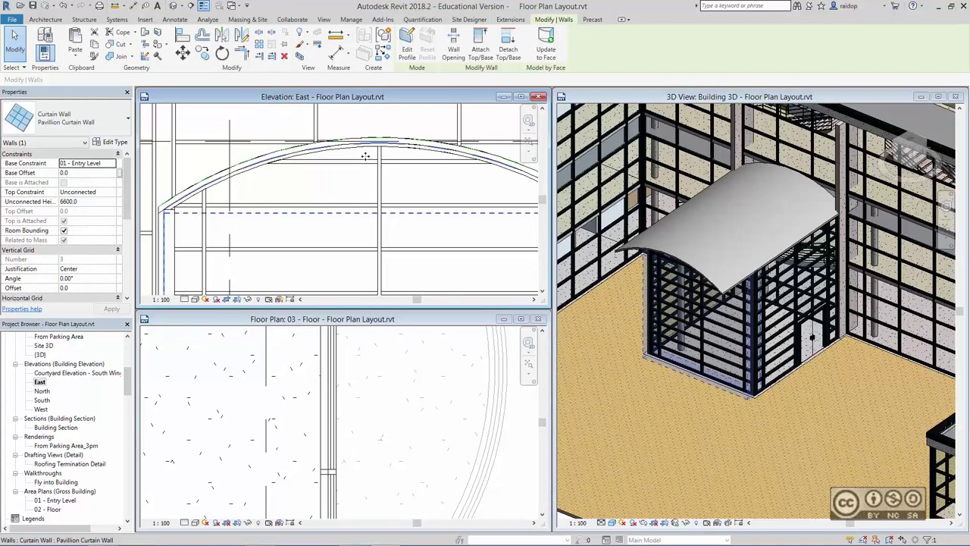
key("Escape")
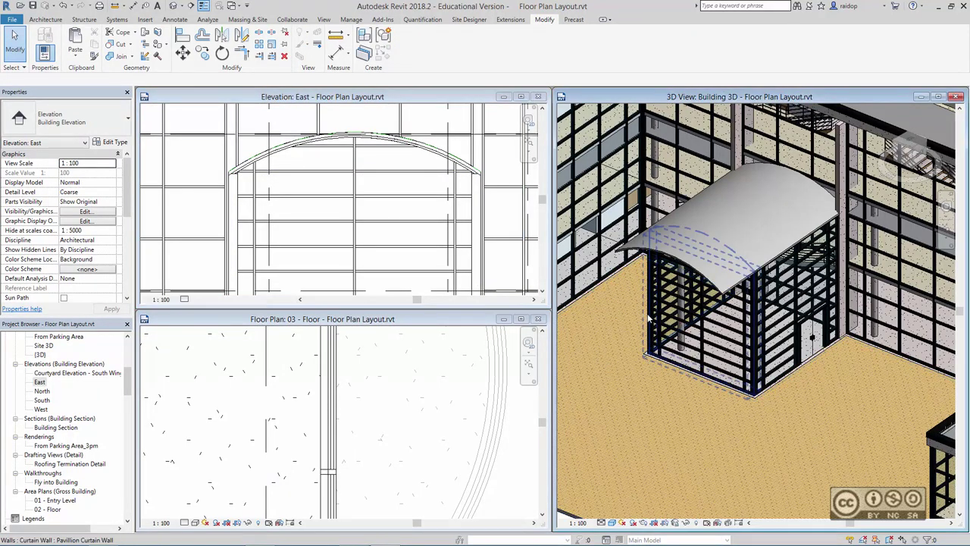
Orbit, zoom and pan the 3D view to inspect the canopy over the glazed pavilion.
mouse_move(681, 282)
middle_mouse_down("shift")
mouse_move(697, 329)
mouse_move(809, 271)
mouse_move(700, 239)
mouse_move(714, 250)
middle_mouse_up("shift")
scroll(701, 239, "up", 3)
scroll(701, 240, "down", 2)
scroll(714, 250, "up", 3)
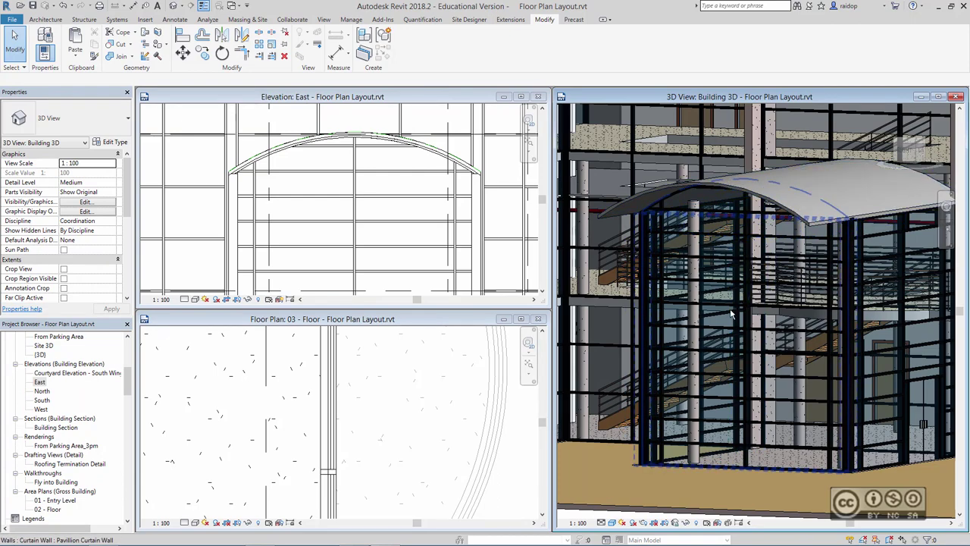
scroll(741, 304, "down", 5)
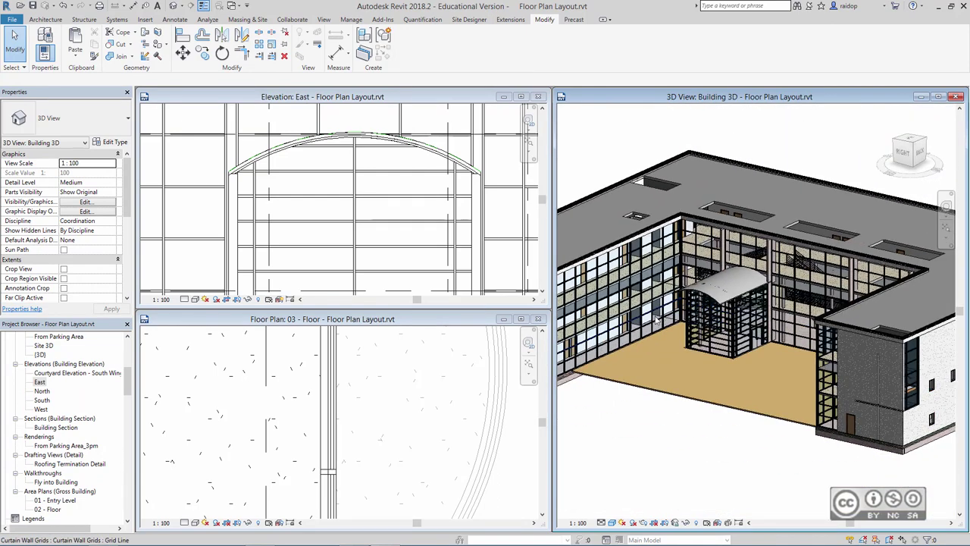
middle_click_drag(659, 327, 678, 329)
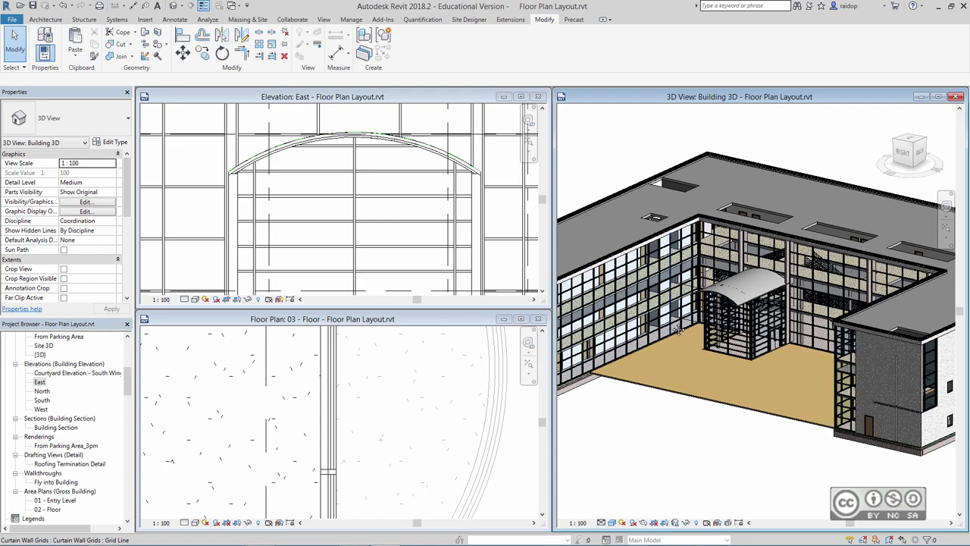